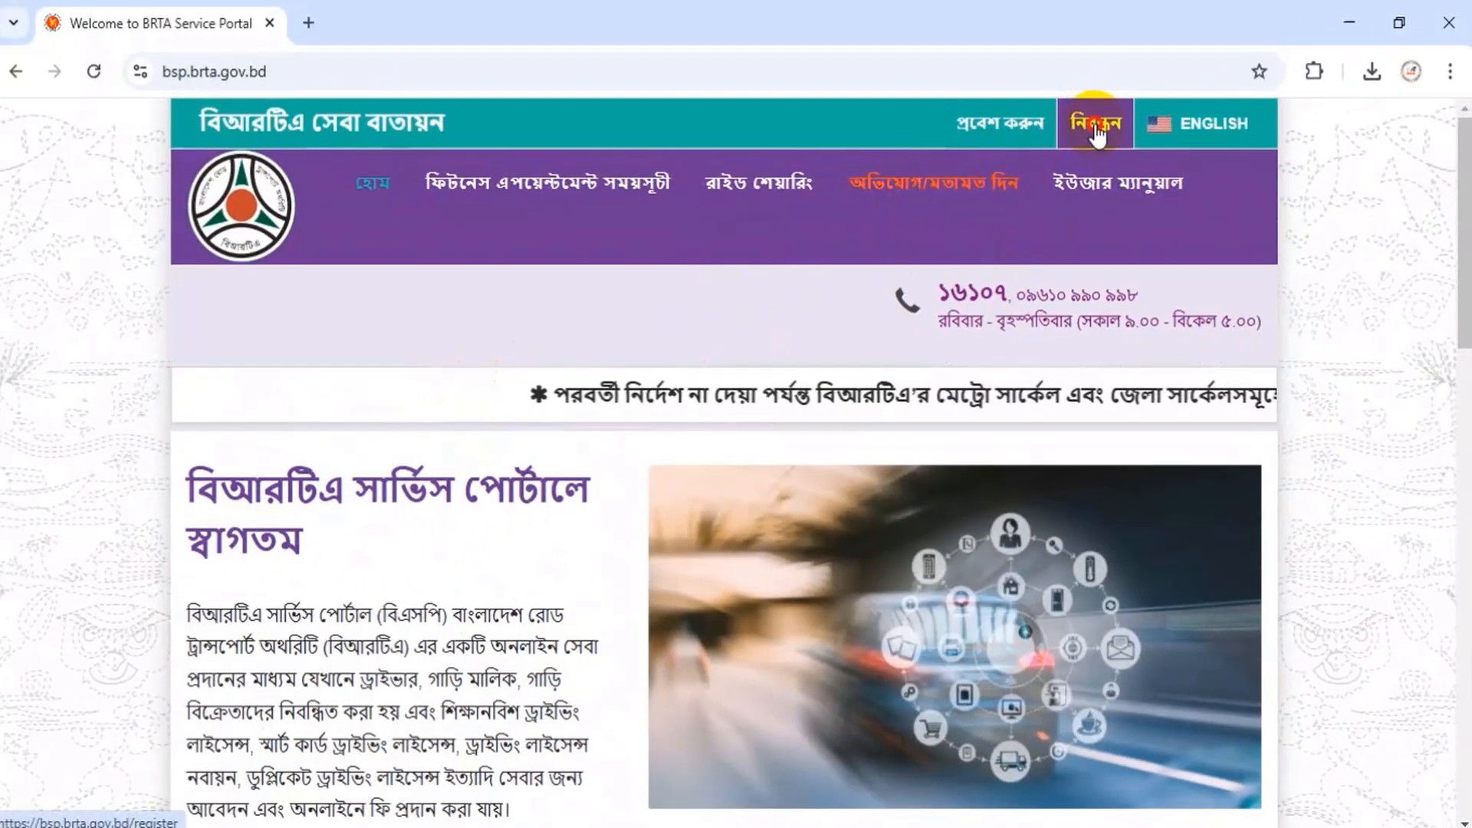
Open the account registration form and enter the applicant's national ID number
click(861, 209)
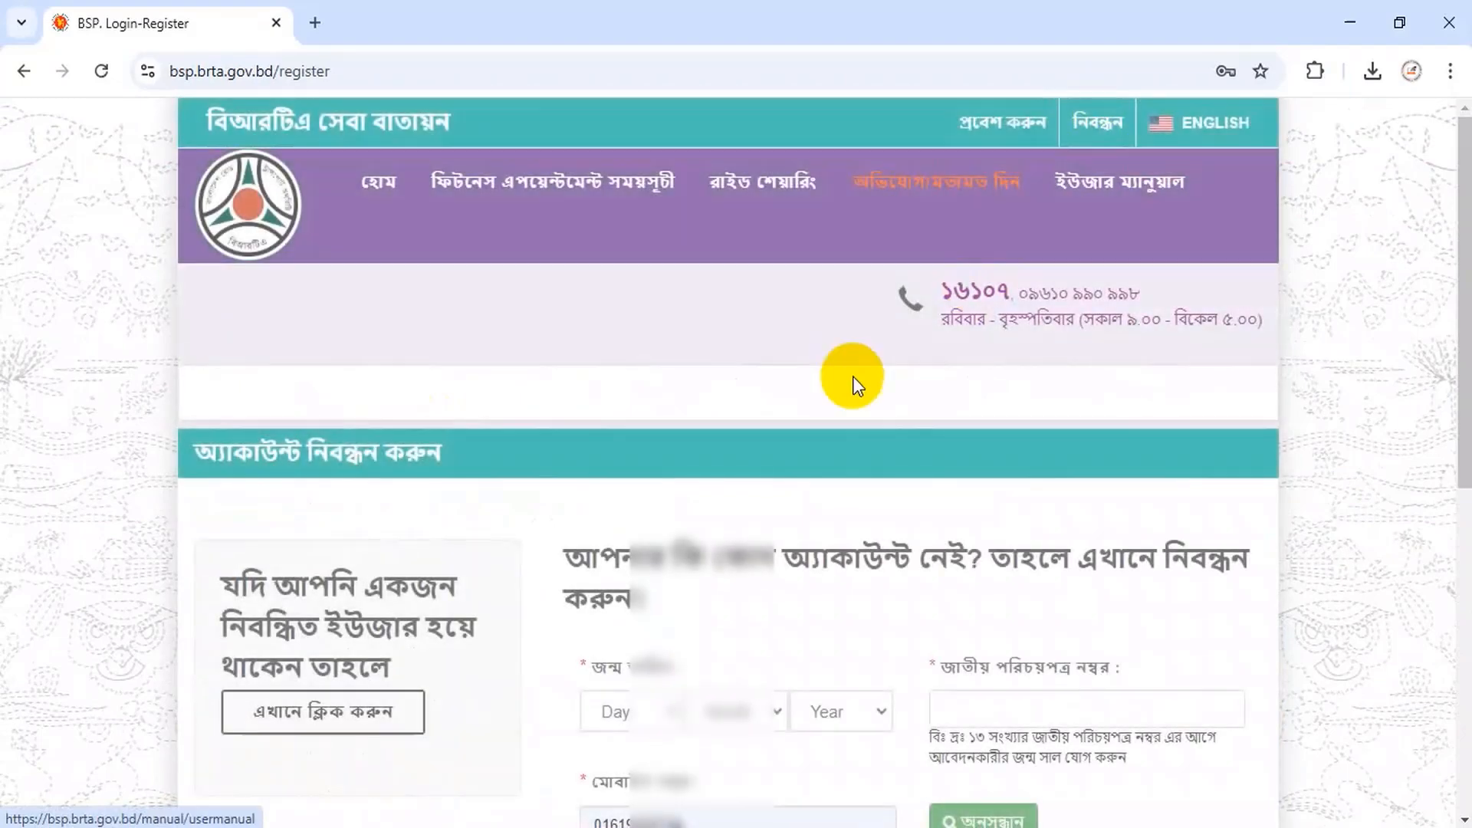
scroll(797, 406, down, 3)
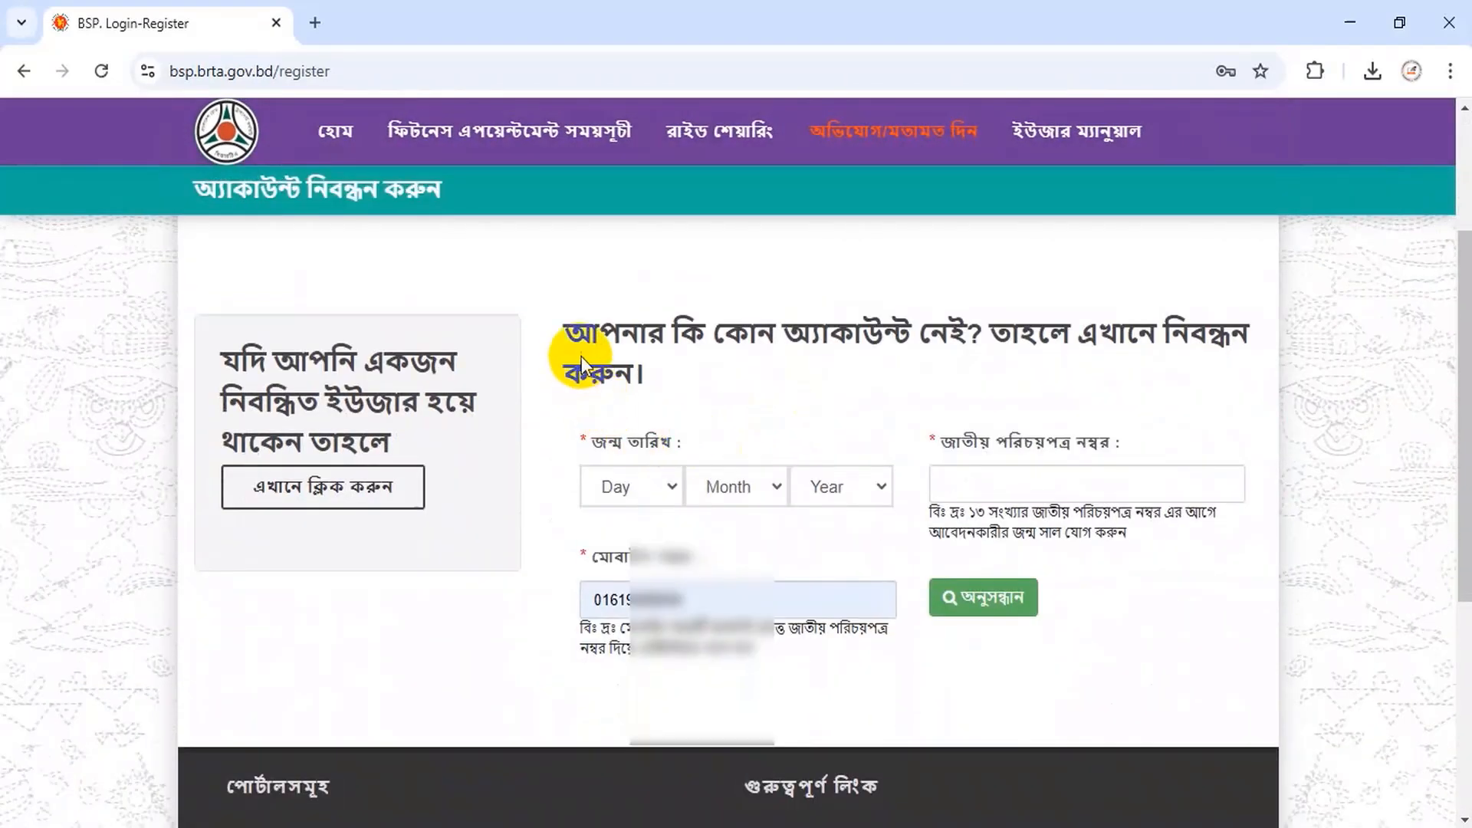
drag(939, 443, 1134, 446)
click(1023, 483)
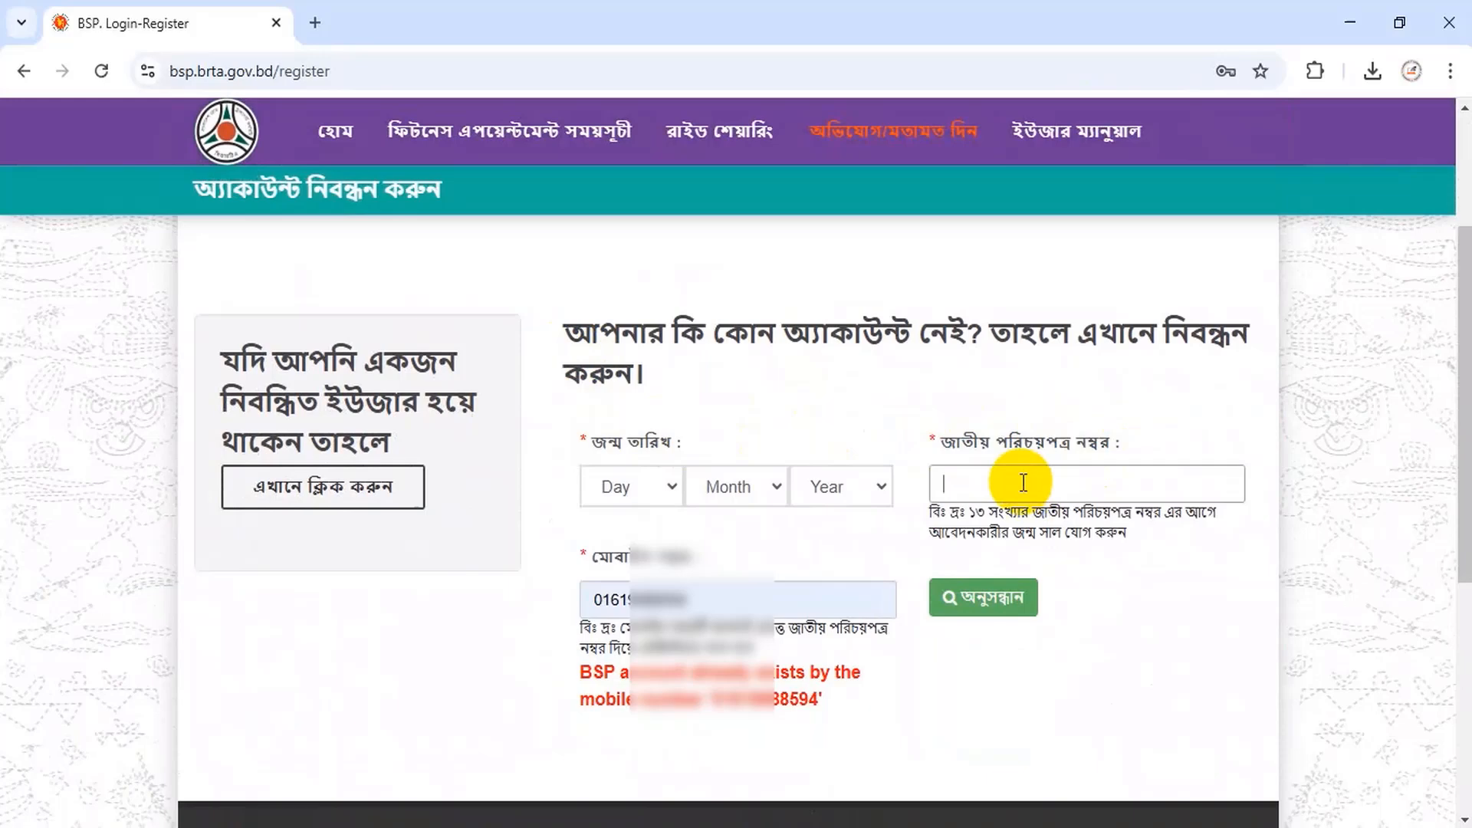
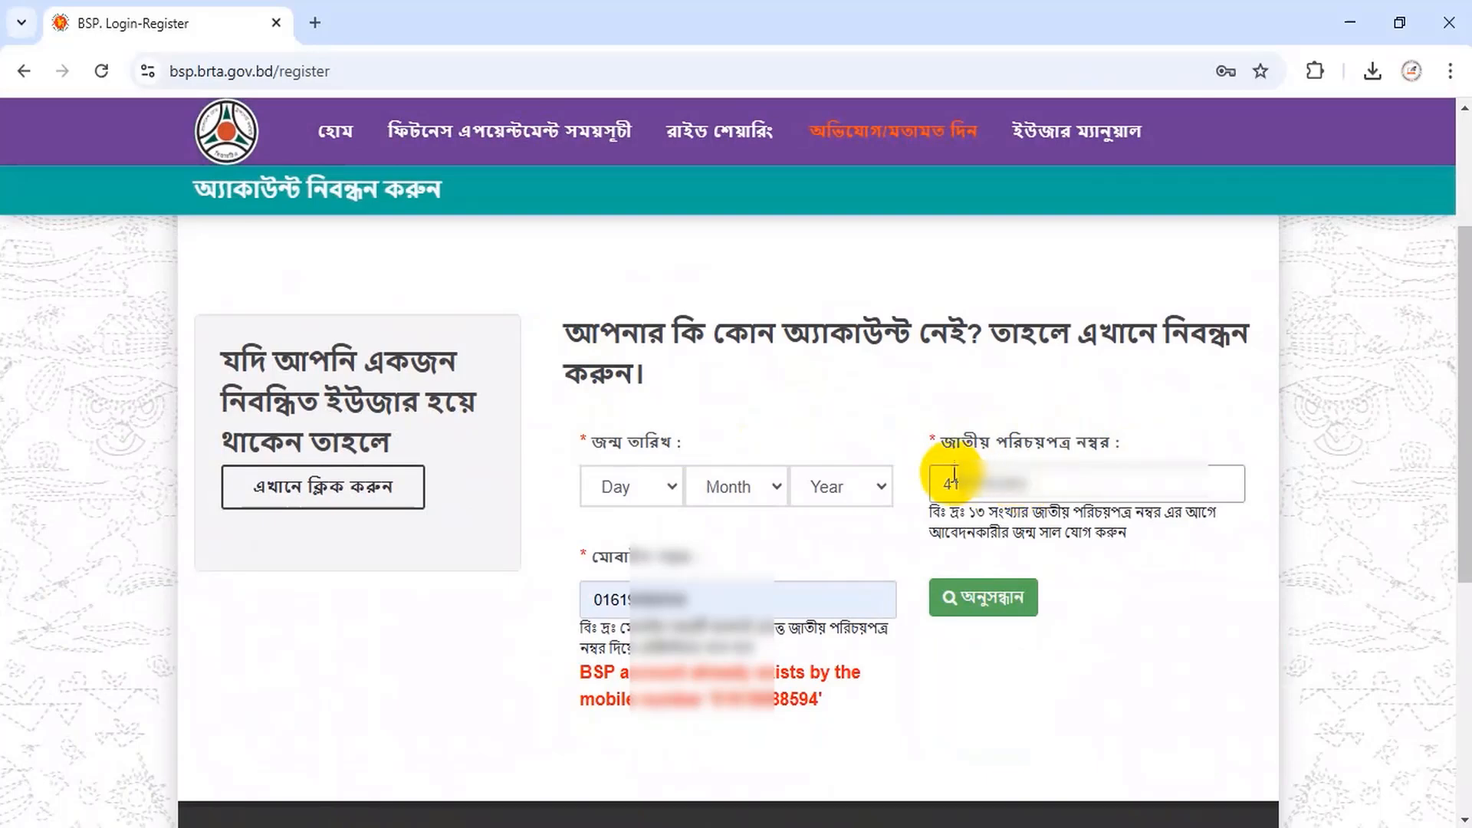
Select the day, month and year of the applicant's date of birth
click(634, 486)
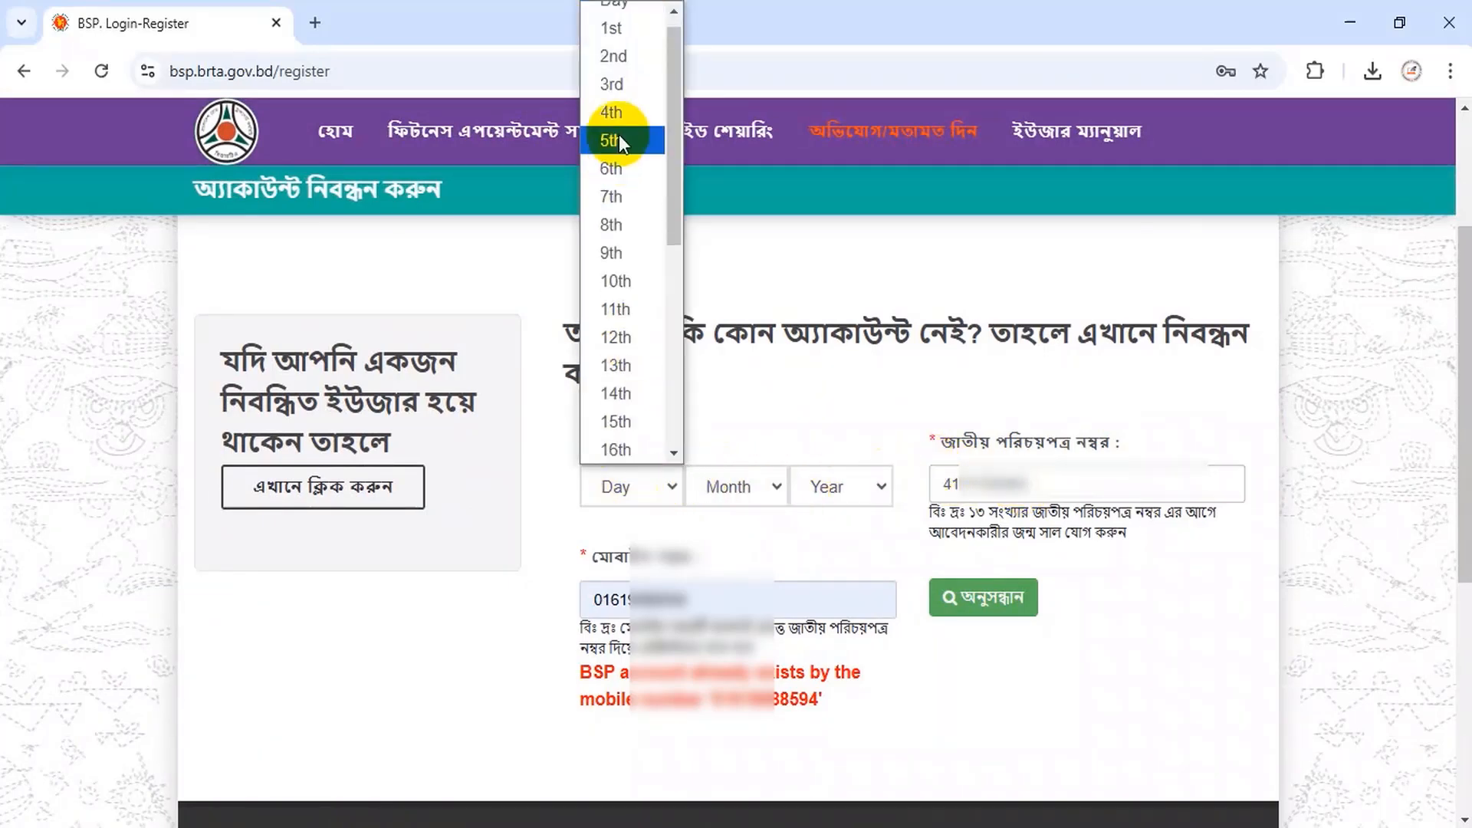
click(618, 112)
click(753, 494)
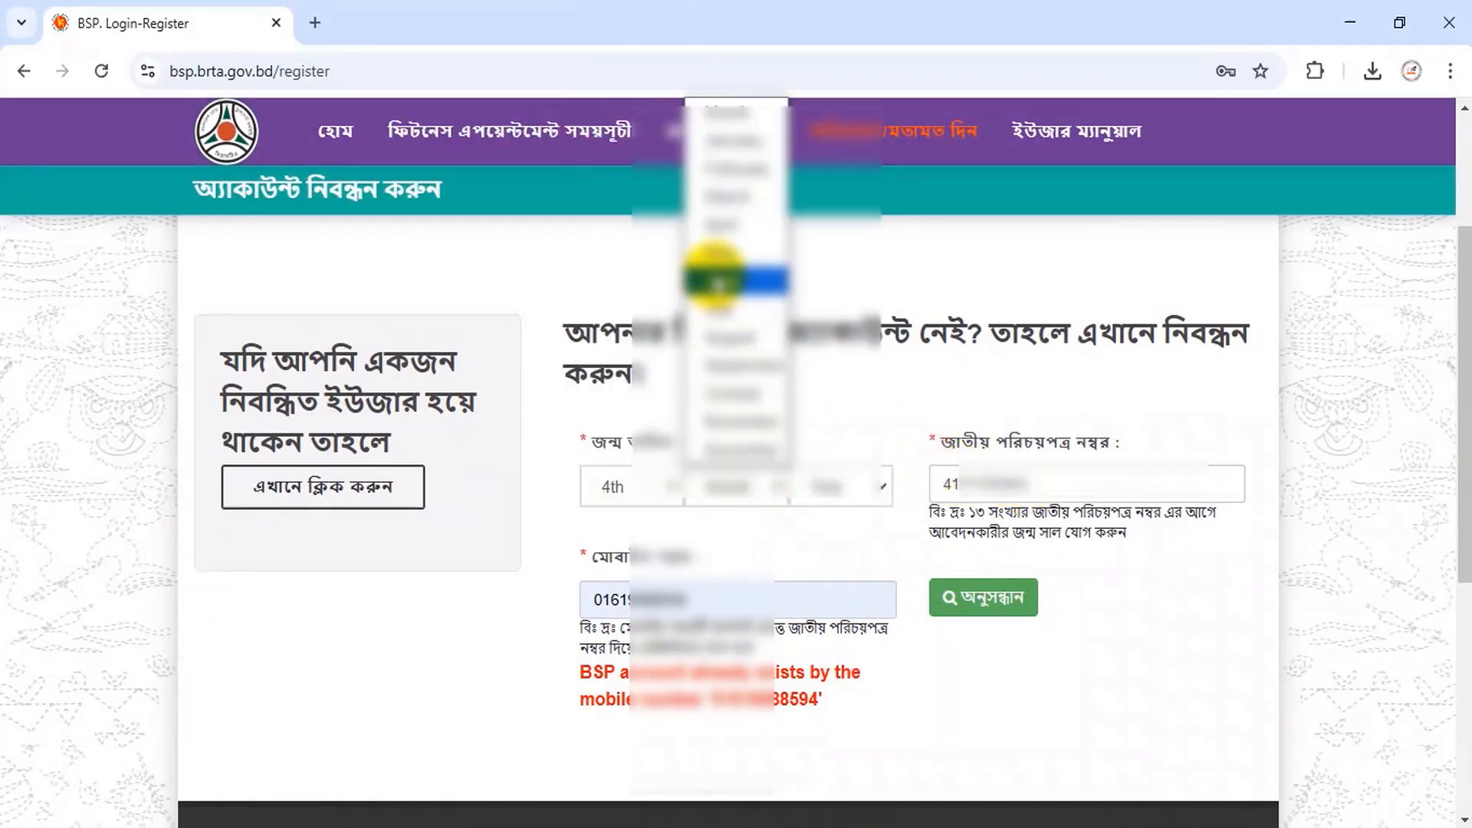
click(724, 298)
click(839, 497)
key(Down)
key(Down)
key(Down)
key(Down)
key(Down)
key(Down)
key(Down)
key(Down)
key(Down)
key(Down)
key(Down)
key(Down)
key(Down)
key(Down)
key(Down)
key(Down)
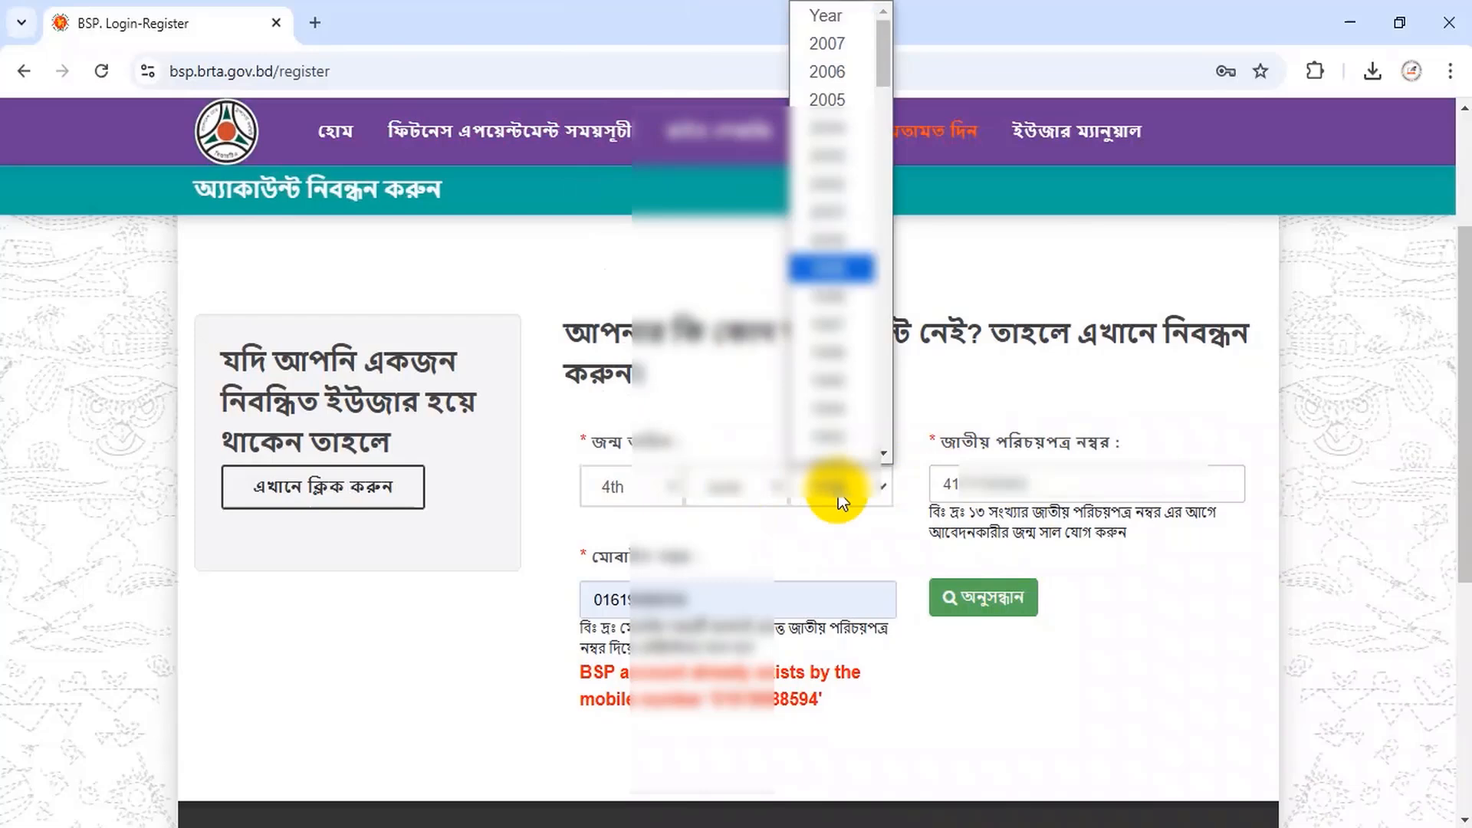
key(Return)
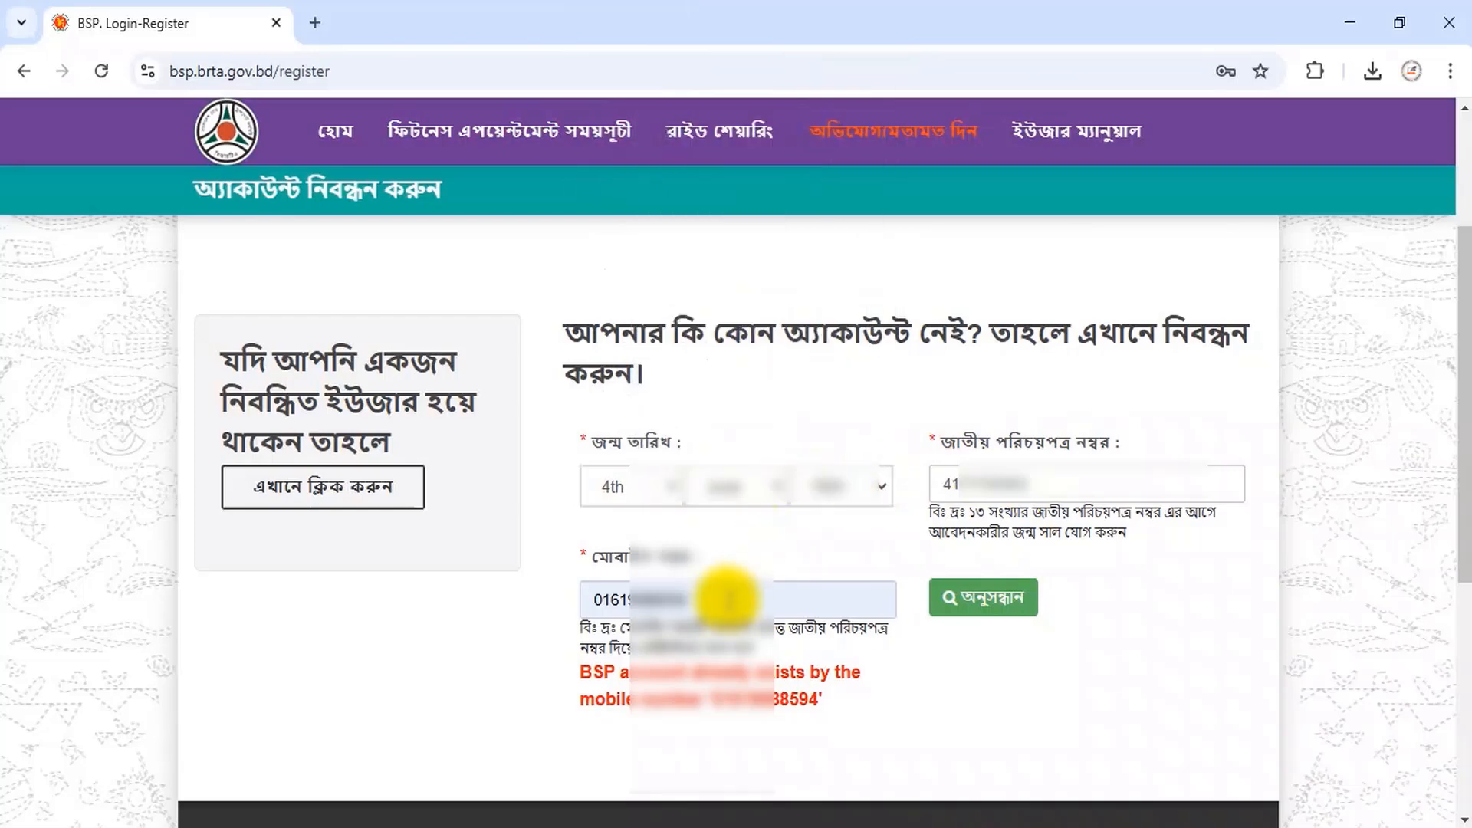
Replace the prefilled mobile number with the applicant's unregistered mobile number
double_click(725, 598)
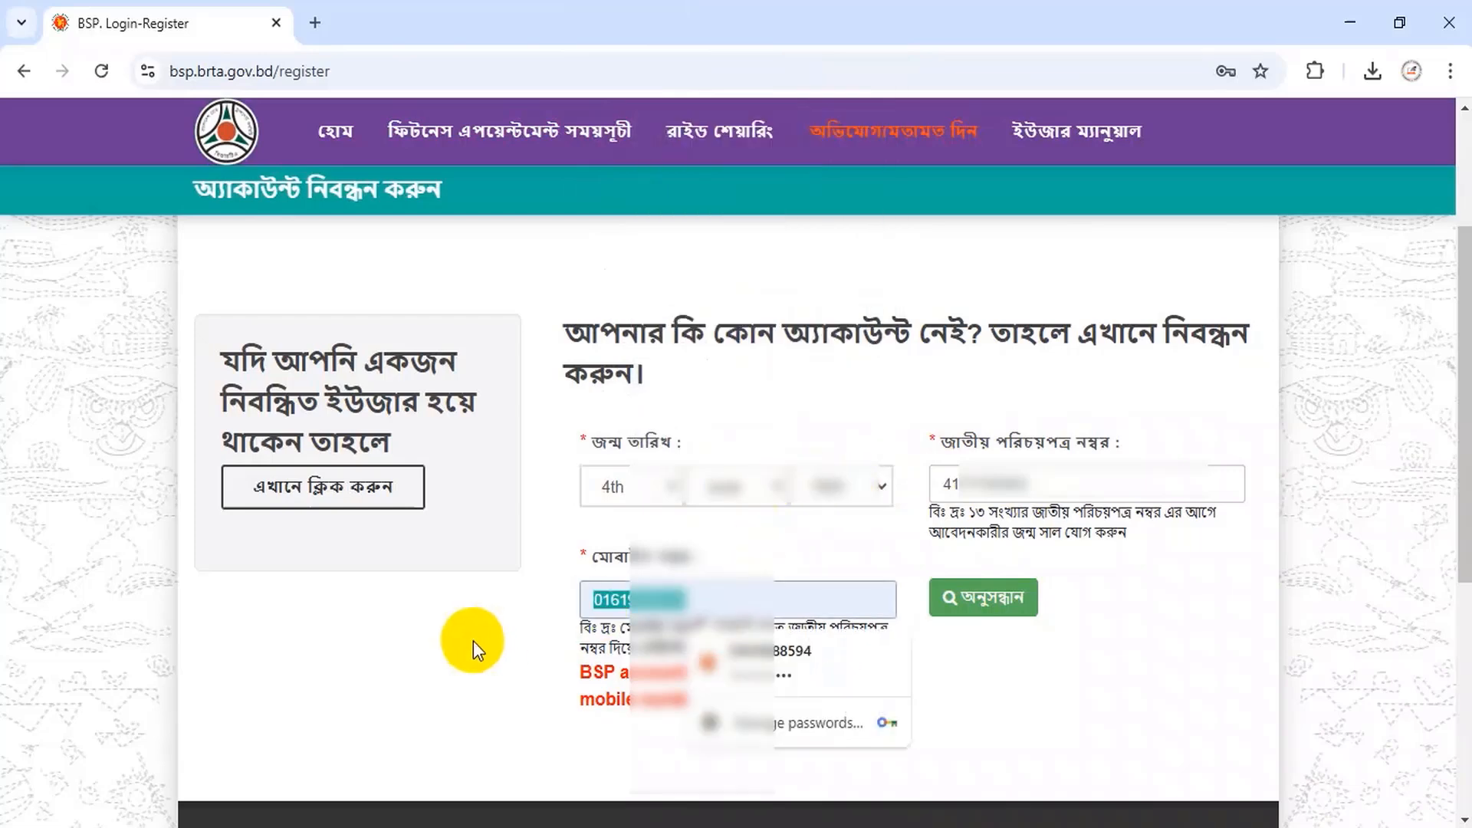
text(0184)
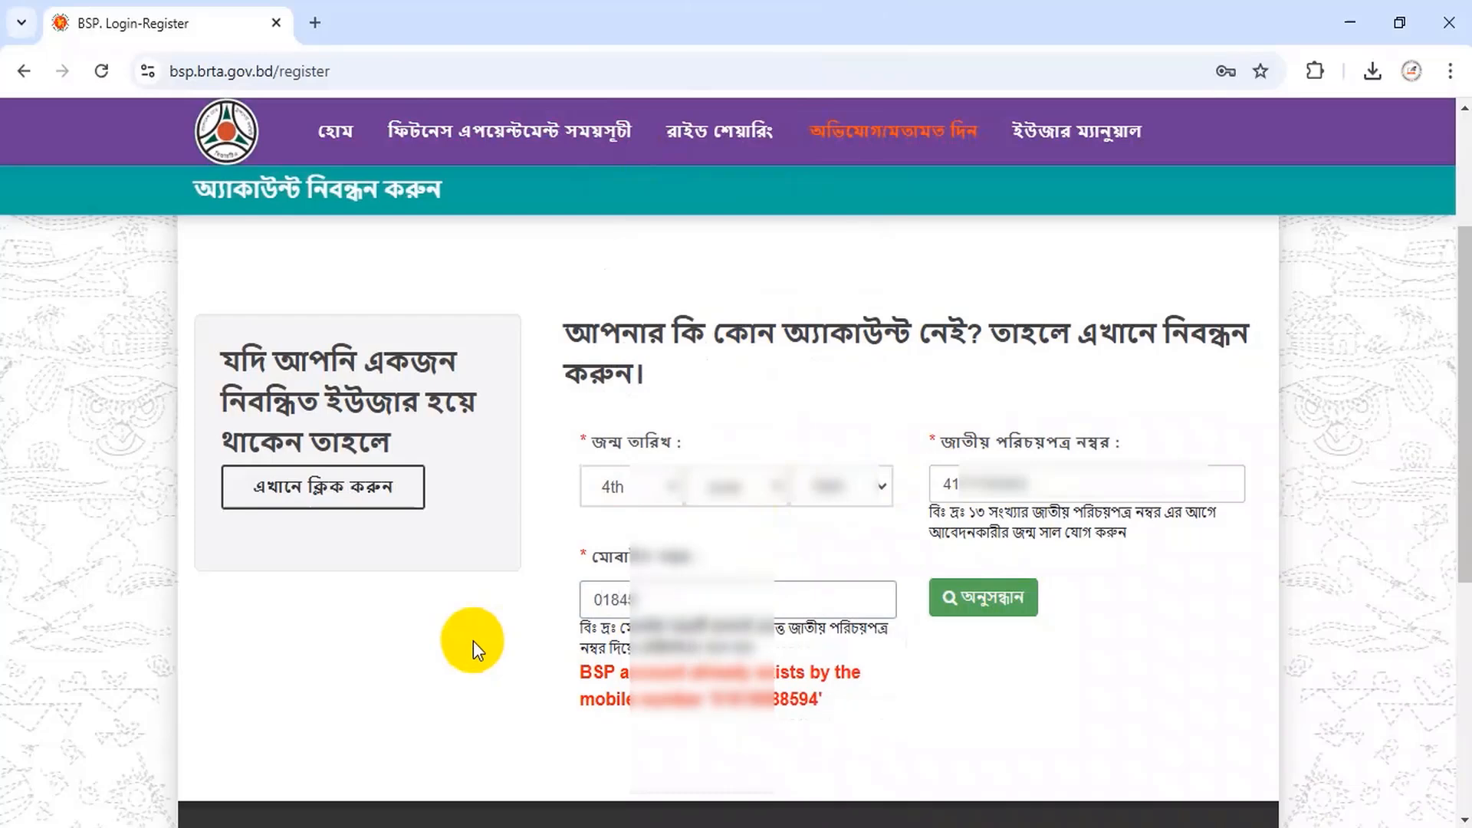
text(5????)
click(726, 603)
drag(726, 603, 543, 593)
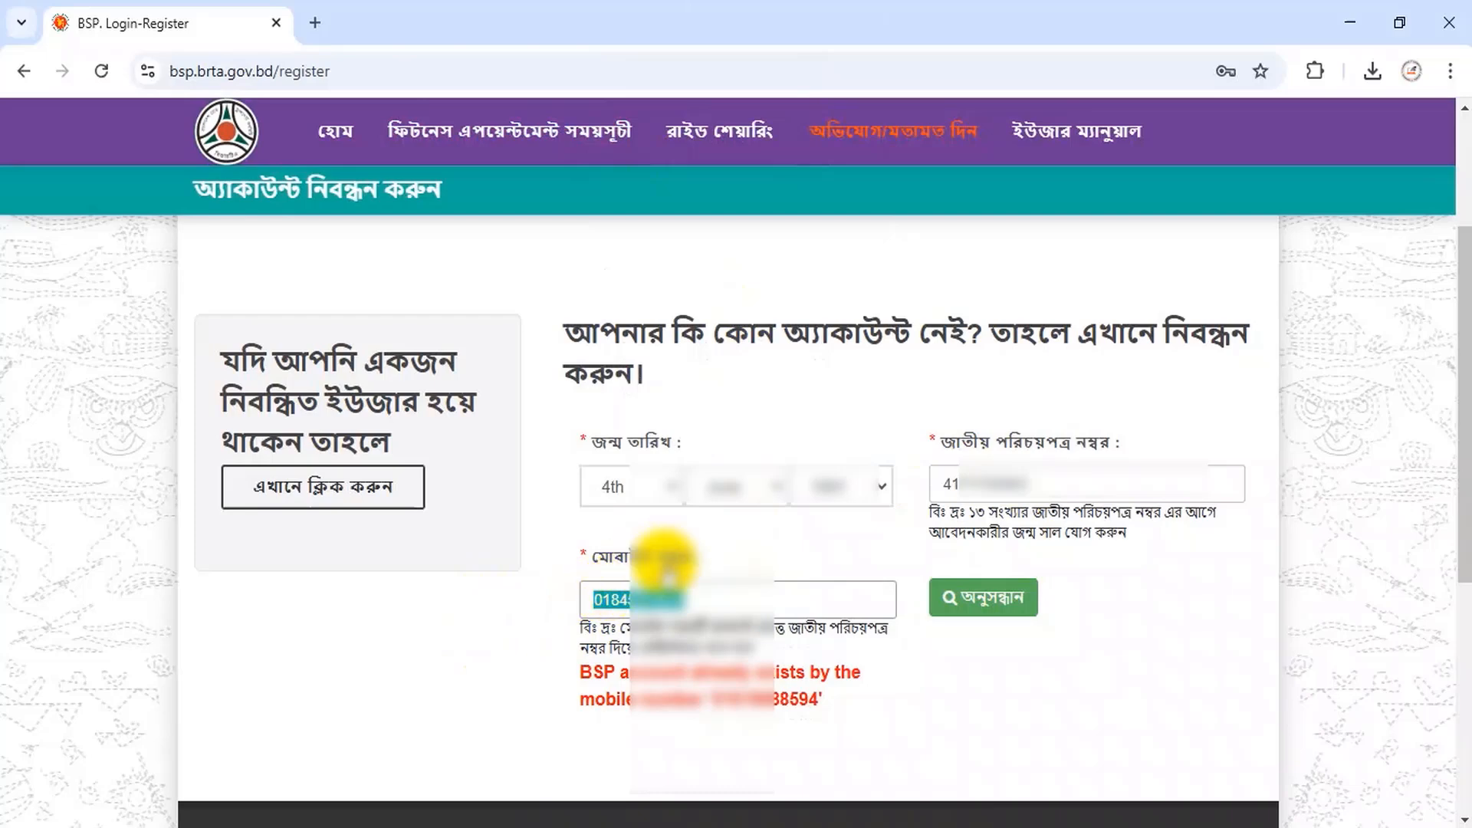
click(1123, 588)
Check the notes on the mobile and national ID numbers, and submit the entered details for lookup
drag(572, 711, 789, 714)
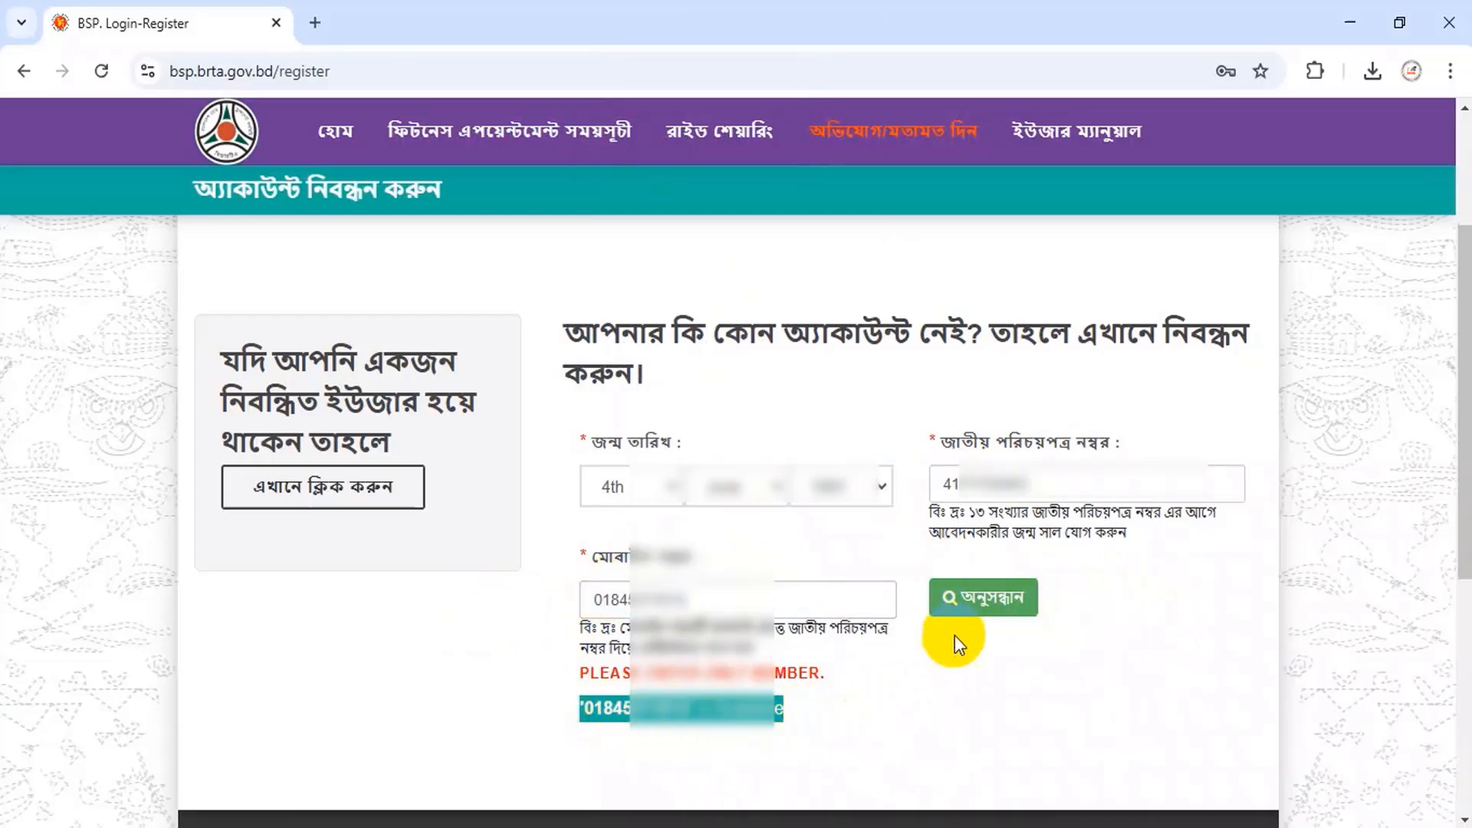
click(887, 714)
drag(619, 632, 829, 651)
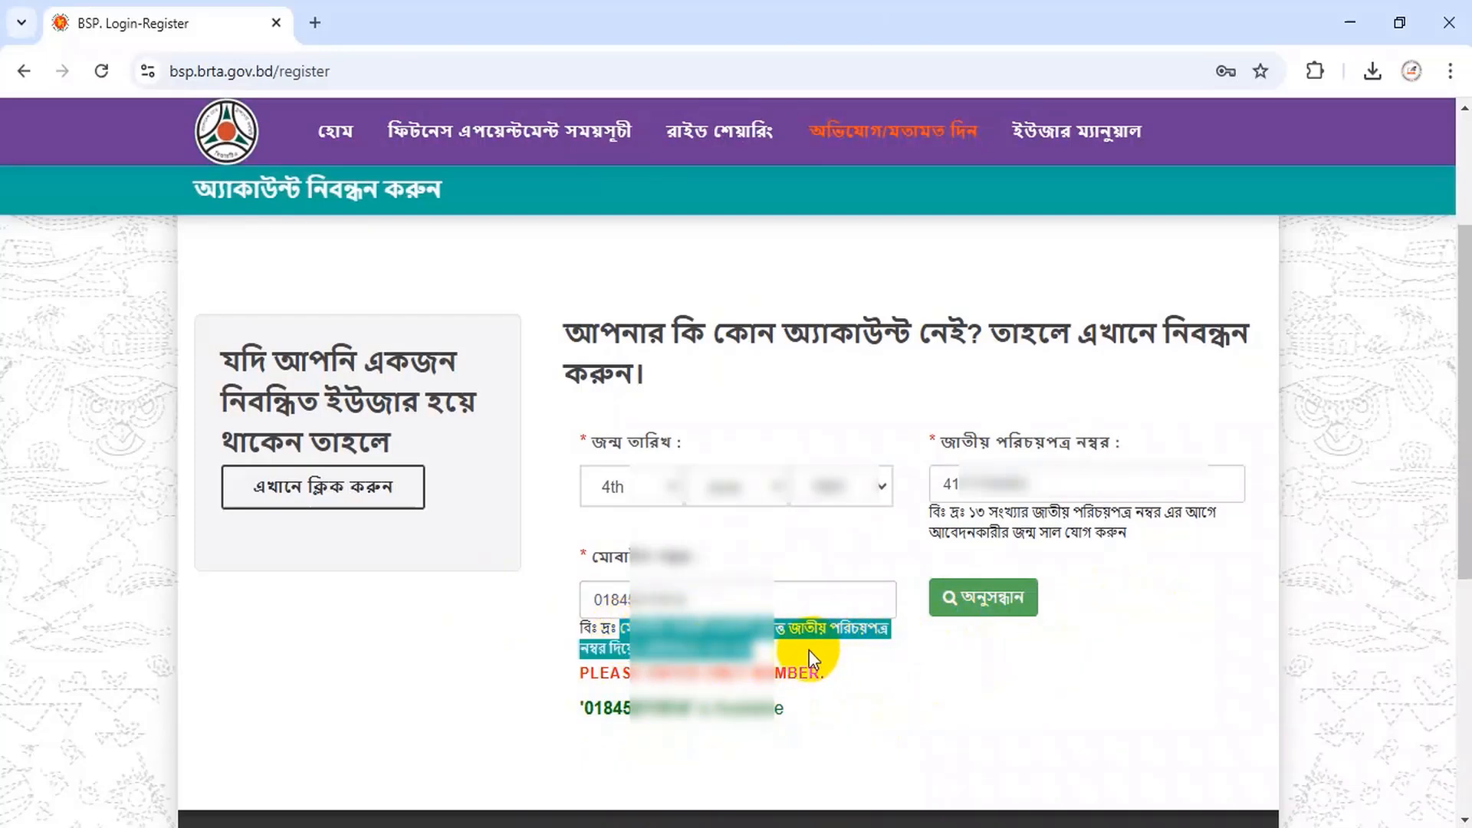
click(800, 655)
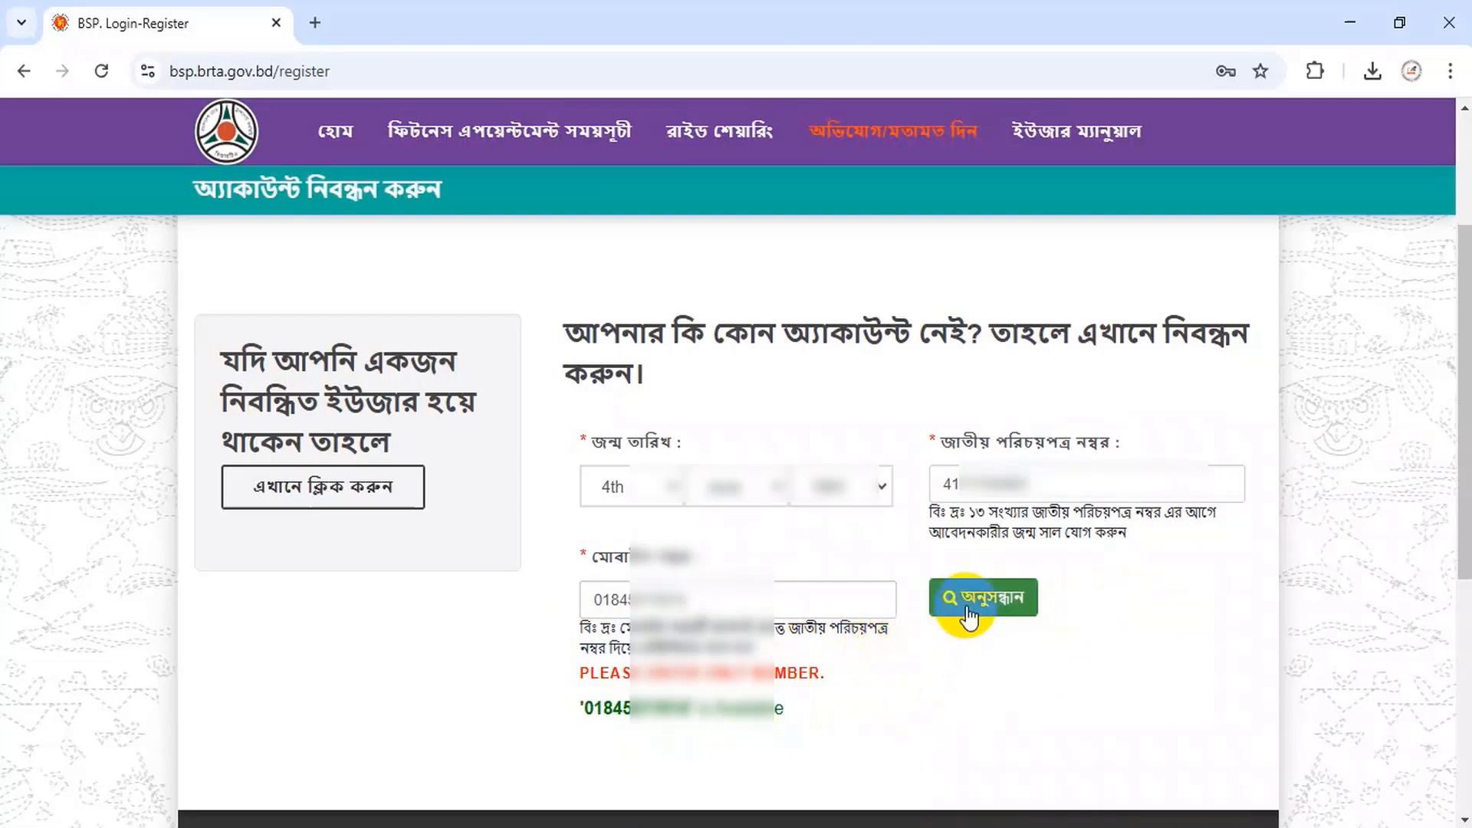
drag(966, 512, 1147, 546)
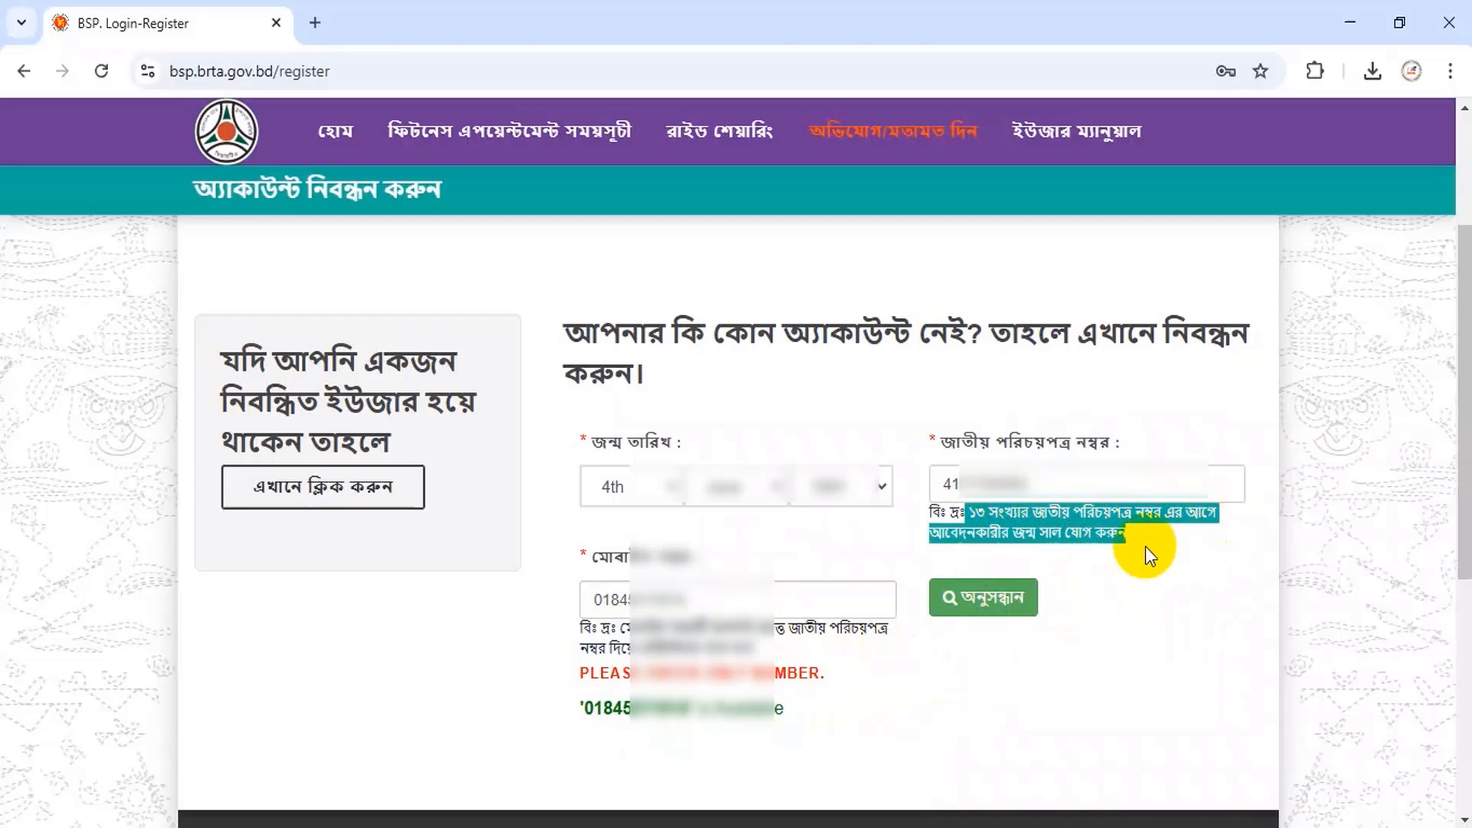
click(1106, 566)
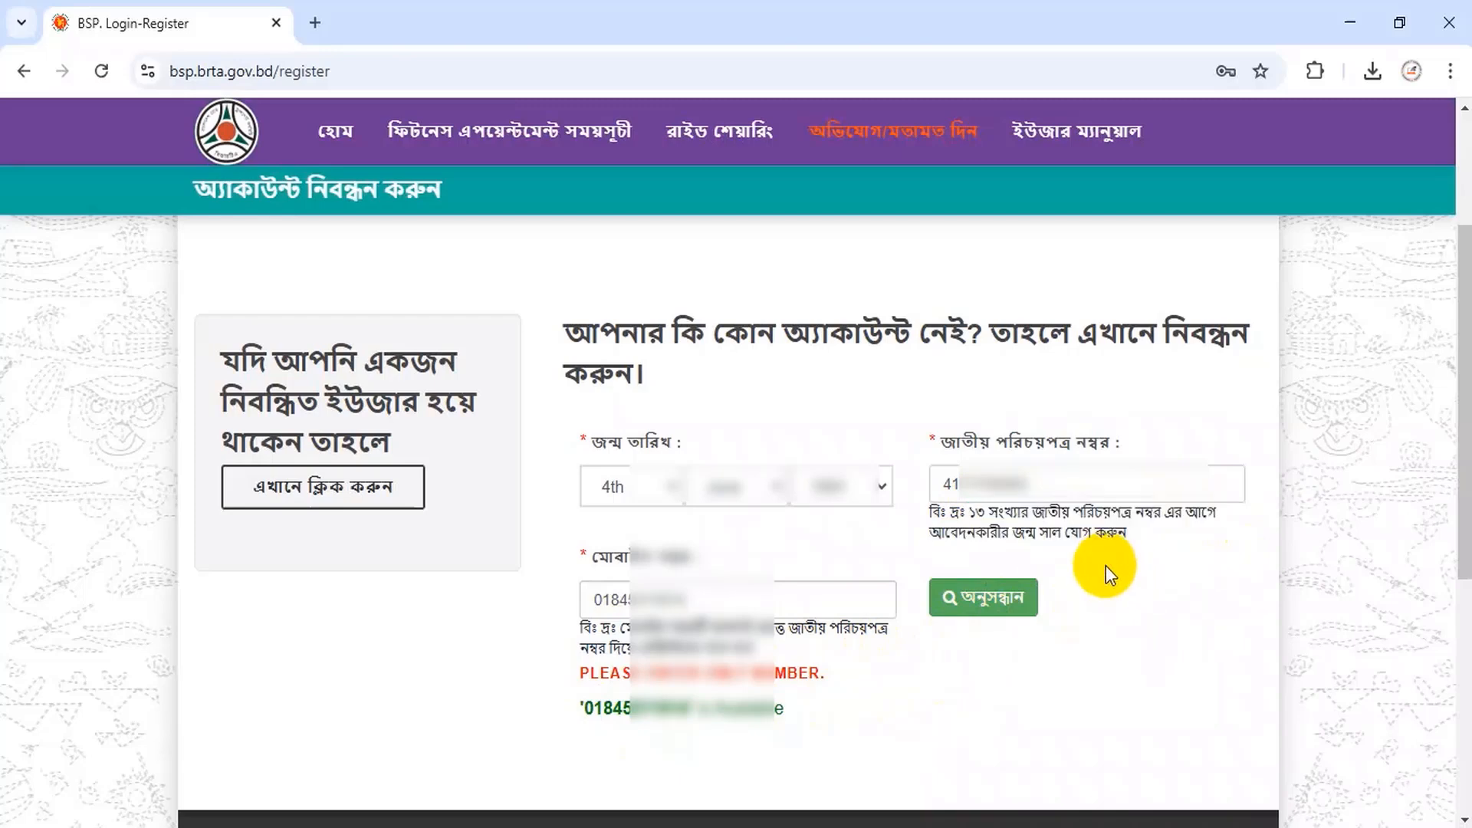
click(988, 597)
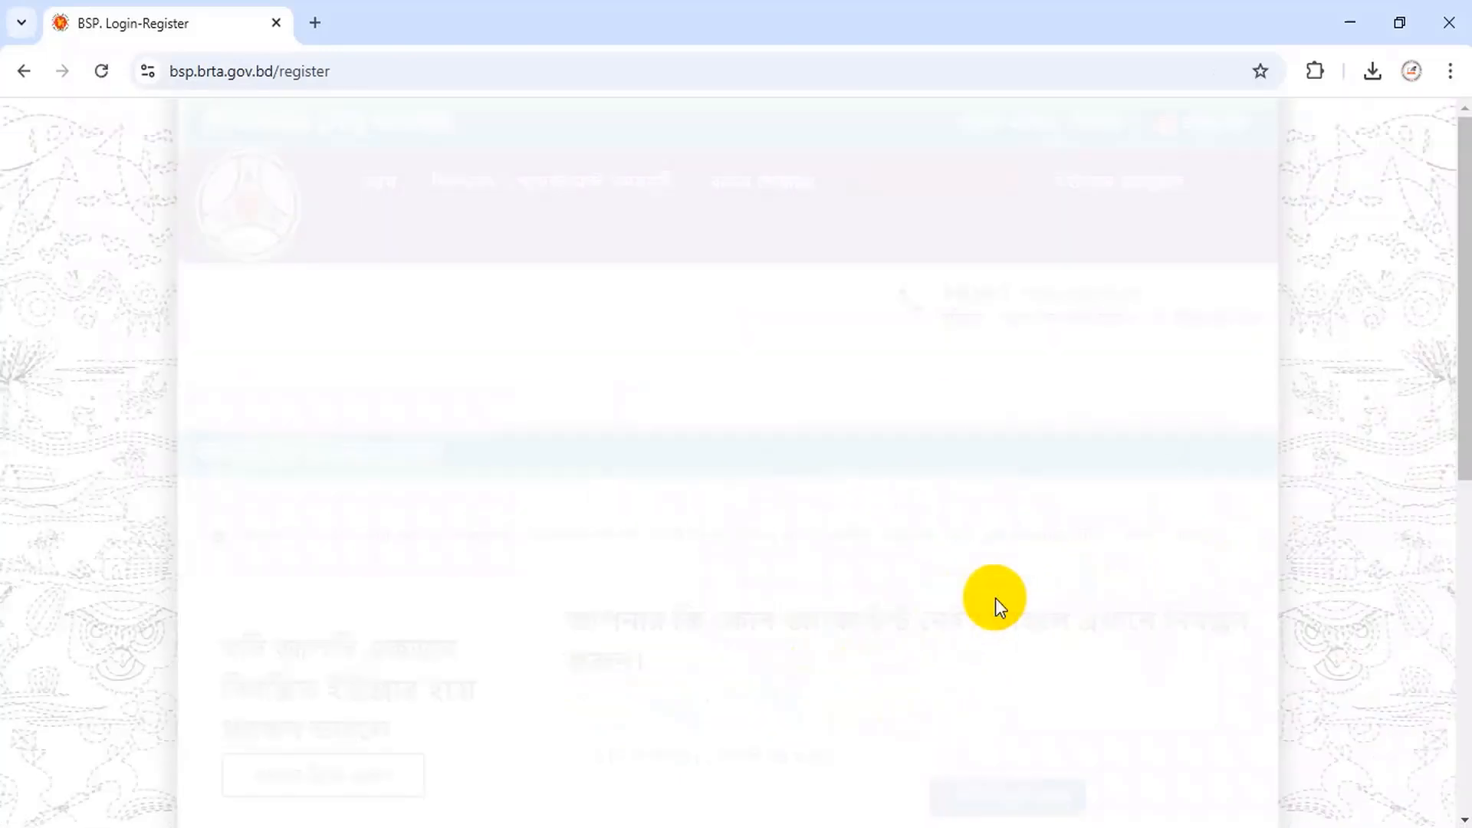
Enter the OTP sent to the mobile number and submit it for verification
scroll(995, 598, down, 1)
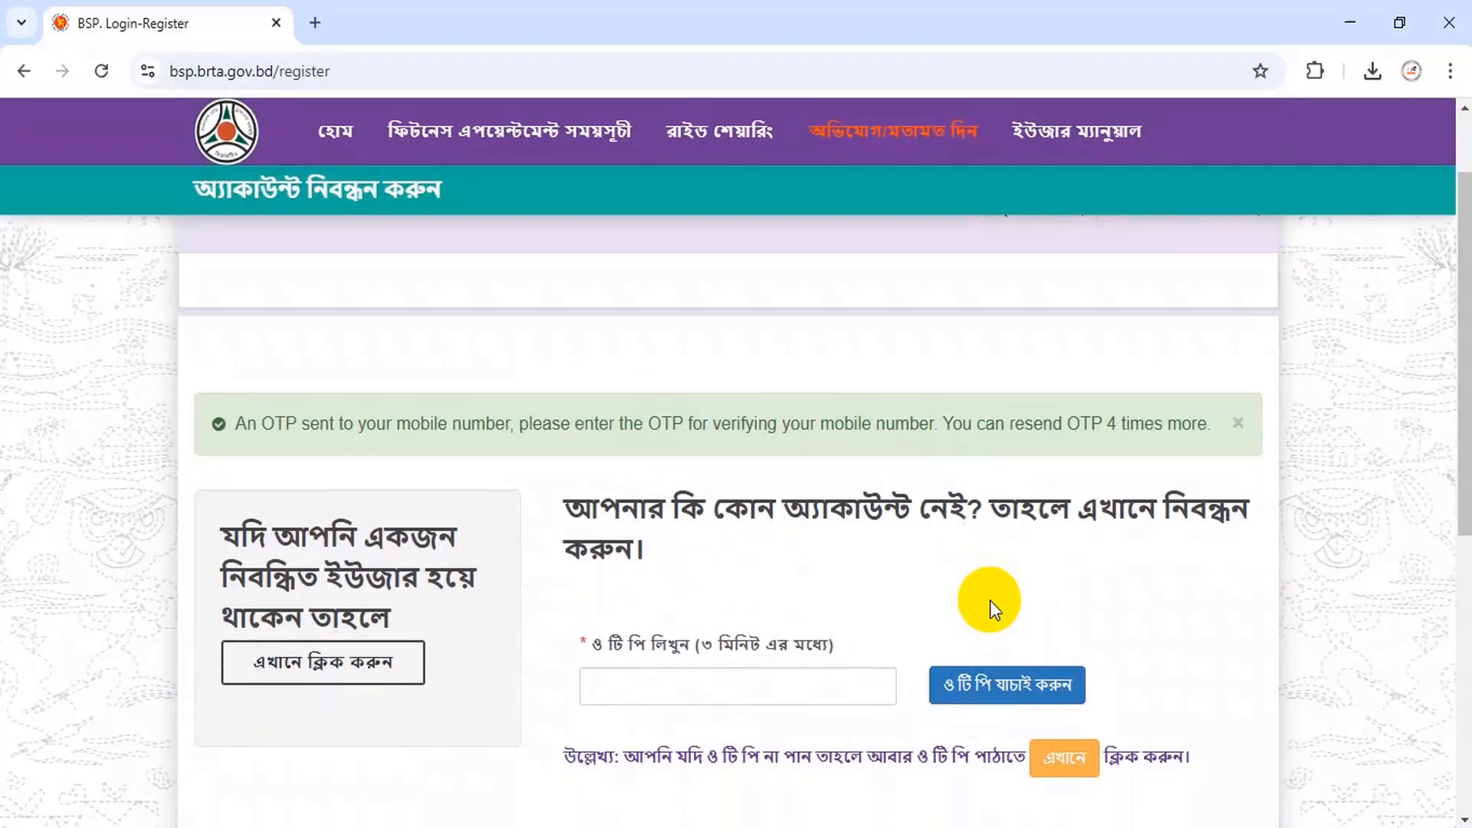
click(670, 674)
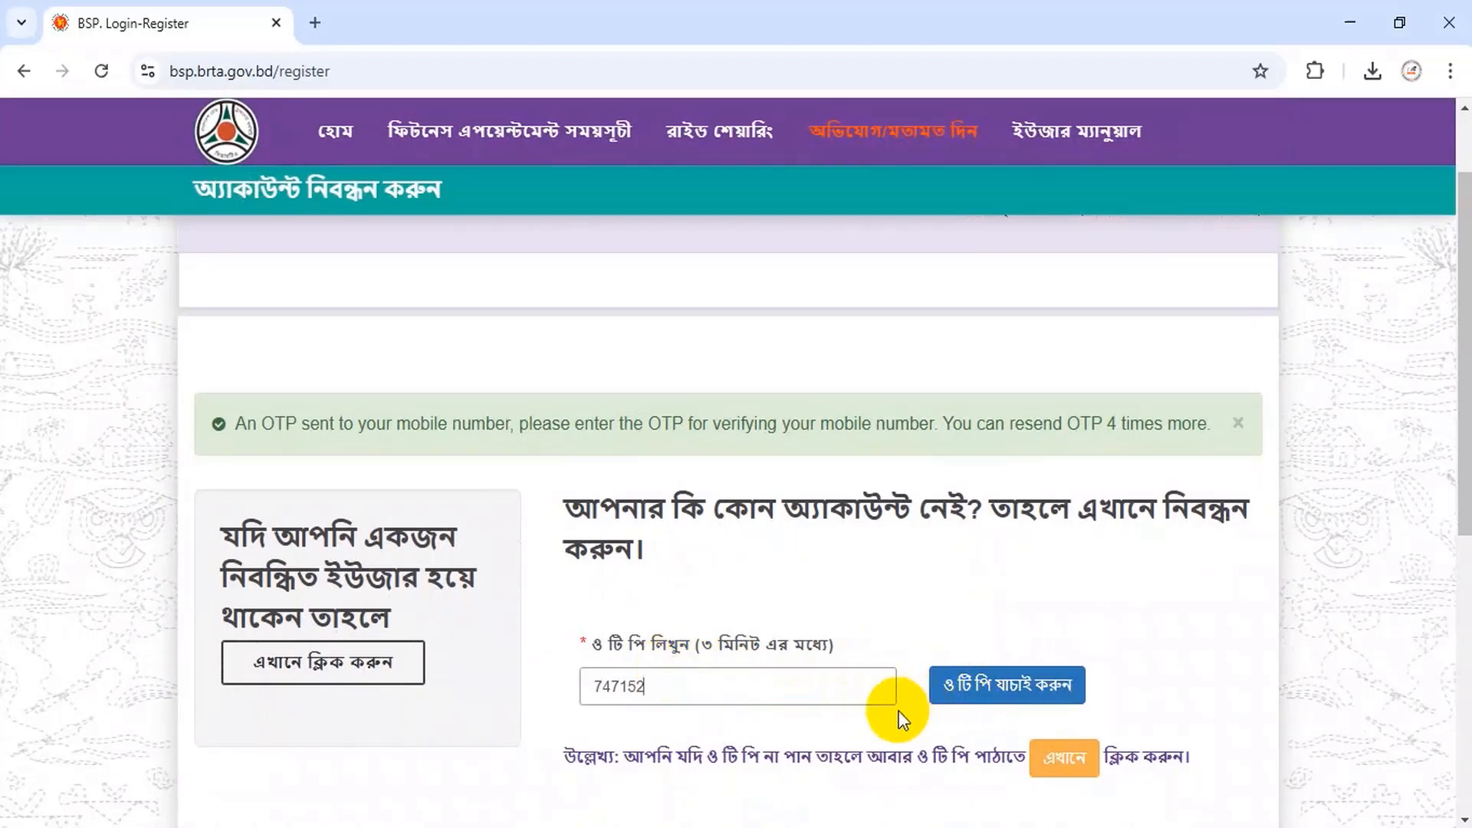
click(973, 691)
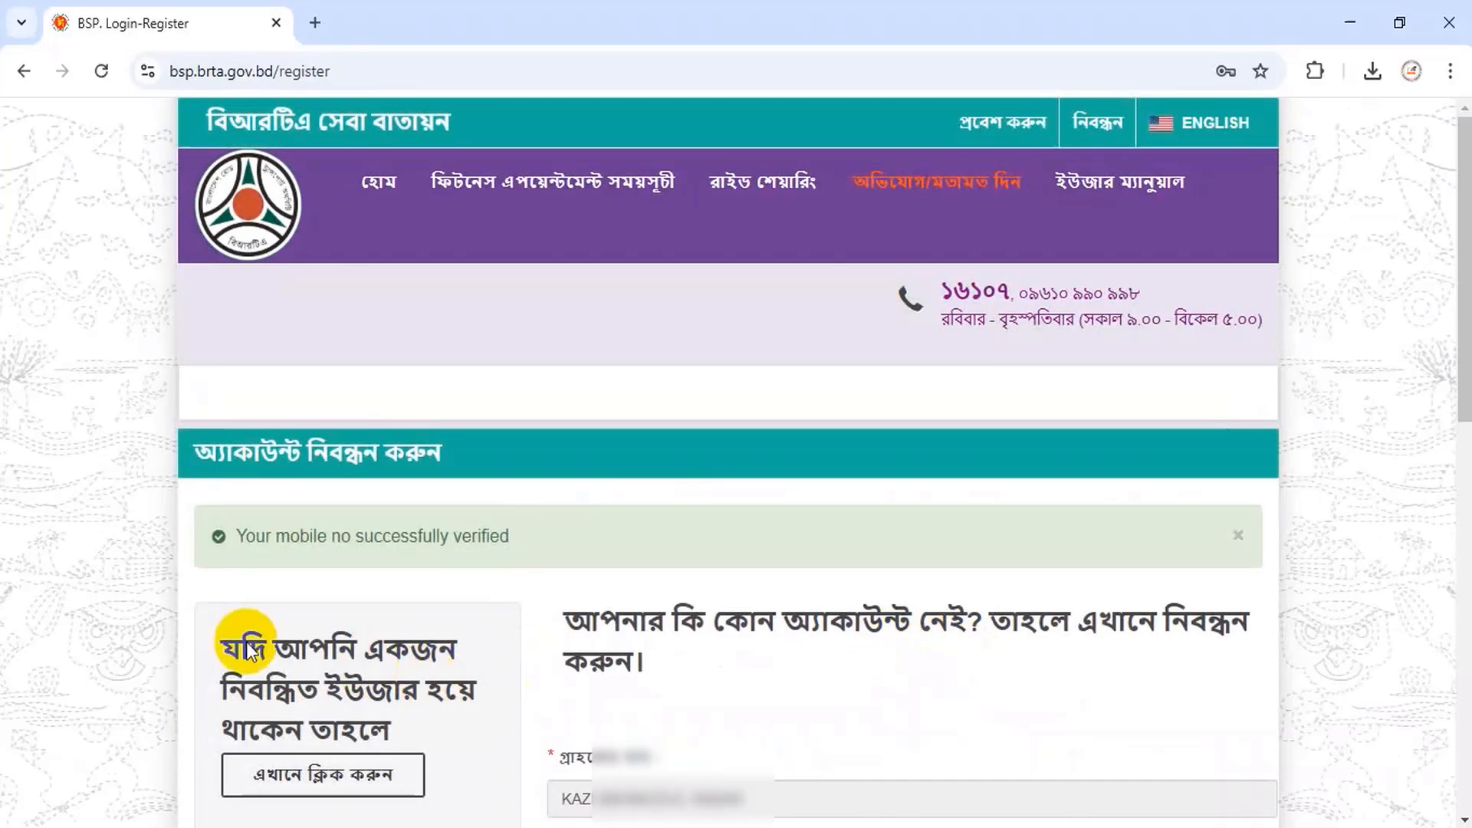
Review the prefilled applicant details, leave the optional e-mail empty, and enter a new account password
drag(244, 535, 511, 536)
scroll(565, 589, down, 3)
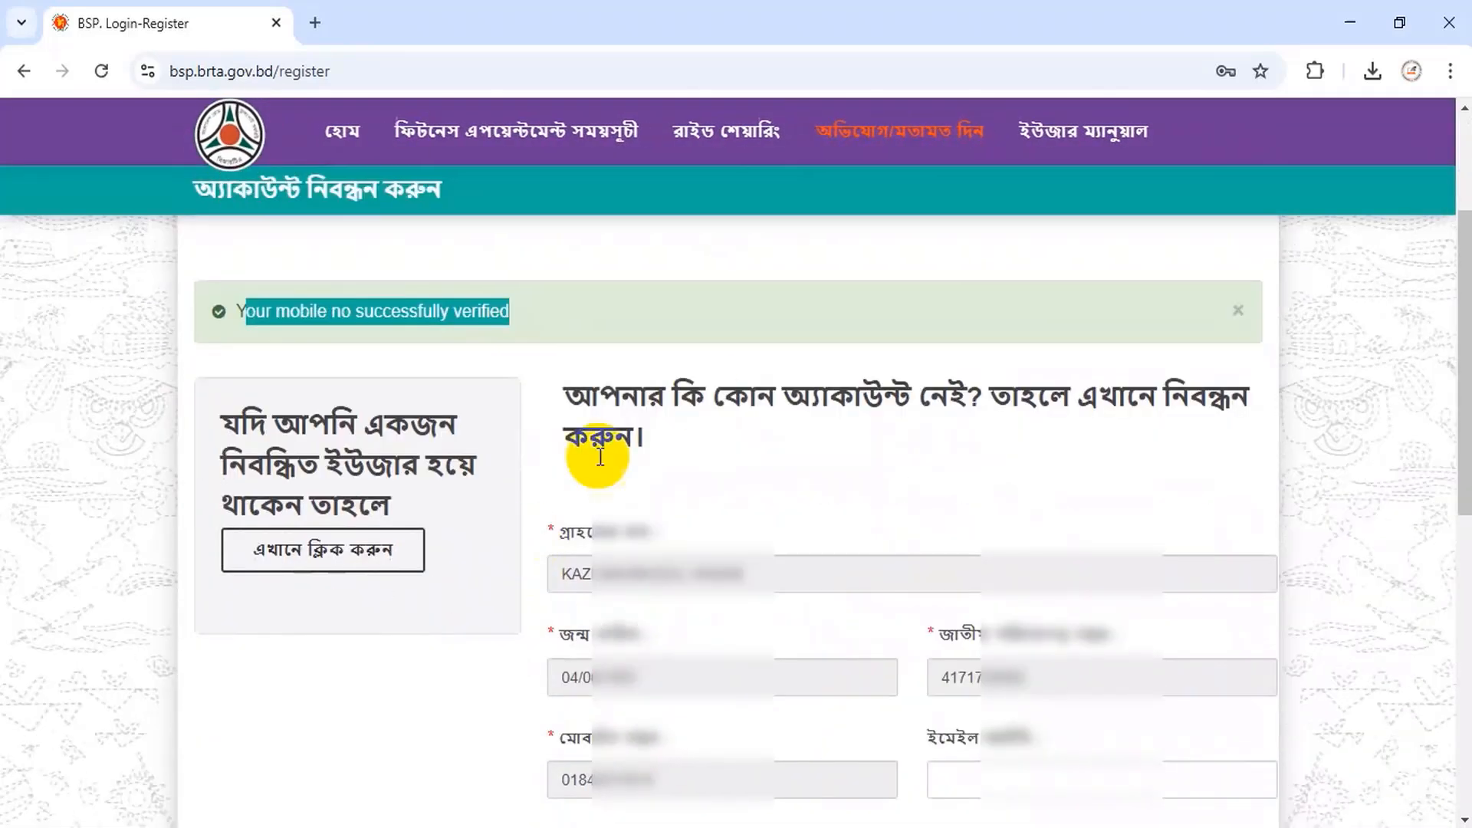
click(699, 463)
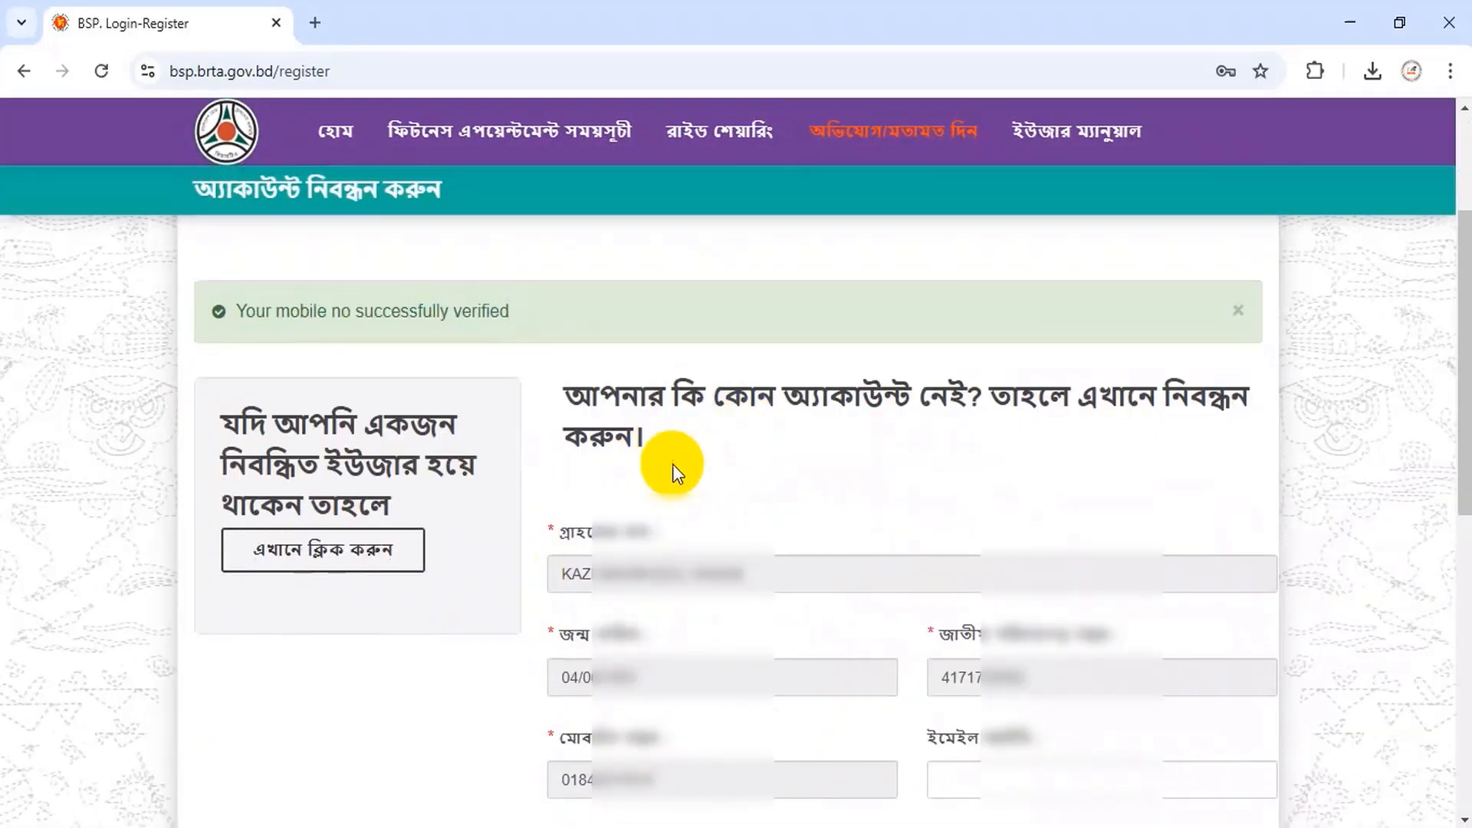
scroll(674, 460, down, 2)
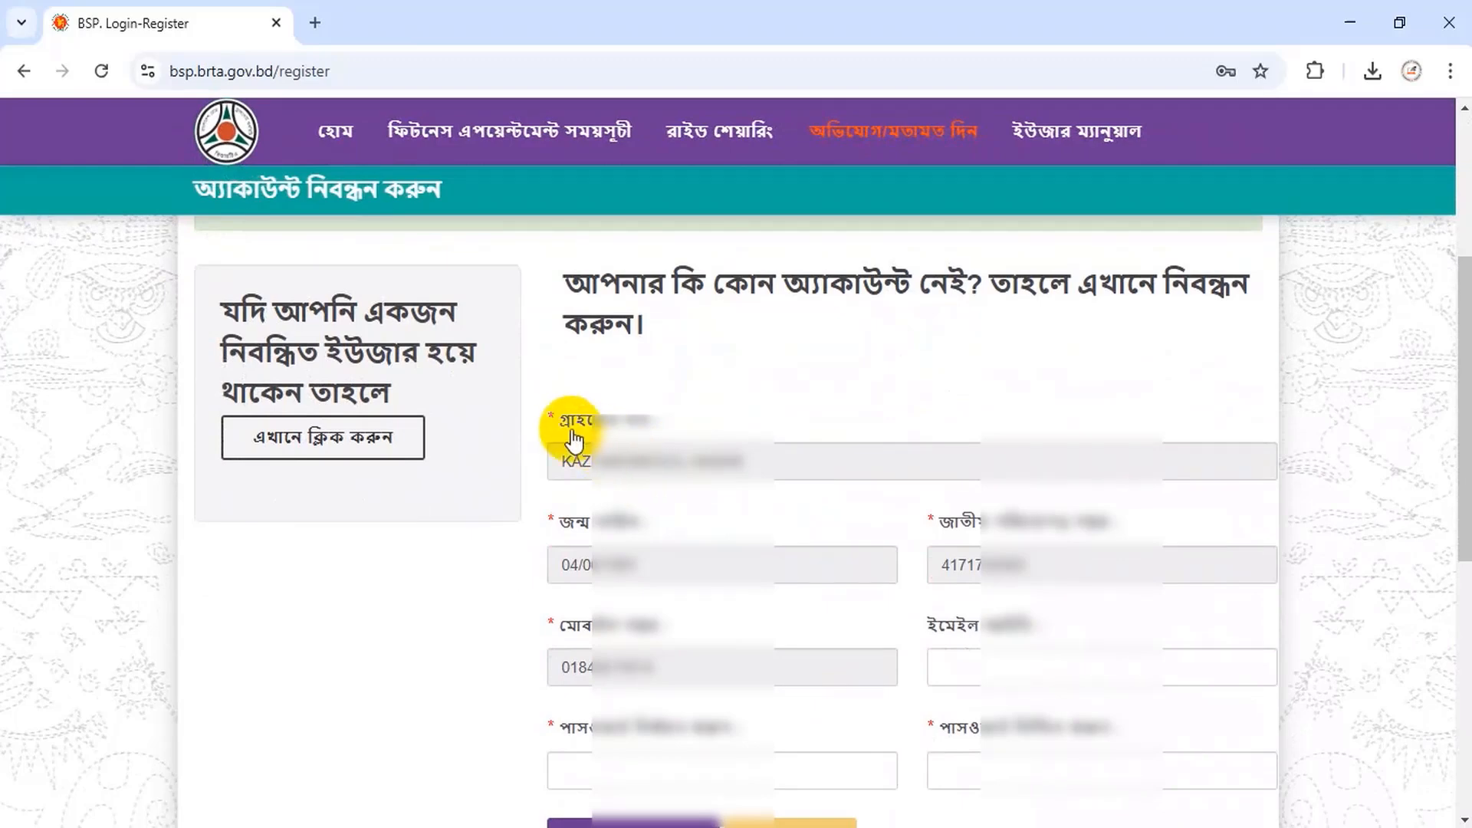
scroll(736, 519, down, 2)
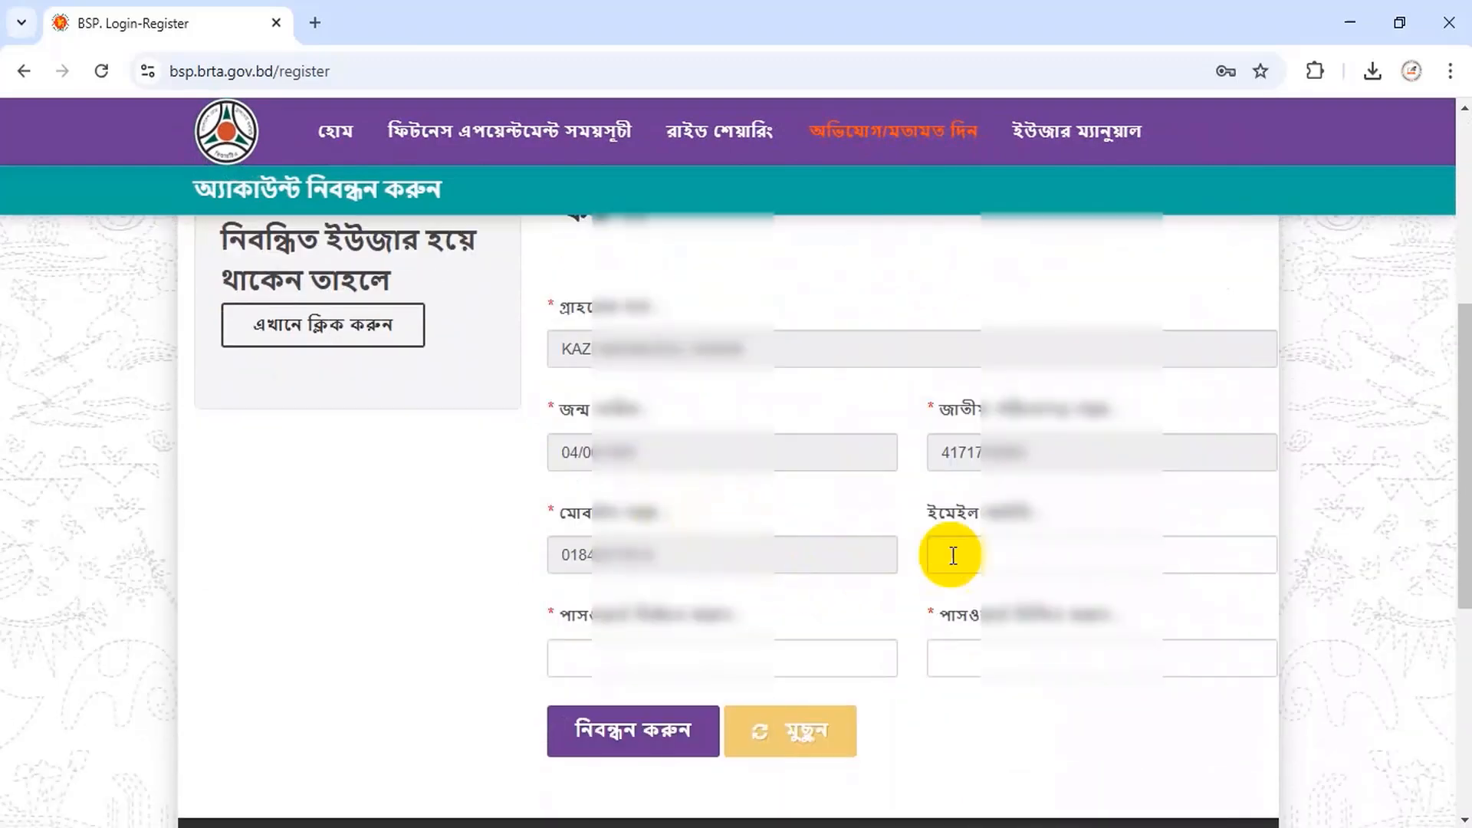
scroll(820, 594, down, 2)
drag(558, 503, 677, 500)
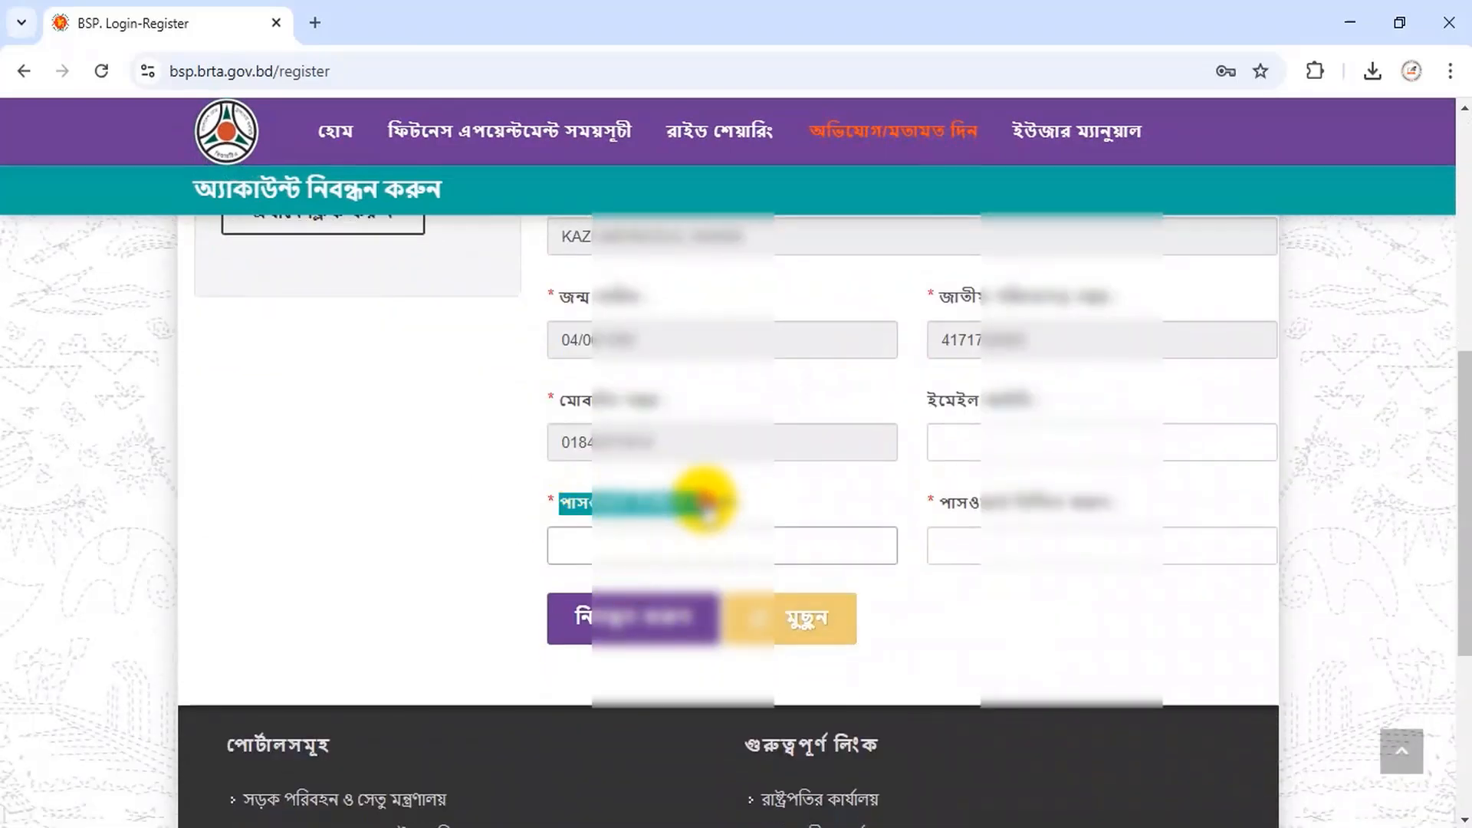
click(654, 558)
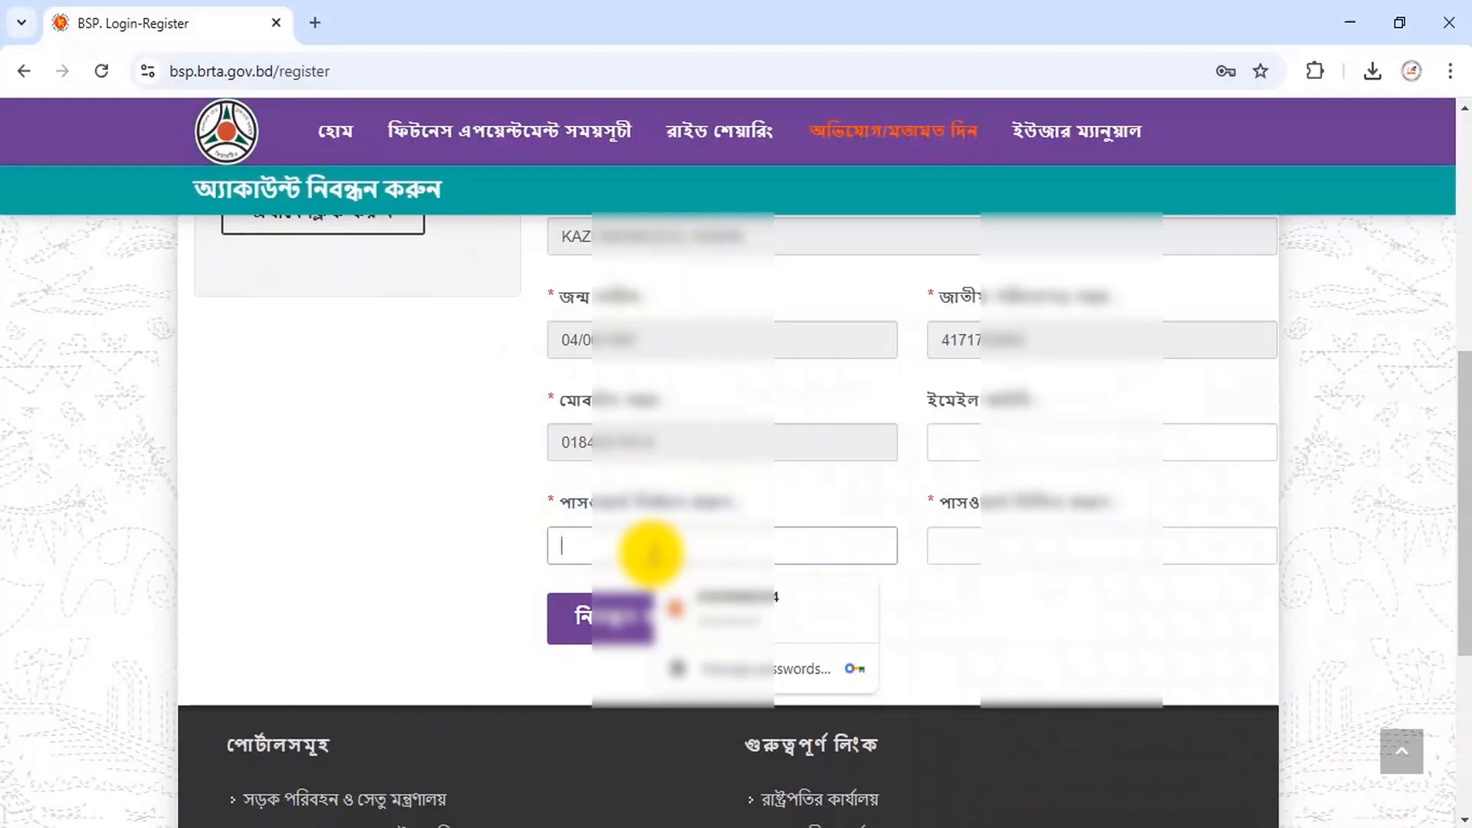
key(ctrl+v)
drag(873, 557, 483, 549)
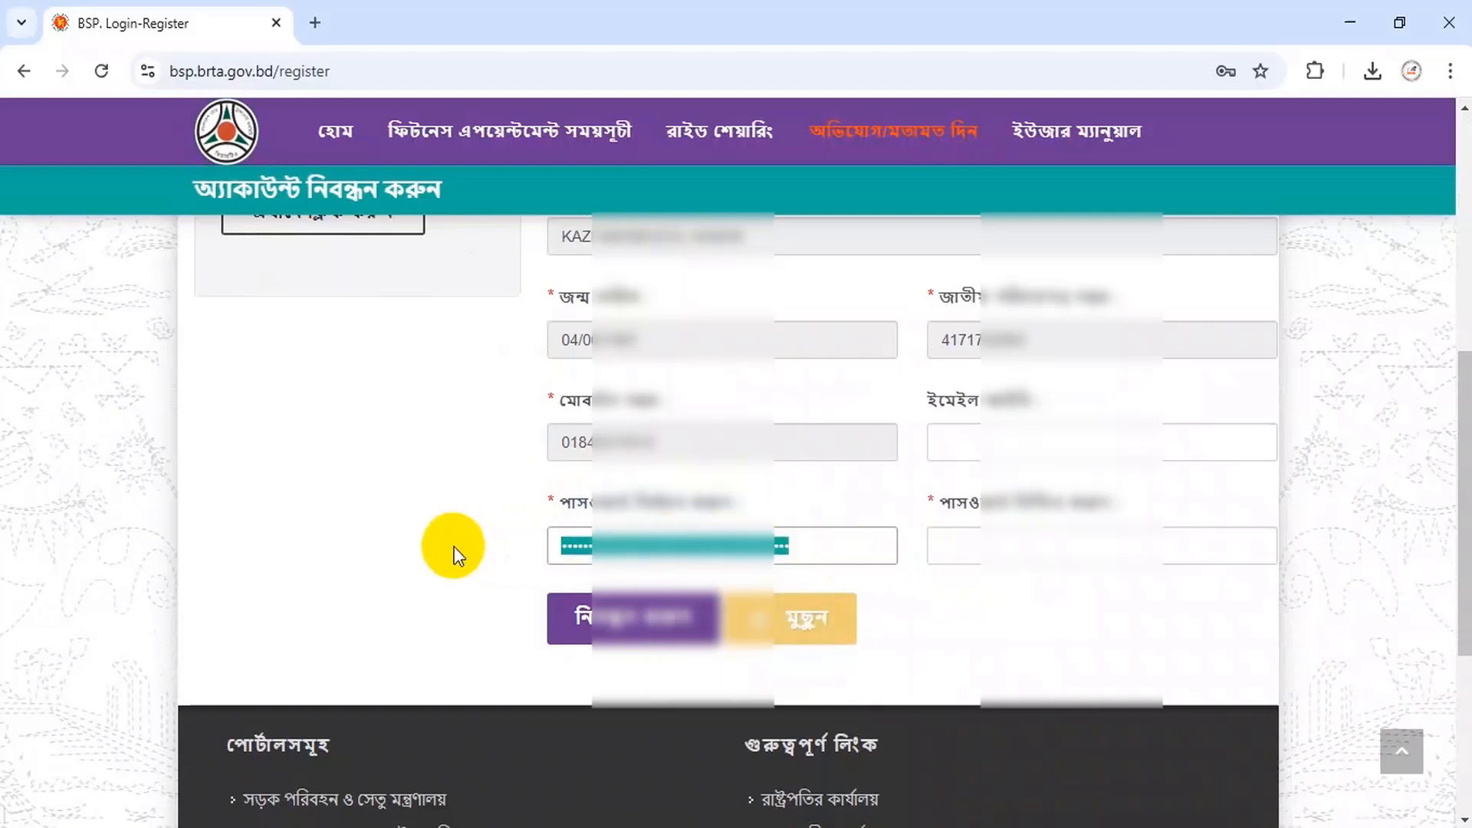
text(••)
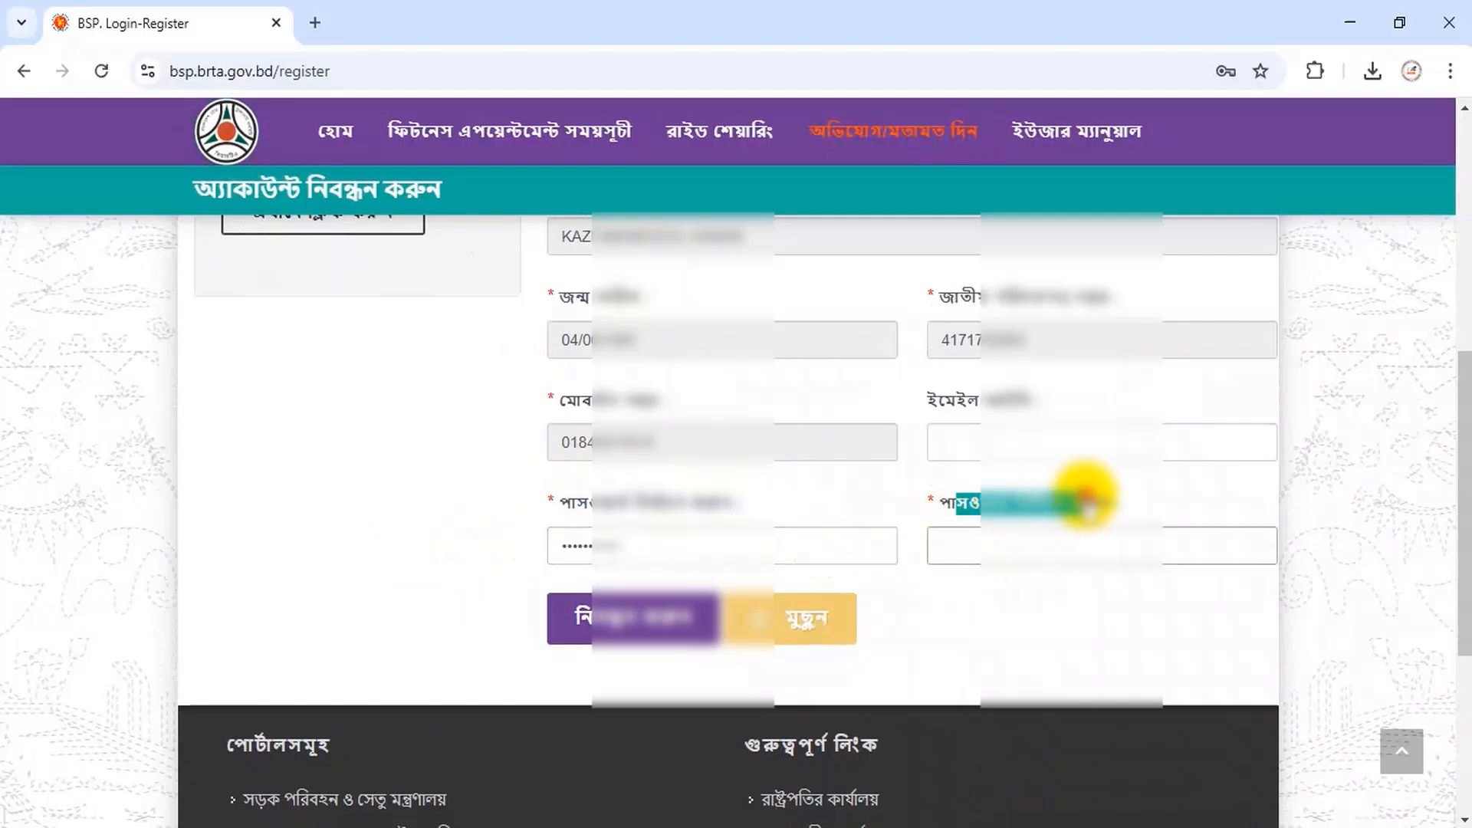
Repeat the account password in the confirmation field and submit the registration
click(1017, 552)
text(••)
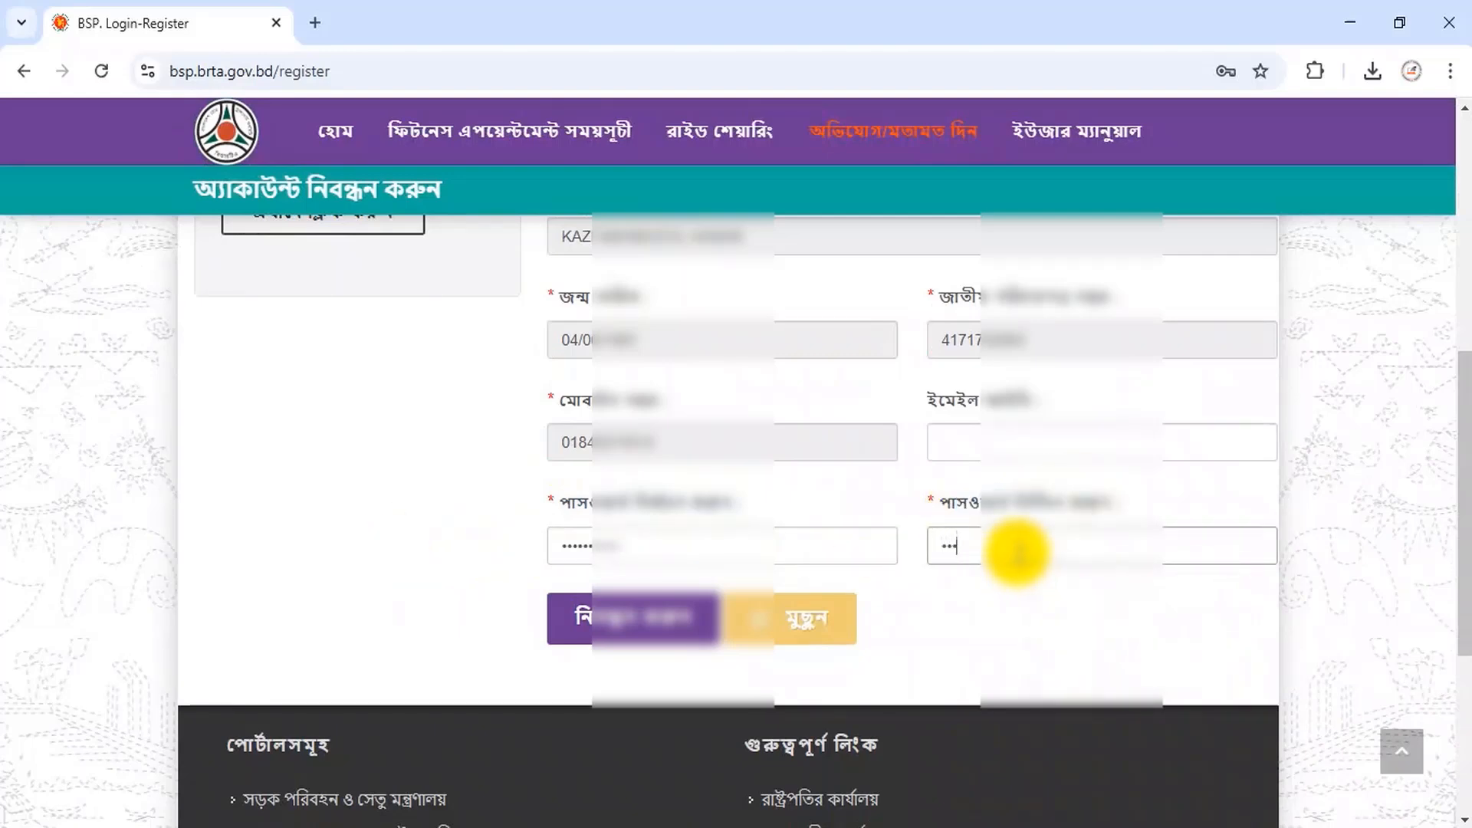
text(••••••)
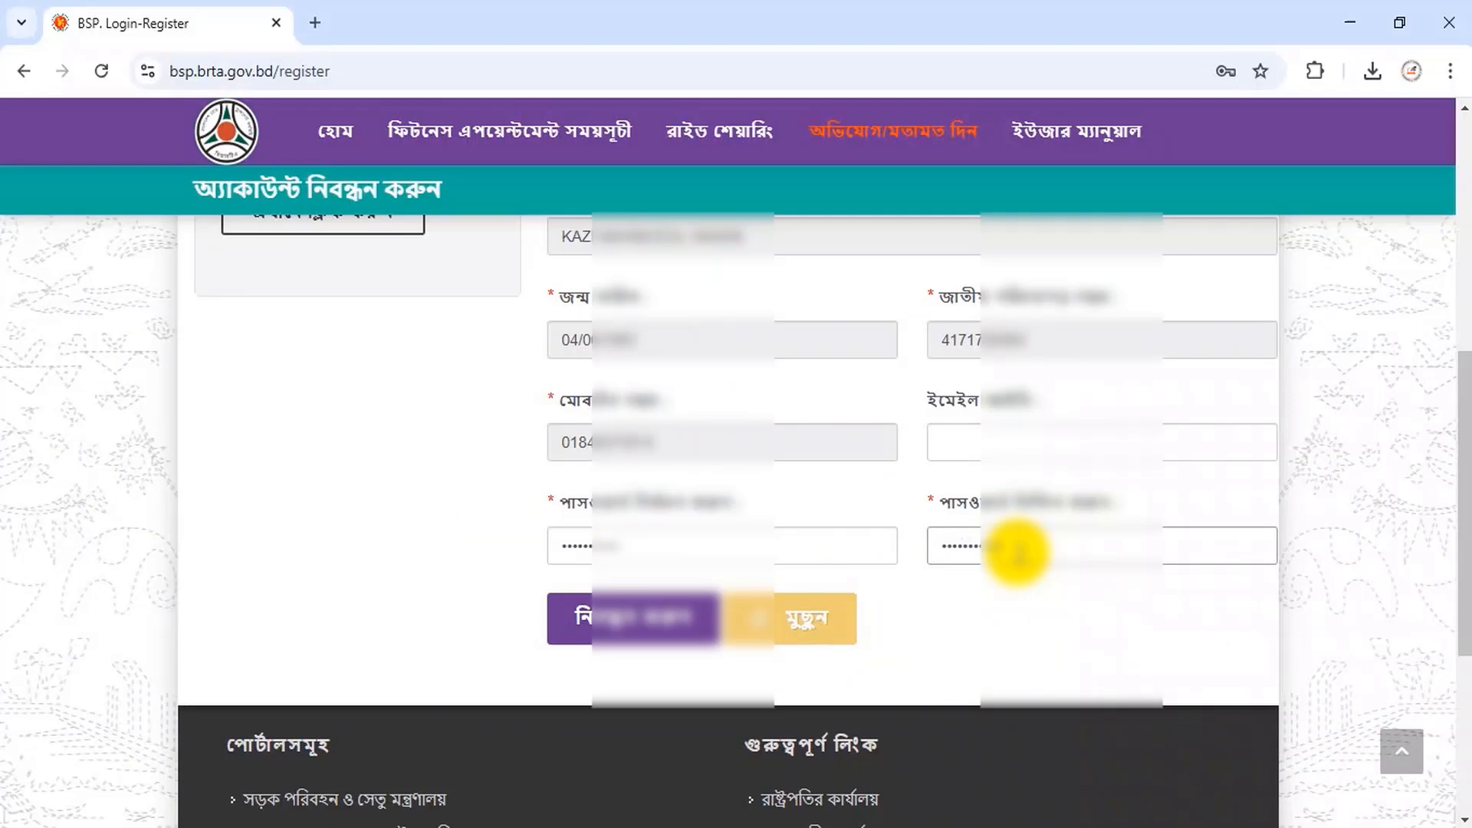
click(638, 622)
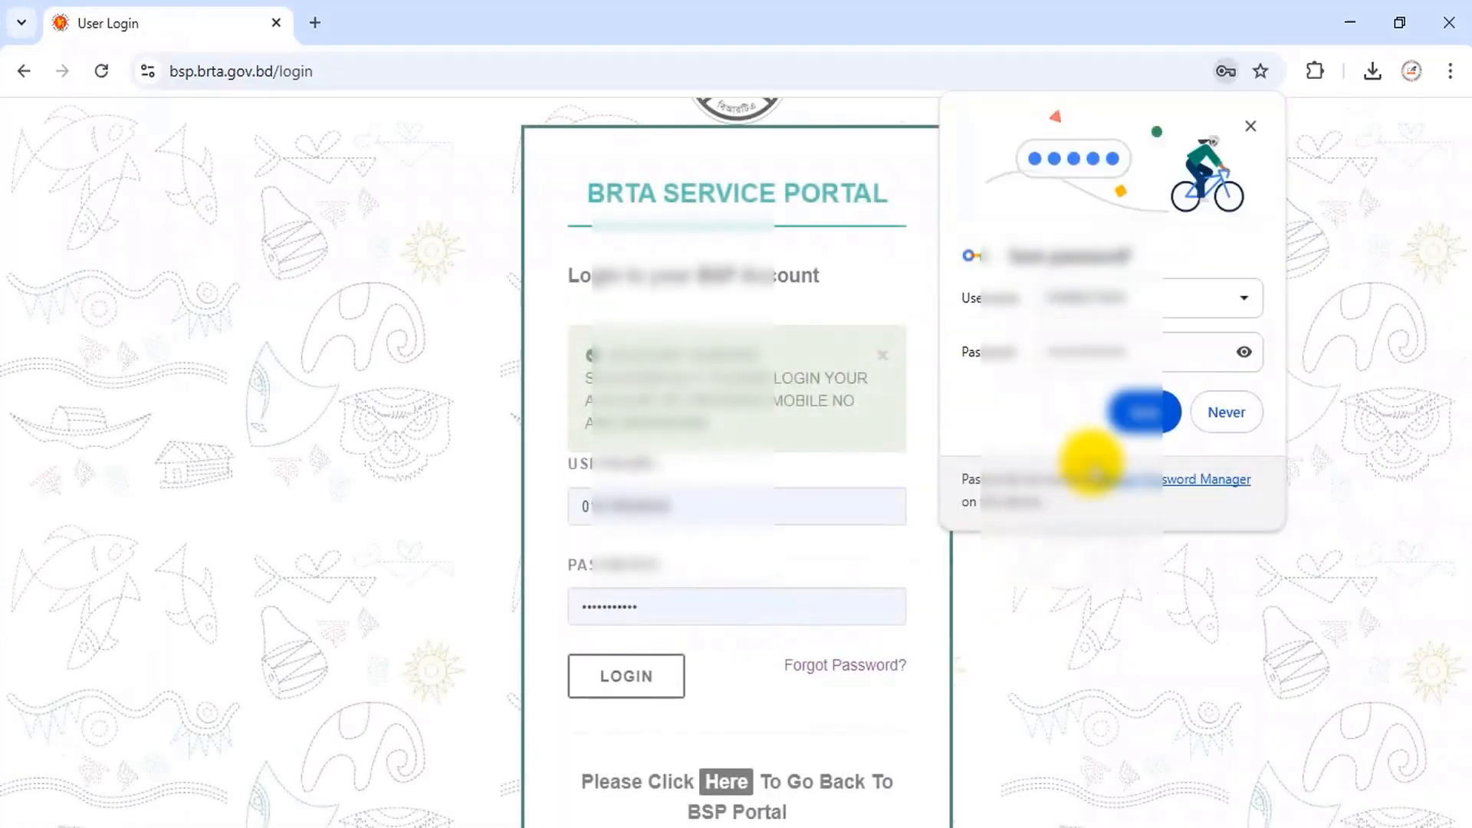
Save the new account's login details in the browser and log in to the BSP account
click(1141, 412)
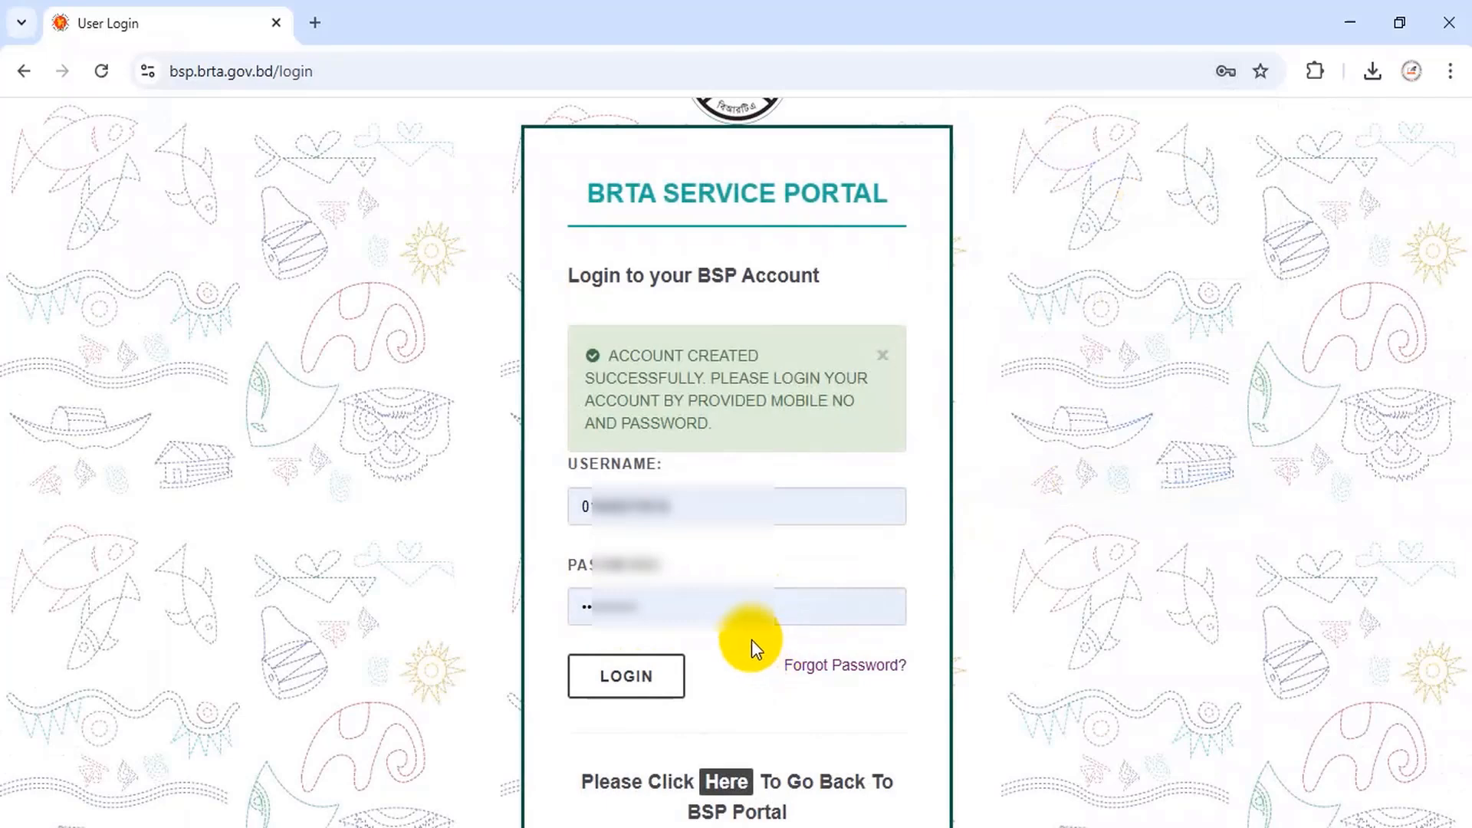
drag(561, 464, 657, 460)
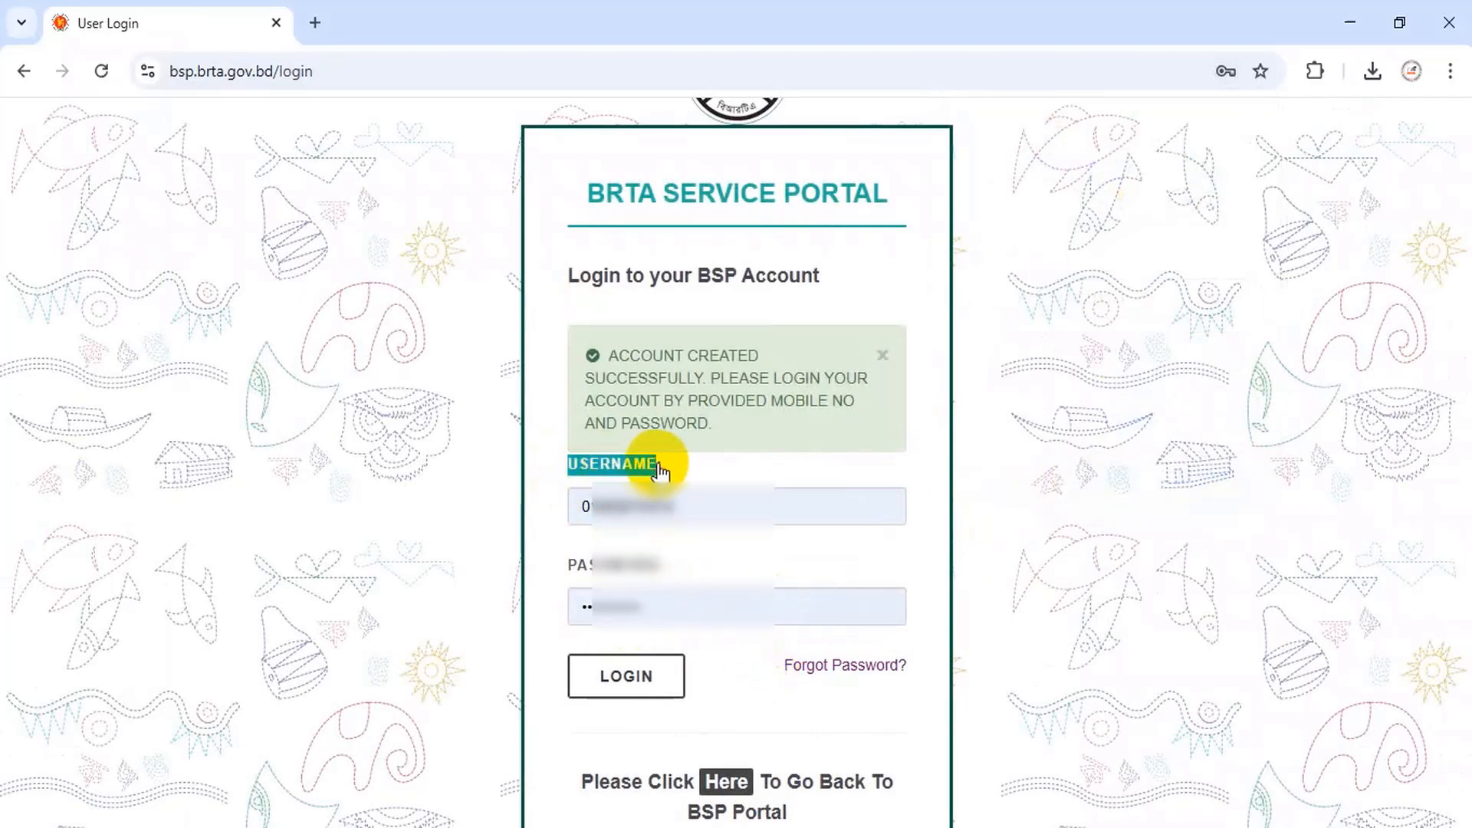
drag(578, 565, 679, 566)
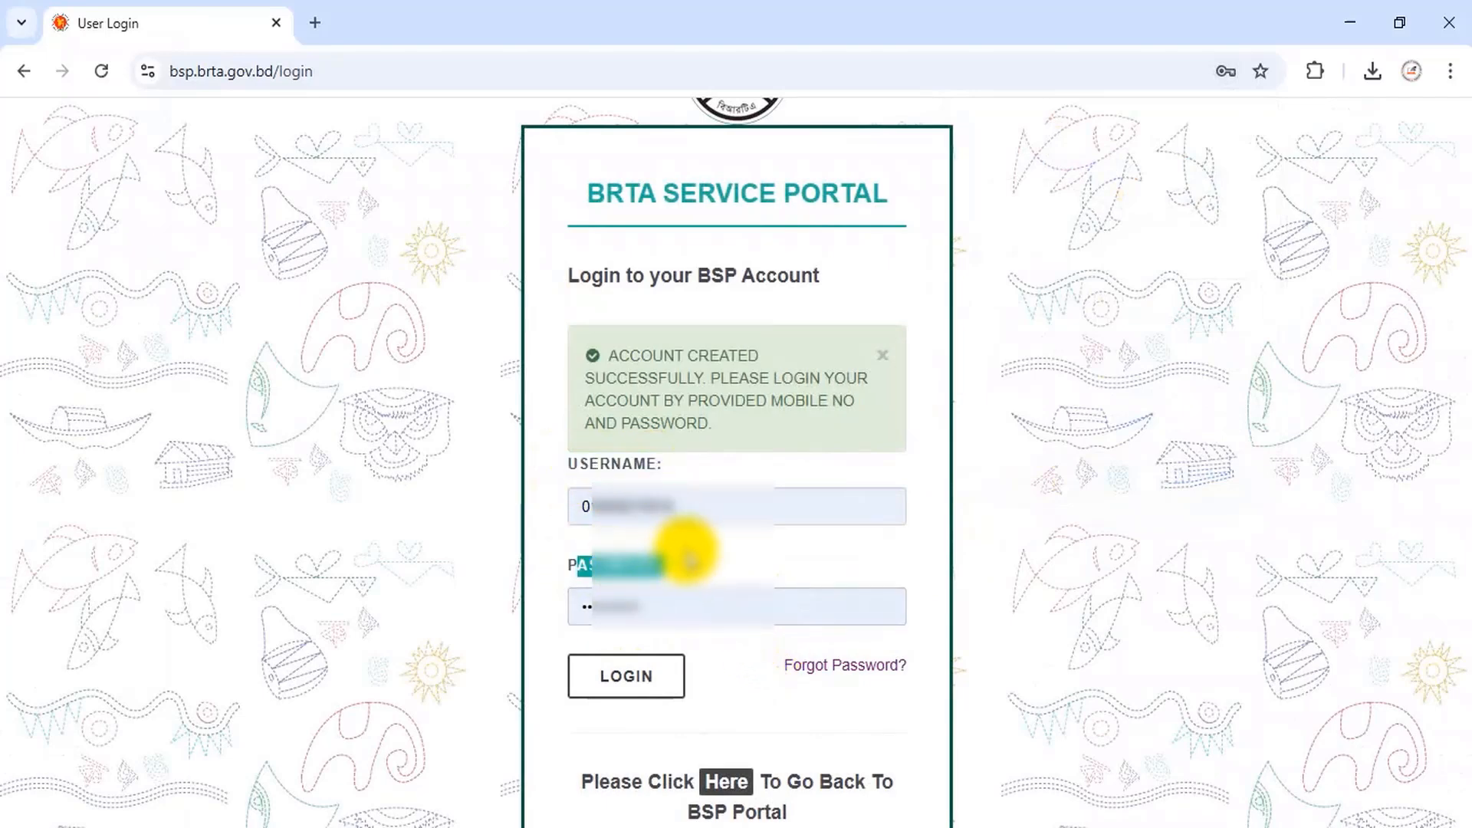
click(635, 688)
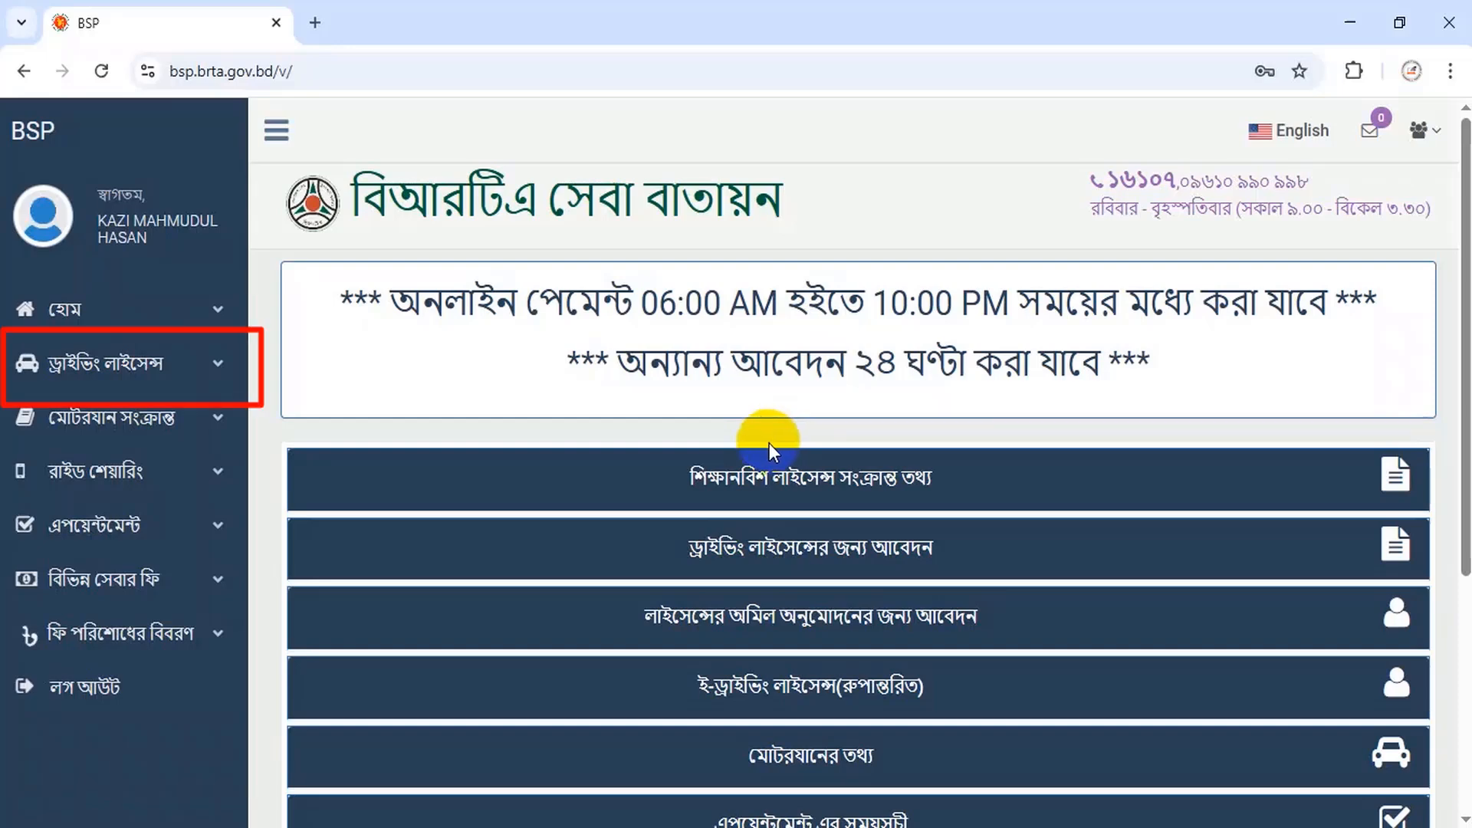
Open the driving licence application page and look at the heading of its prerequisites
click(206, 381)
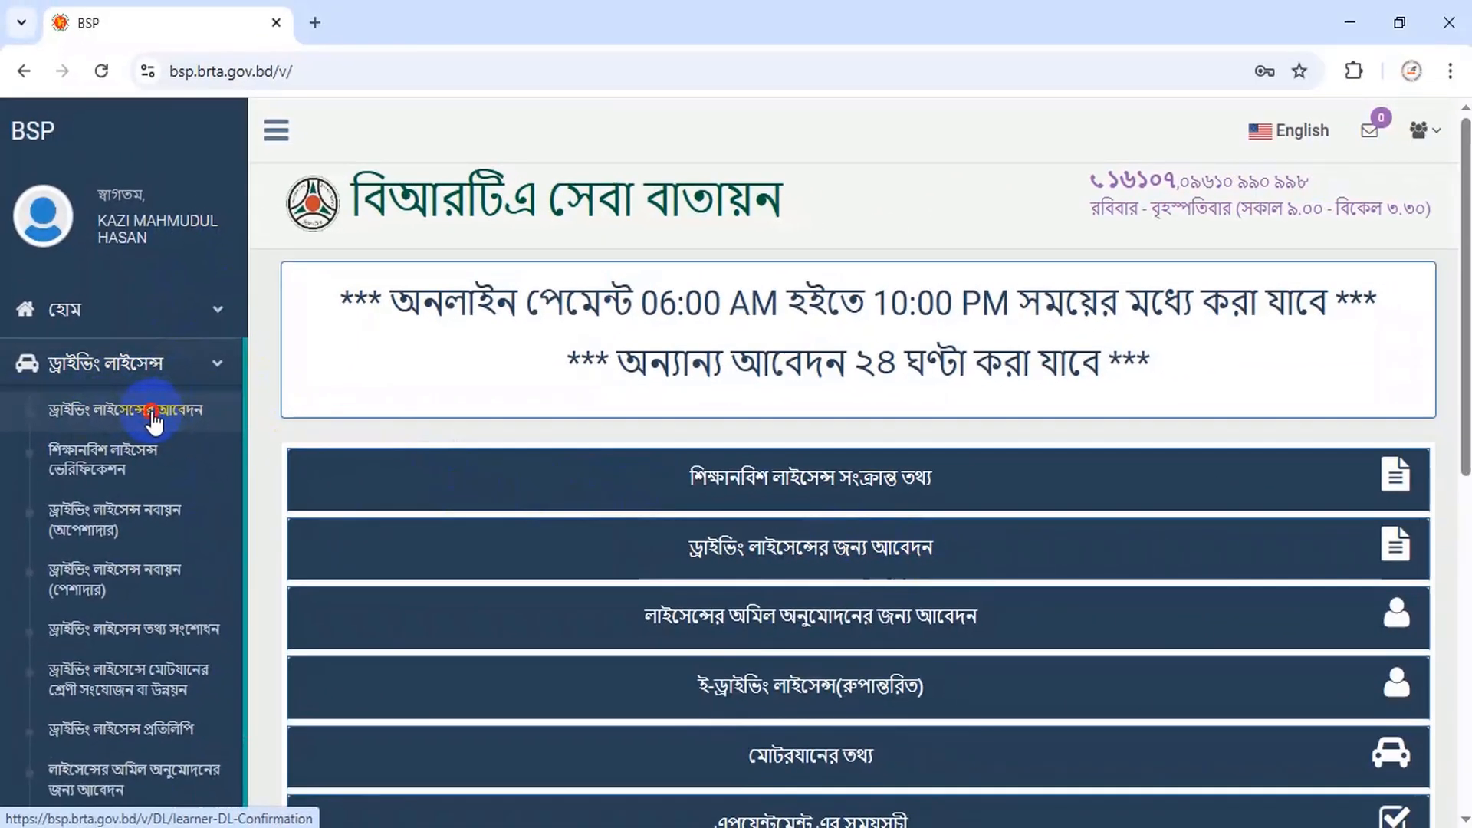
click(222, 357)
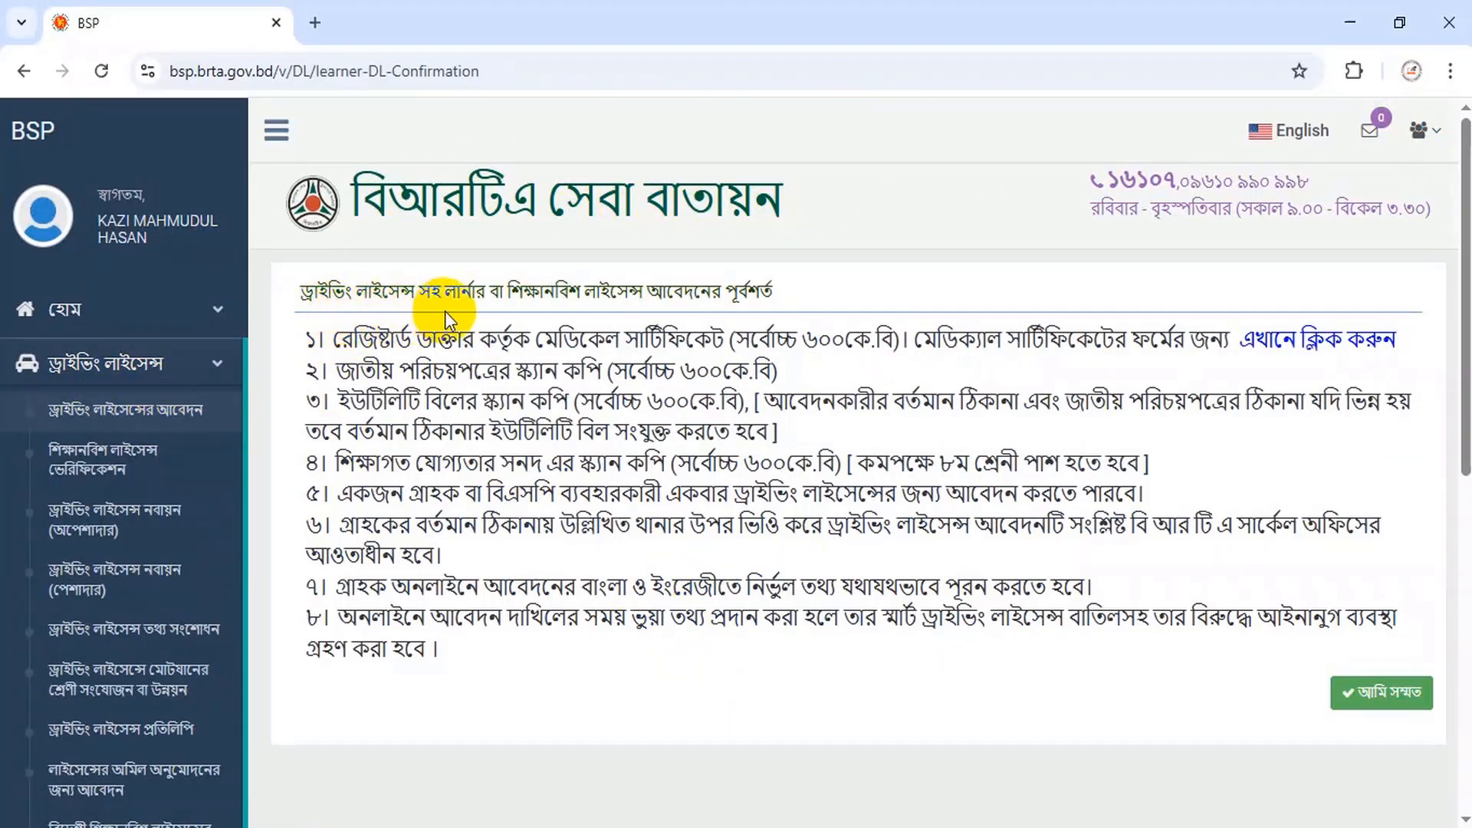
drag(295, 290, 746, 289)
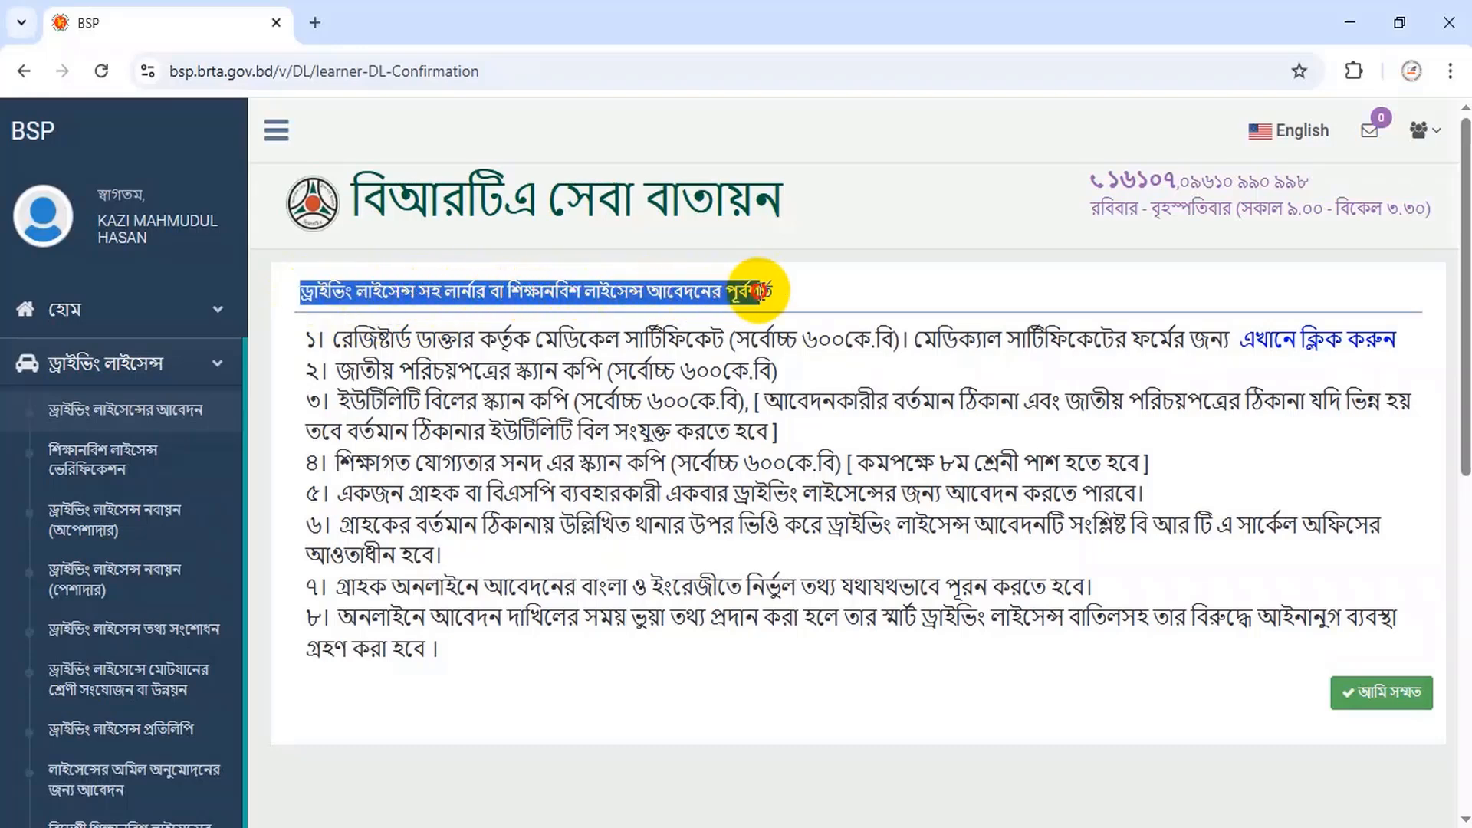
click(847, 293)
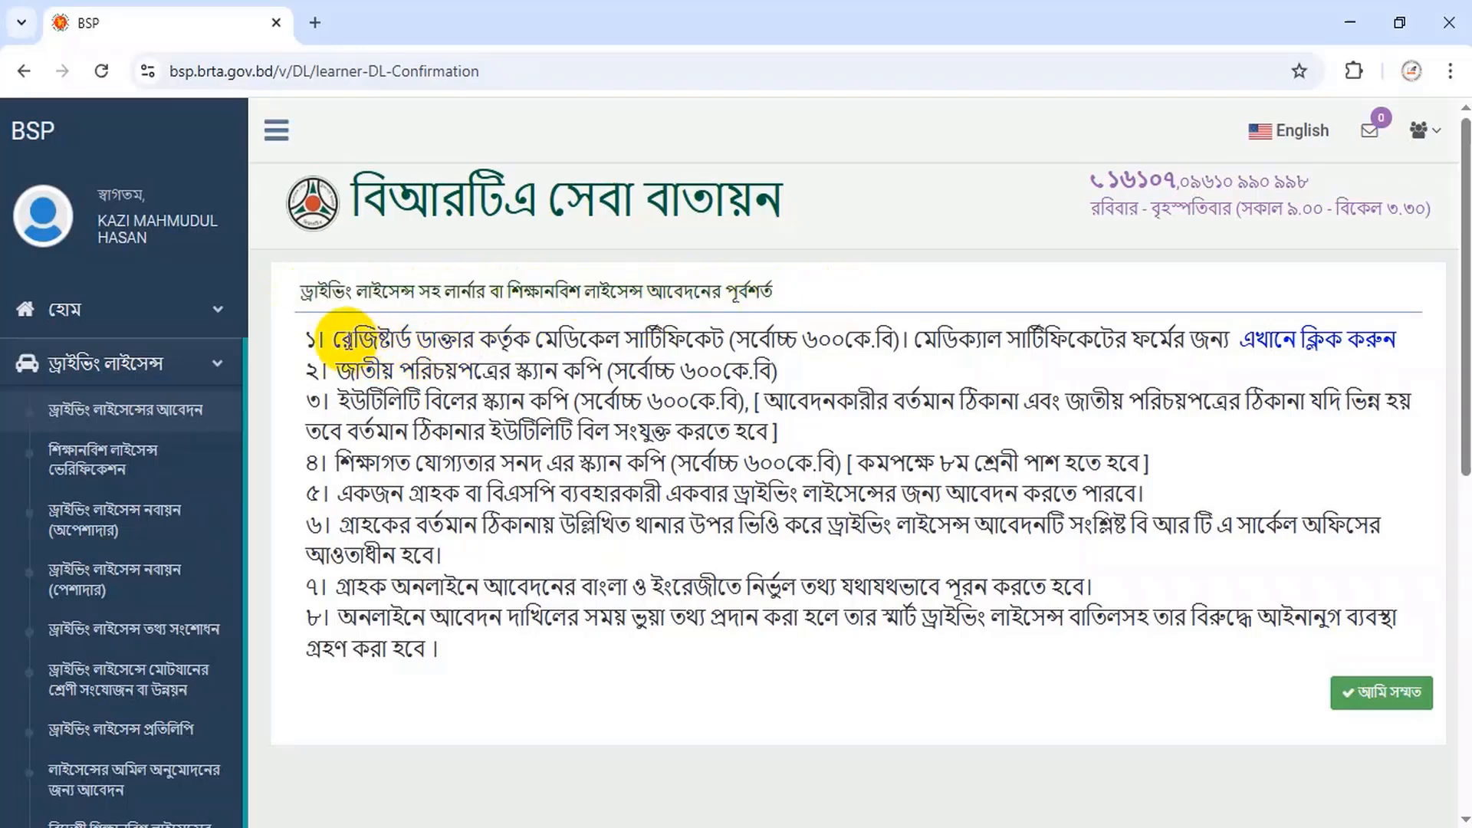
Read the medical certificate prerequisite, then download the linked DL Medical Form and open the PDF
drag(353, 338, 747, 337)
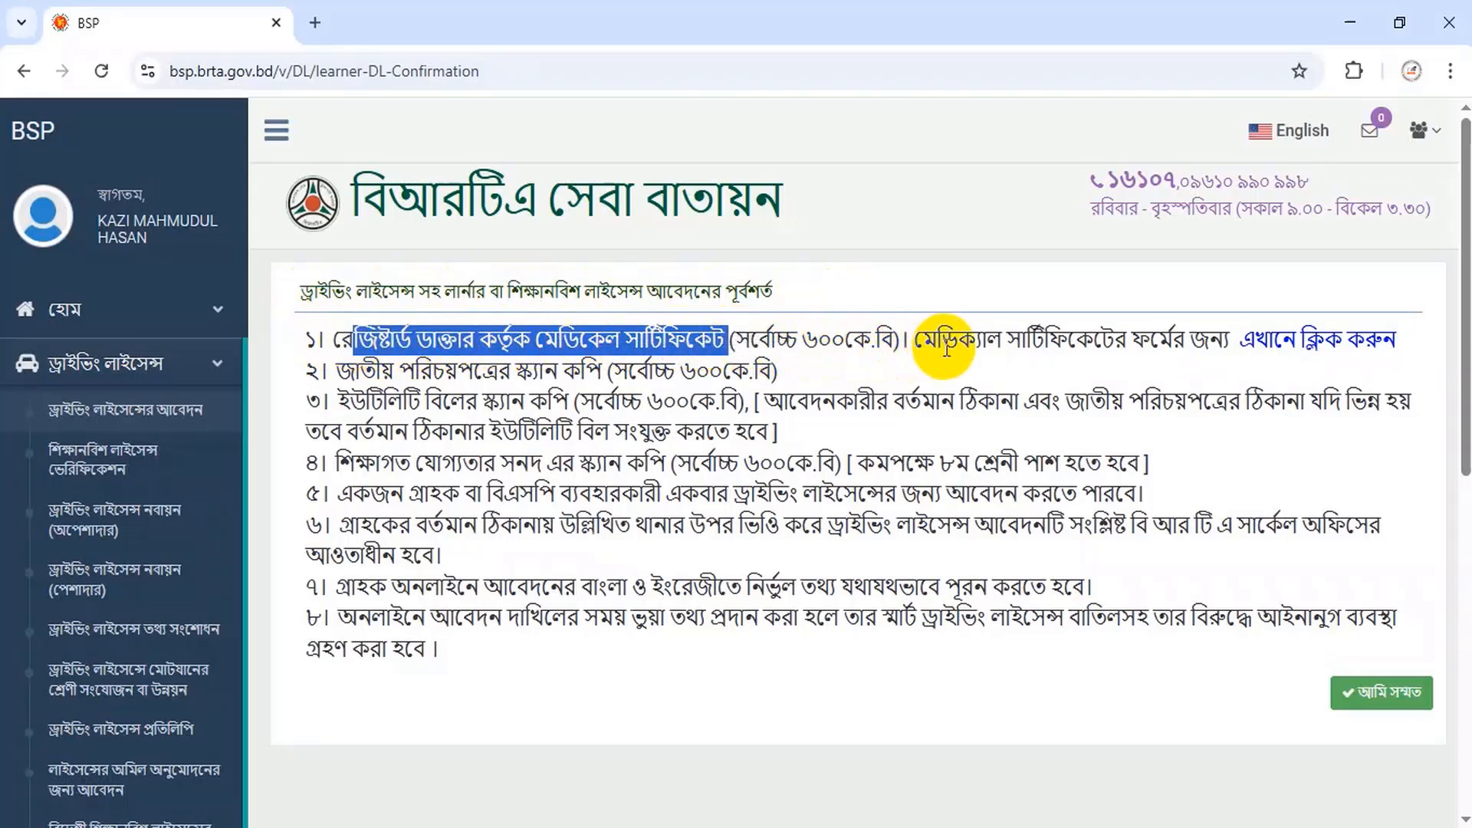
drag(958, 338, 1207, 338)
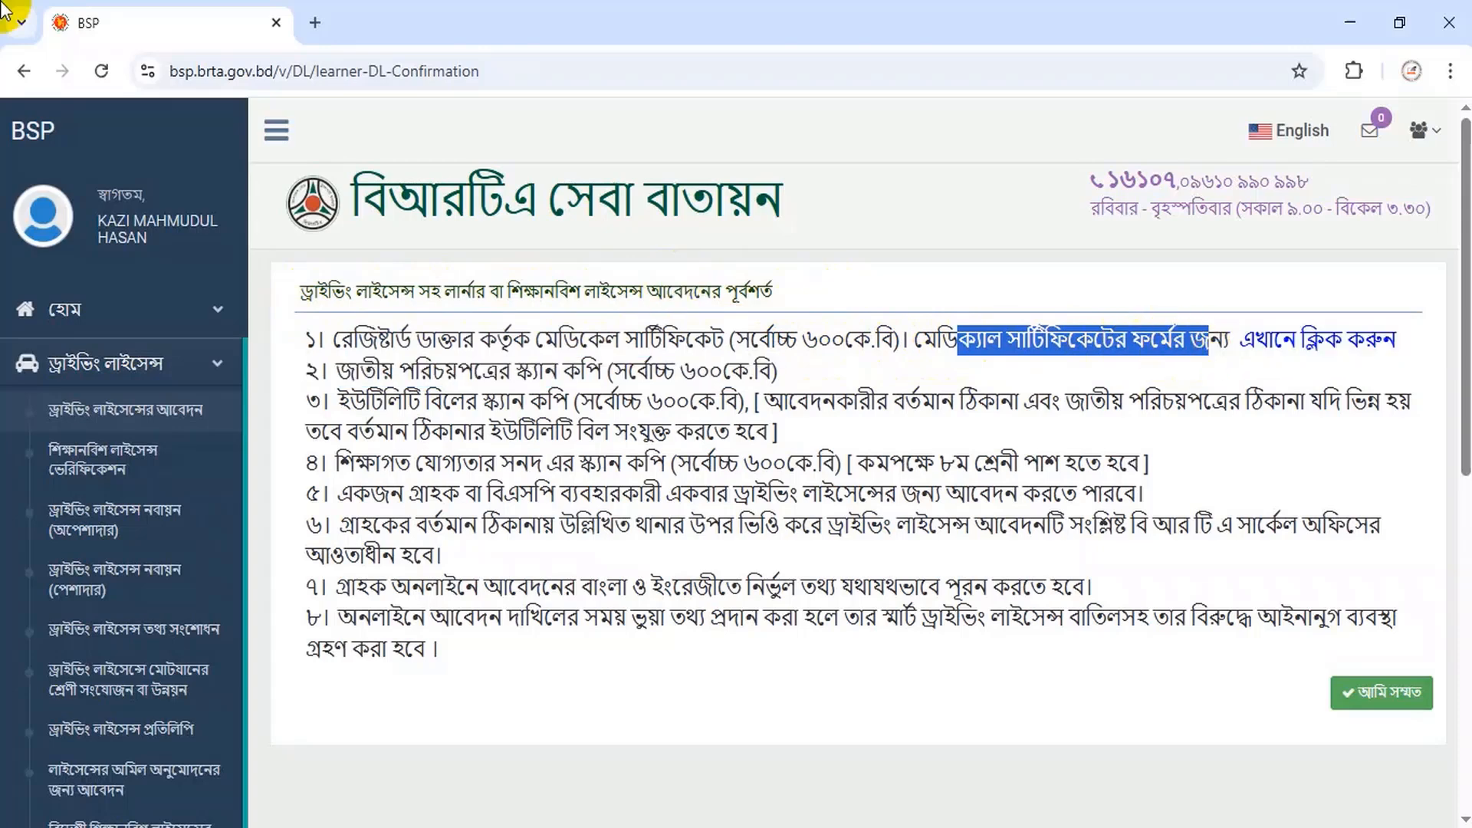
click(1295, 338)
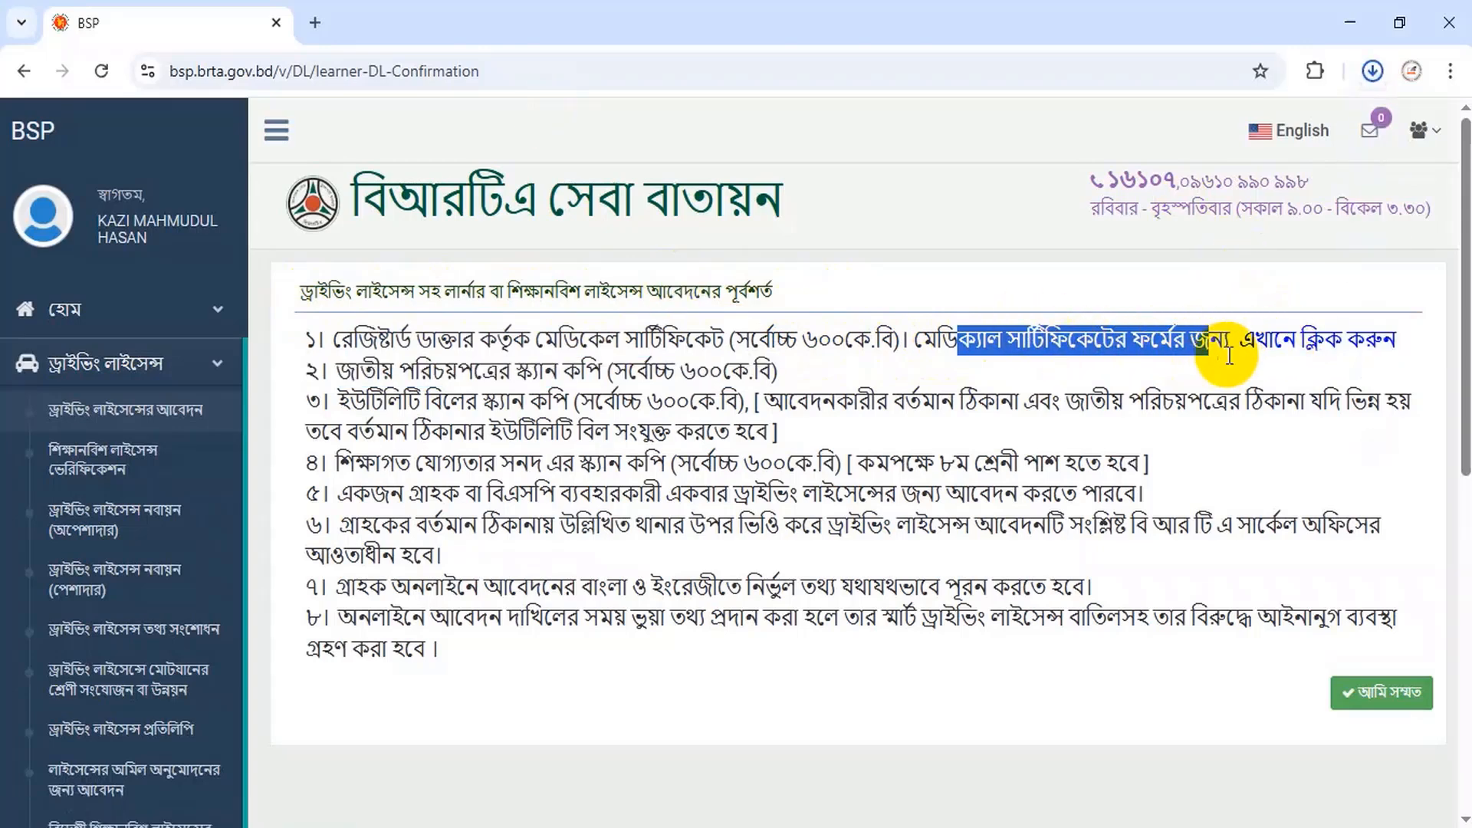
click(1204, 122)
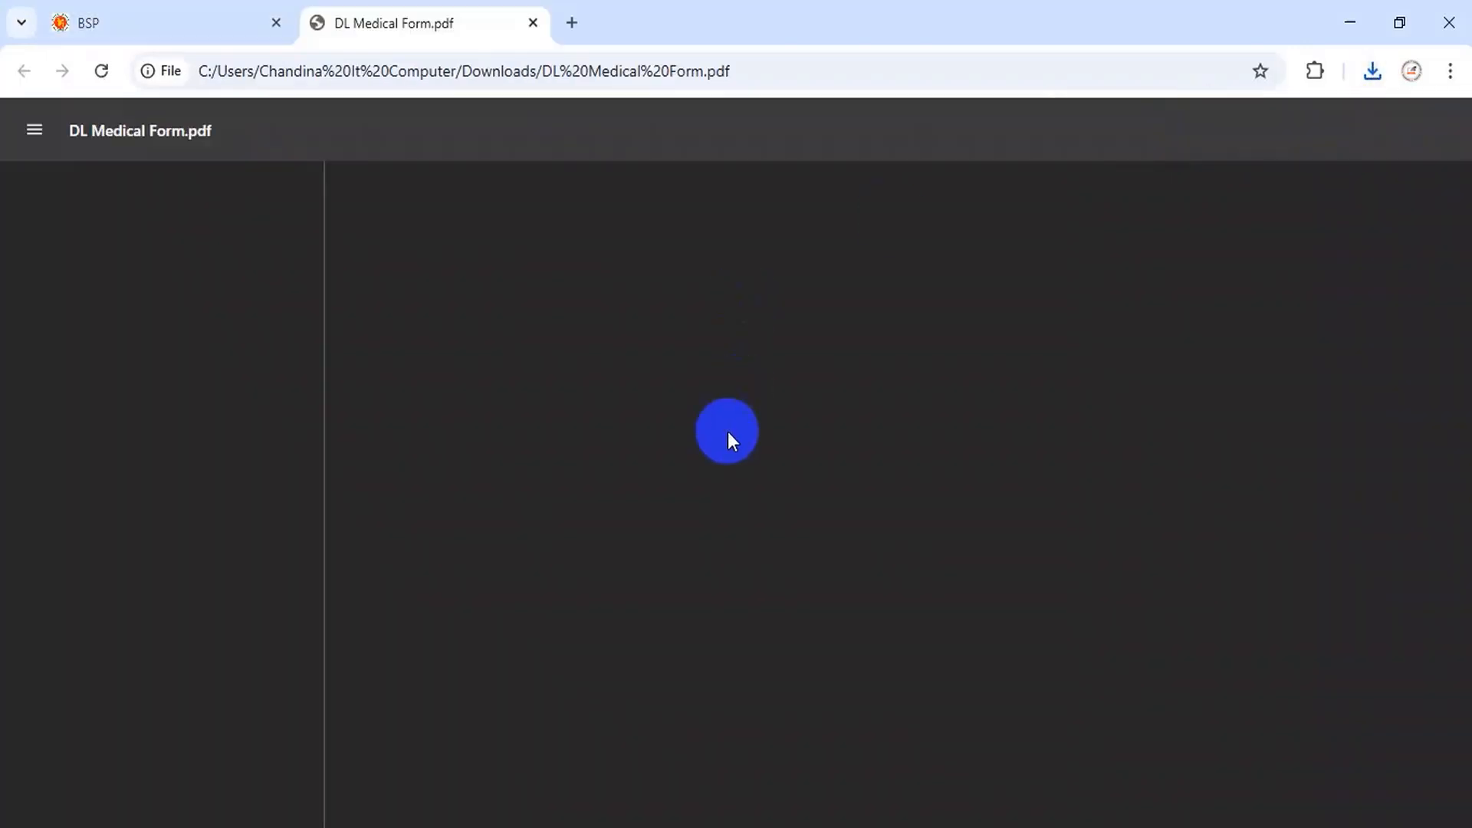
Examine the medical certificate form, including its applicant questions, photo box, and note on the doctor's signature and seal
scroll(719, 444, down, 7)
scroll(721, 443, up, 7)
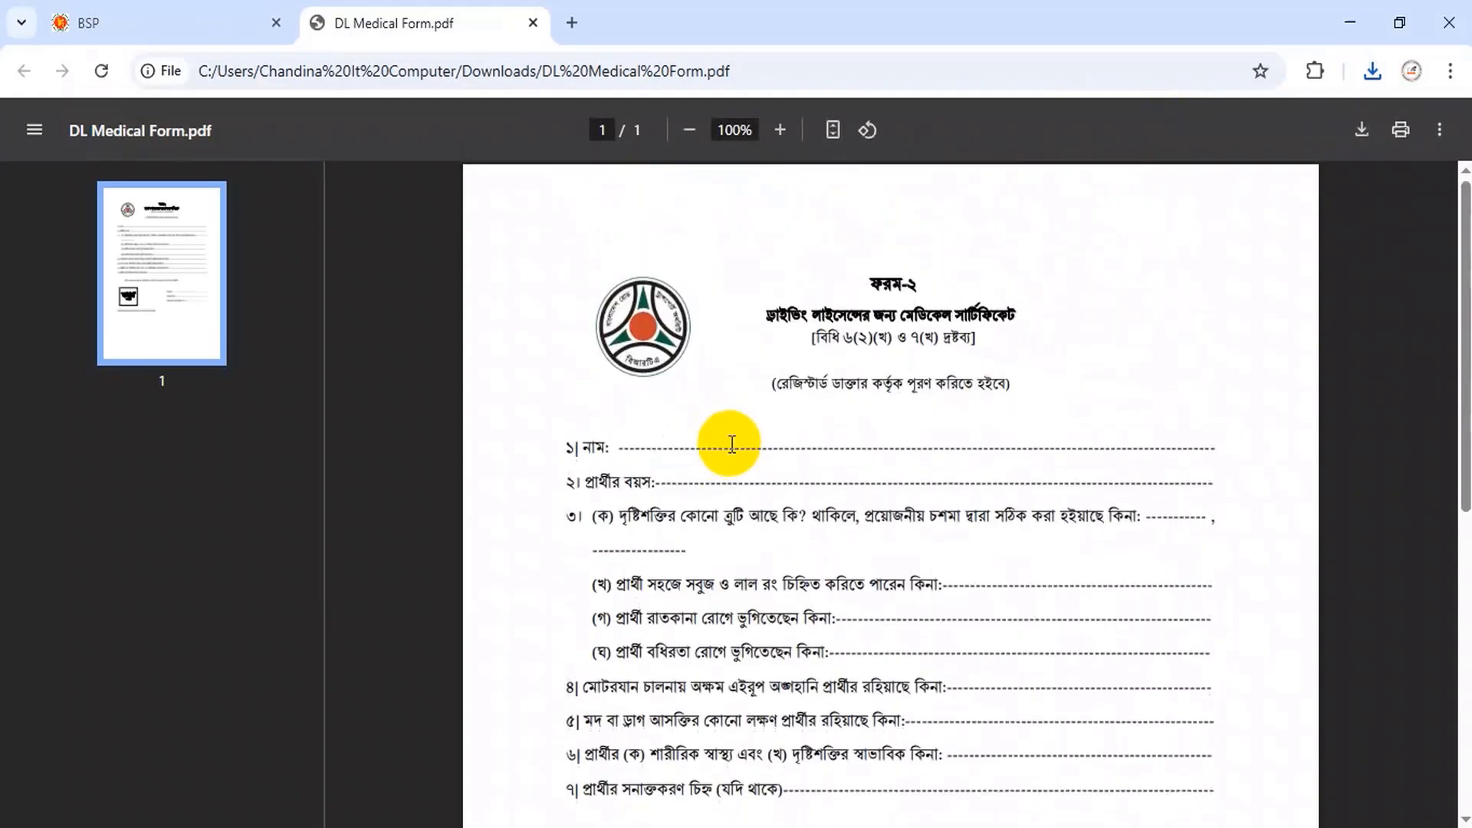
scroll(732, 444, down, 2)
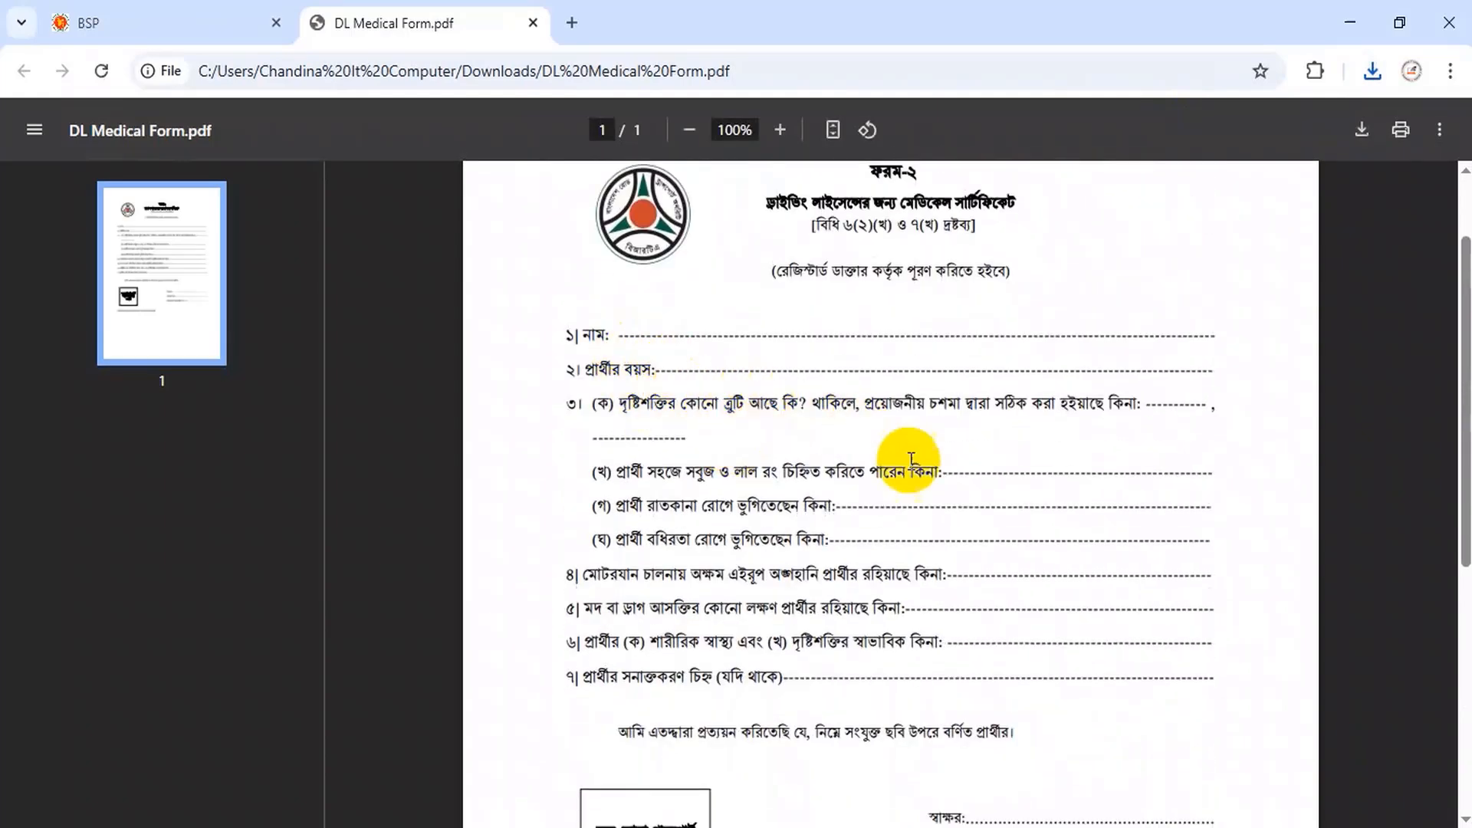
scroll(828, 600, down, 3)
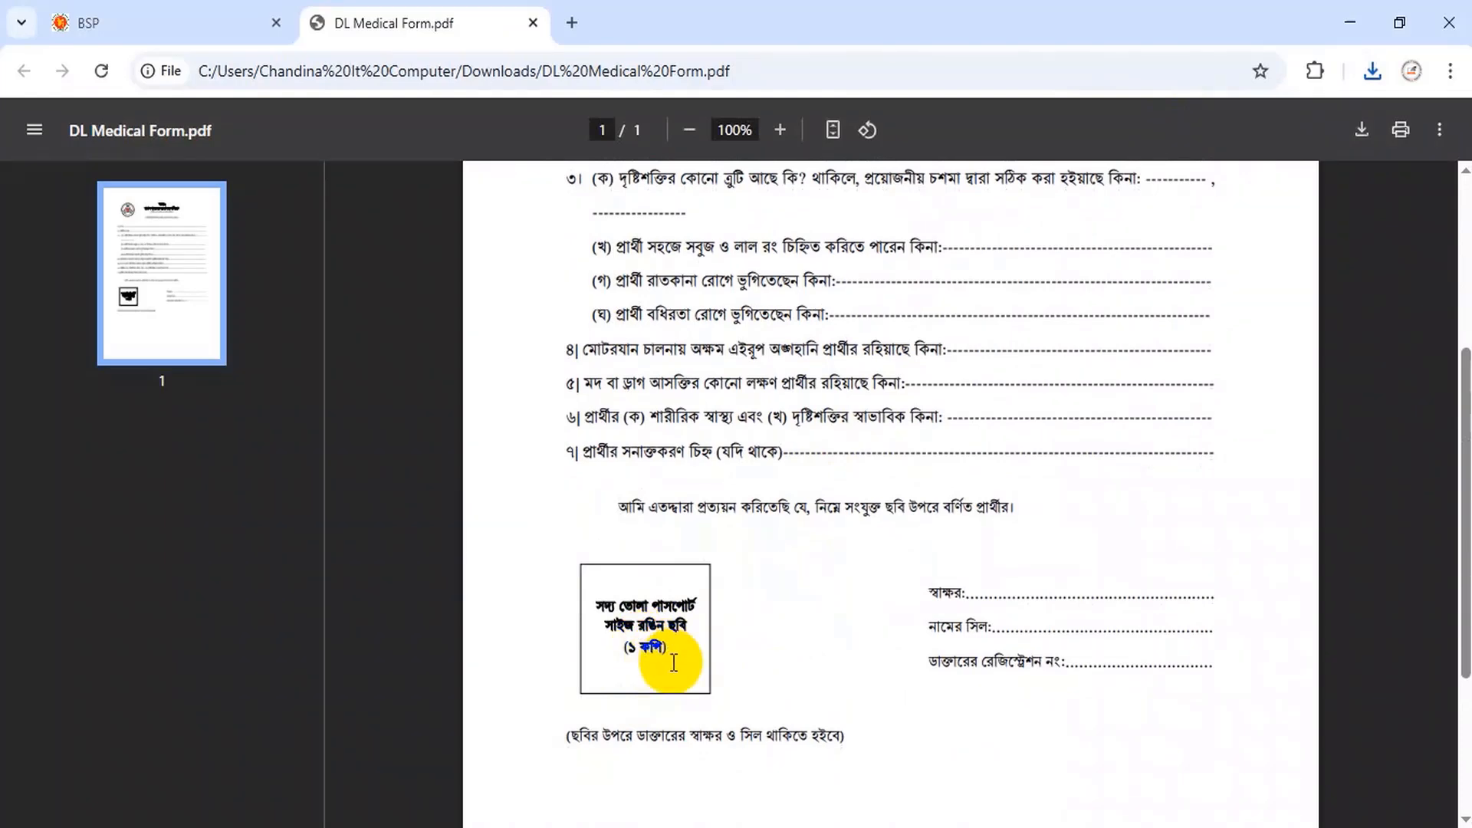
drag(665, 740, 887, 747)
click(920, 748)
drag(564, 735, 897, 743)
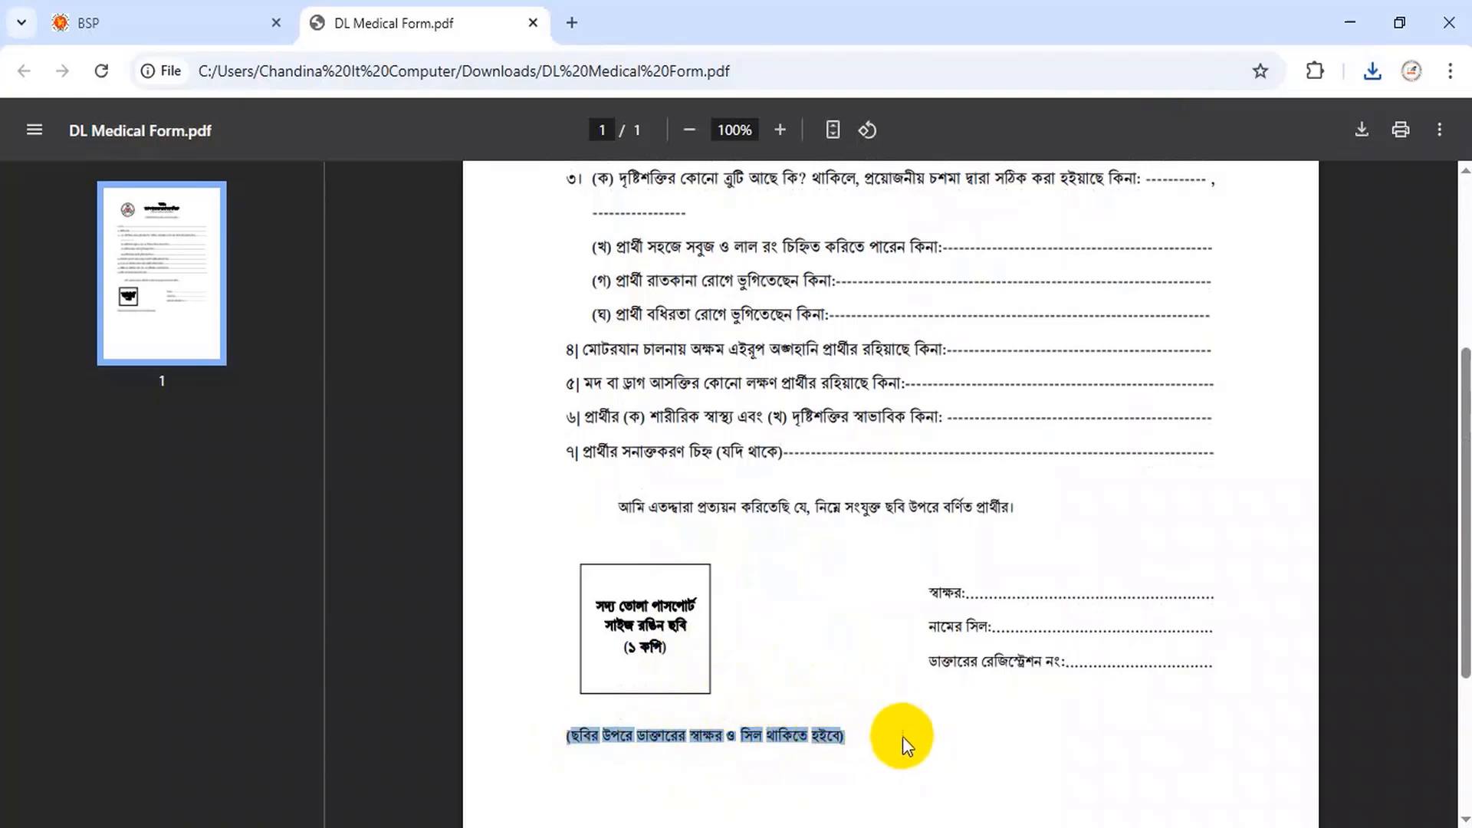
scroll(893, 736, up, 5)
Return to the BSP page and read the remaining prerequisites on national ID, utility bill, educational certificate and applicant limits
click(171, 22)
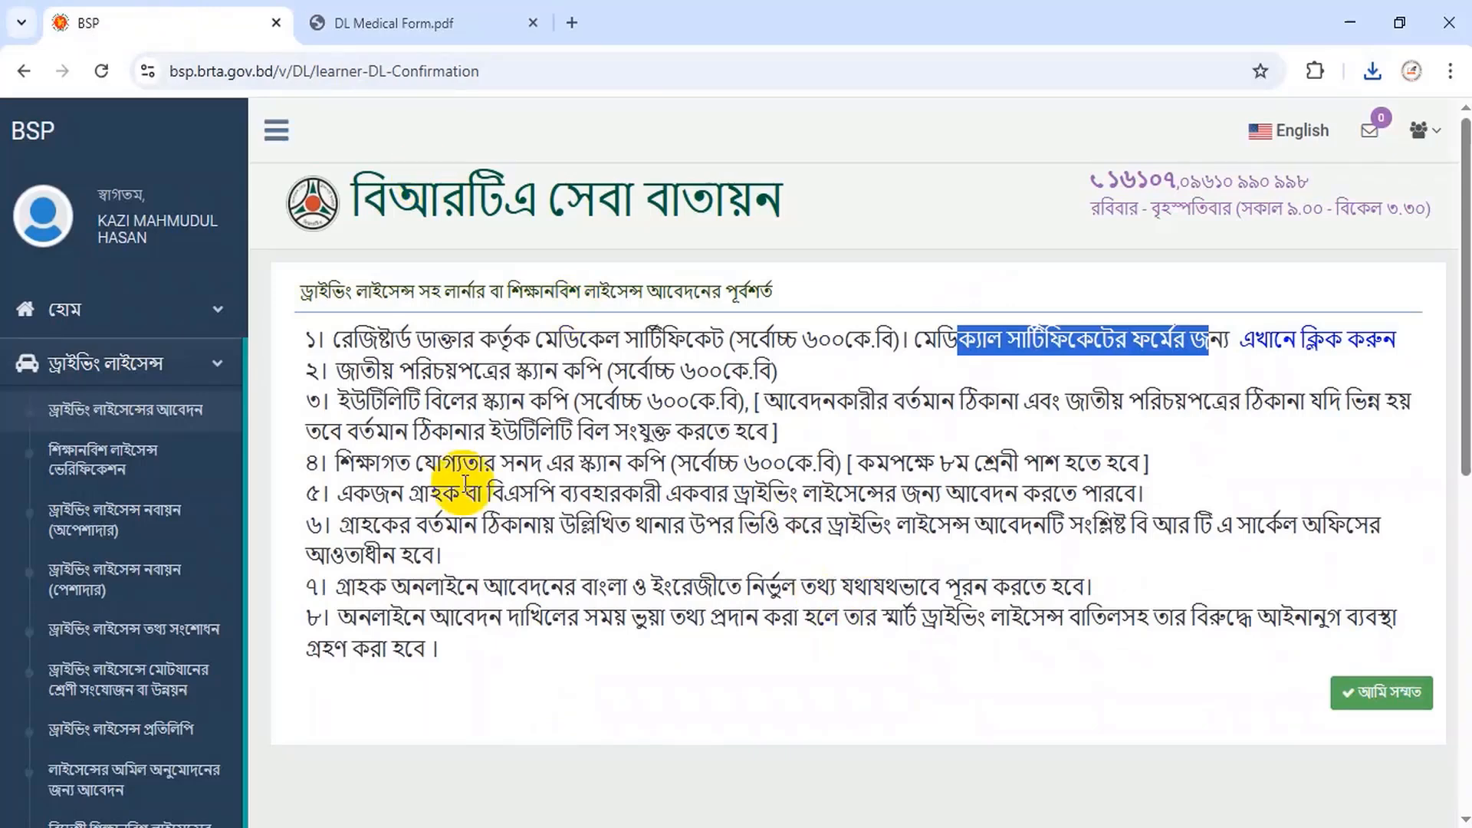
drag(334, 371, 795, 373)
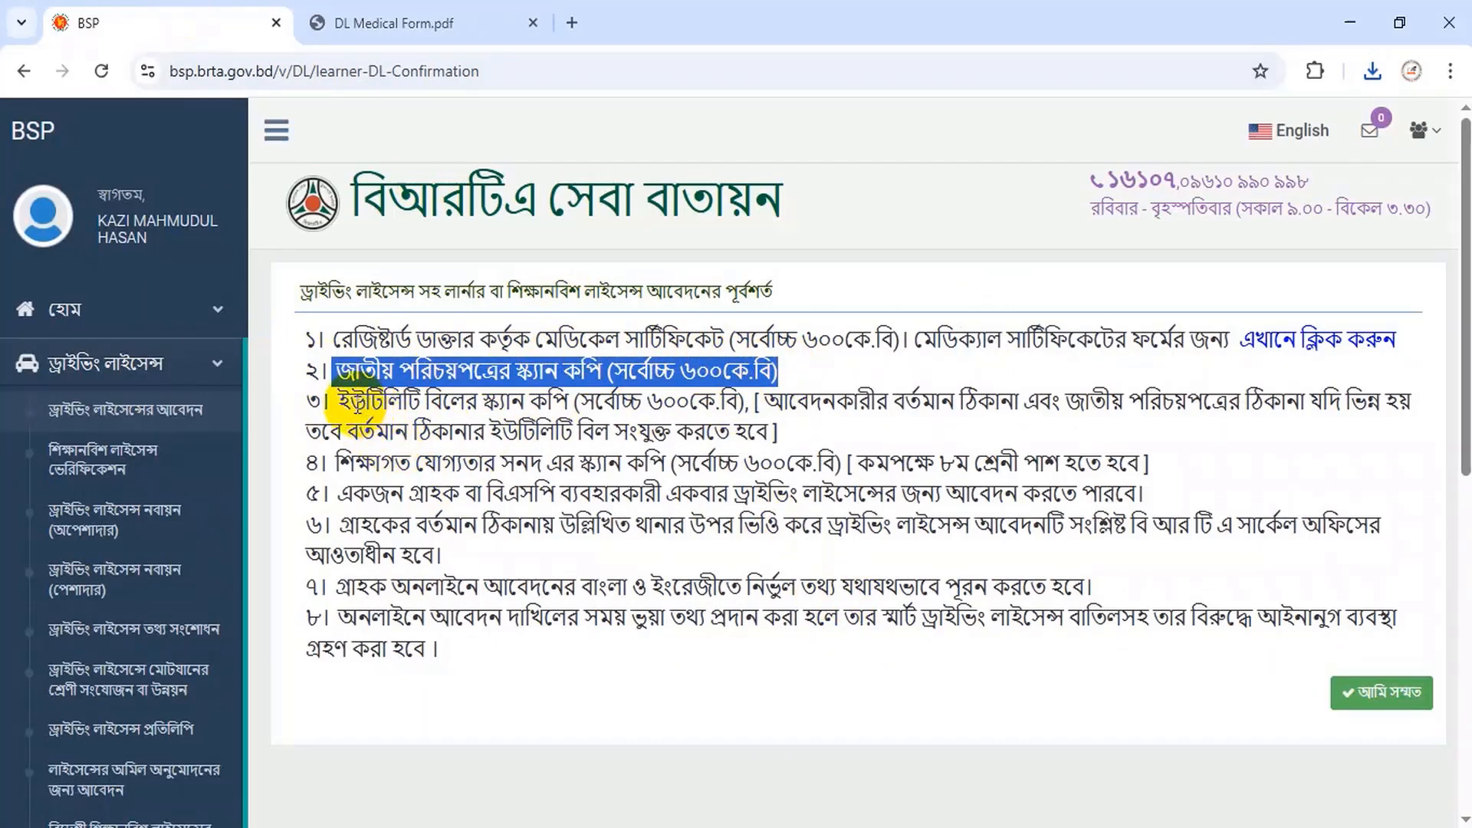
drag(343, 403, 568, 401)
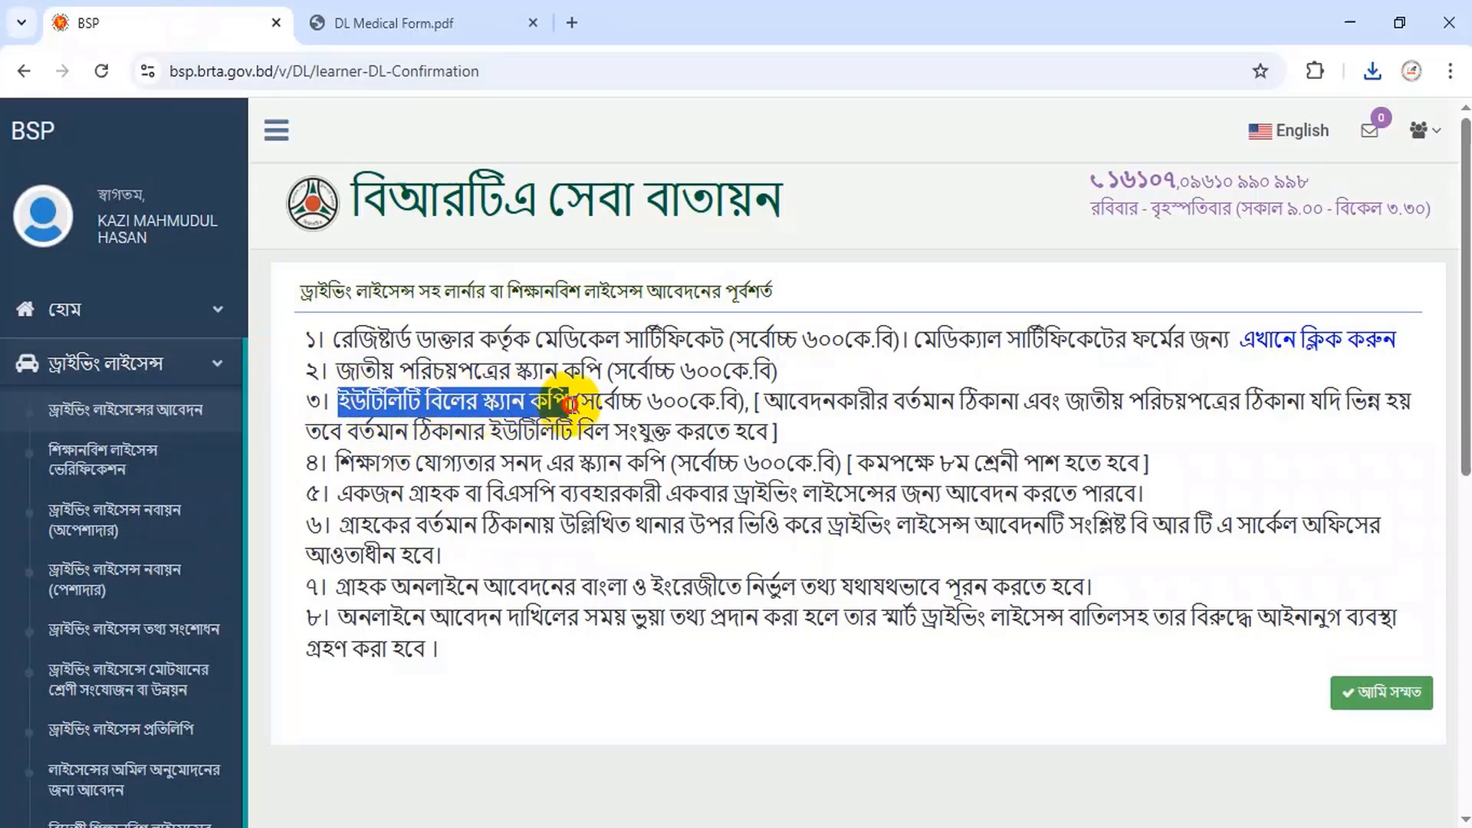
drag(788, 402, 1023, 404)
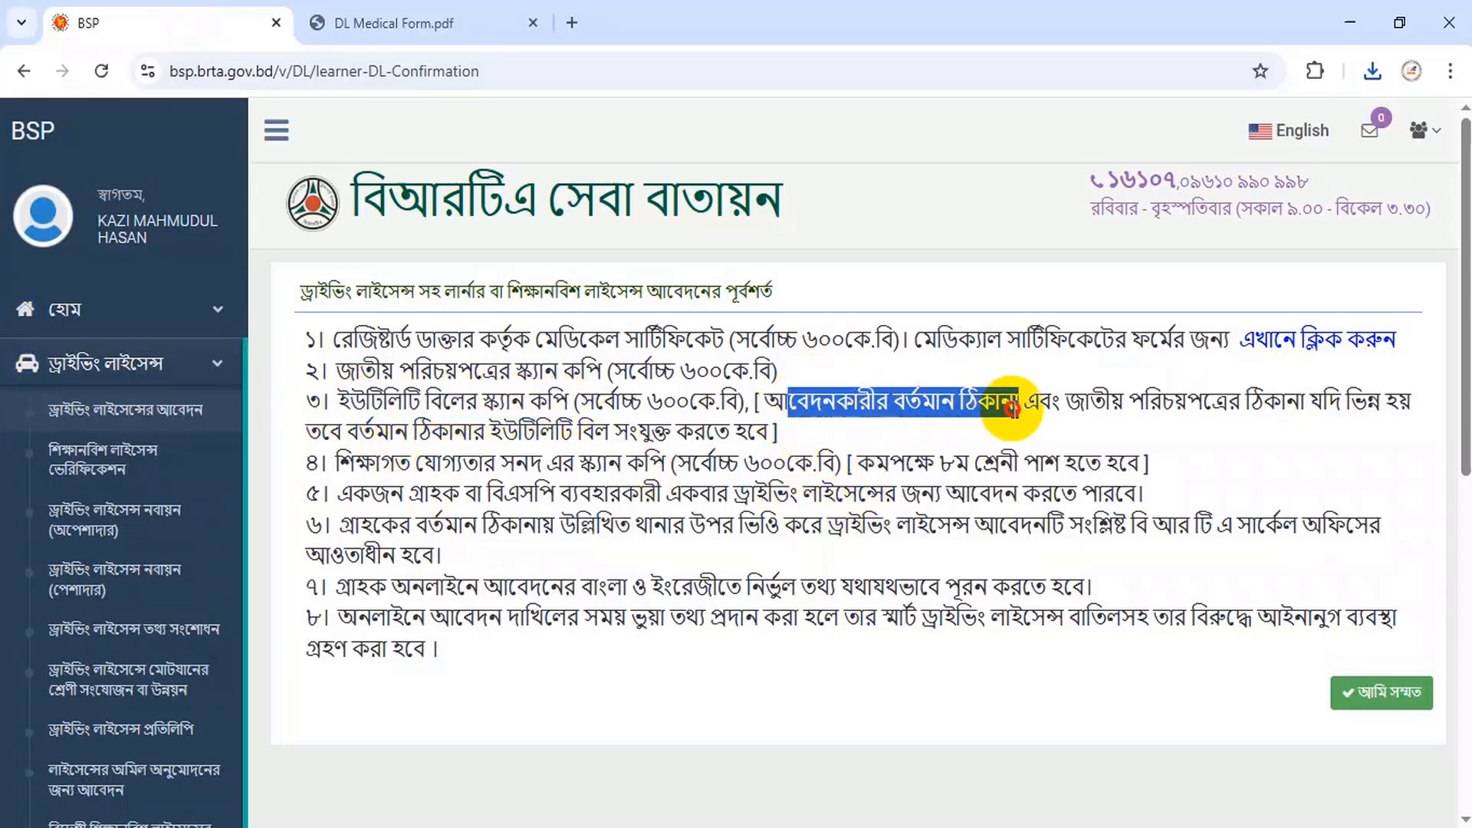
drag(1353, 408, 1430, 395)
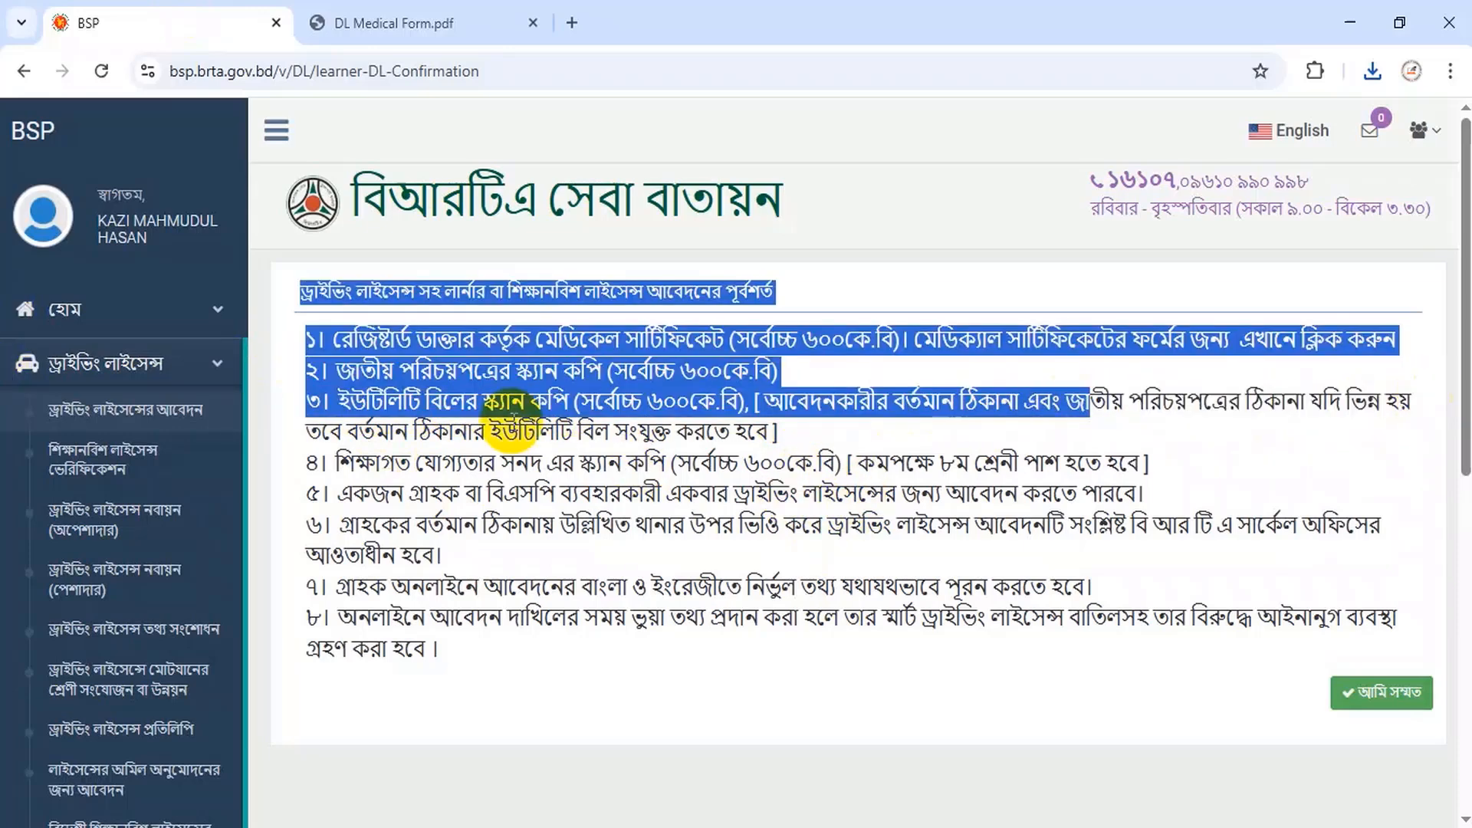
drag(316, 430, 775, 431)
drag(354, 462, 1169, 463)
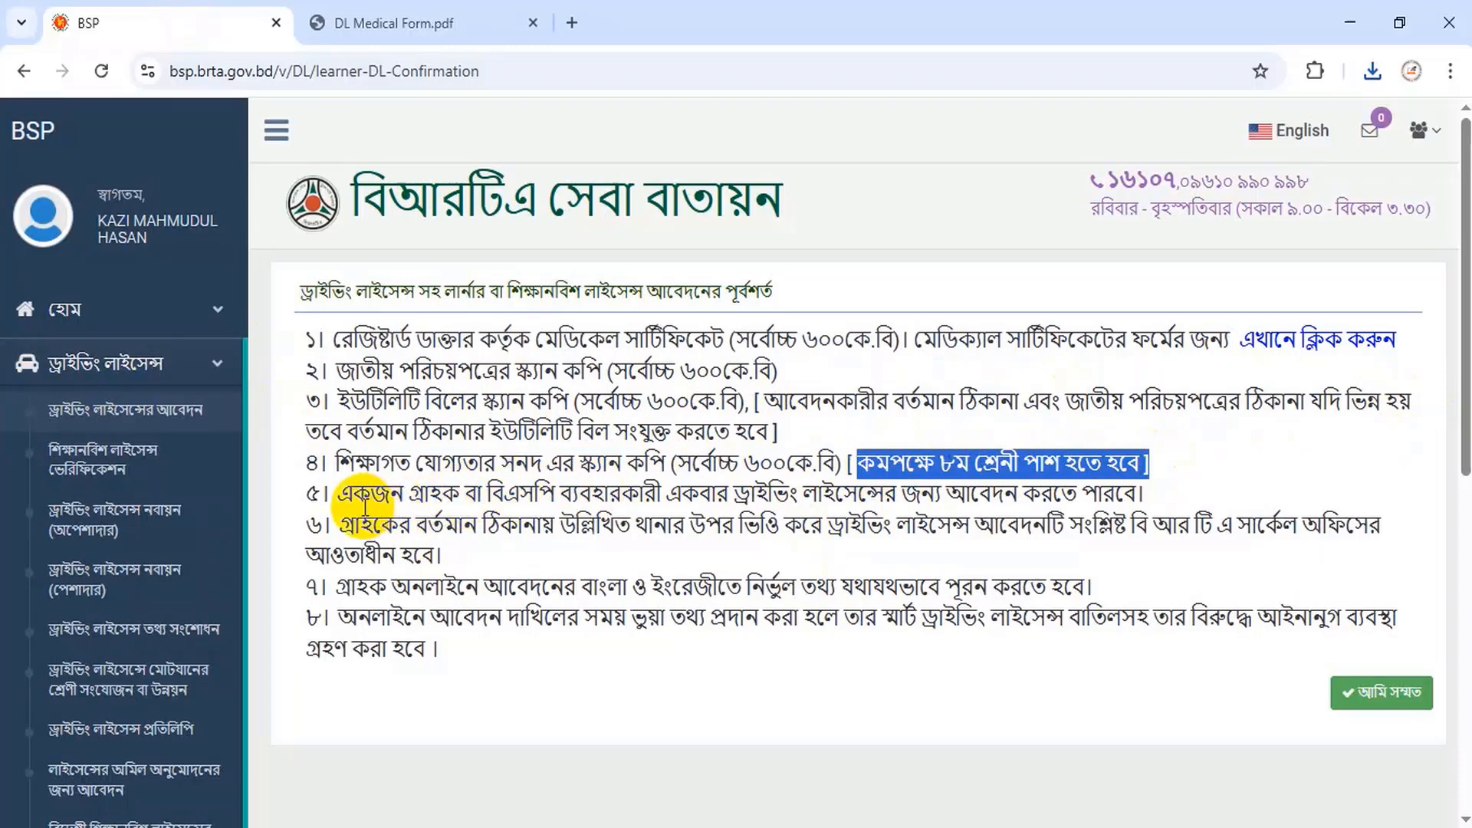
drag(352, 493, 522, 496)
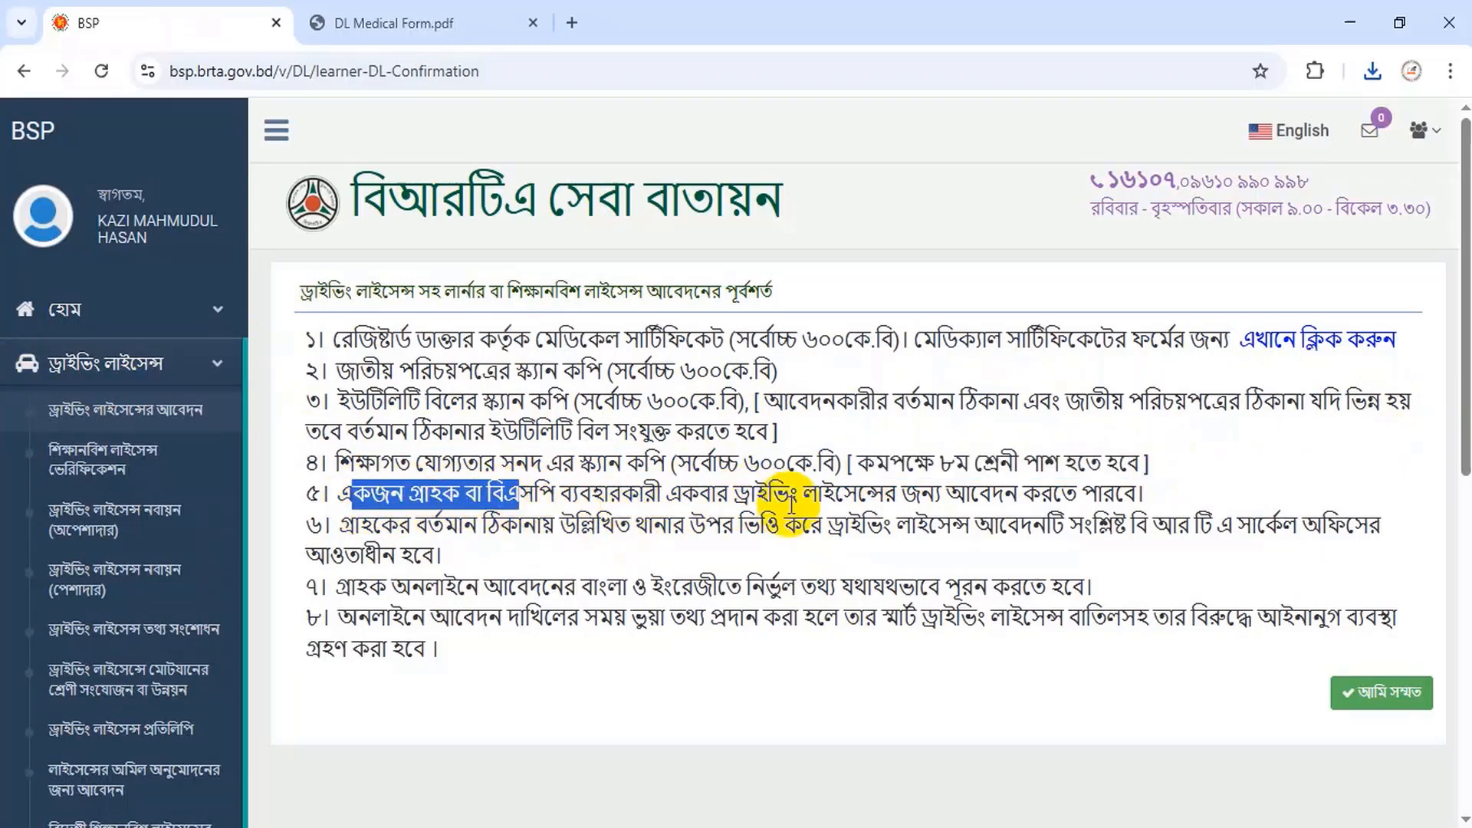
click(605, 545)
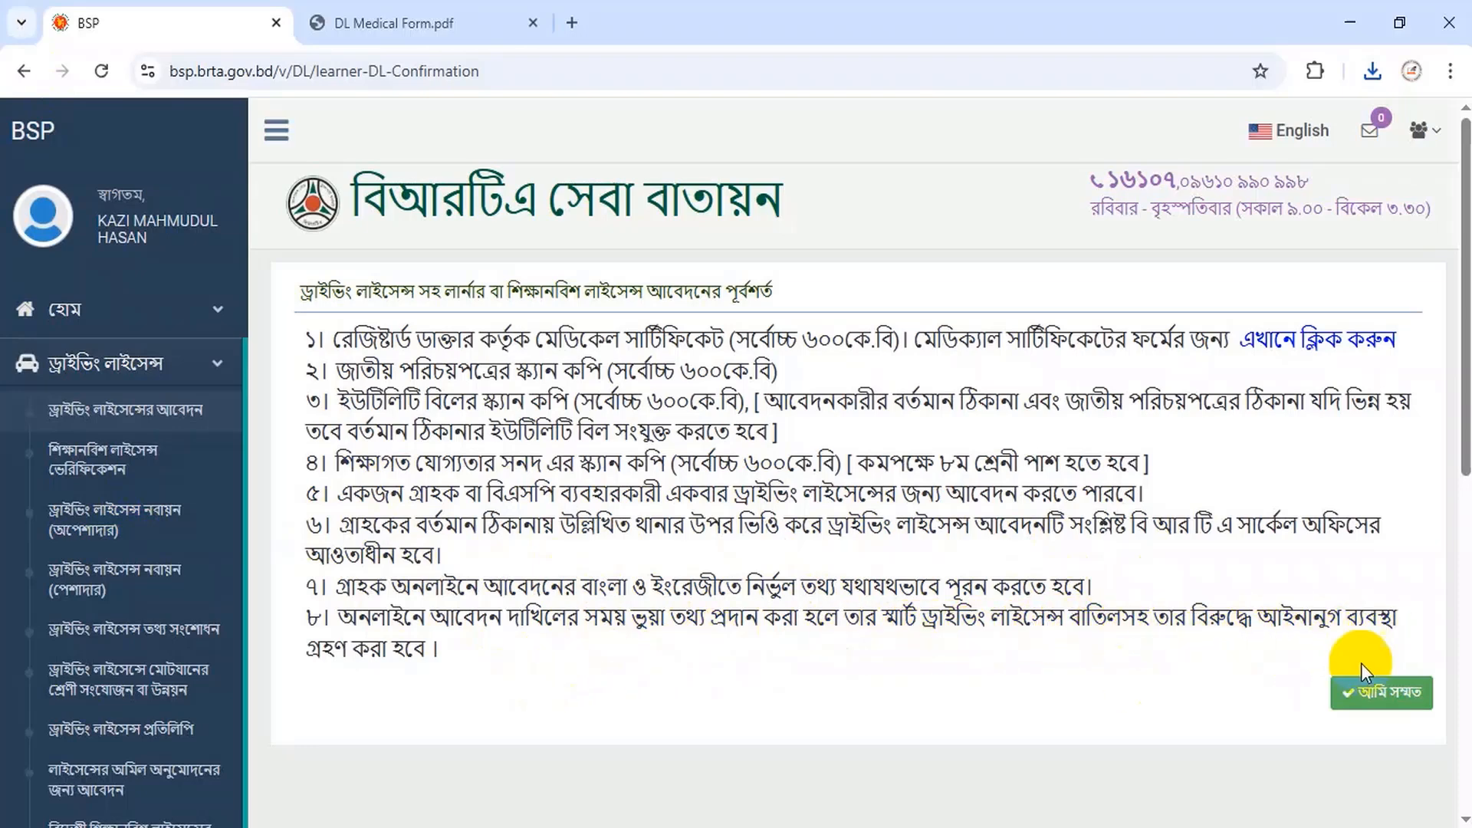
Agree to the licence application prerequisites and open the account's user profile page
click(1372, 699)
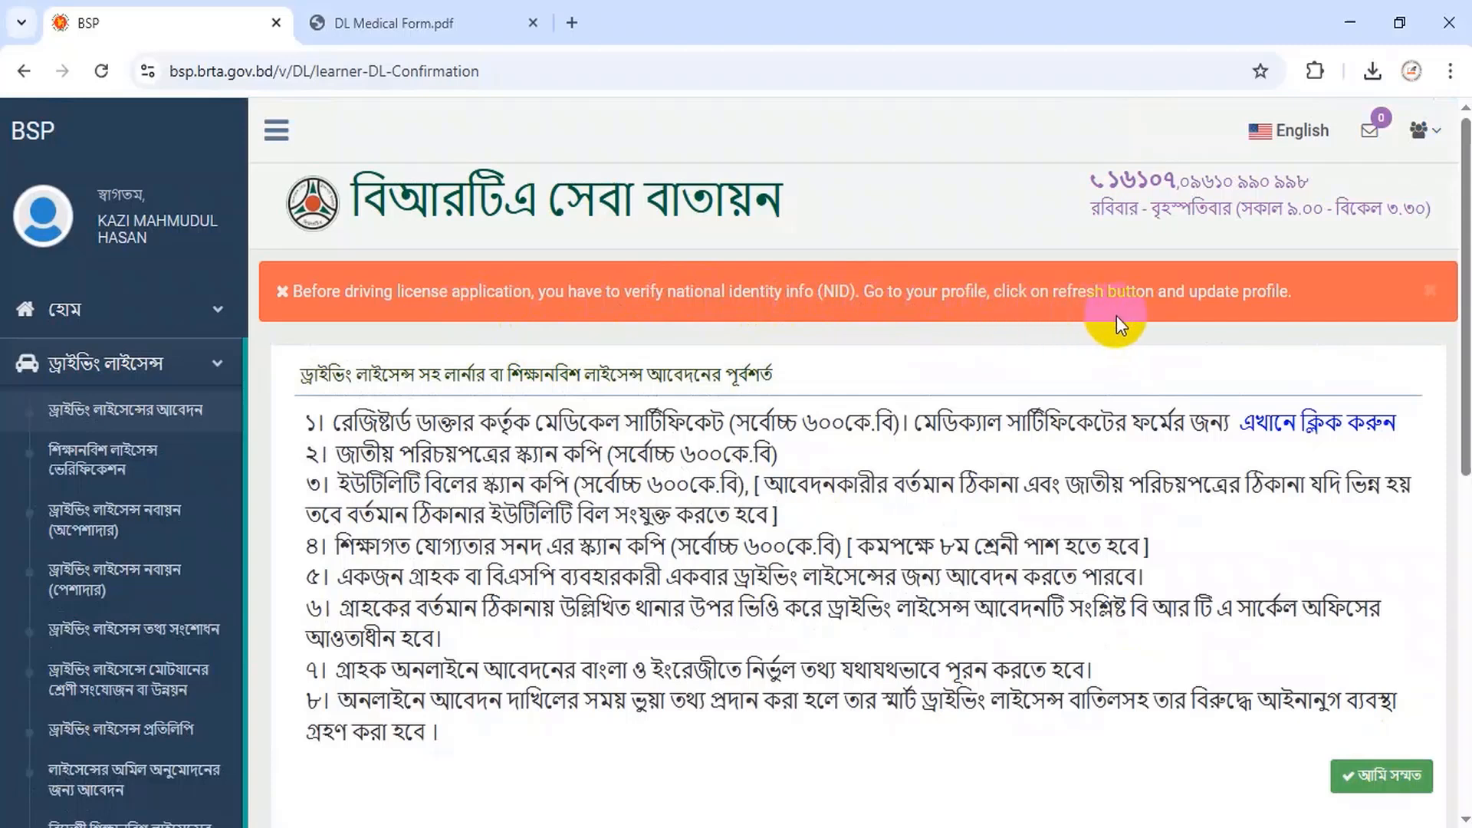
click(219, 310)
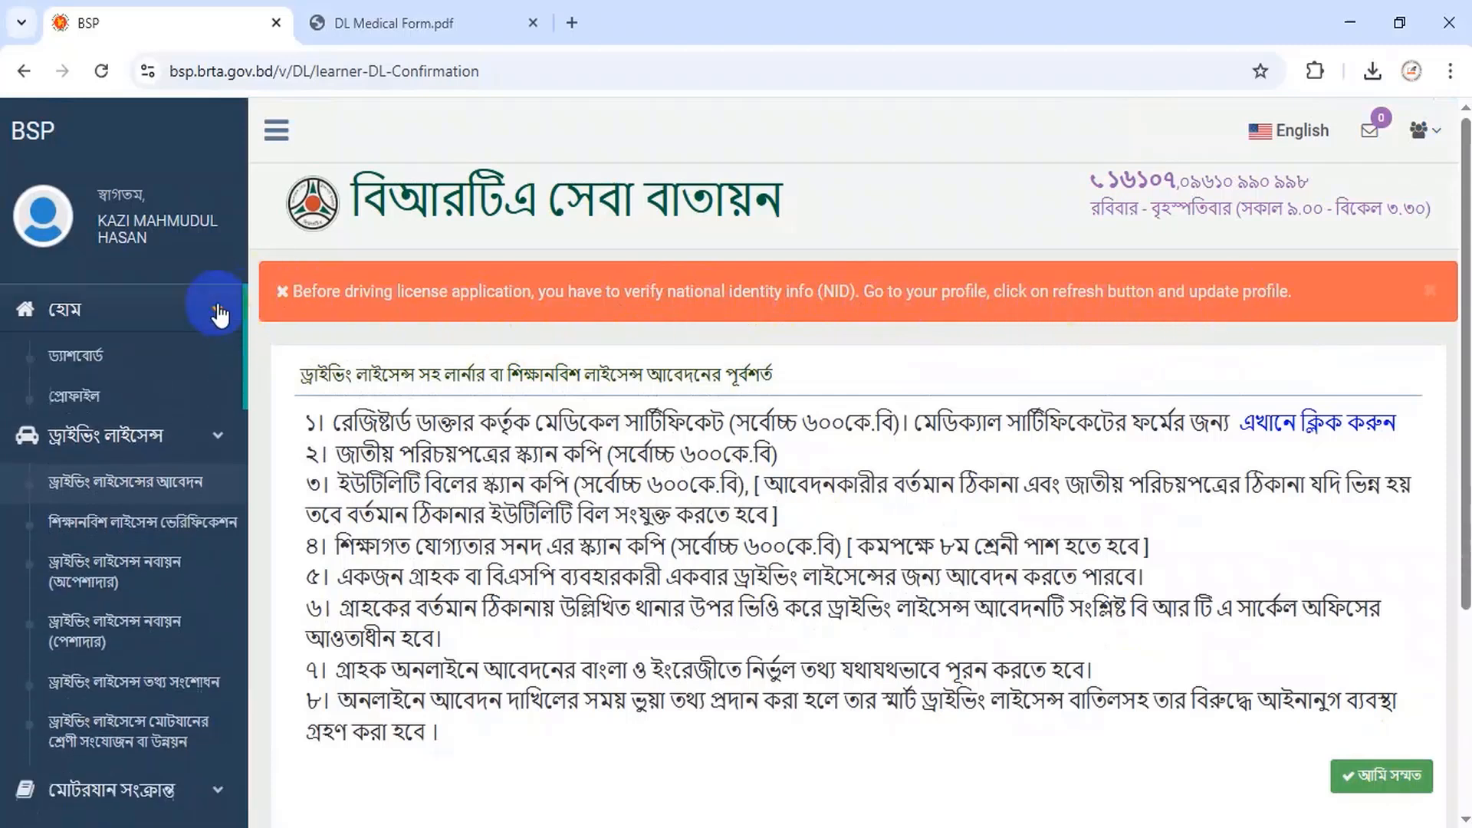
click(74, 393)
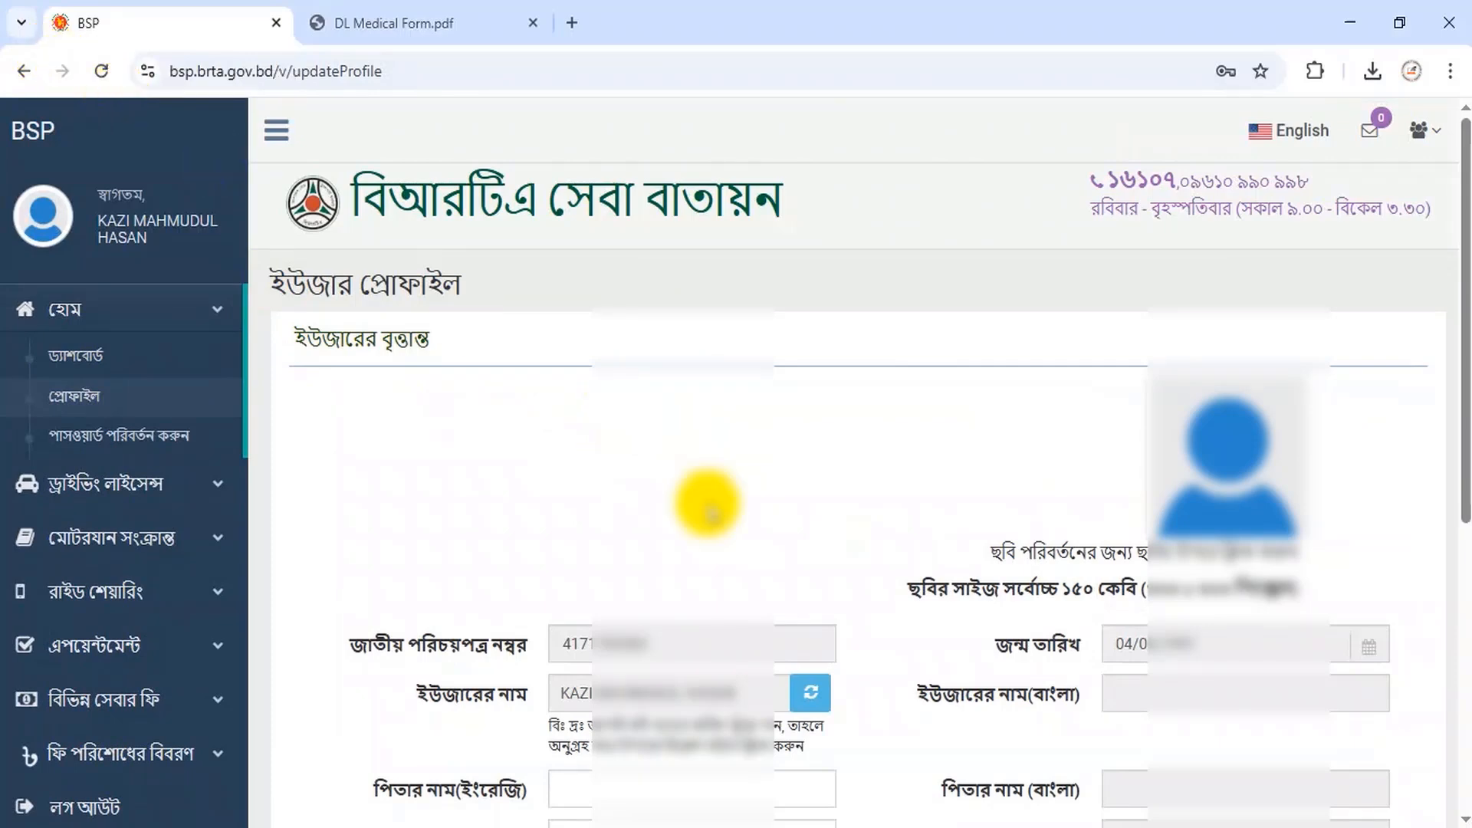
Verify the profile against the NID server by refreshing the user's name, and dismiss the resulting message
scroll(742, 536, down, 1)
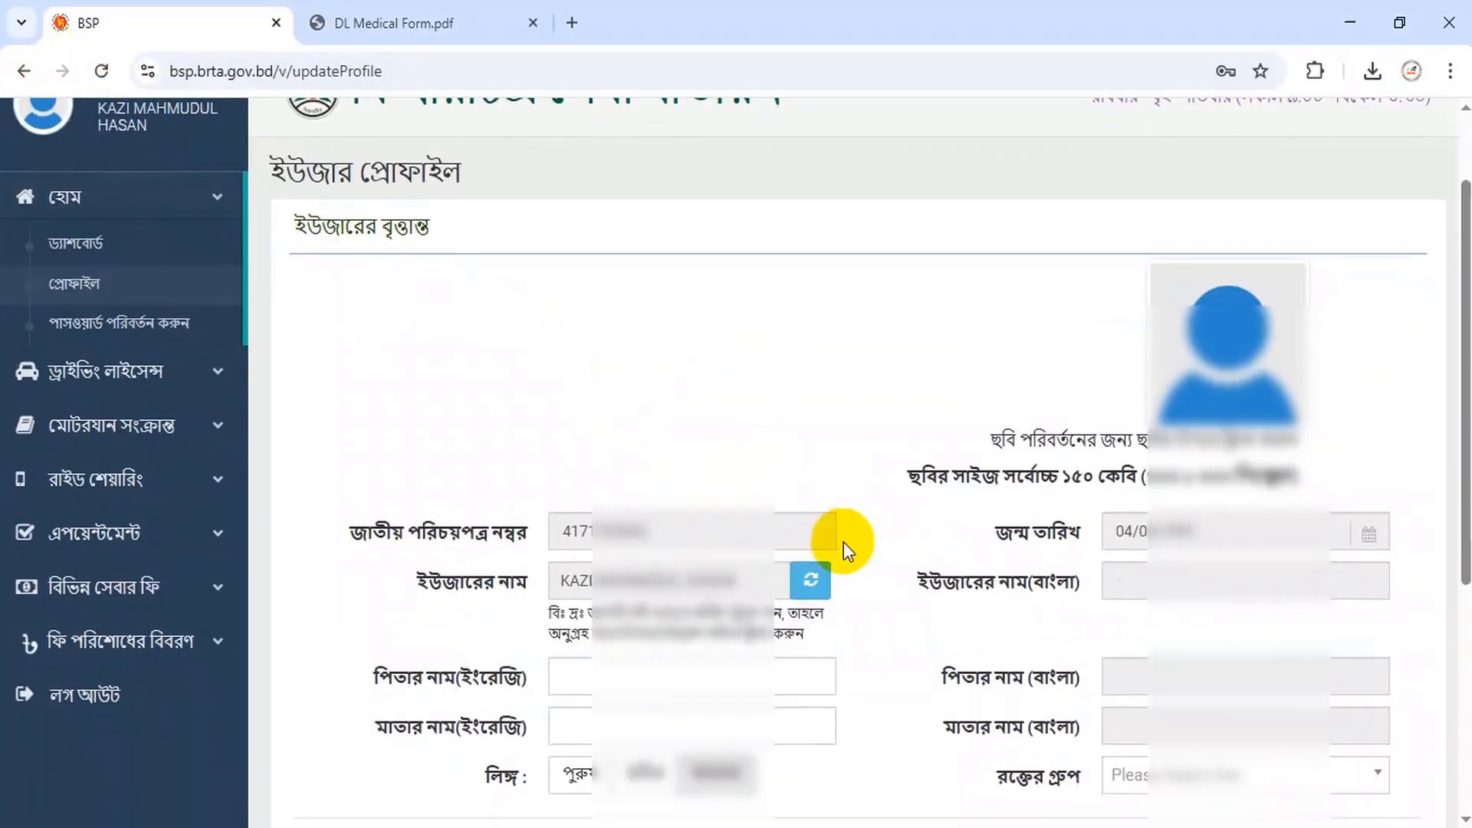
scroll(843, 538, down, 1)
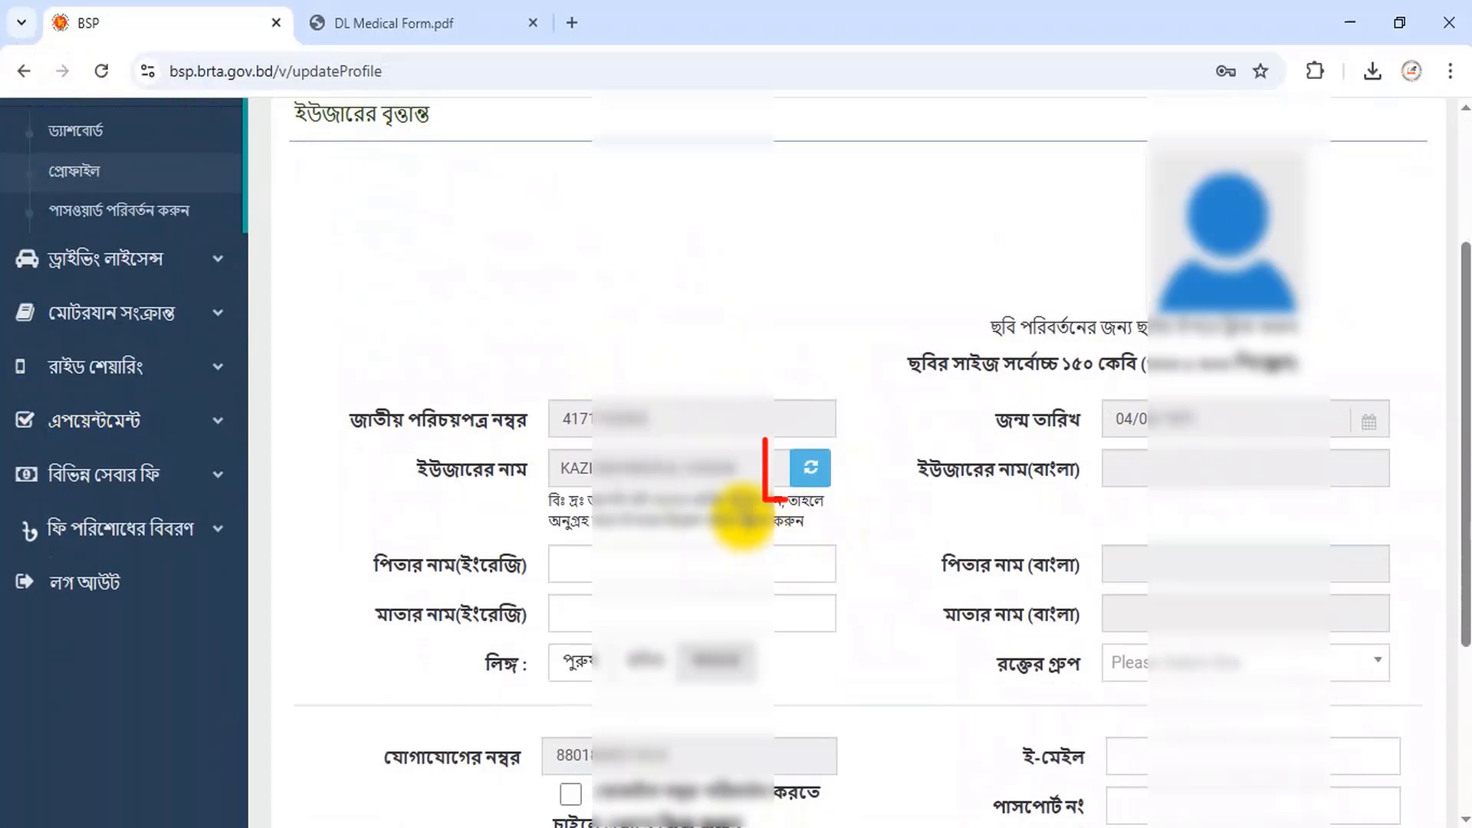
triple_click(427, 472)
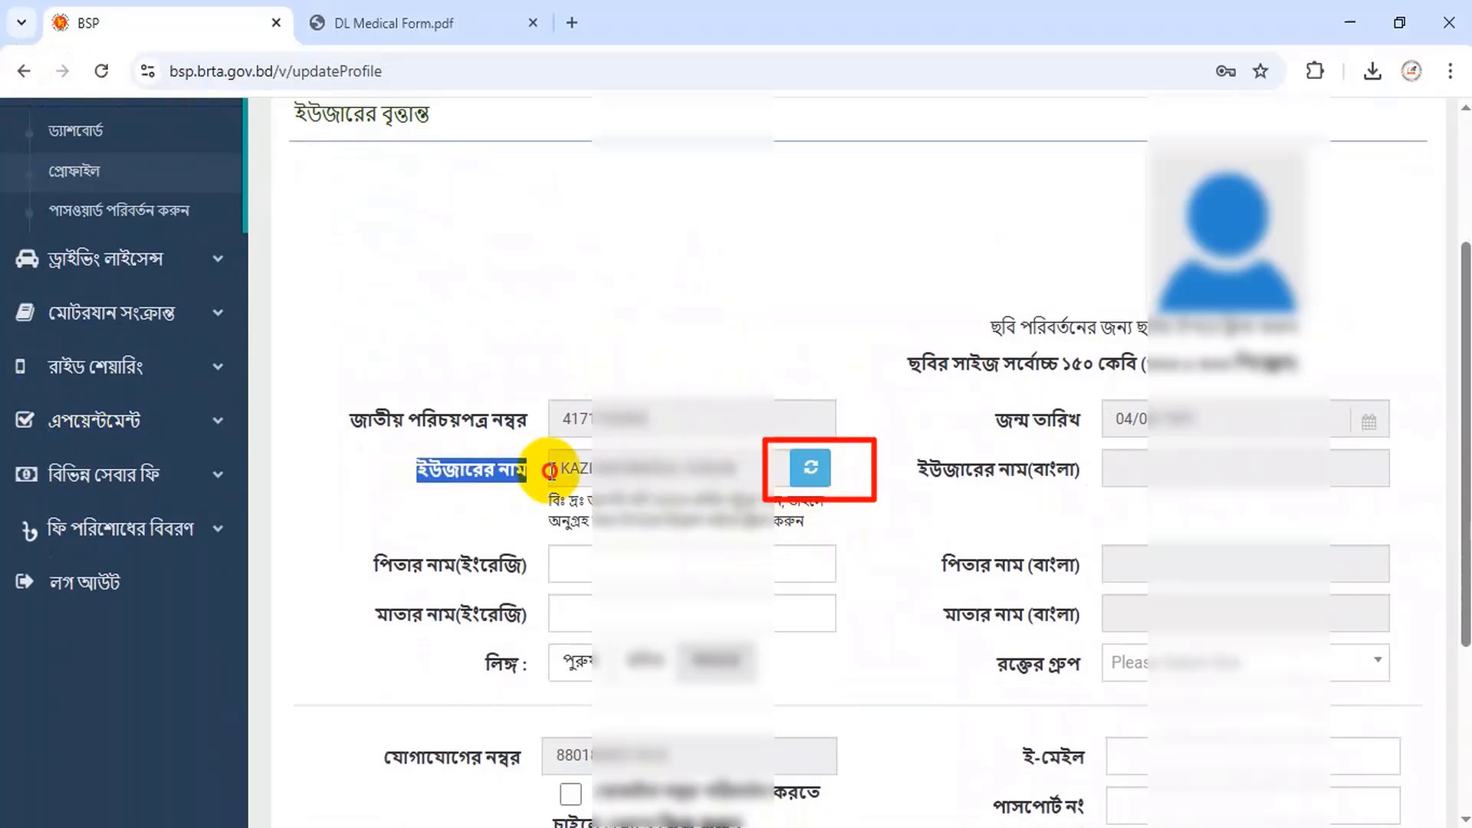
click(804, 471)
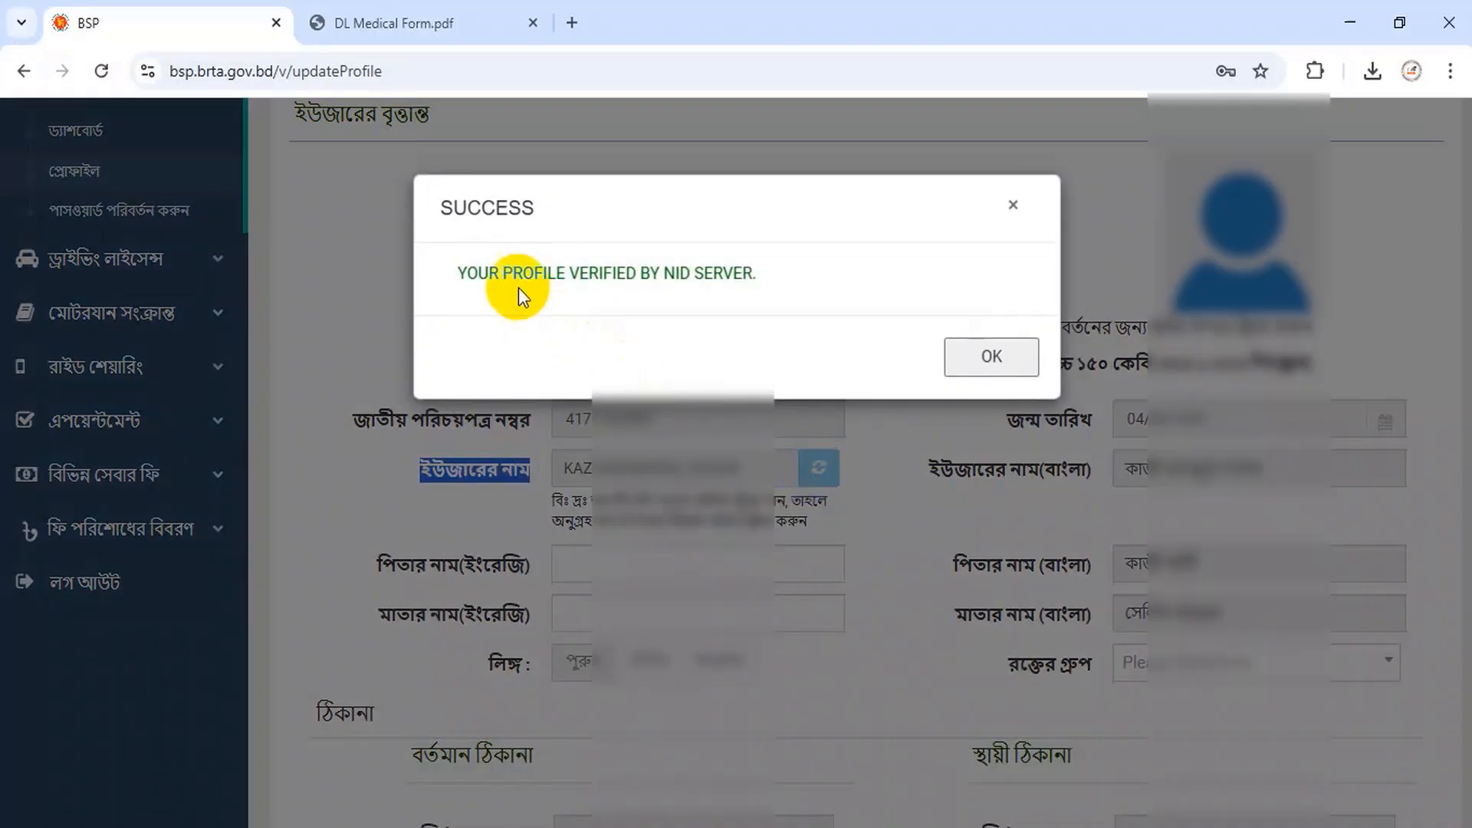
drag(490, 272, 741, 283)
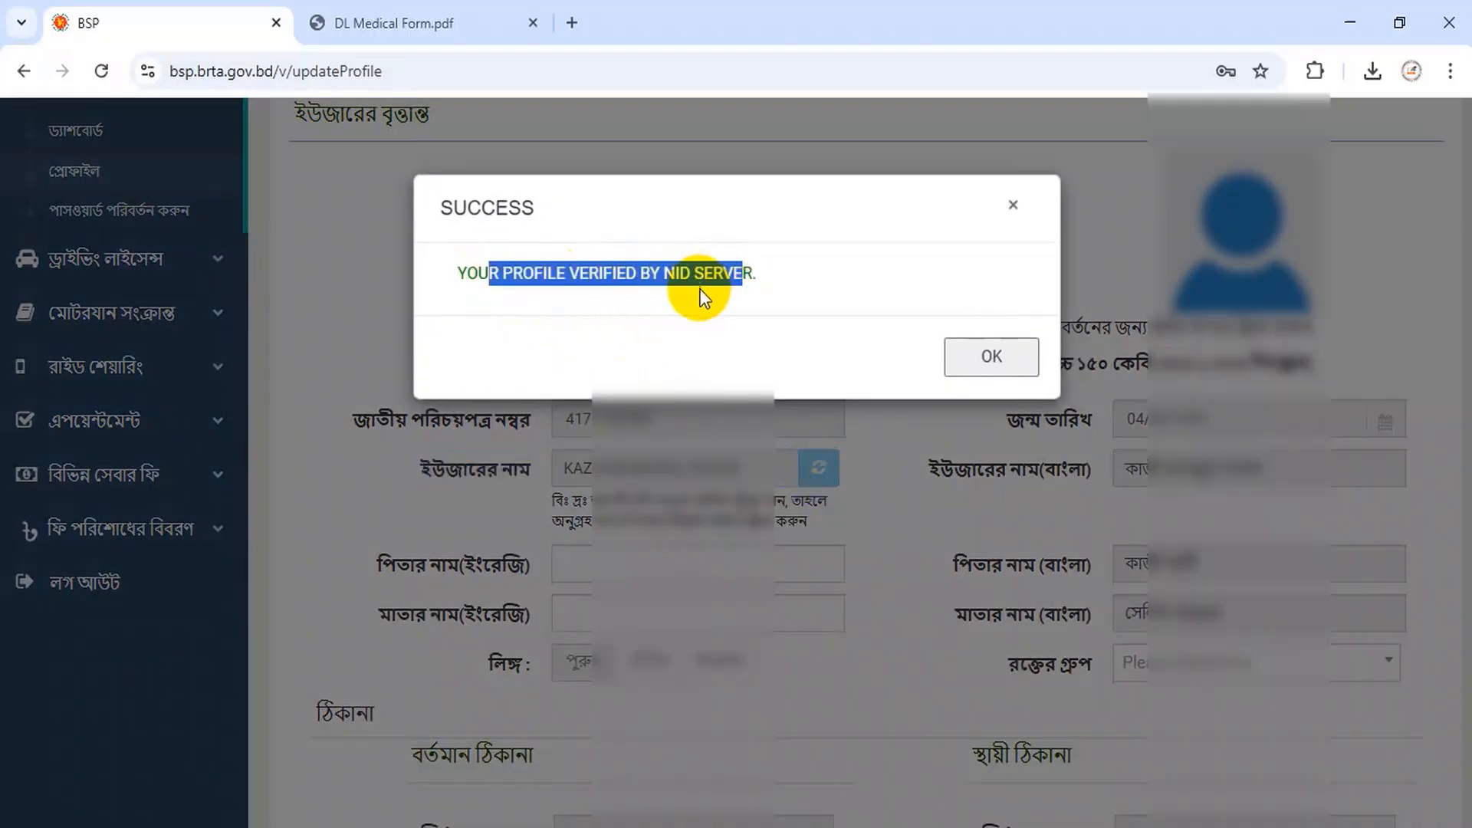
click(978, 354)
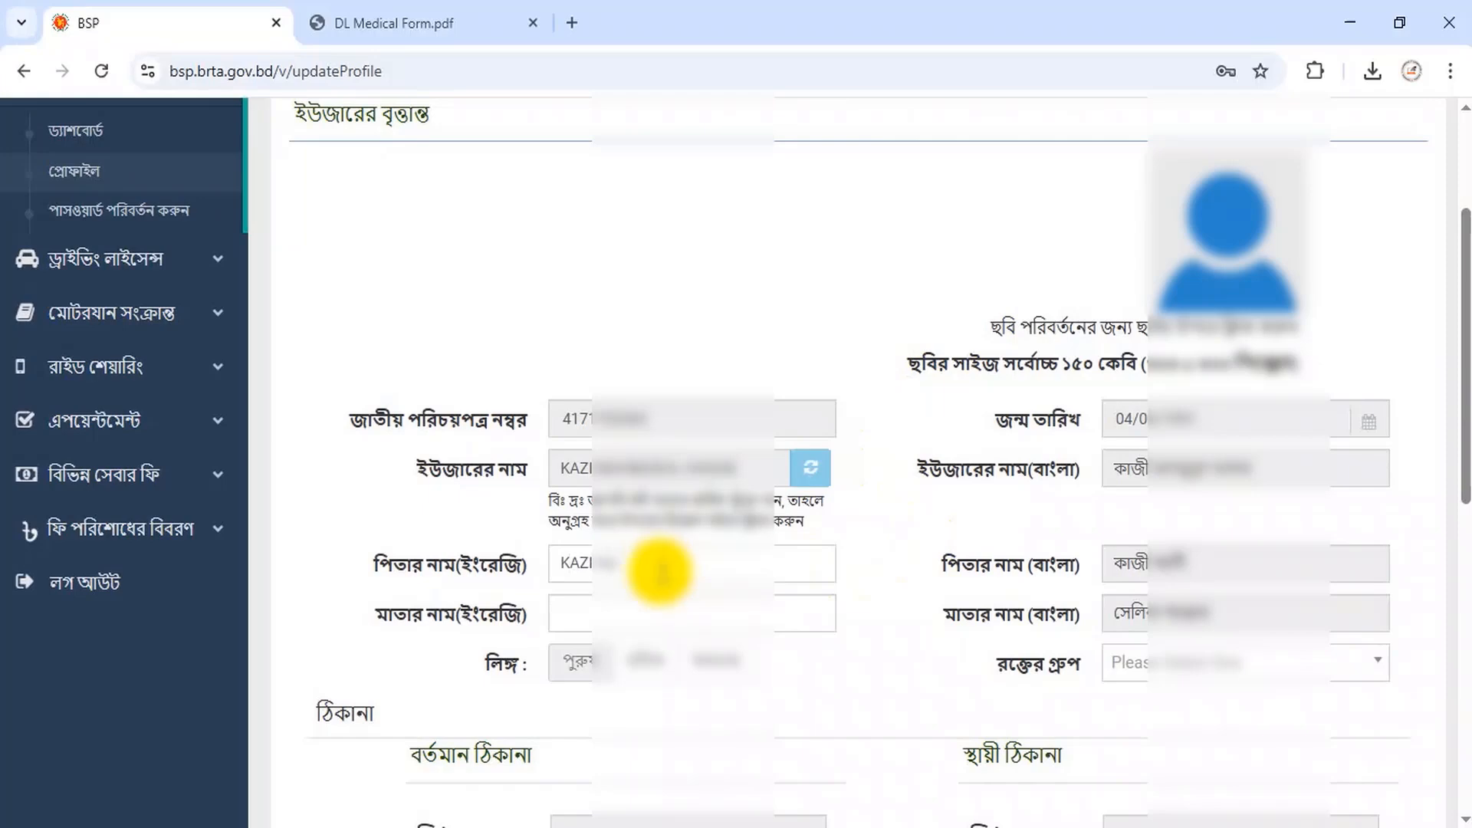
Enter the father's and mother's names in English and set the blood group to O(+)VE
click(622, 598)
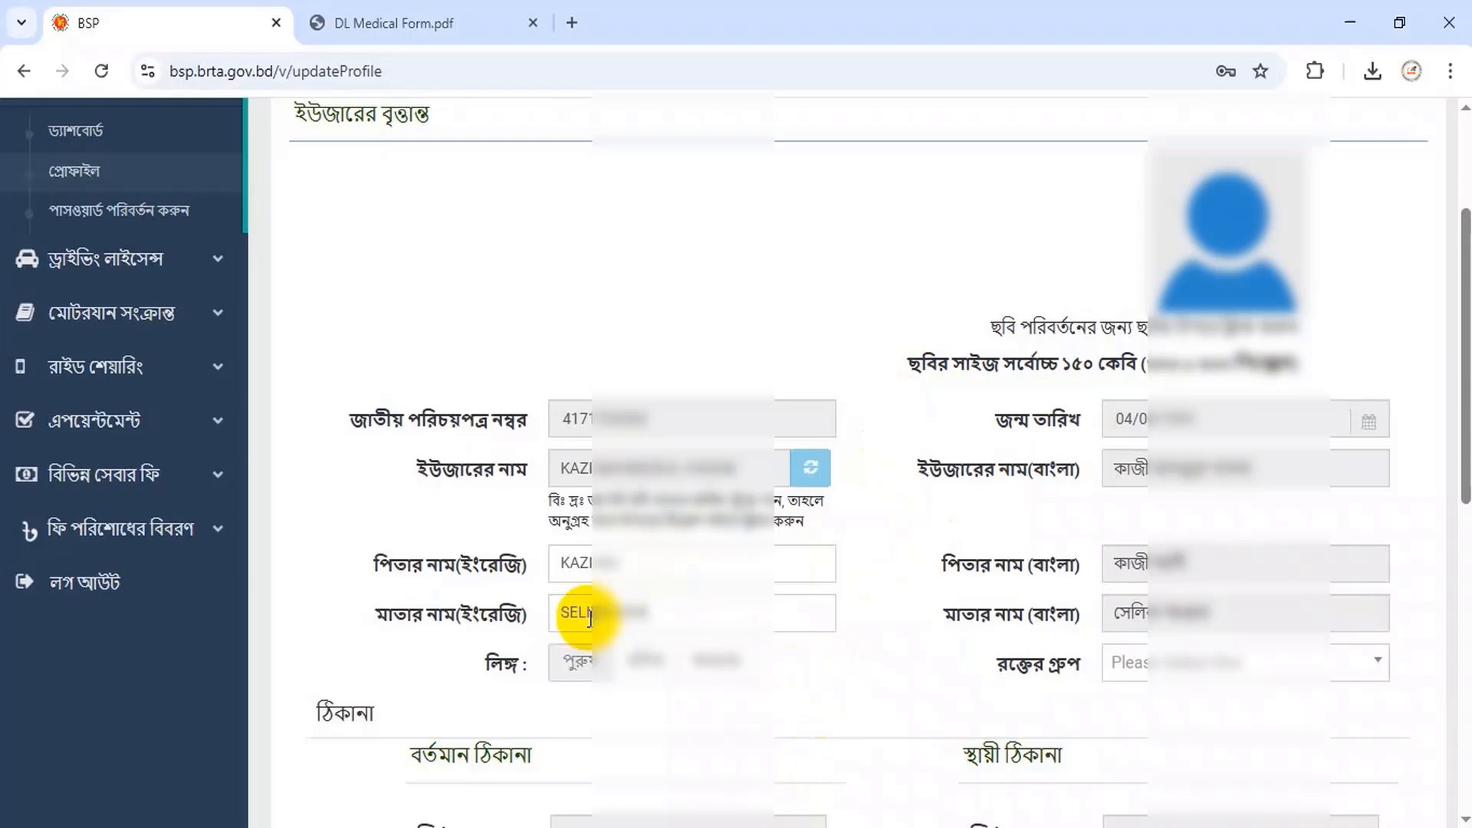
drag(1004, 665, 1104, 672)
click(1103, 673)
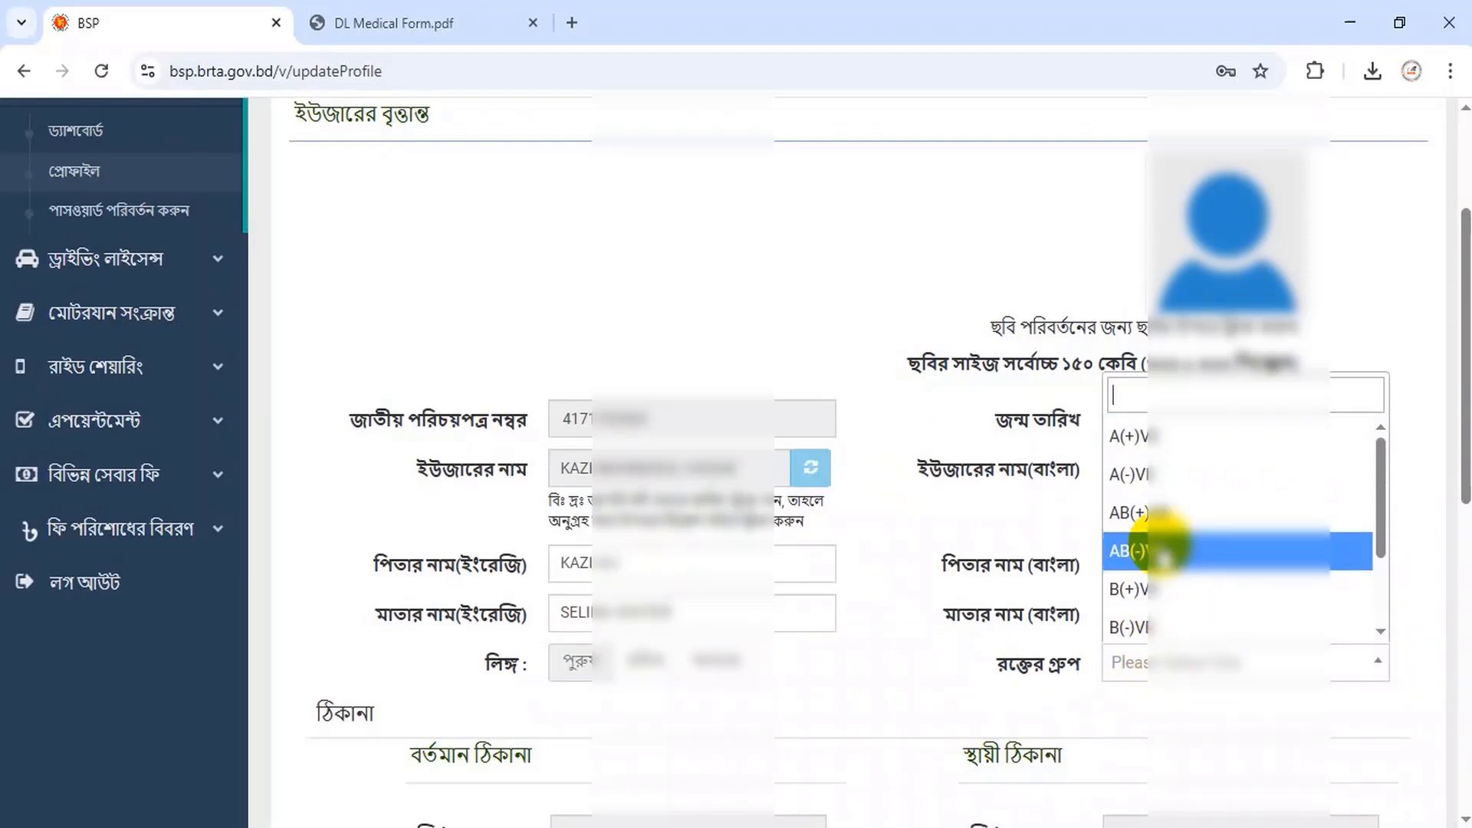
scroll(1163, 545, down, 2)
click(1133, 591)
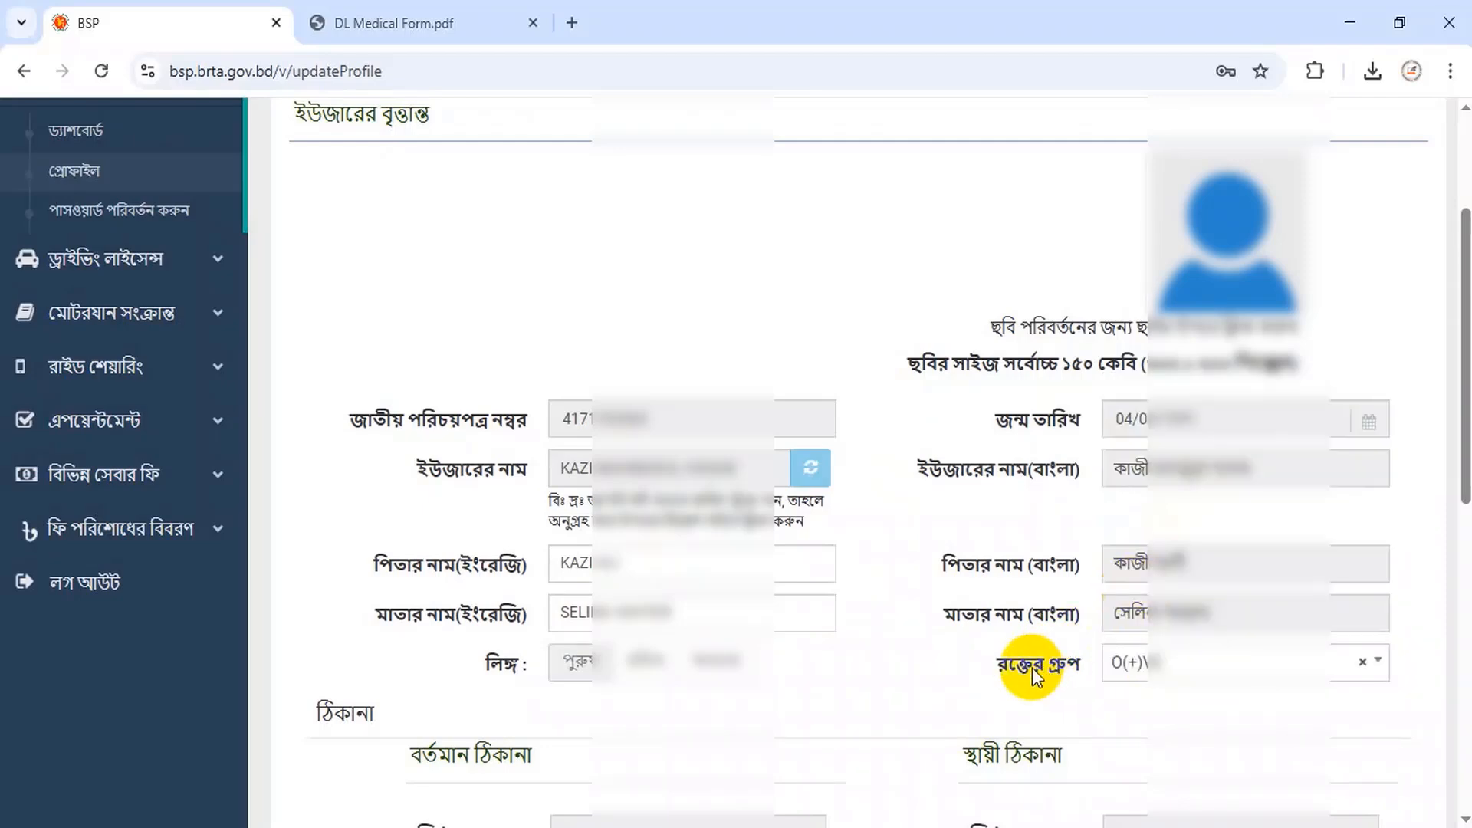
Review the profile's address fields, the mobile number change option, and the photo size requirement
scroll(960, 675, down, 1)
scroll(959, 675, down, 5)
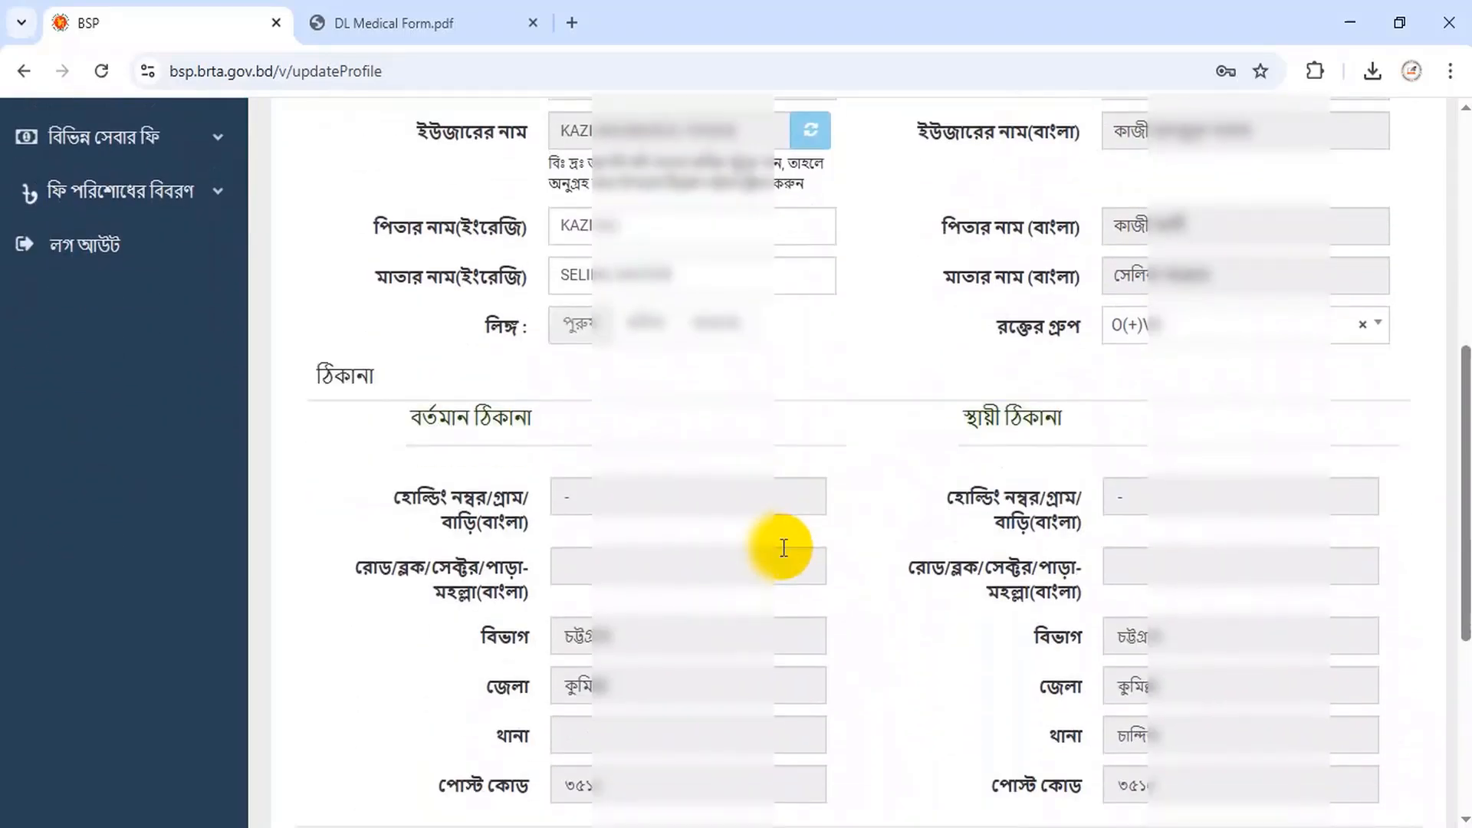
scroll(852, 532, down, 4)
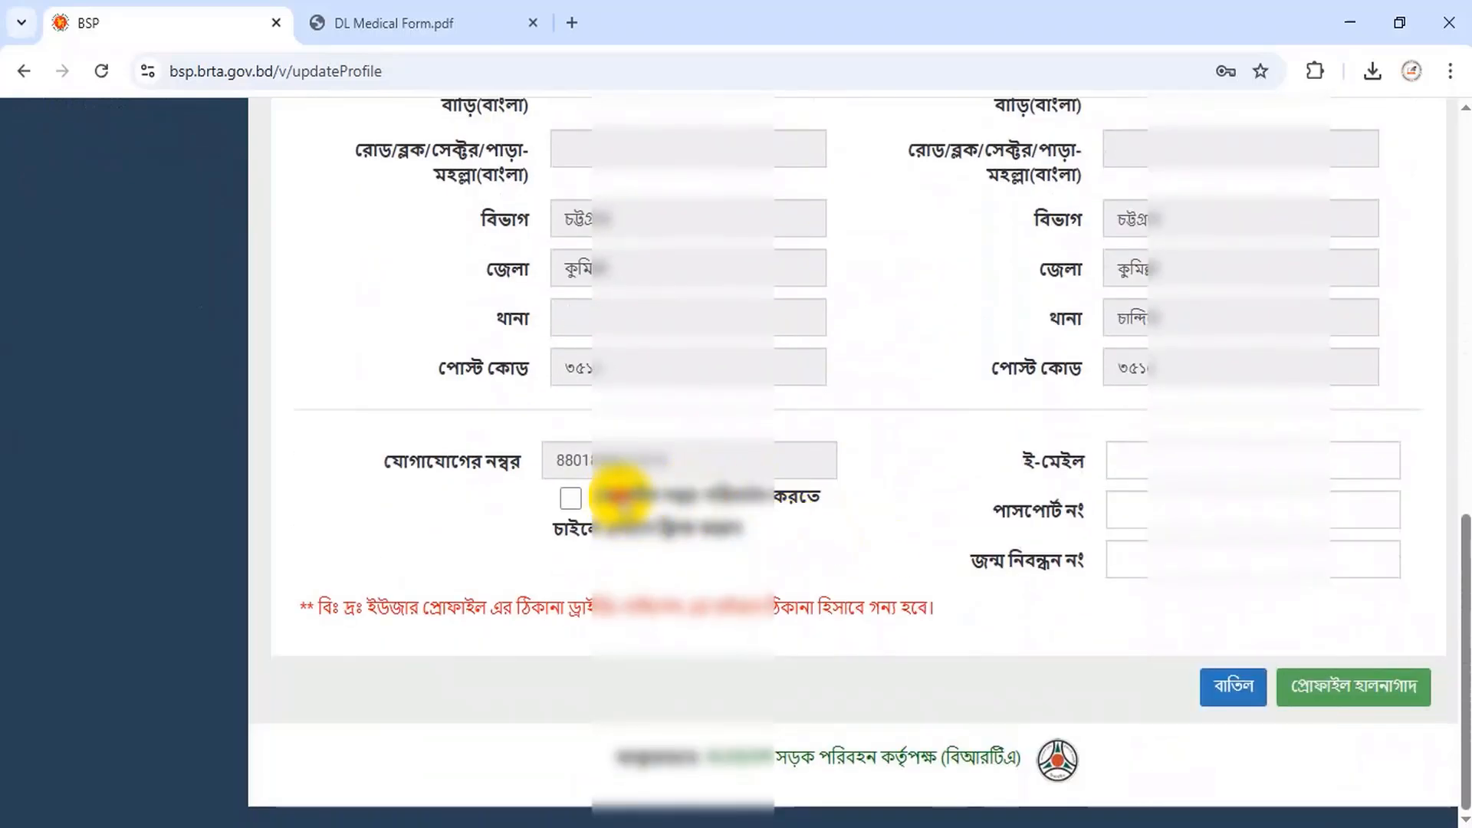
drag(609, 495, 762, 536)
click(875, 514)
scroll(1170, 533, up, 15)
drag(995, 552, 1301, 604)
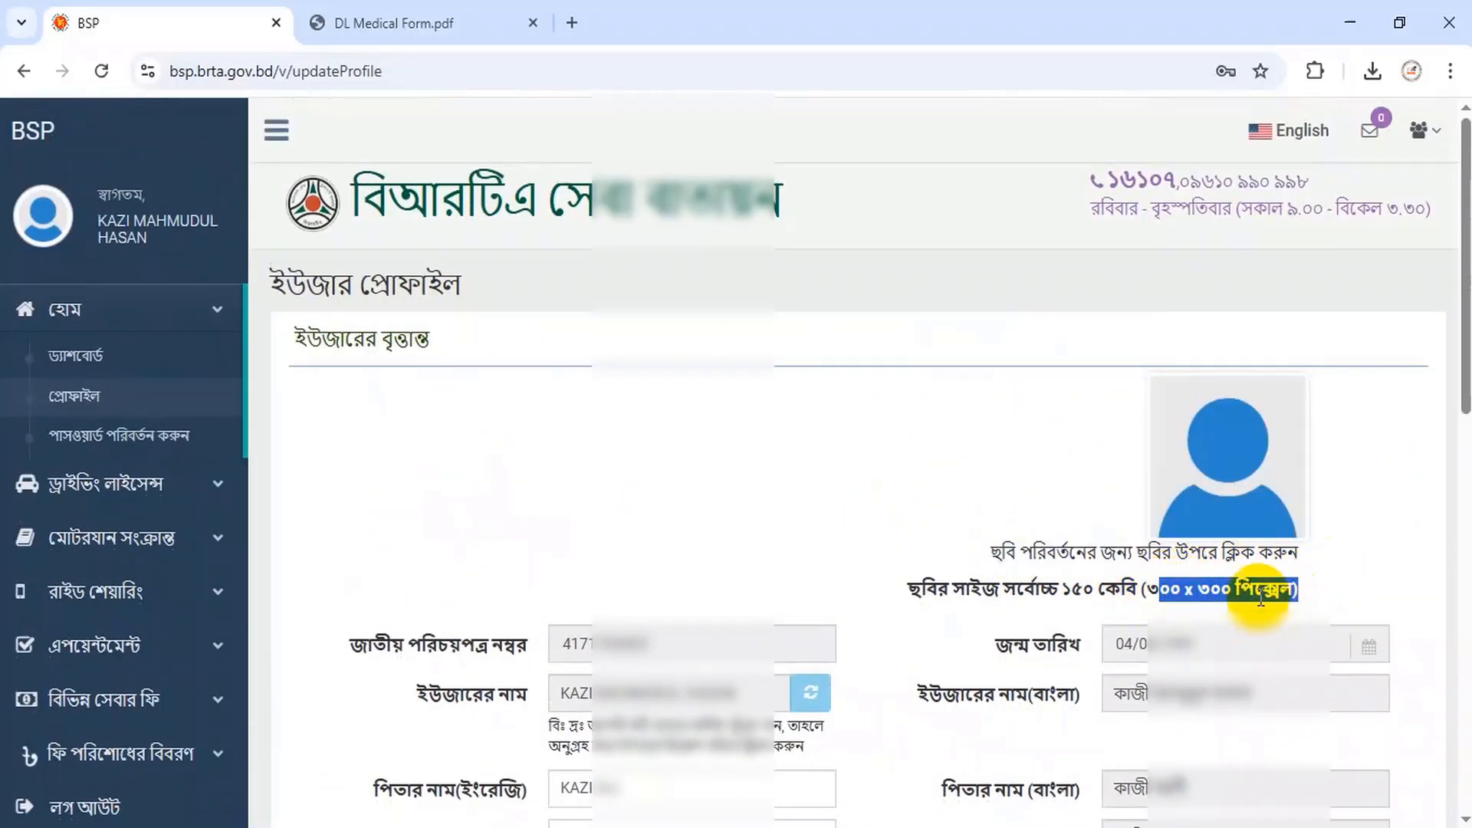
Upload the applicant's portrait photo from the Downloads folder as the profile picture
click(1050, 525)
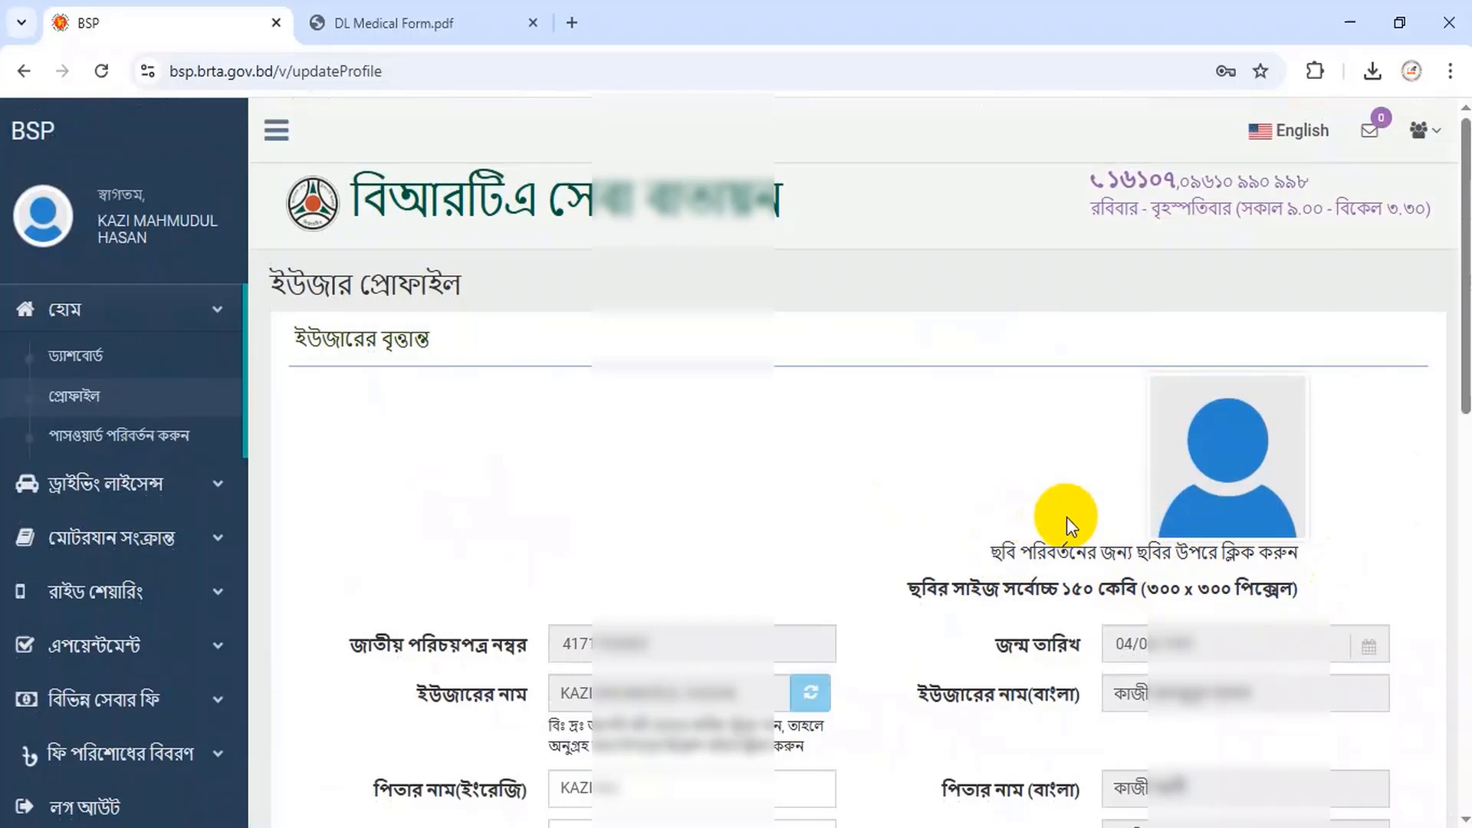
click(1247, 477)
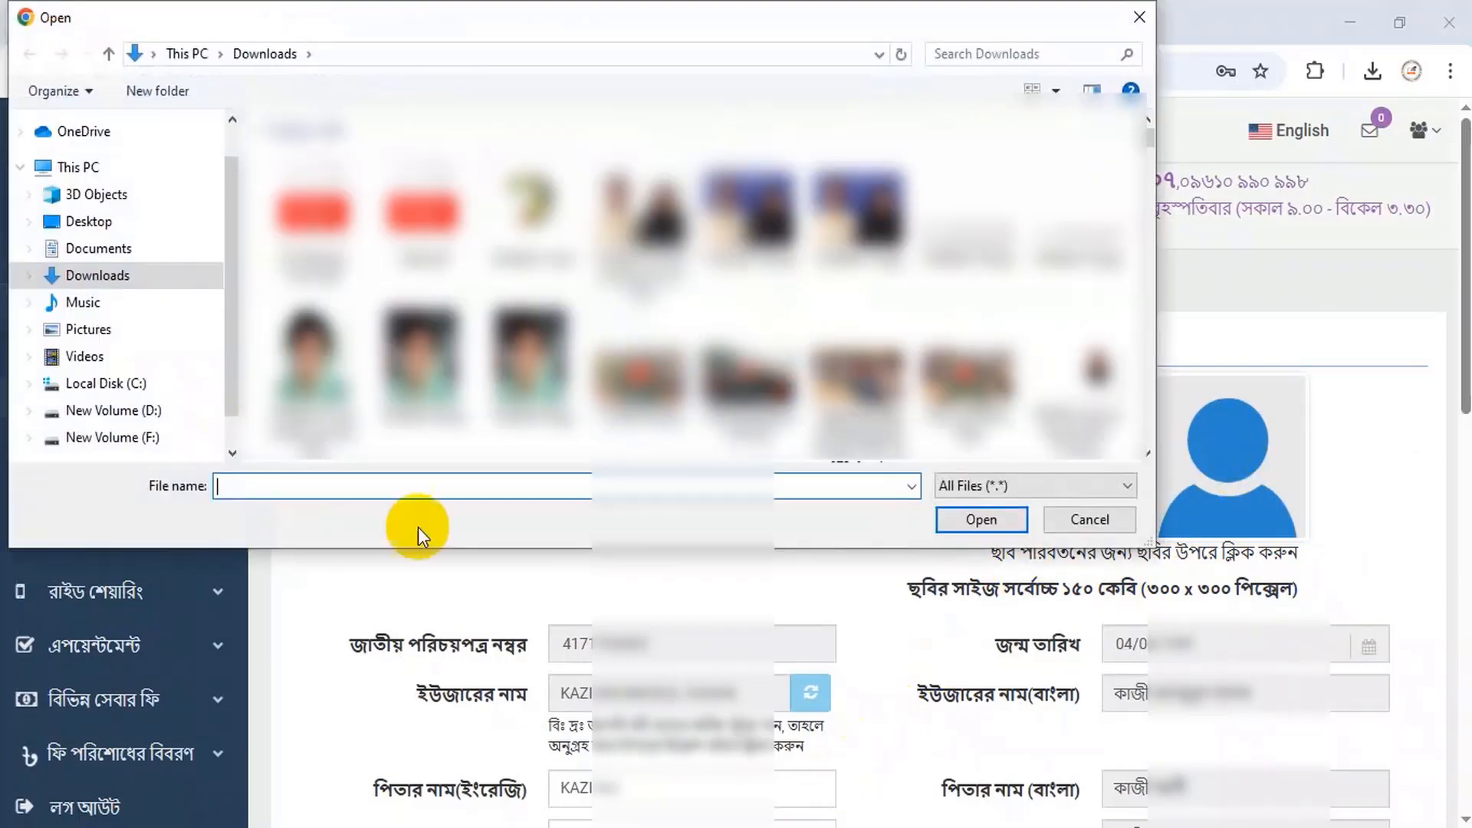
text(kaz)
key(Down)
key(Down)
key(Return)
click(840, 203)
click(981, 520)
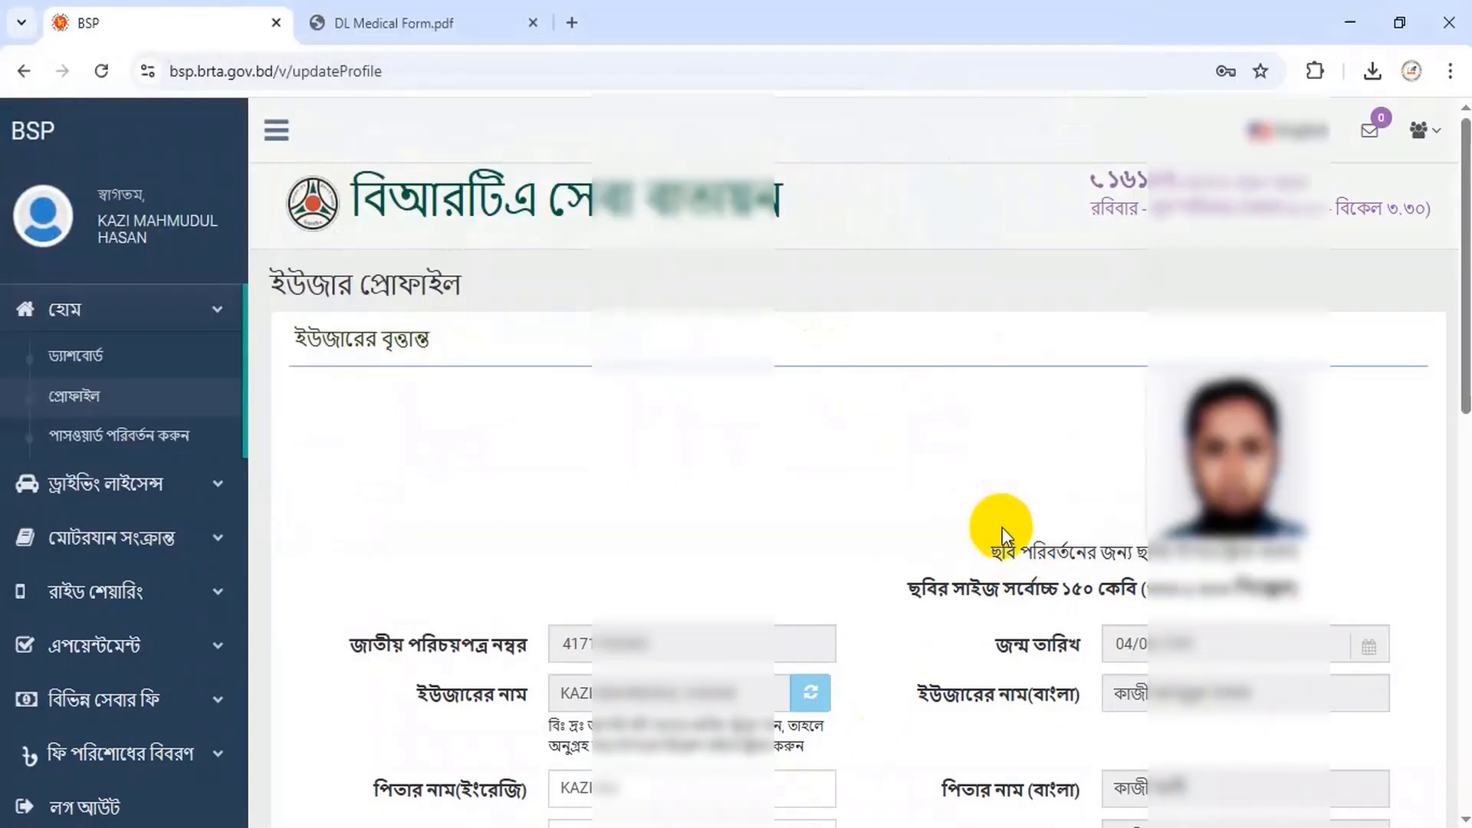
Submit the user profile update and check the resulting status message
scroll(1142, 532, down, 4)
scroll(1143, 529, down, 8)
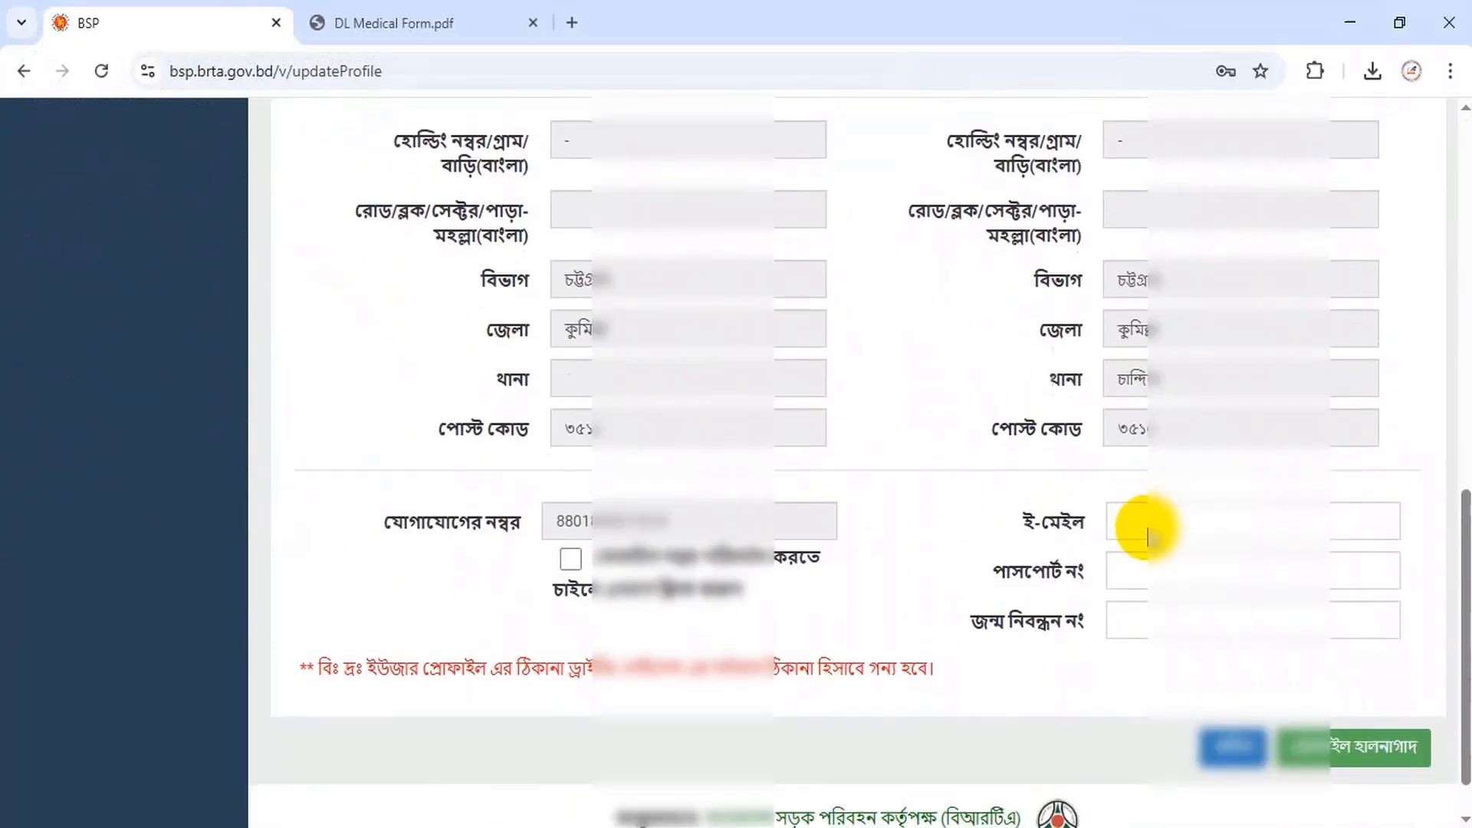
click(1340, 686)
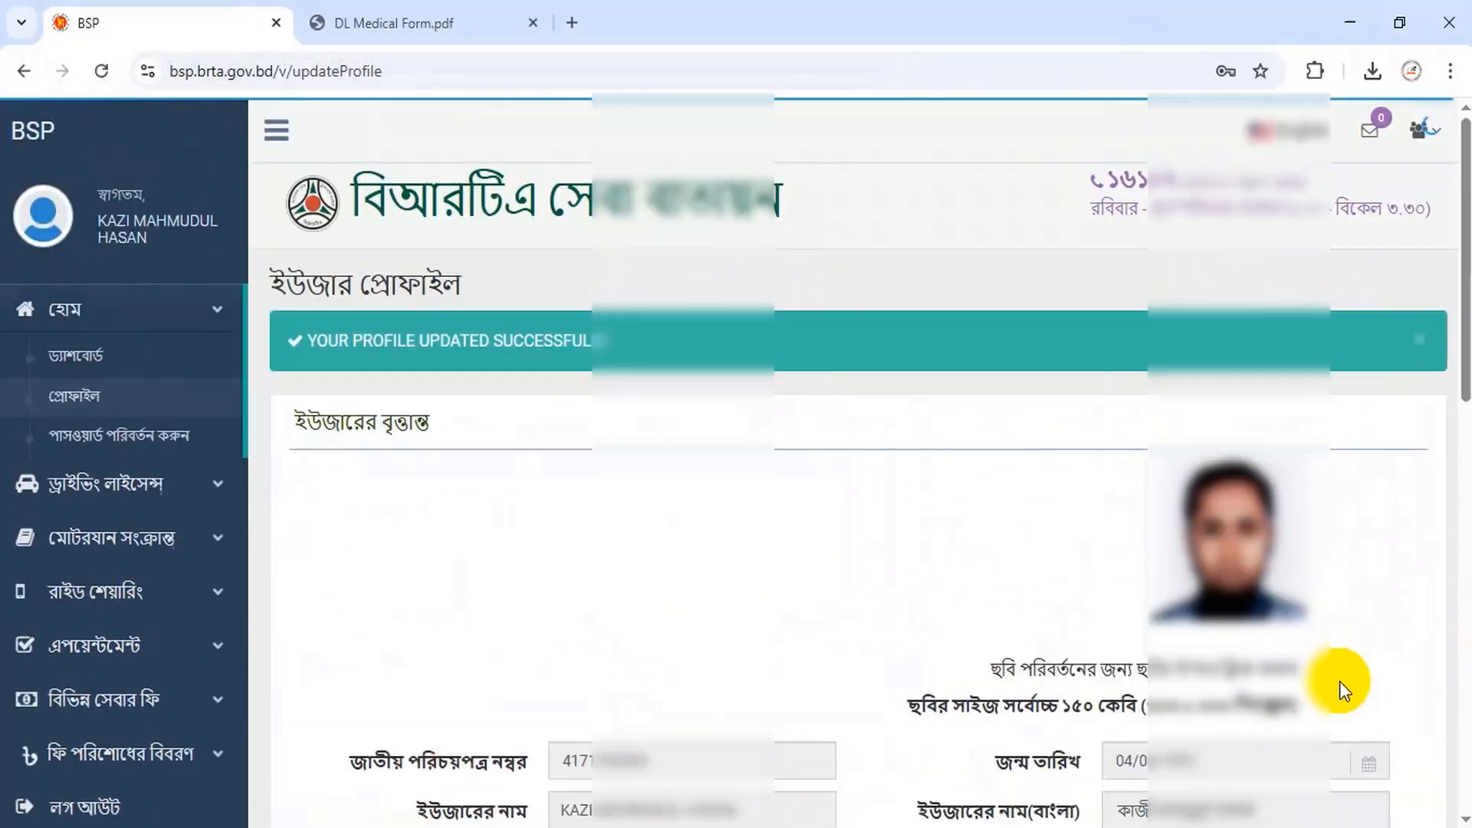
drag(340, 342, 608, 342)
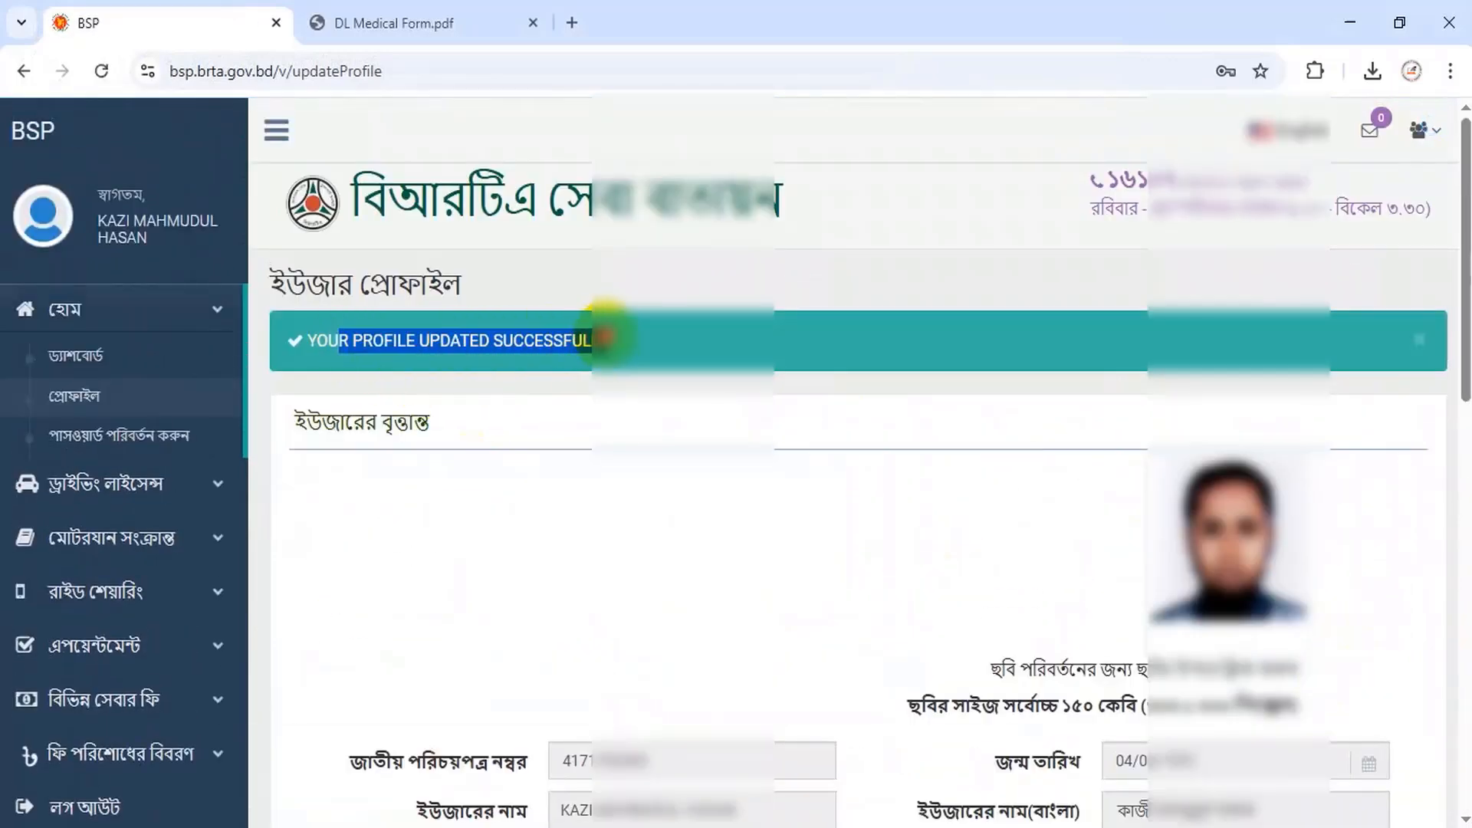
Start a new driving licence application and agree to its prerequisites
click(216, 310)
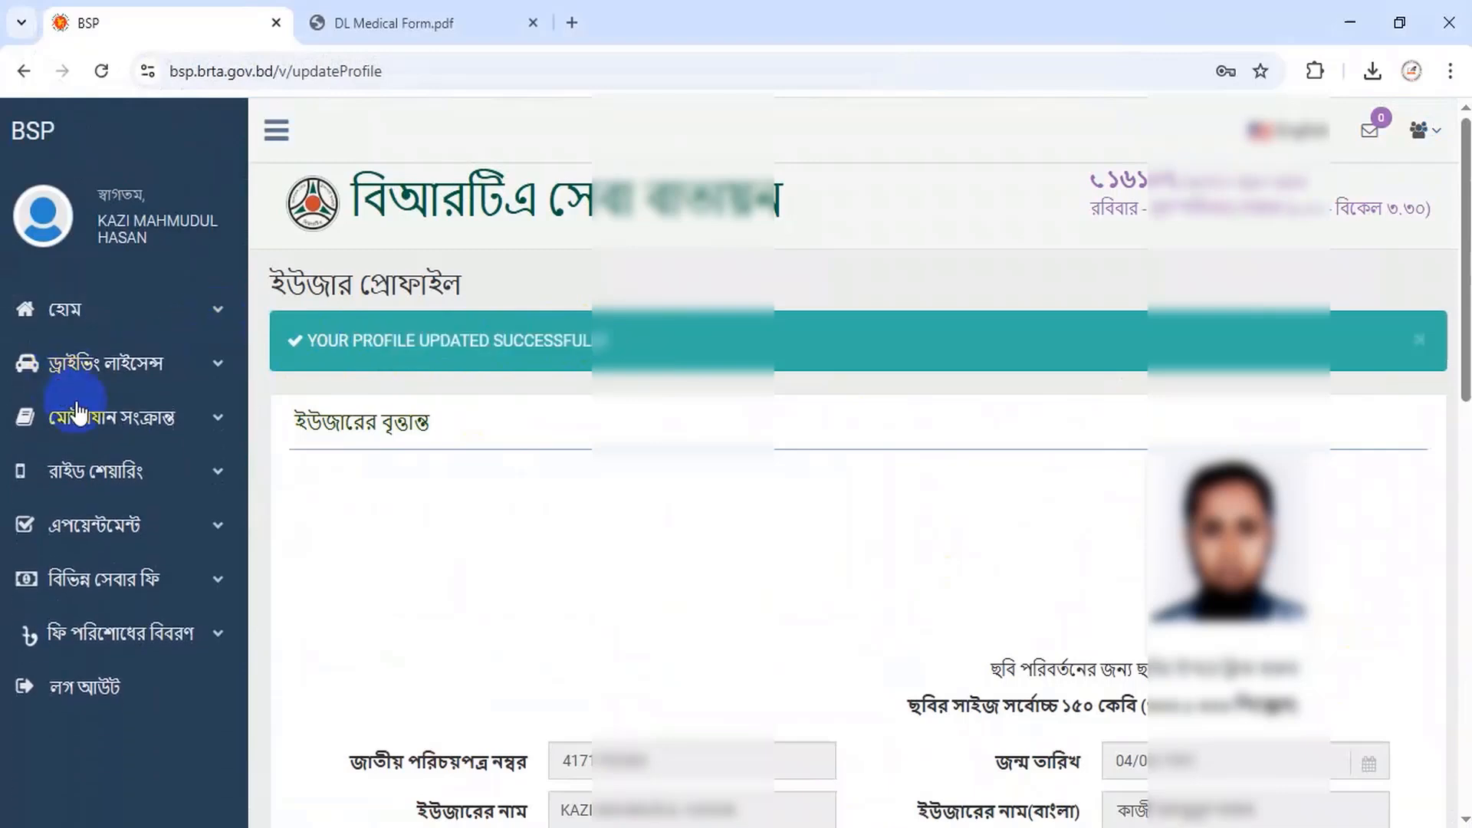
click(212, 369)
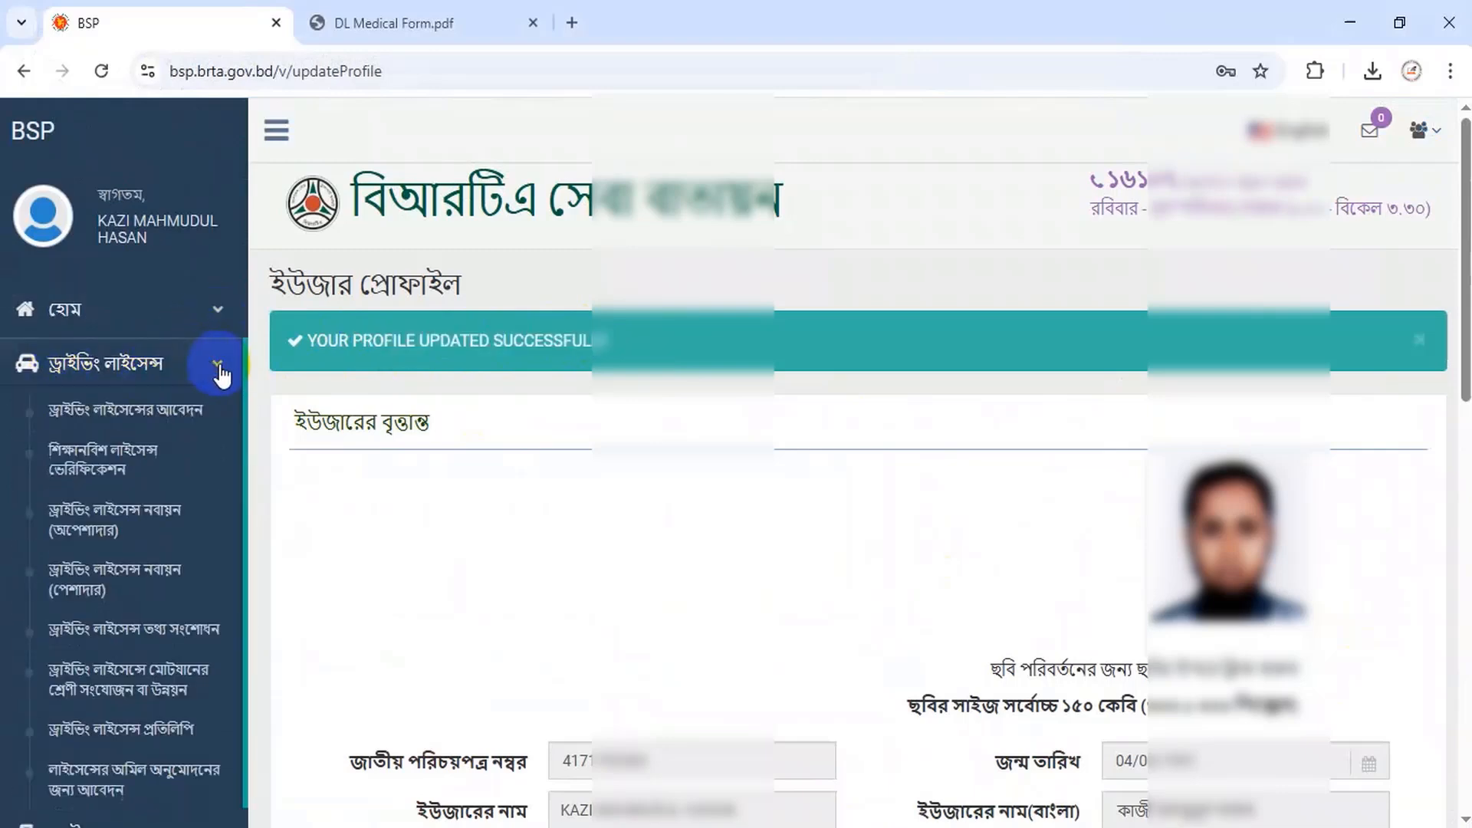
click(136, 417)
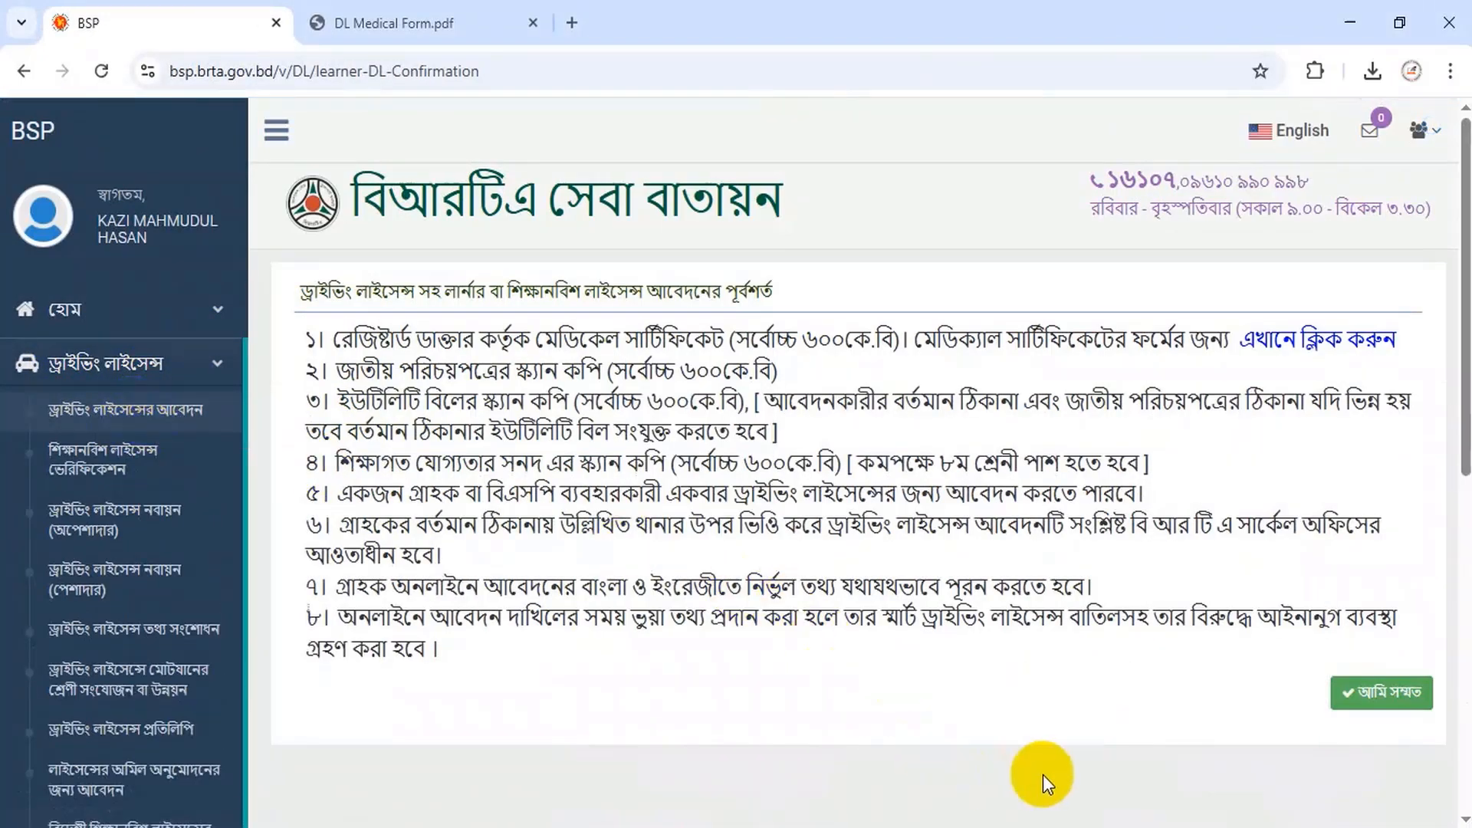
click(1385, 699)
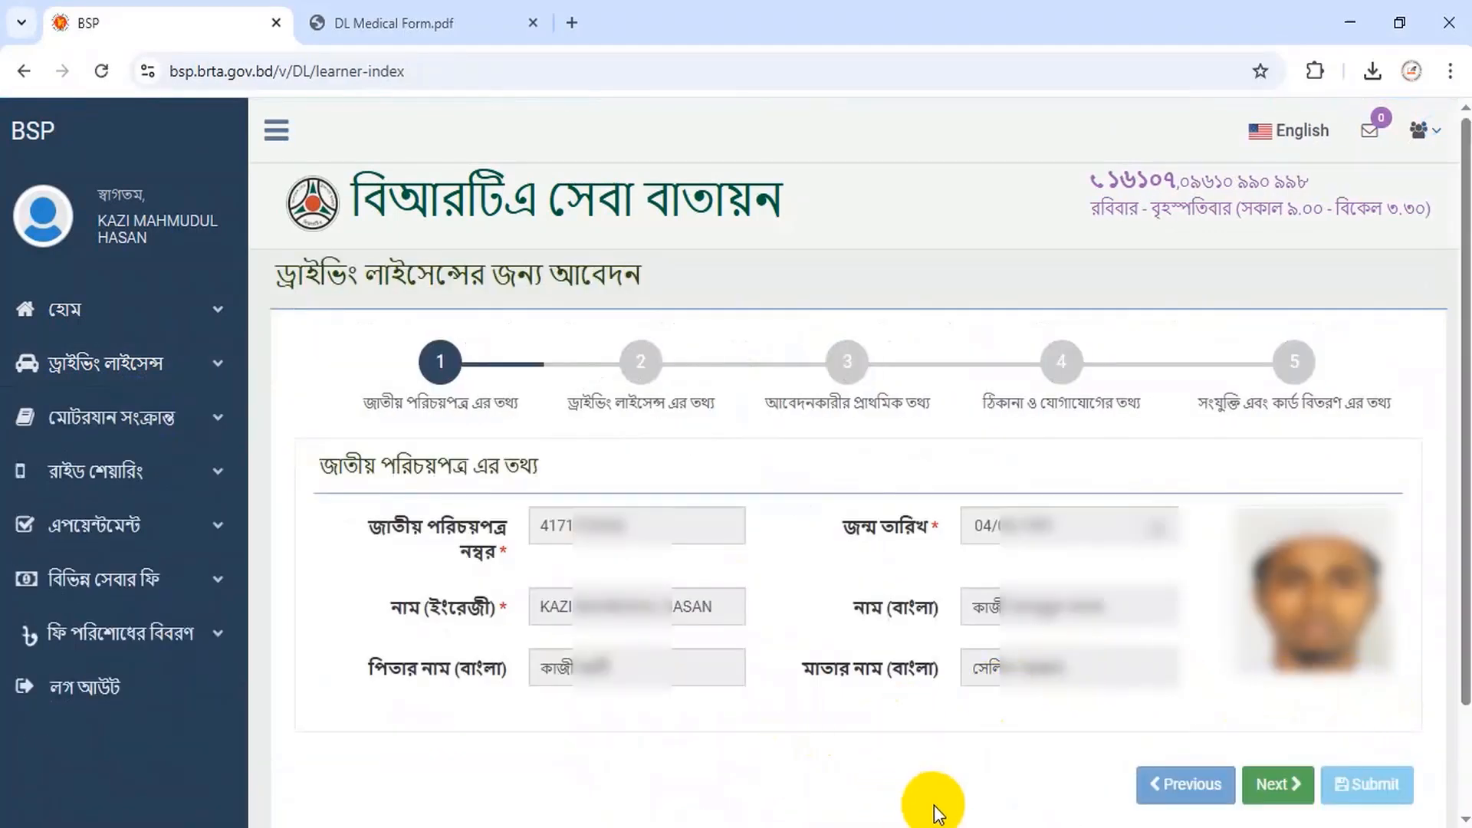
Review the national ID information and proceed to the driving licence information stage
drag(331, 468, 552, 456)
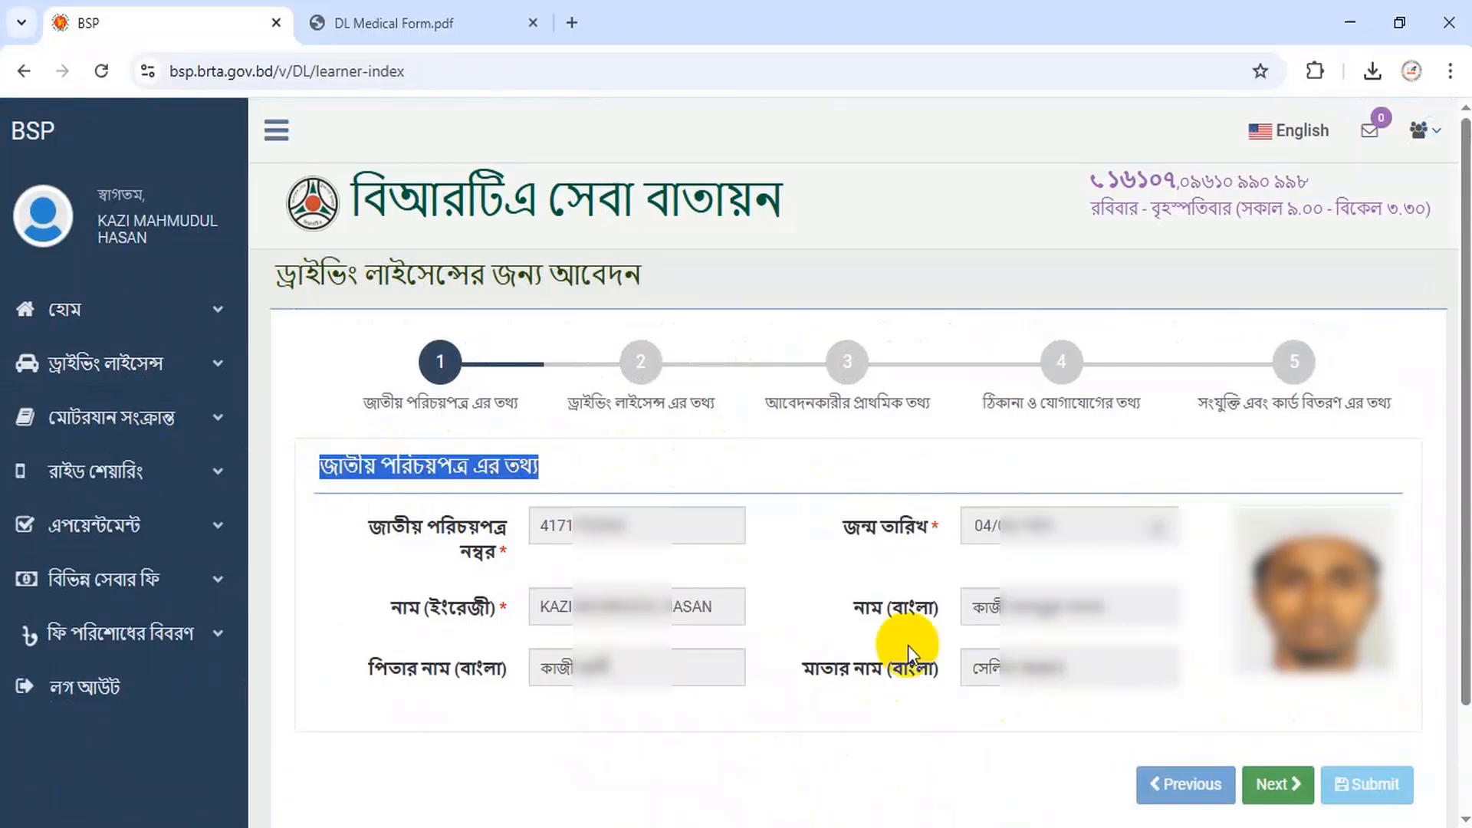
click(1035, 758)
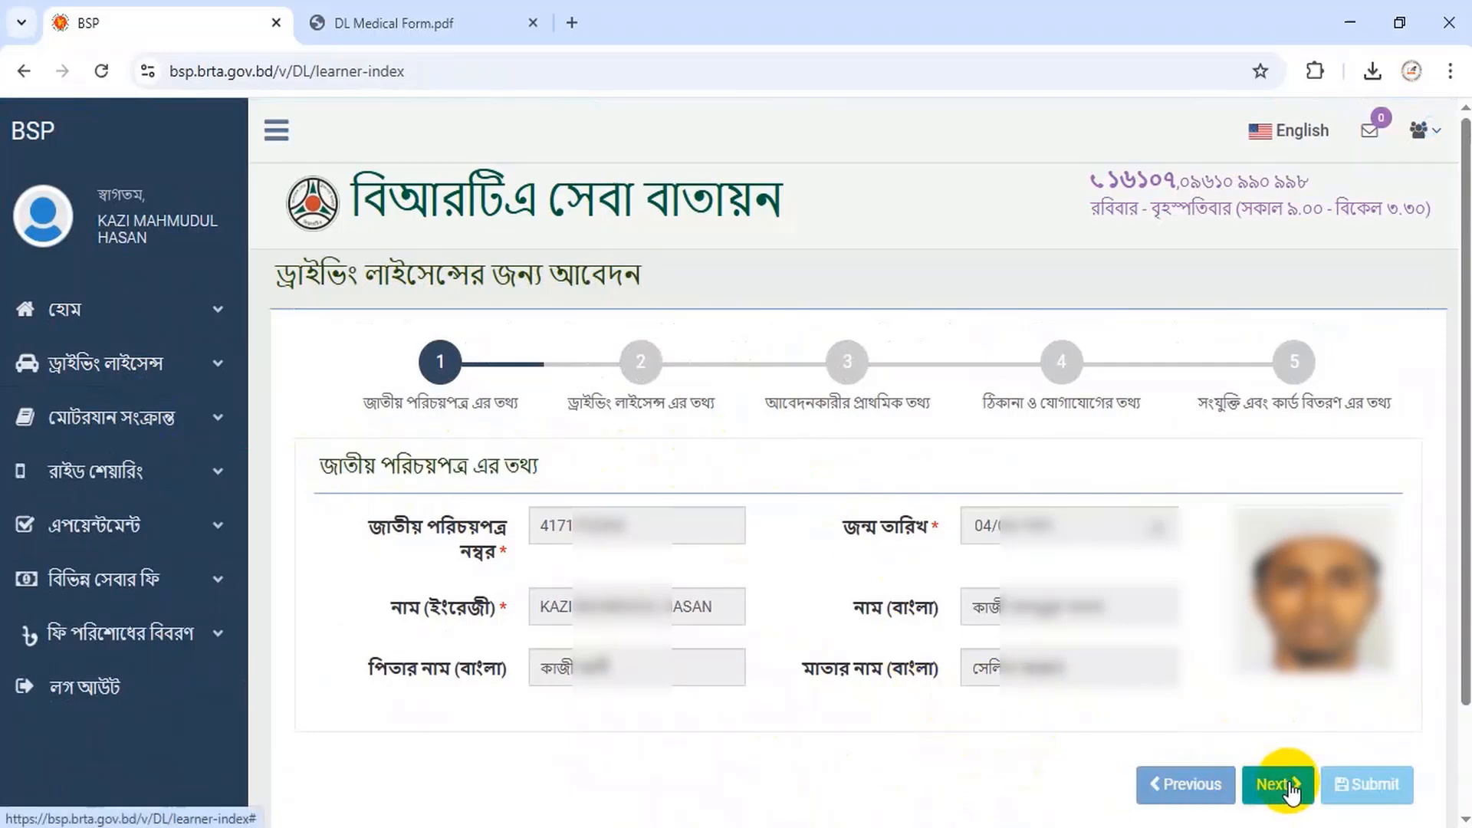
click(1278, 785)
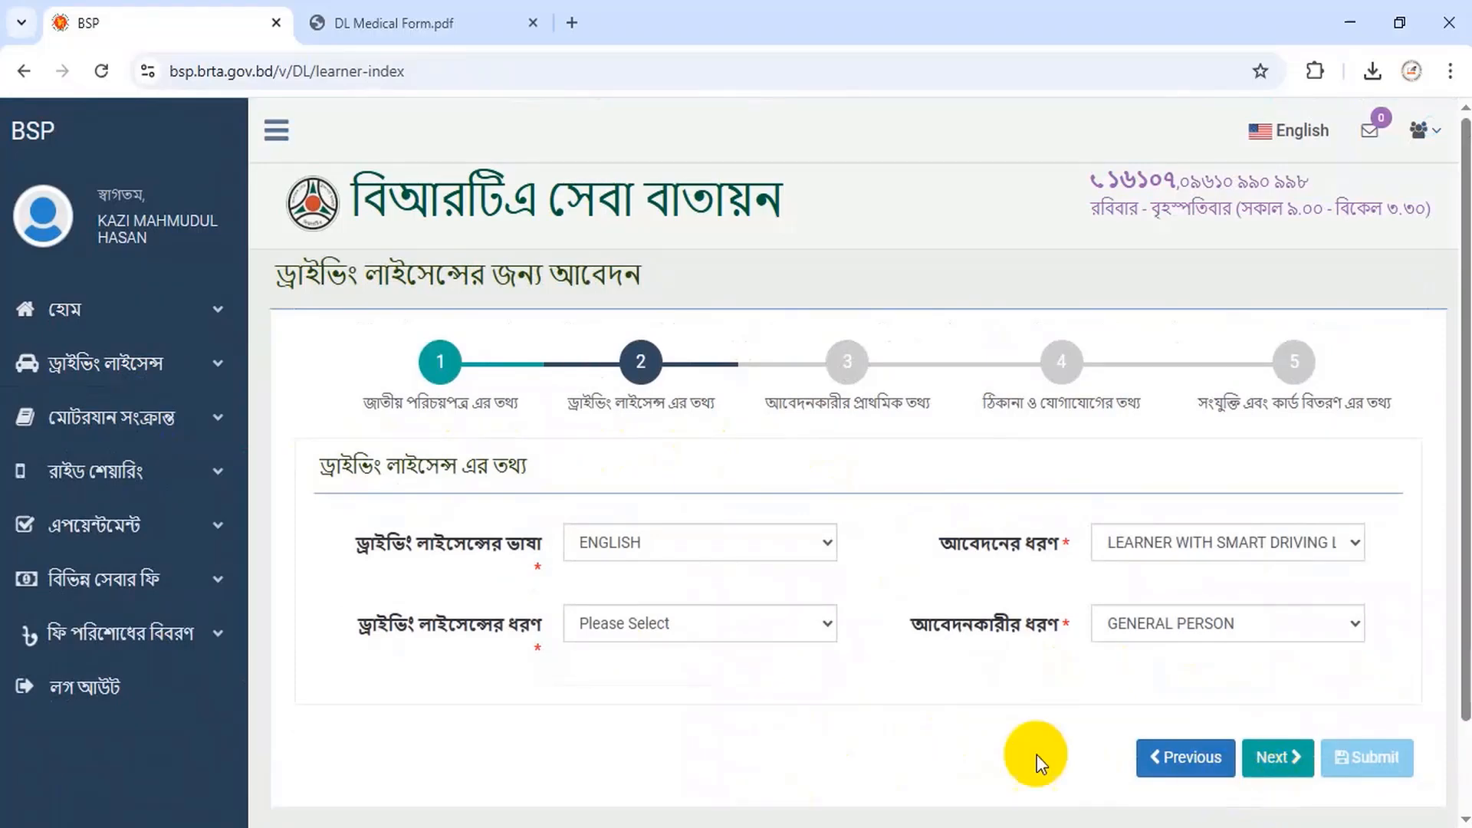
Examine the licence language, application type and licence type fields of the driving licence information
drag(371, 548, 508, 544)
click(650, 545)
click(651, 544)
click(937, 577)
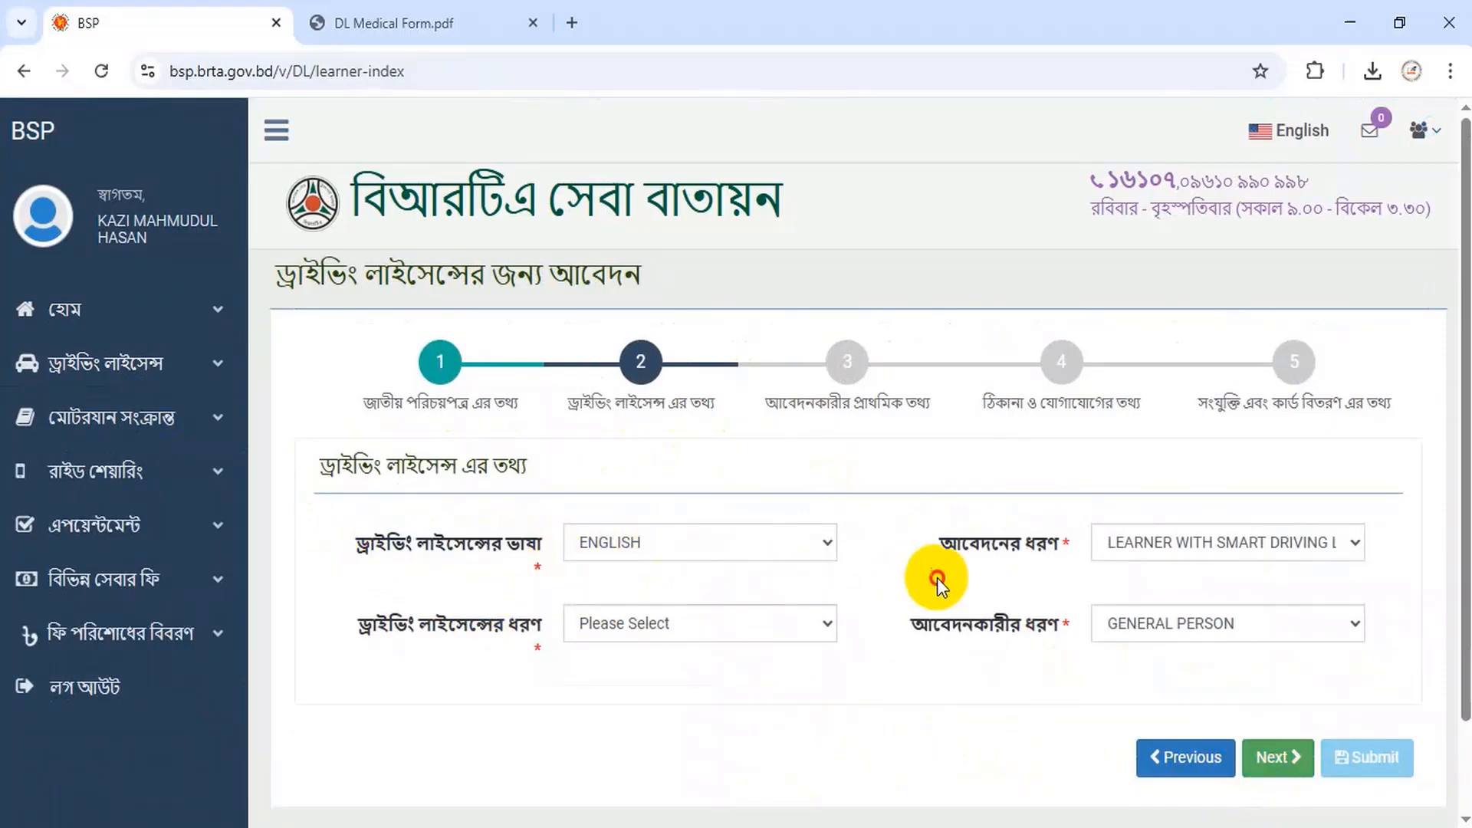
drag(956, 544, 1047, 540)
click(1084, 572)
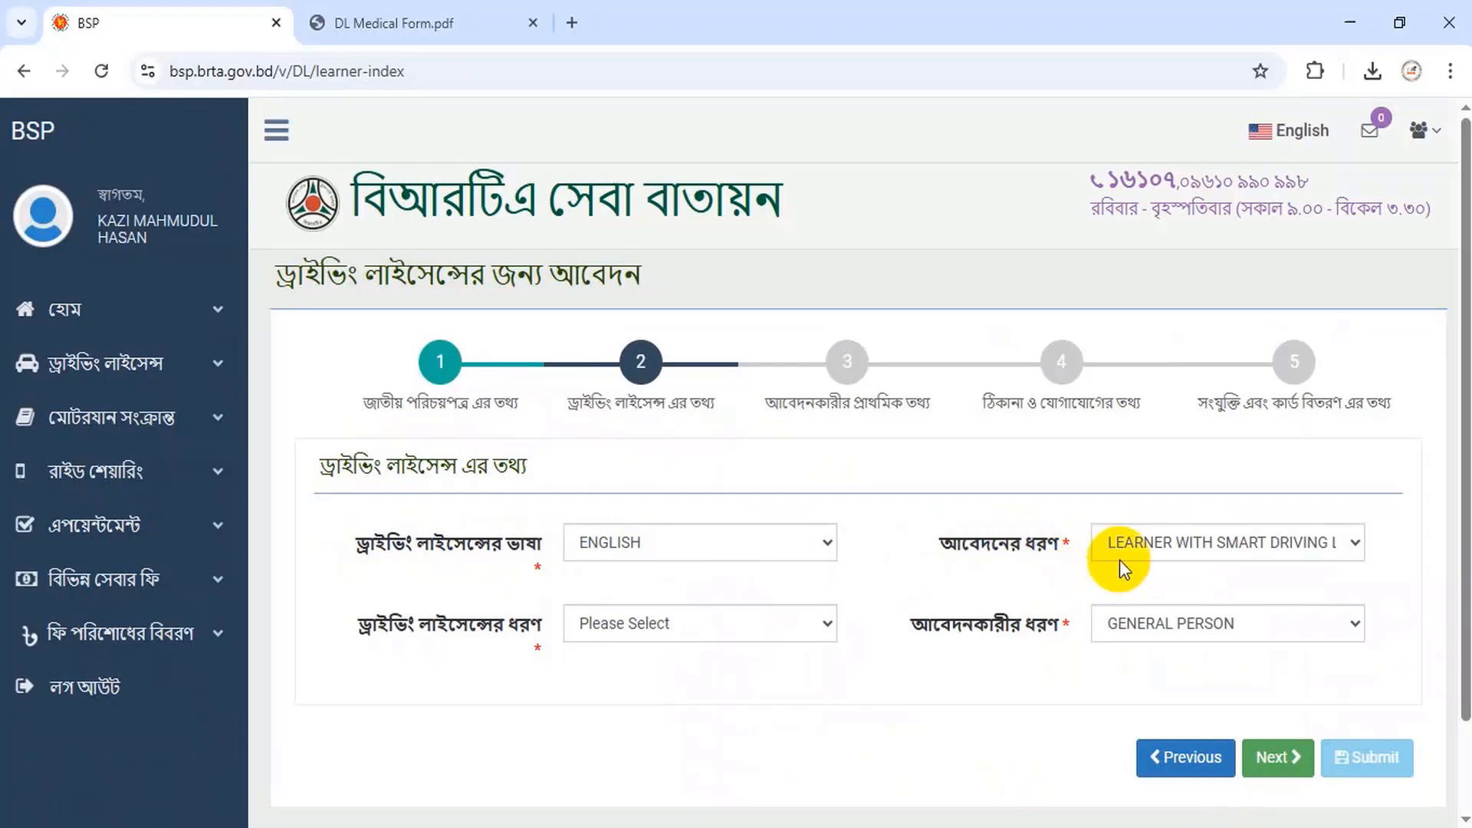
drag(381, 627, 499, 624)
click(656, 660)
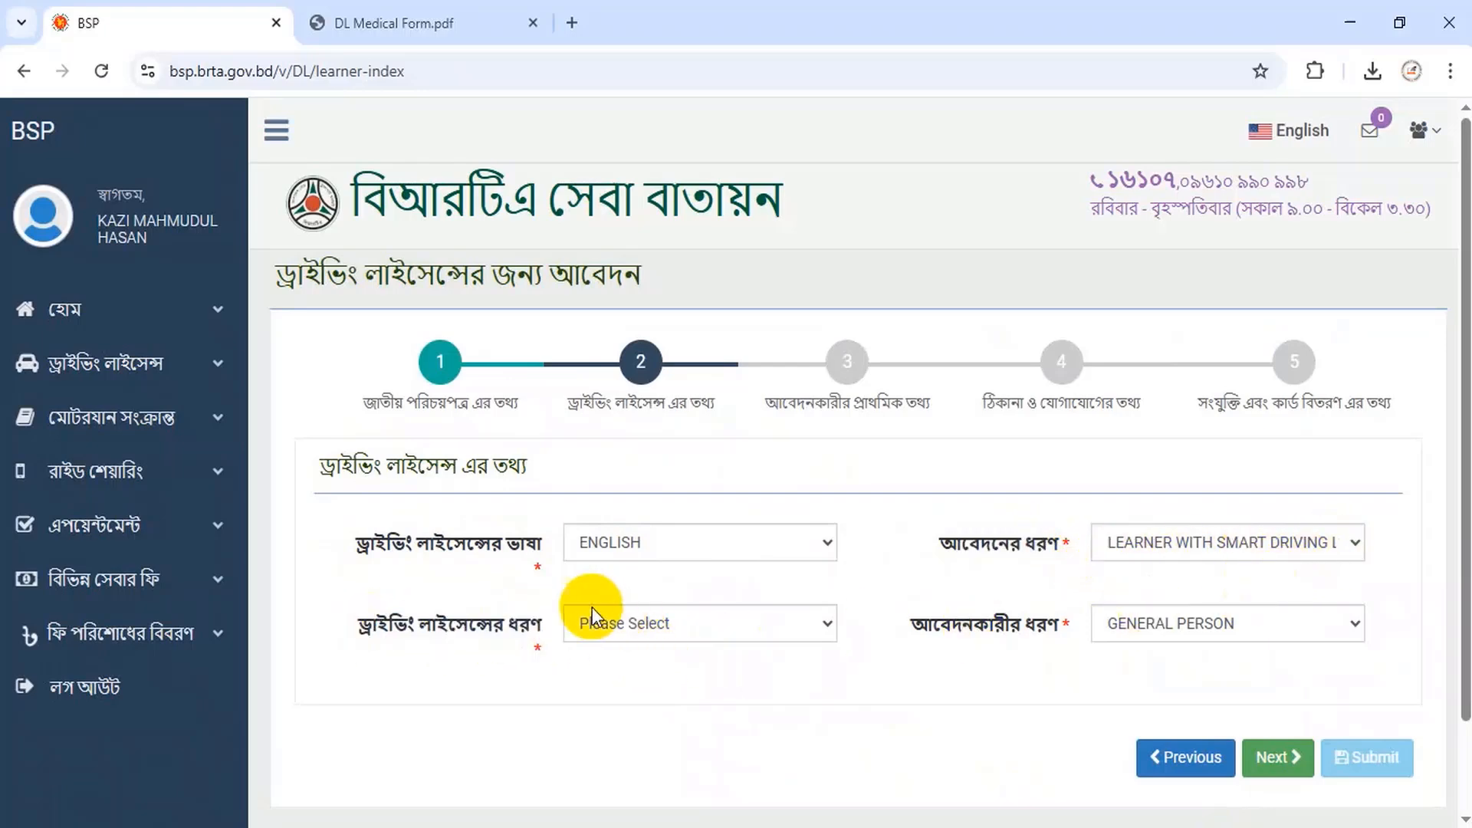
Set the driving licence type to PROFESSIONAL and select the MOTORCYCLE and LIGHT vehicle classes
click(624, 629)
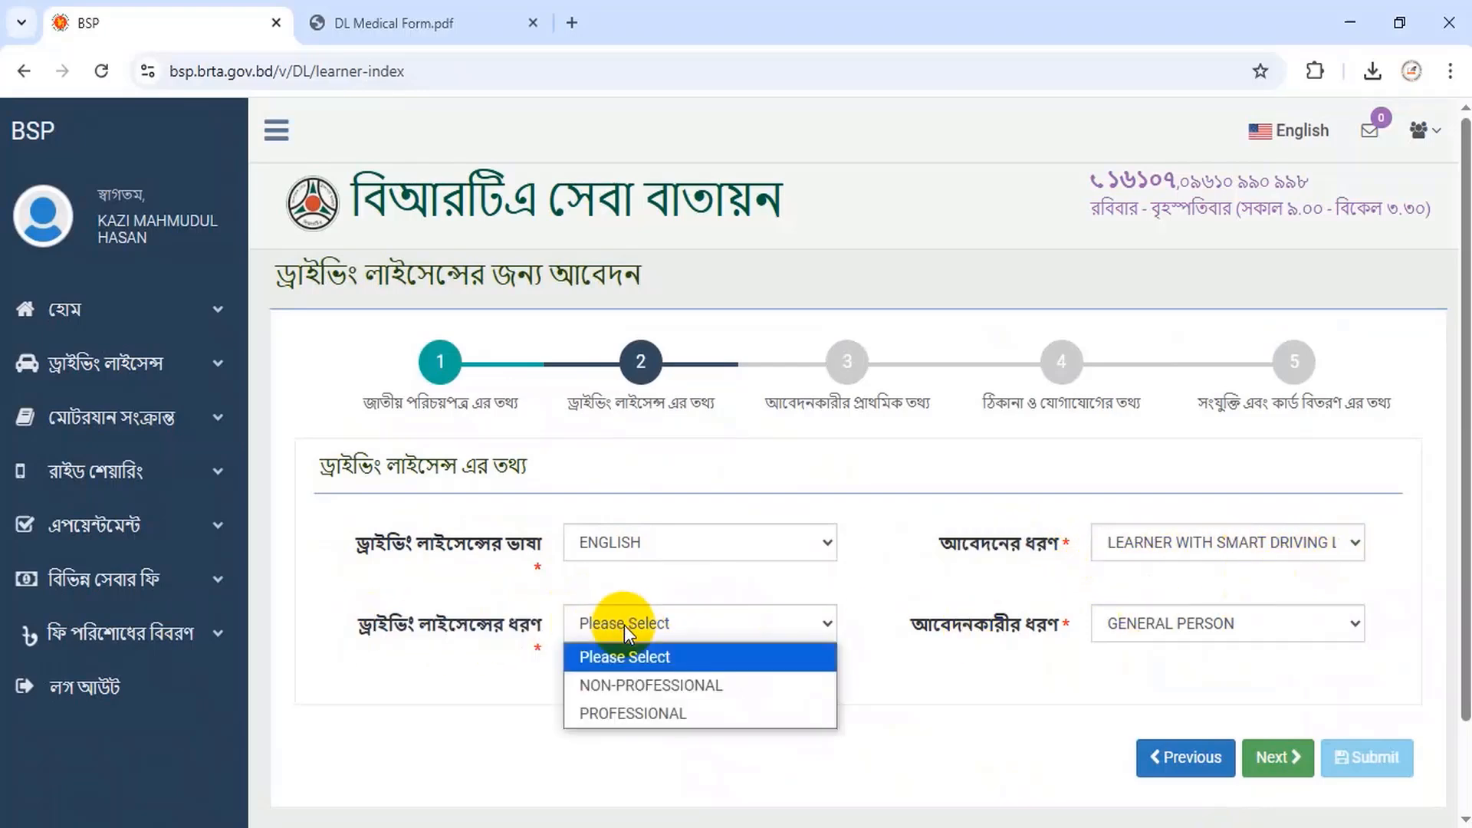
click(629, 715)
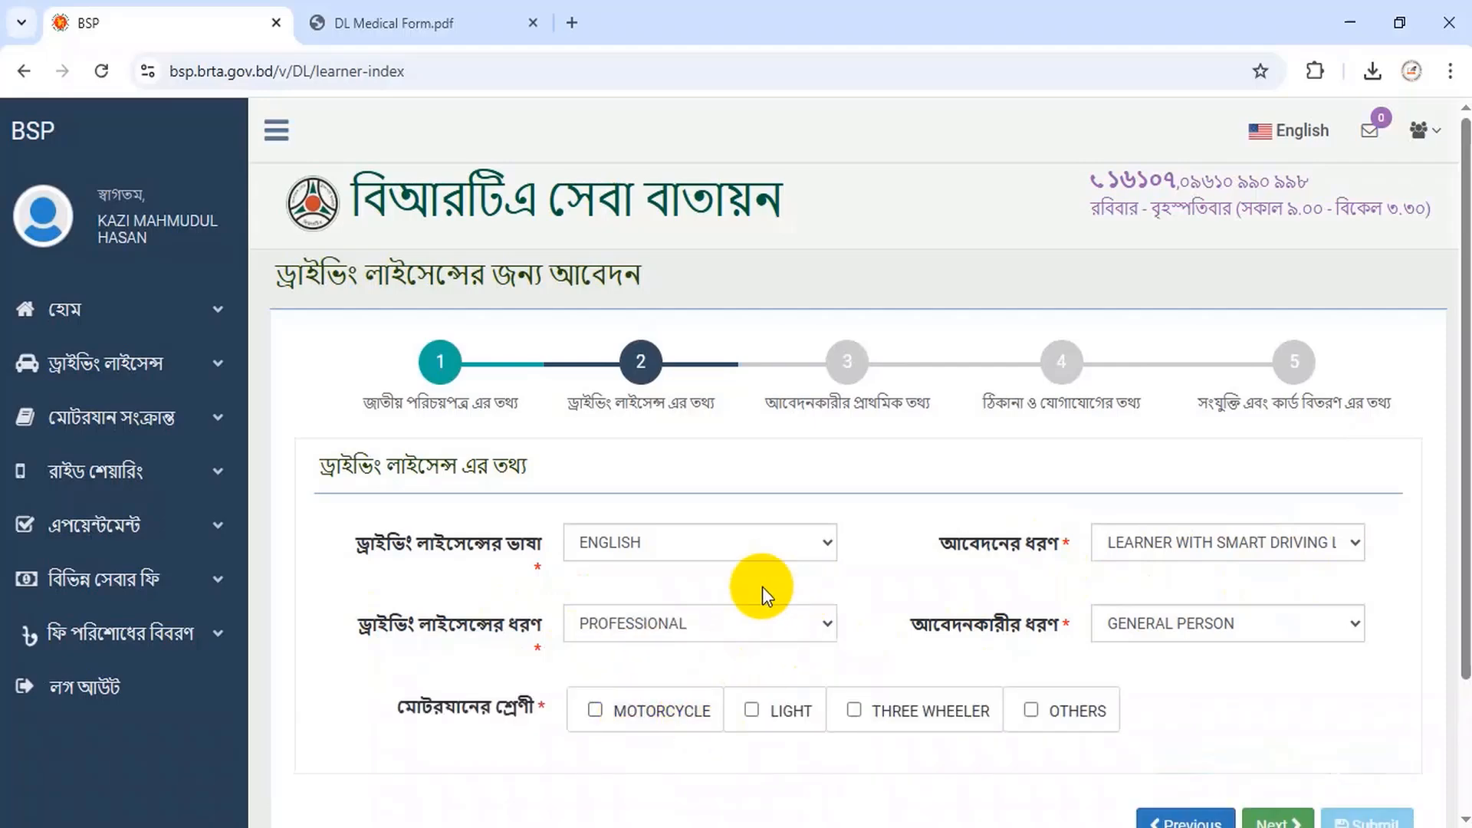
click(596, 713)
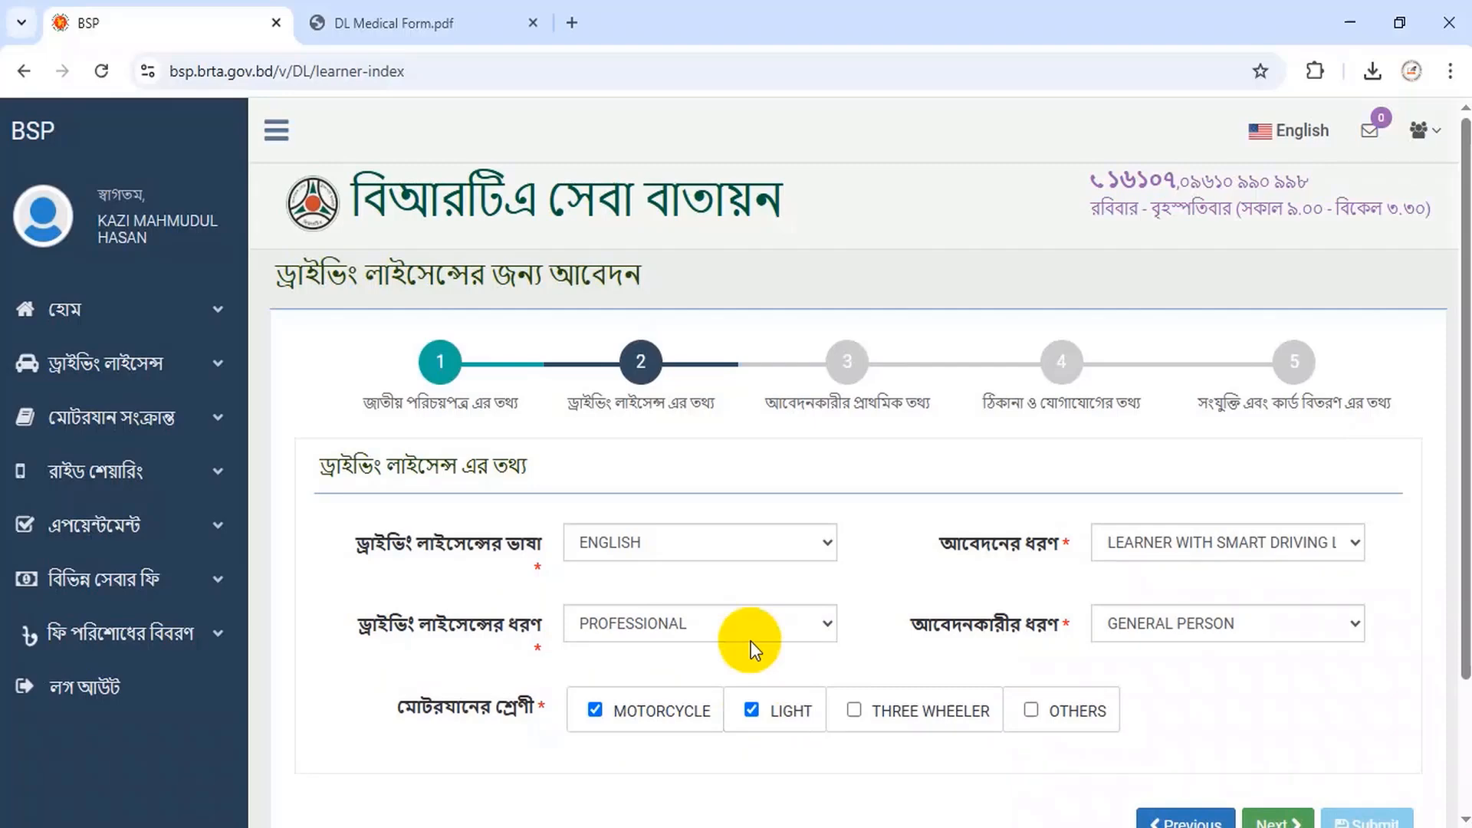
Keep the applicant type as GENERAL PERSON, save the driving licence information, and dismiss the resulting message
click(1138, 627)
click(1137, 627)
scroll(1137, 637, down, 2)
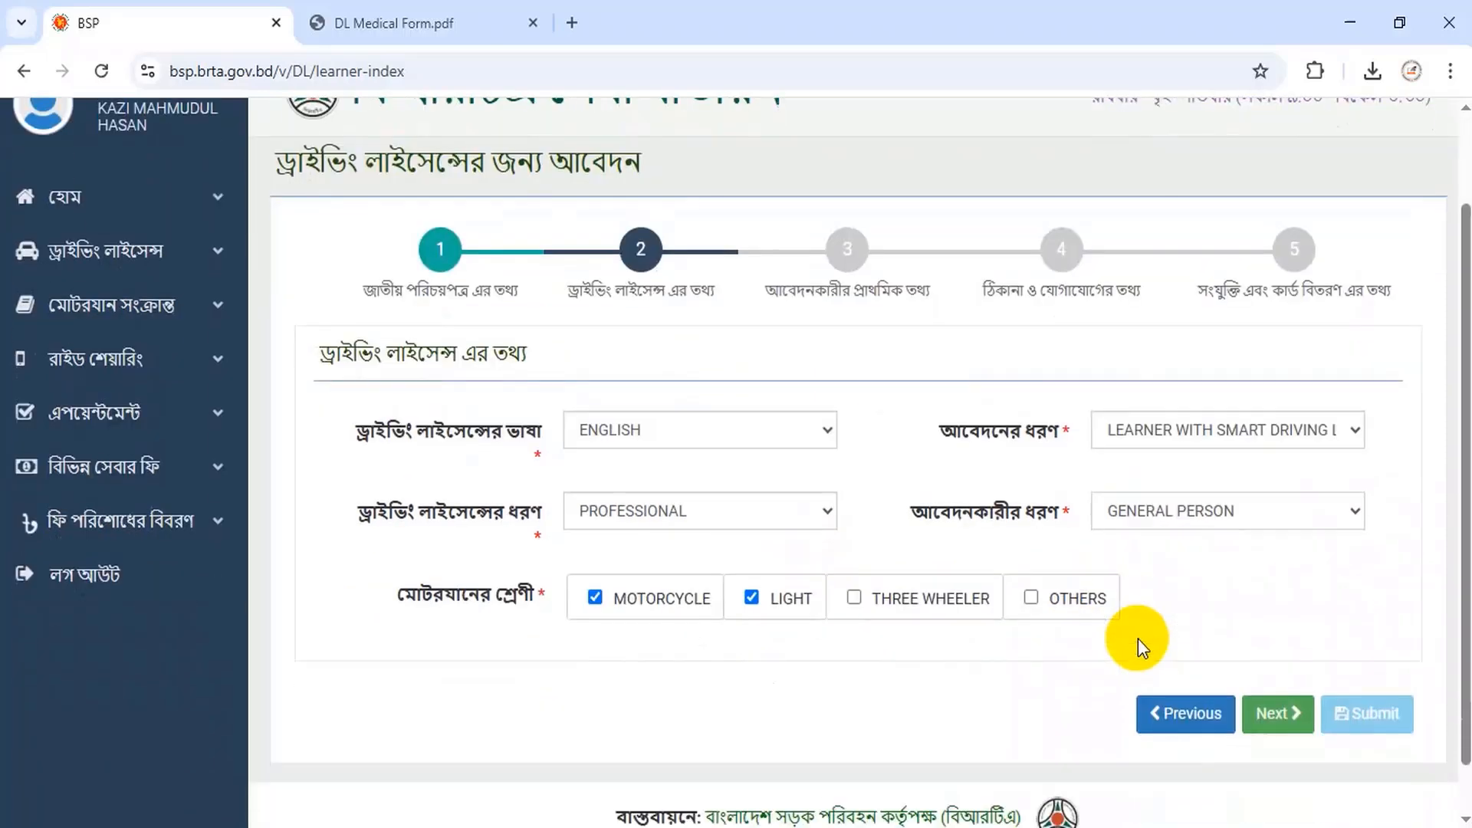
click(1277, 717)
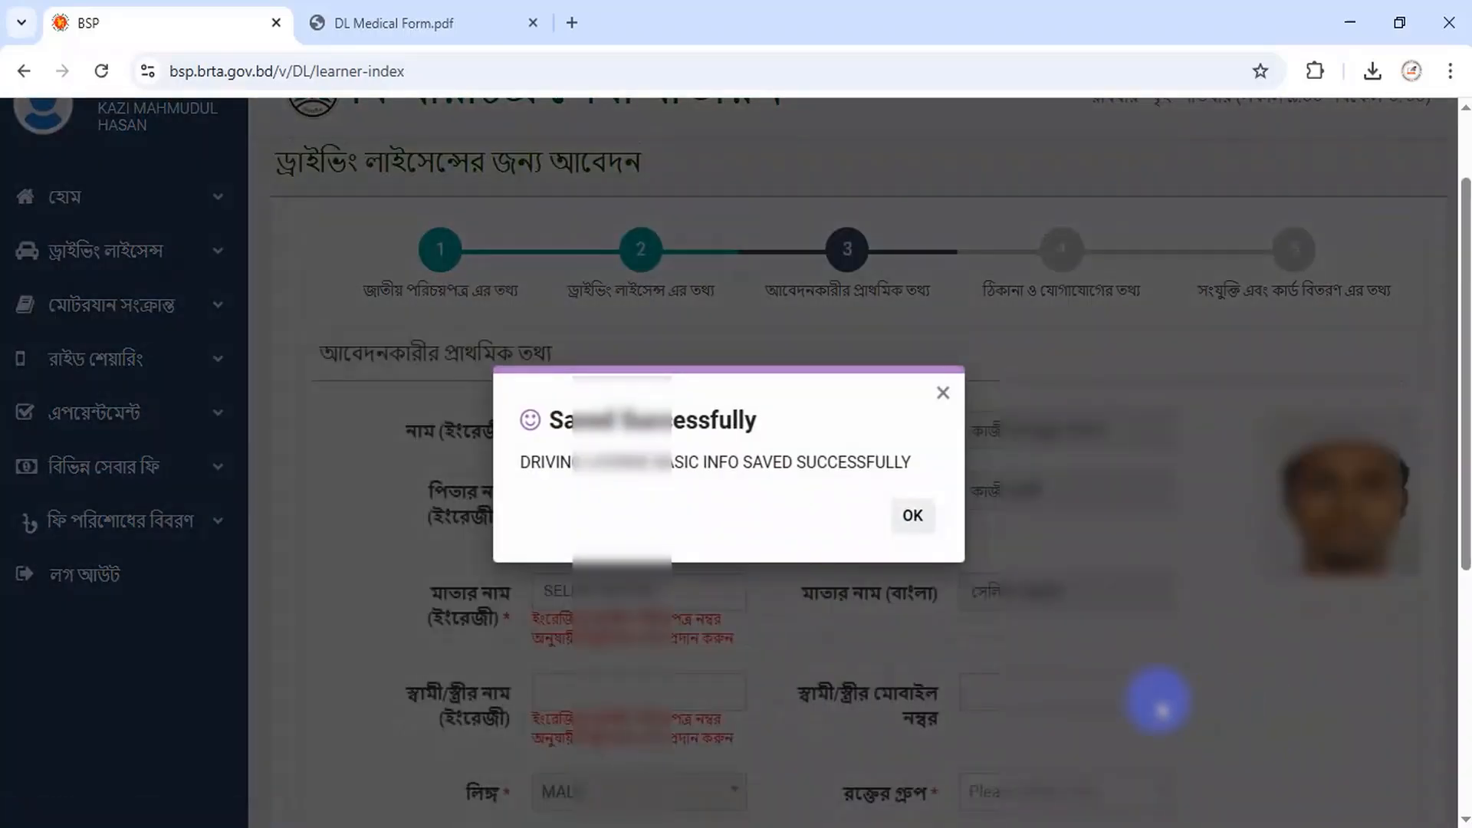
click(912, 515)
Enter the spouse's name in English and the spouse's mobile number in the applicant's basic information
scroll(912, 537, down, 5)
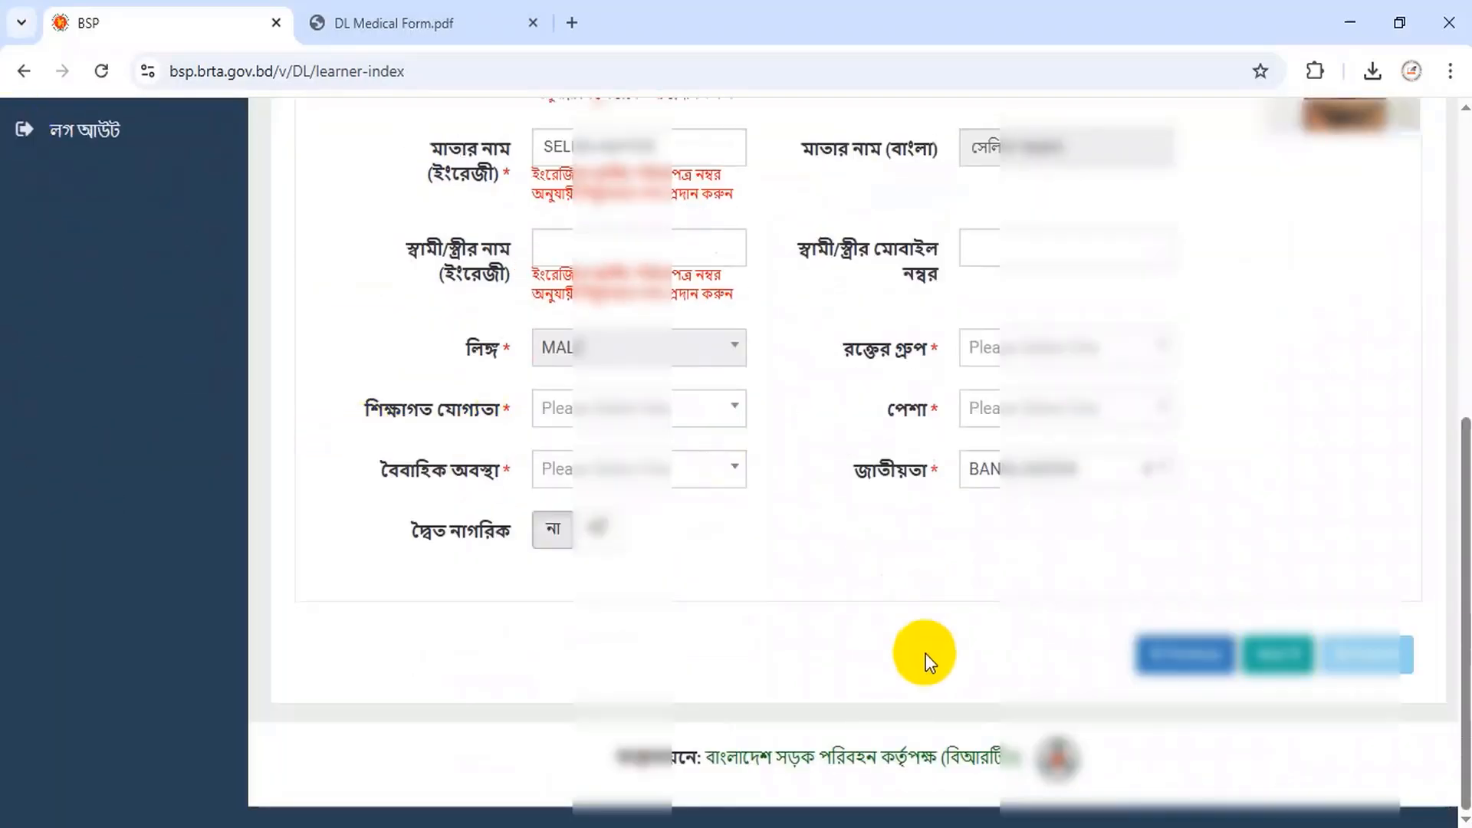
scroll(913, 636, up, 3)
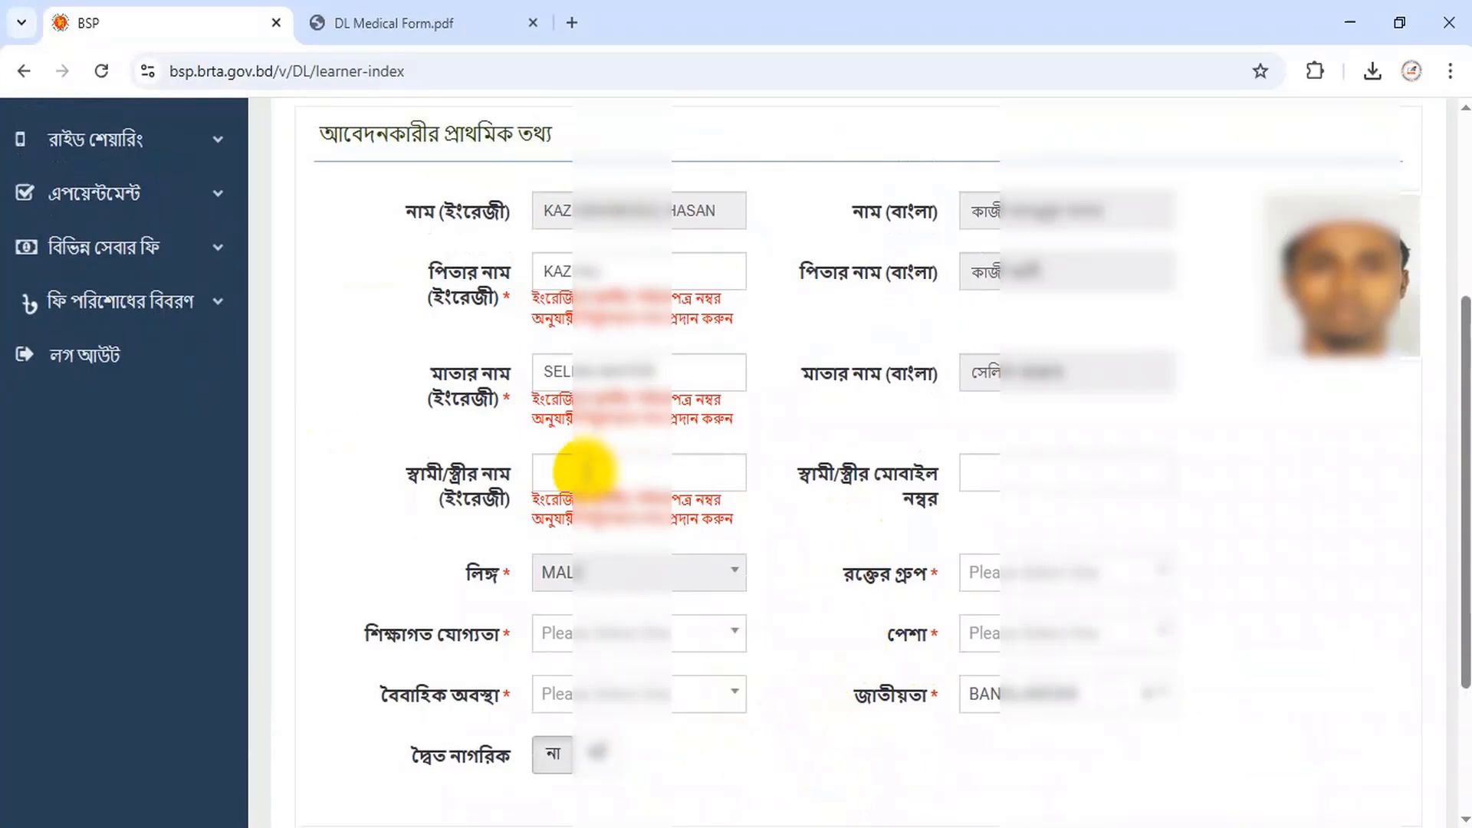
scroll(611, 546, up, 1)
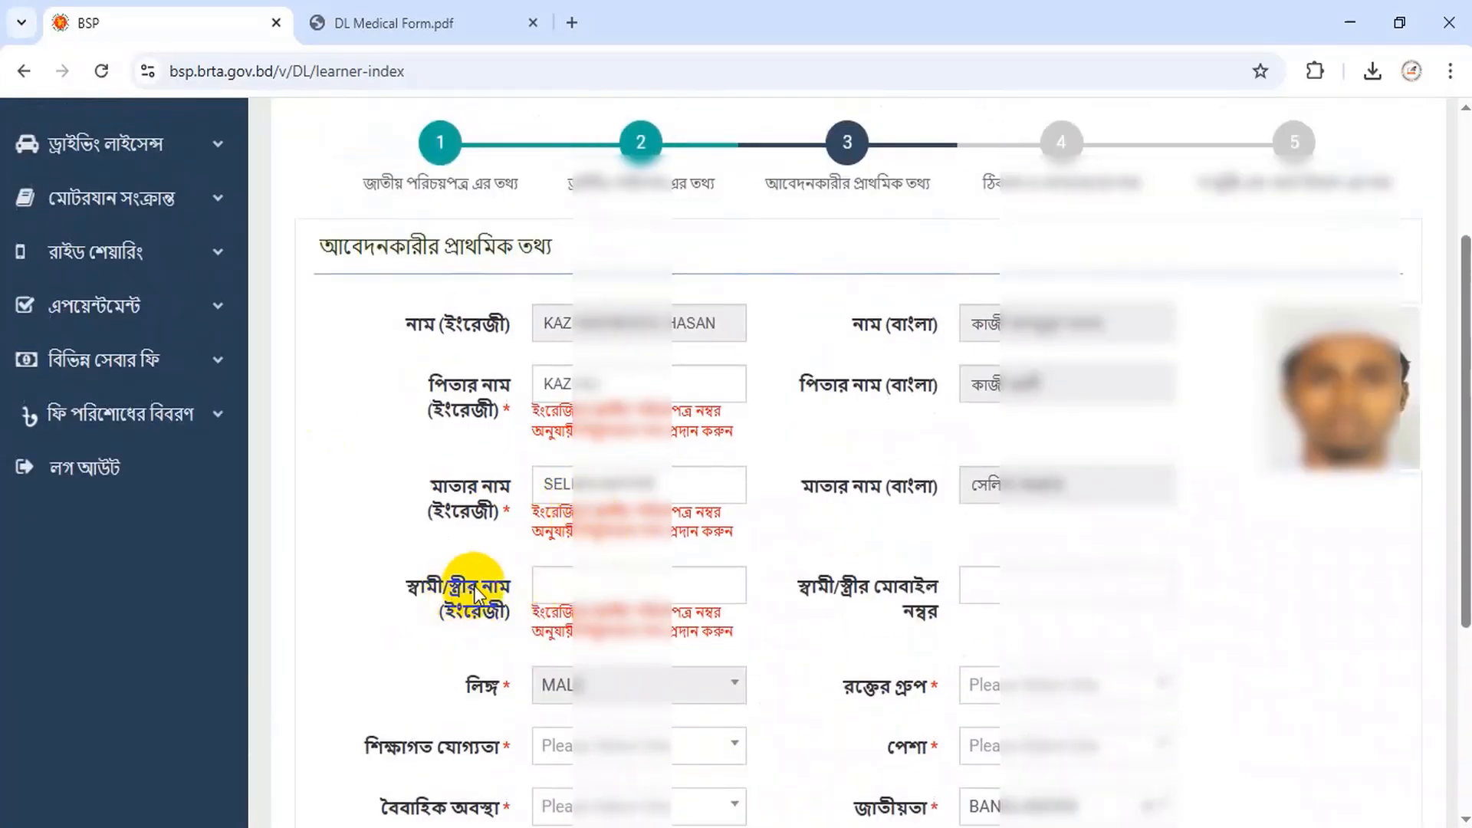
scroll(491, 575, down, 1)
click(609, 486)
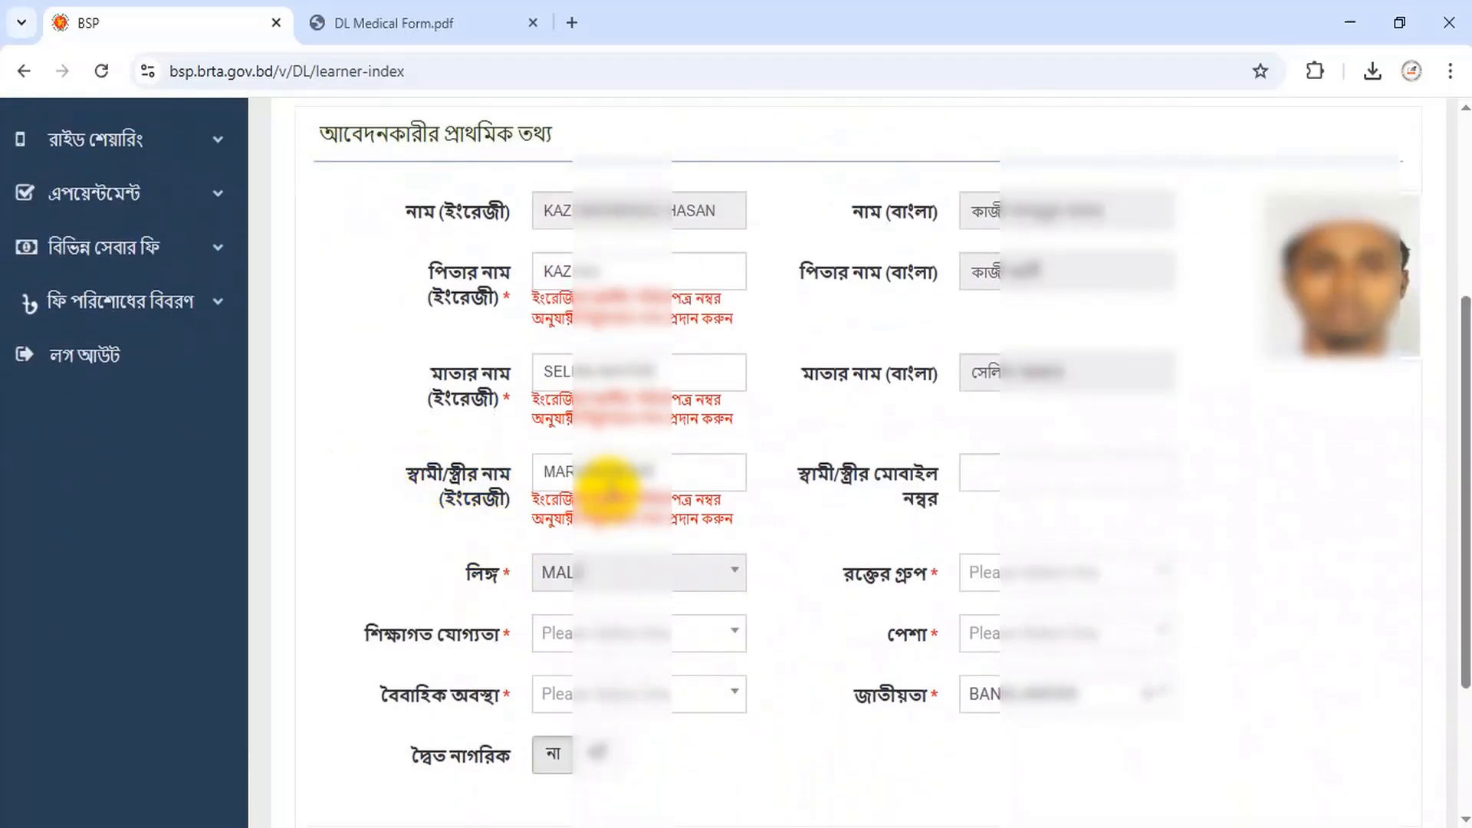
click(1006, 472)
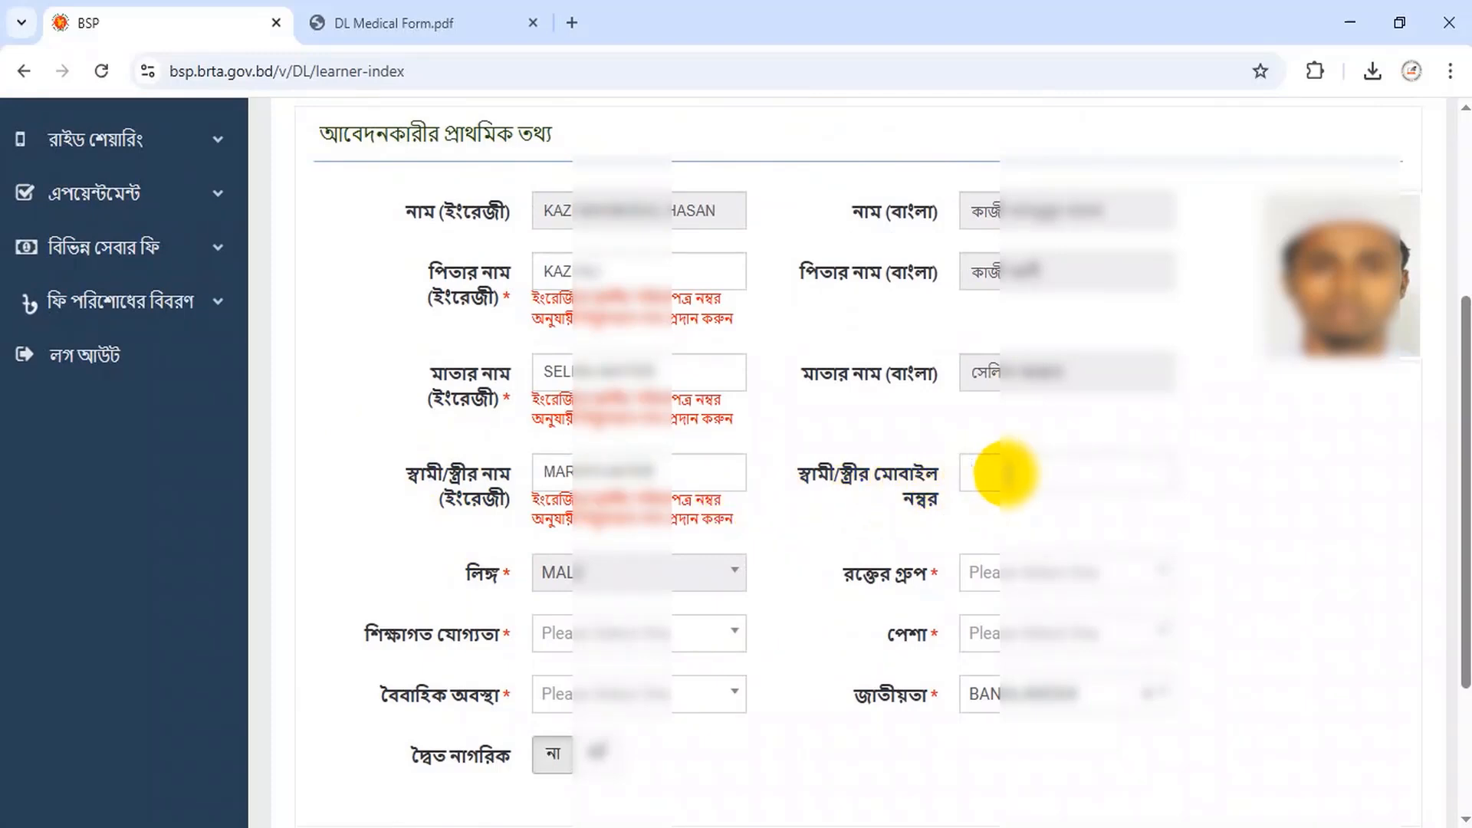
drag(1044, 472, 981, 483)
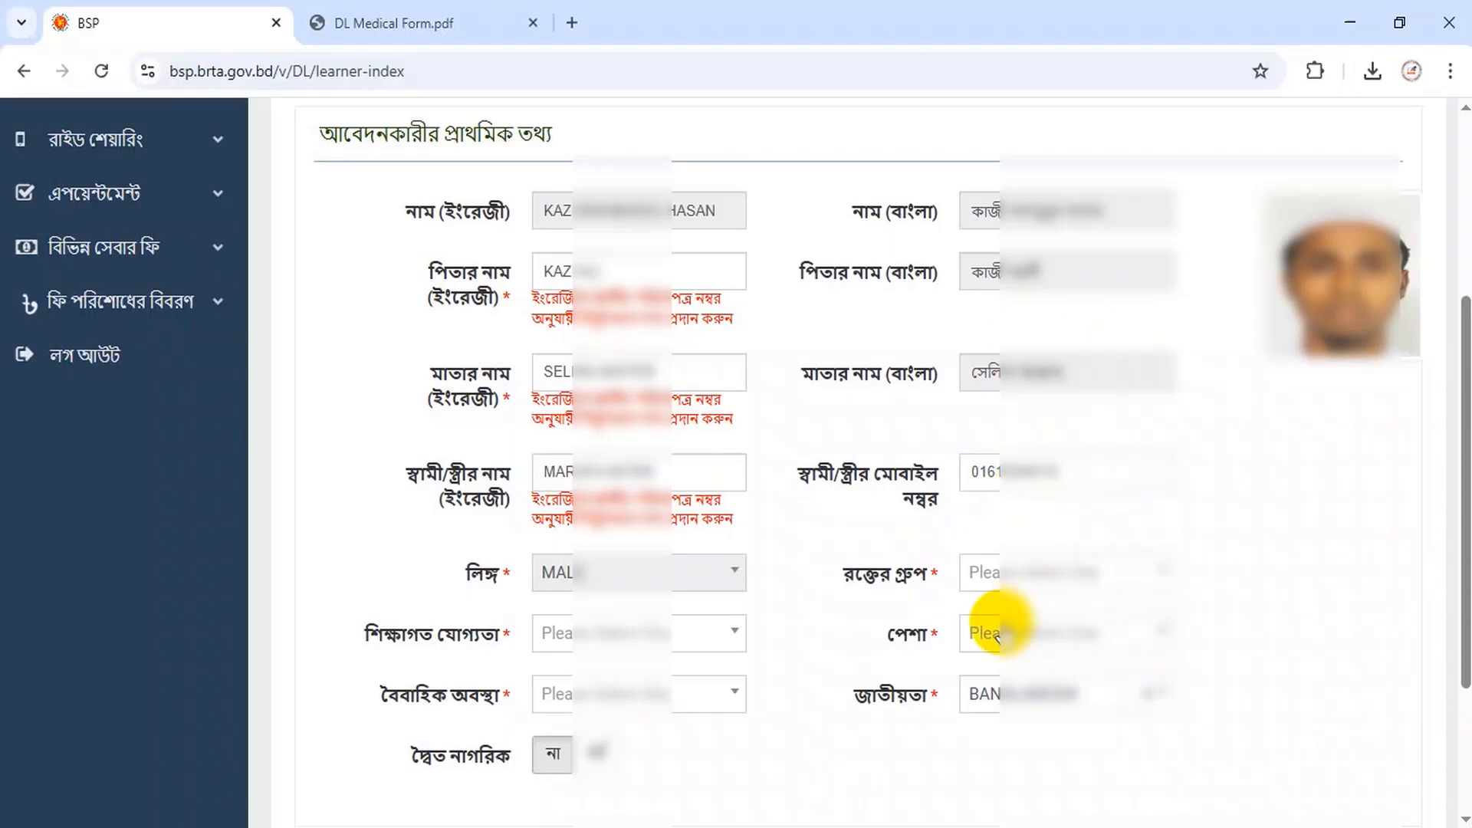
Set the applicant's blood group to O(+)VE and the educational qualification to the master's or equivalent option
click(1011, 582)
scroll(1025, 429, down, 2)
click(1027, 495)
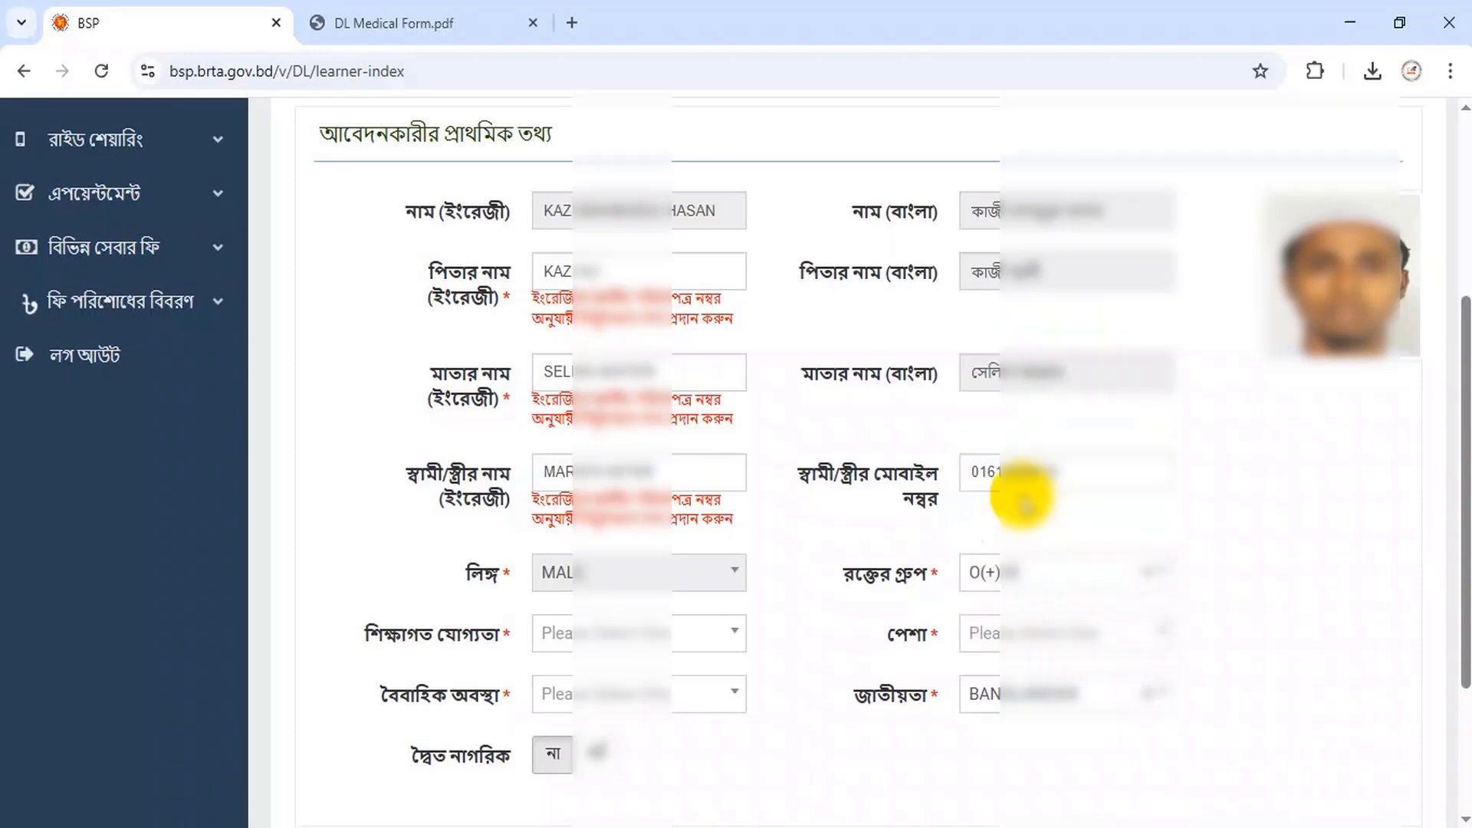
scroll(728, 598, down, 1)
click(638, 525)
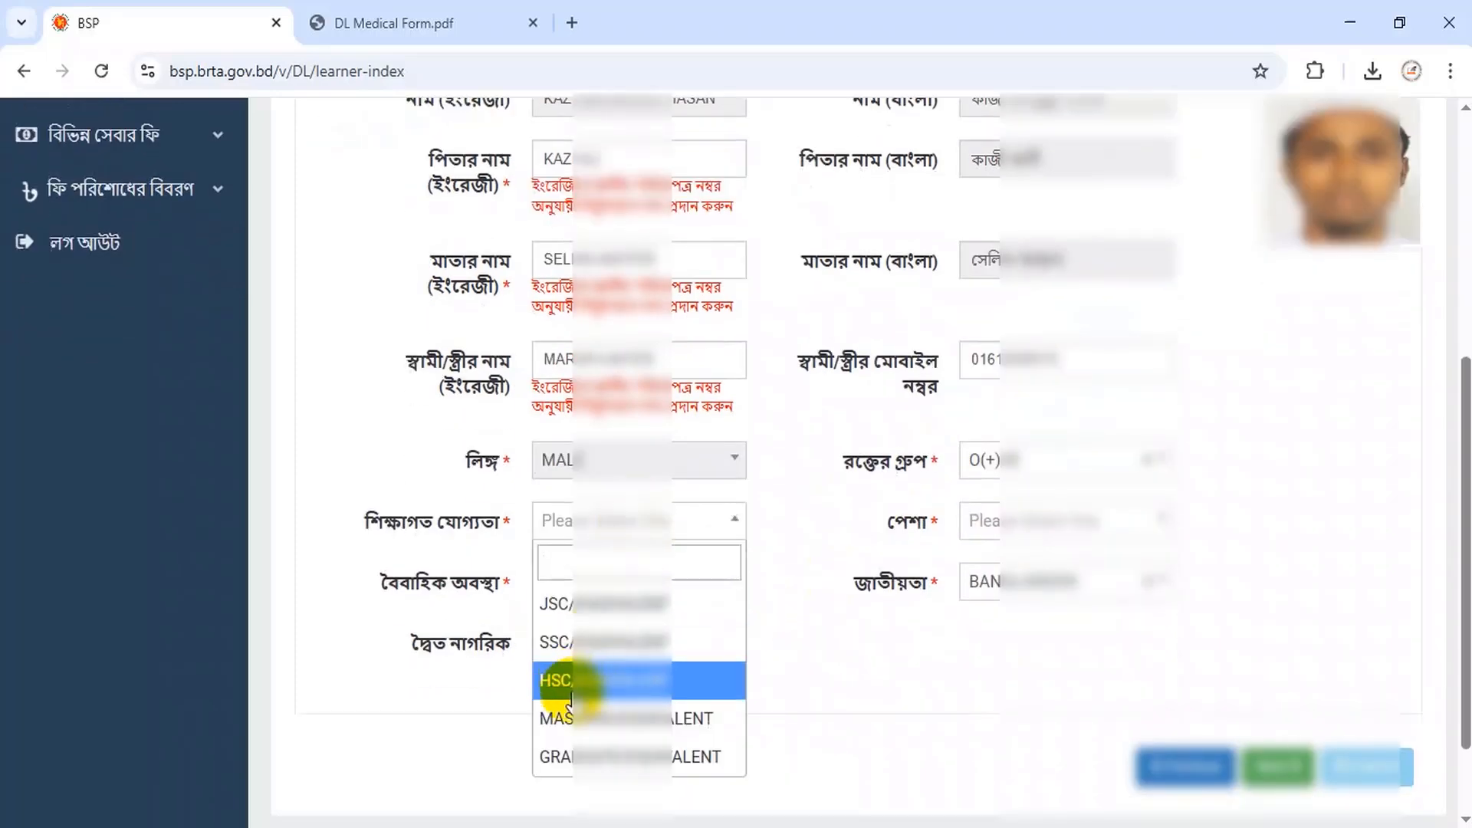
click(661, 718)
Set the applicant's occupation to PRIVATE SERVICE and the marital status to MARRIED
click(1022, 529)
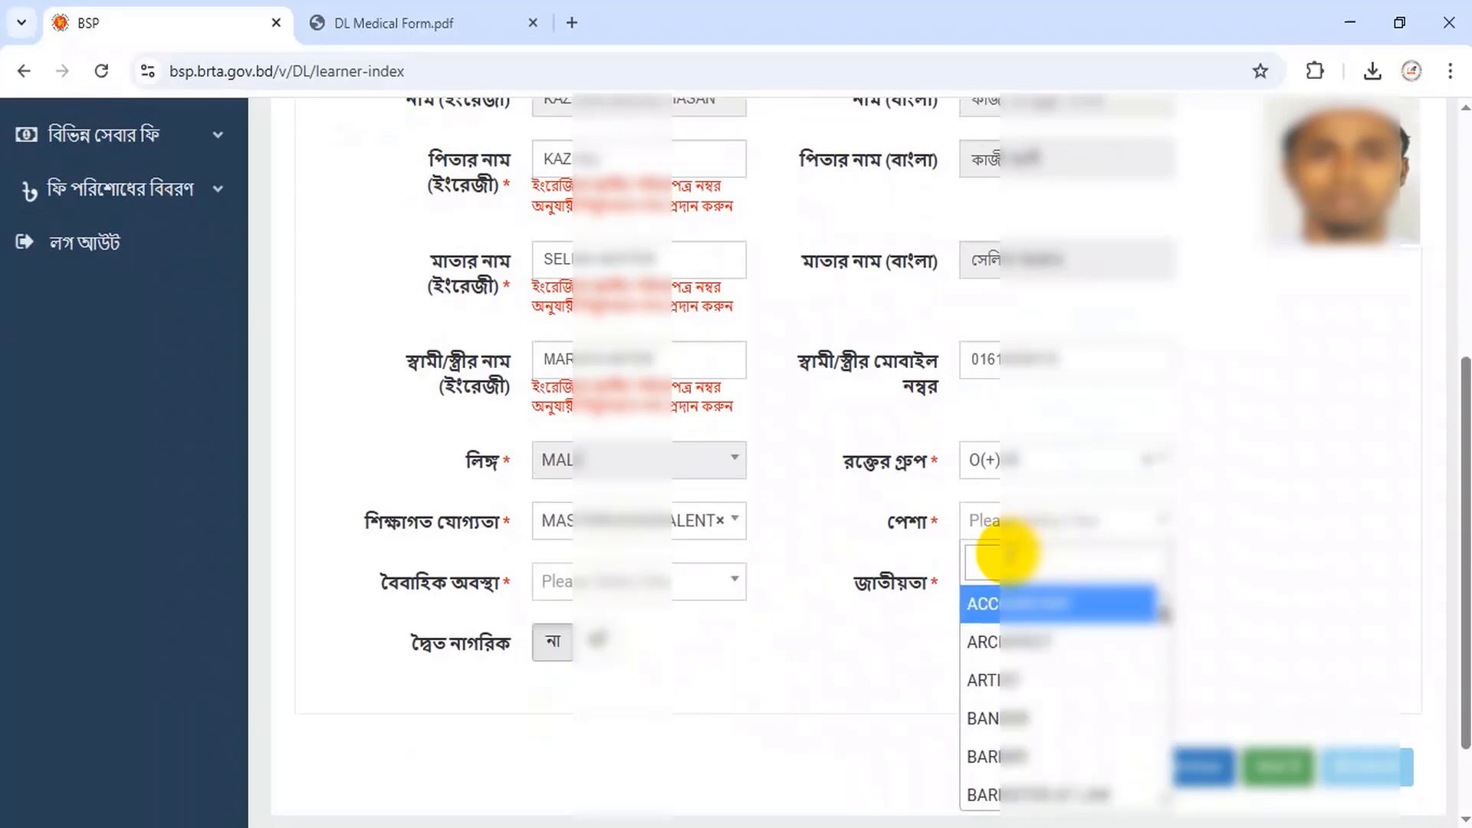
text(PRIV)
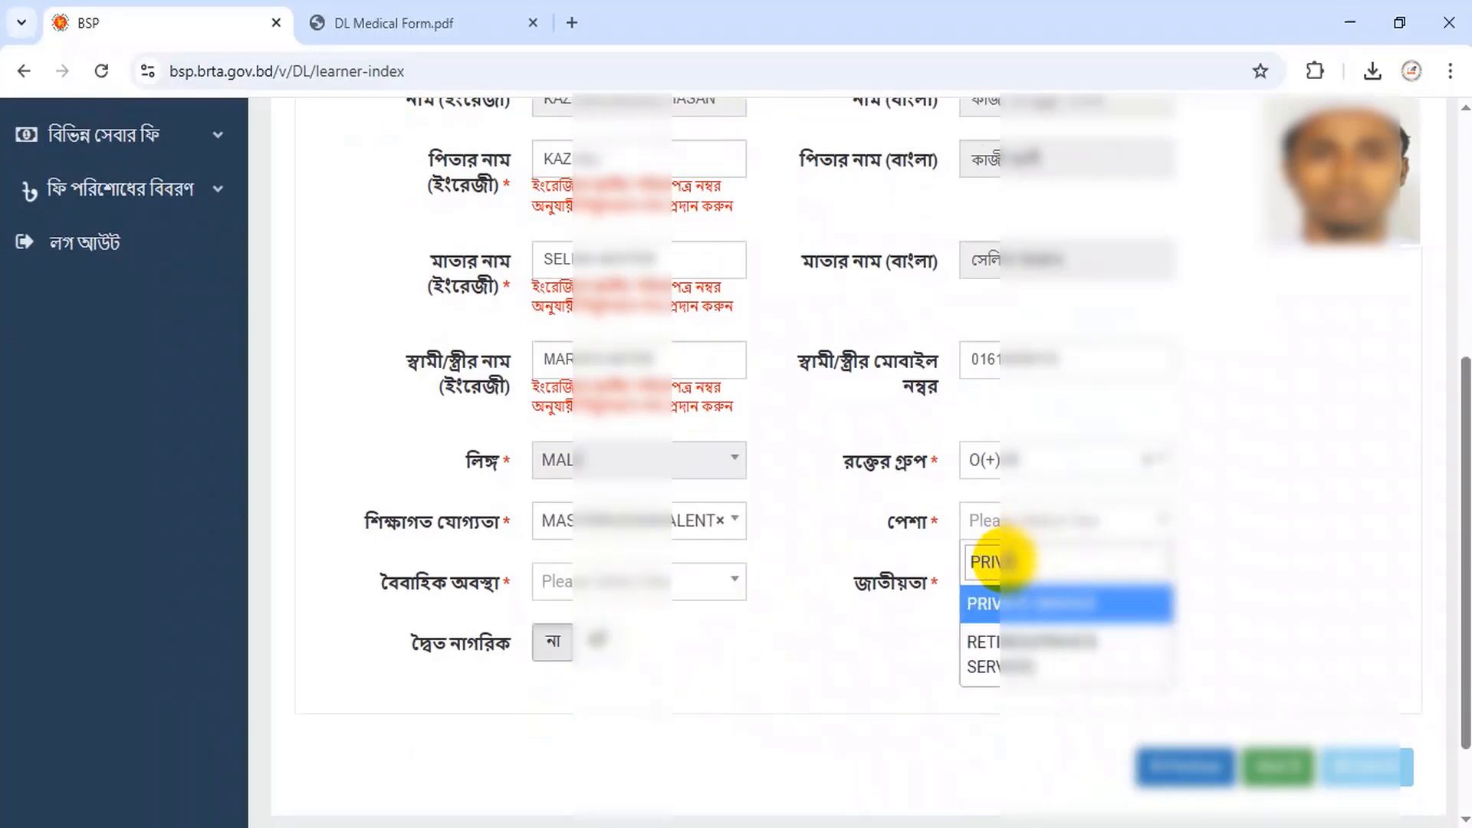
click(1015, 606)
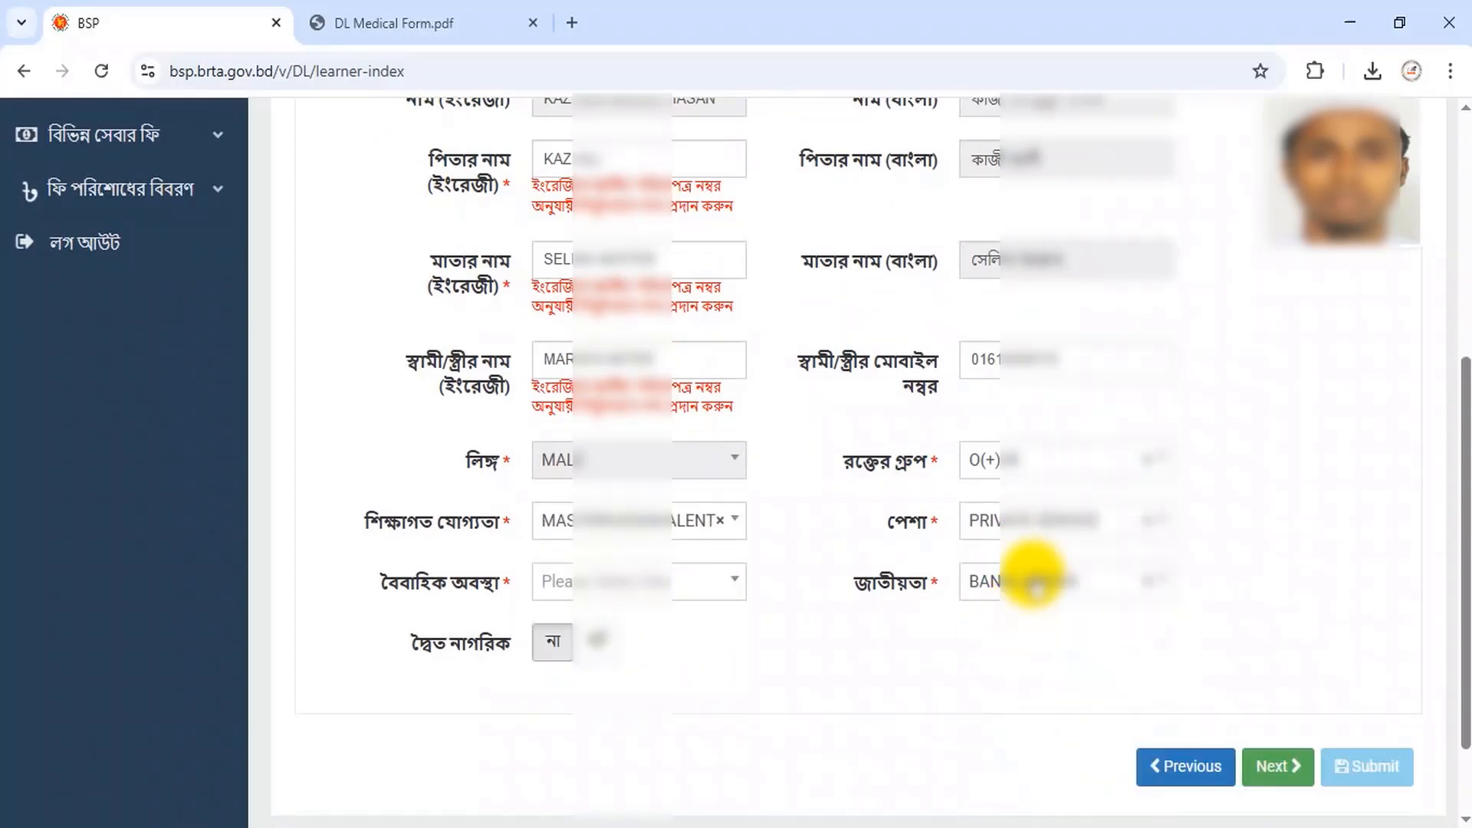
click(622, 590)
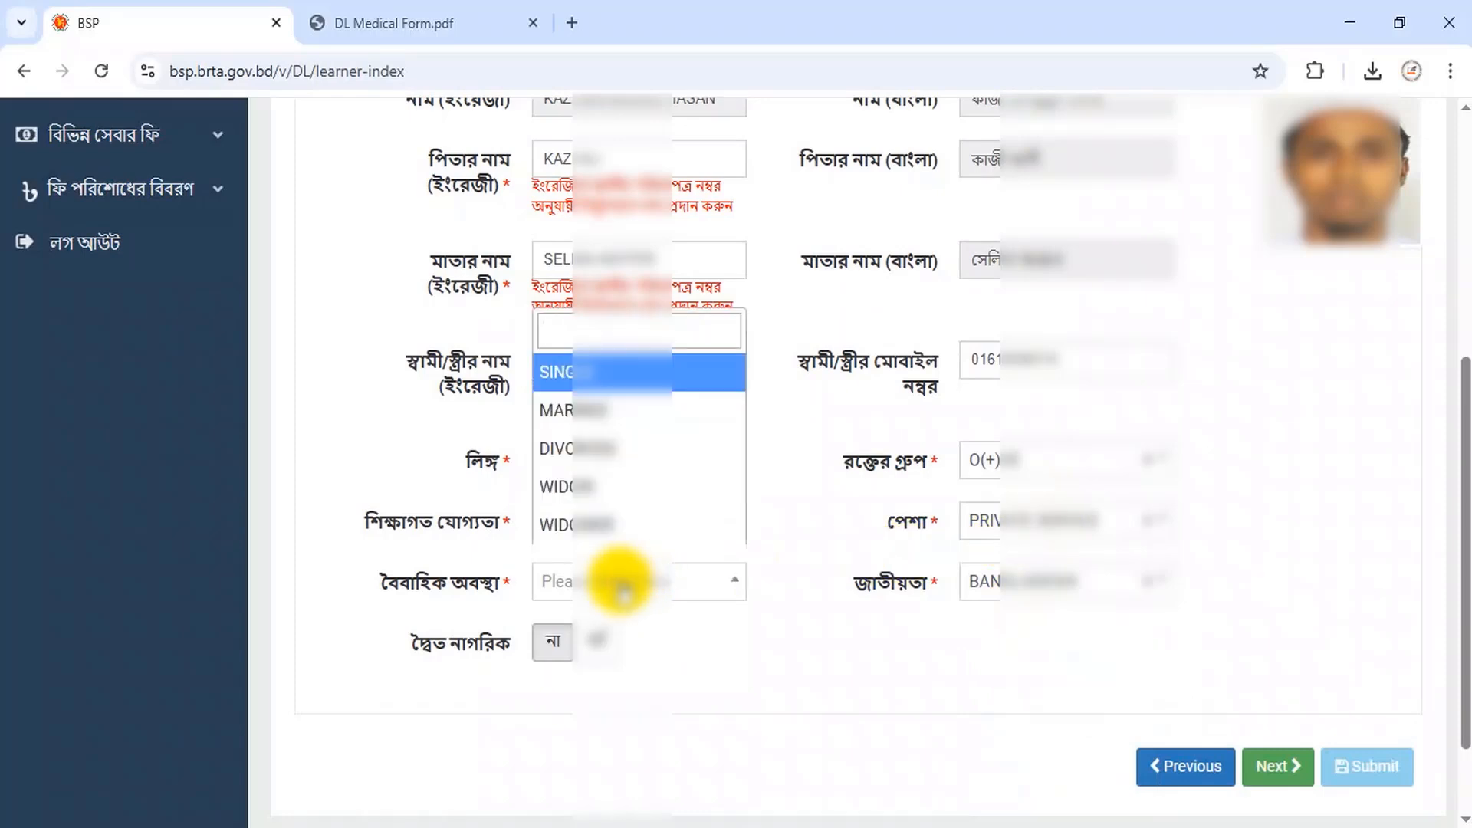
text(MARRIED)
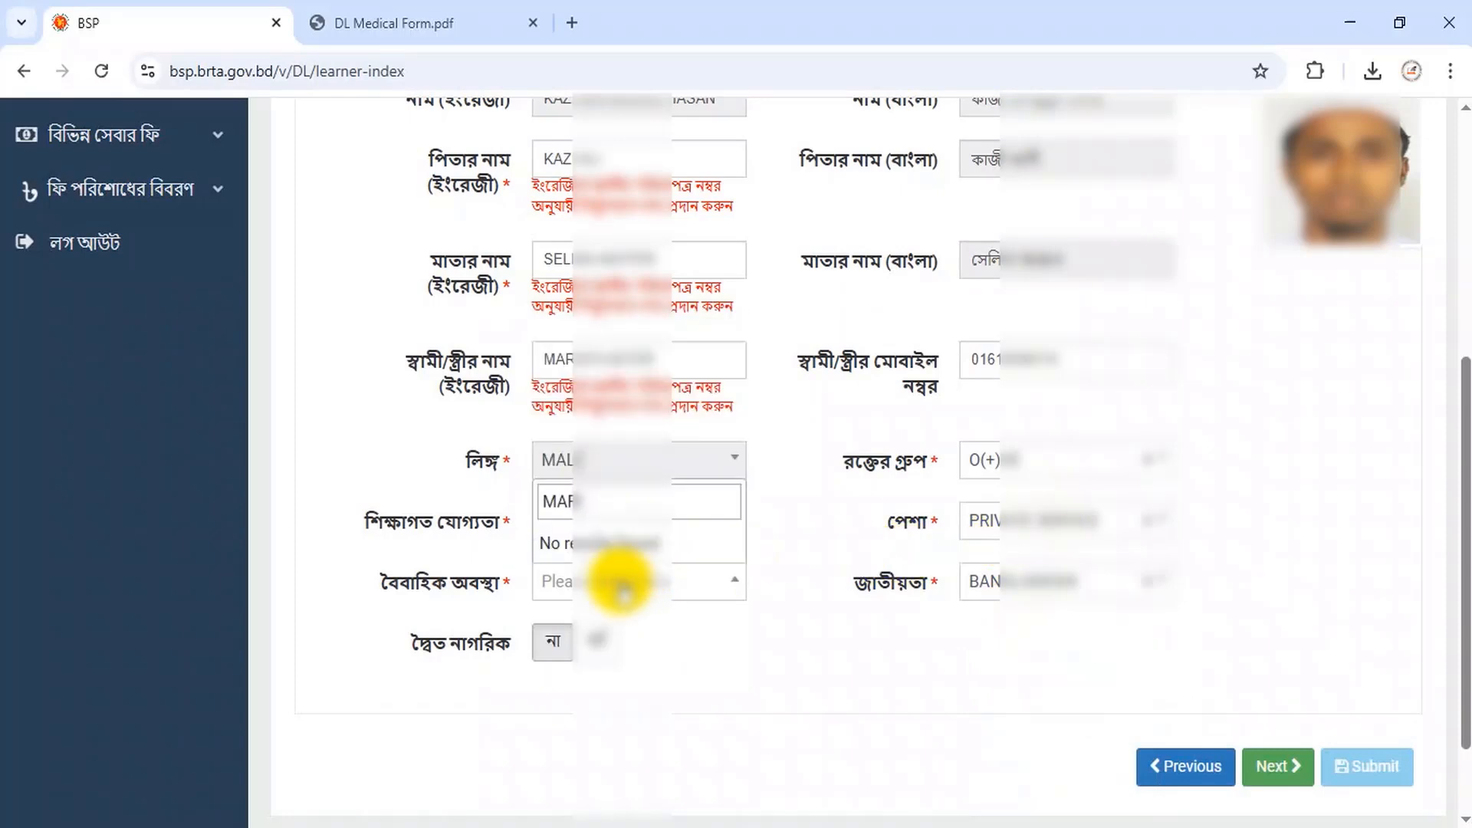
key(BackSpace)
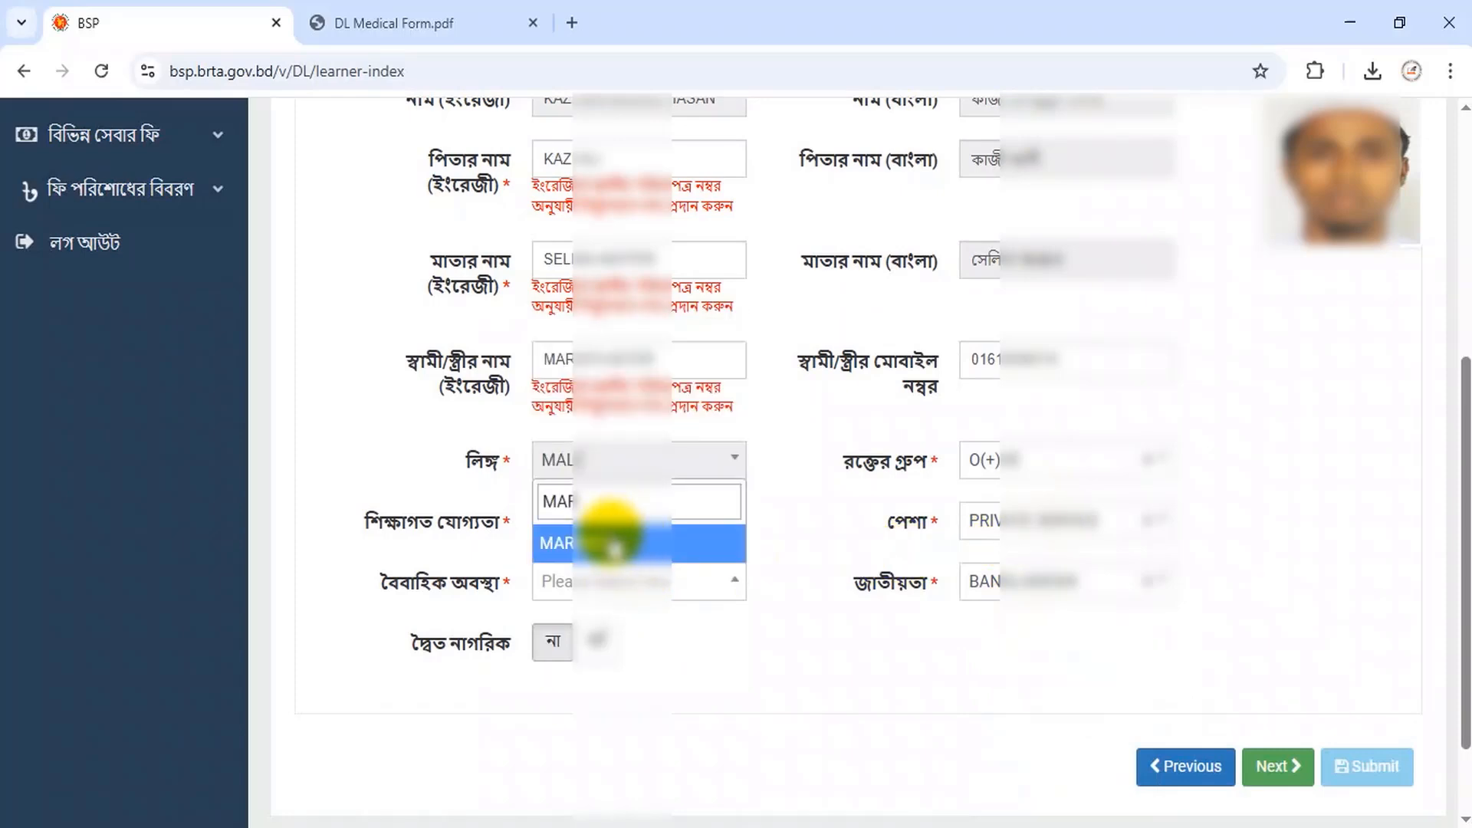
click(628, 542)
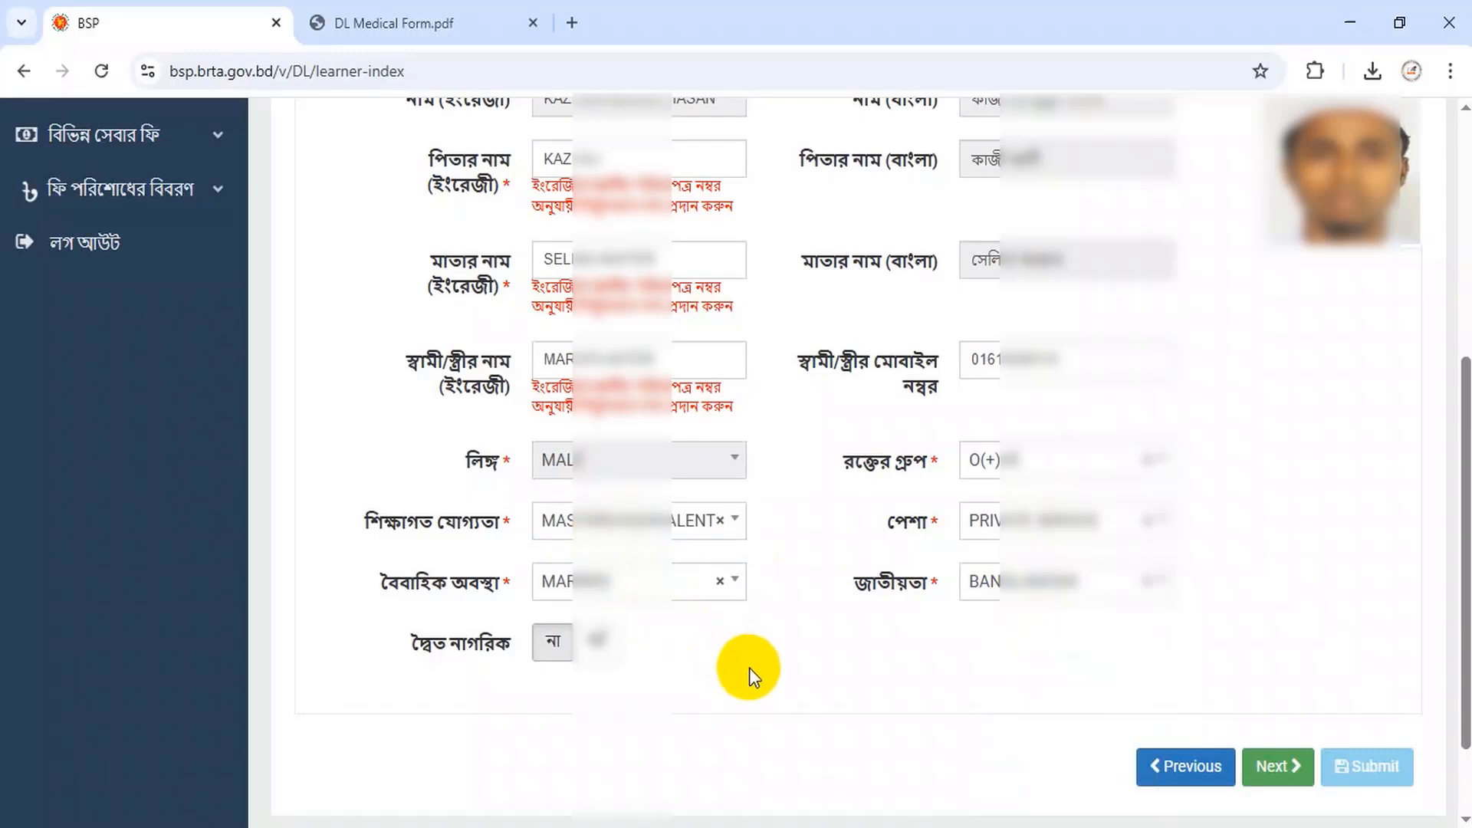
Save the applicant's basic information and dismiss the resulting message
scroll(905, 636, down, 2)
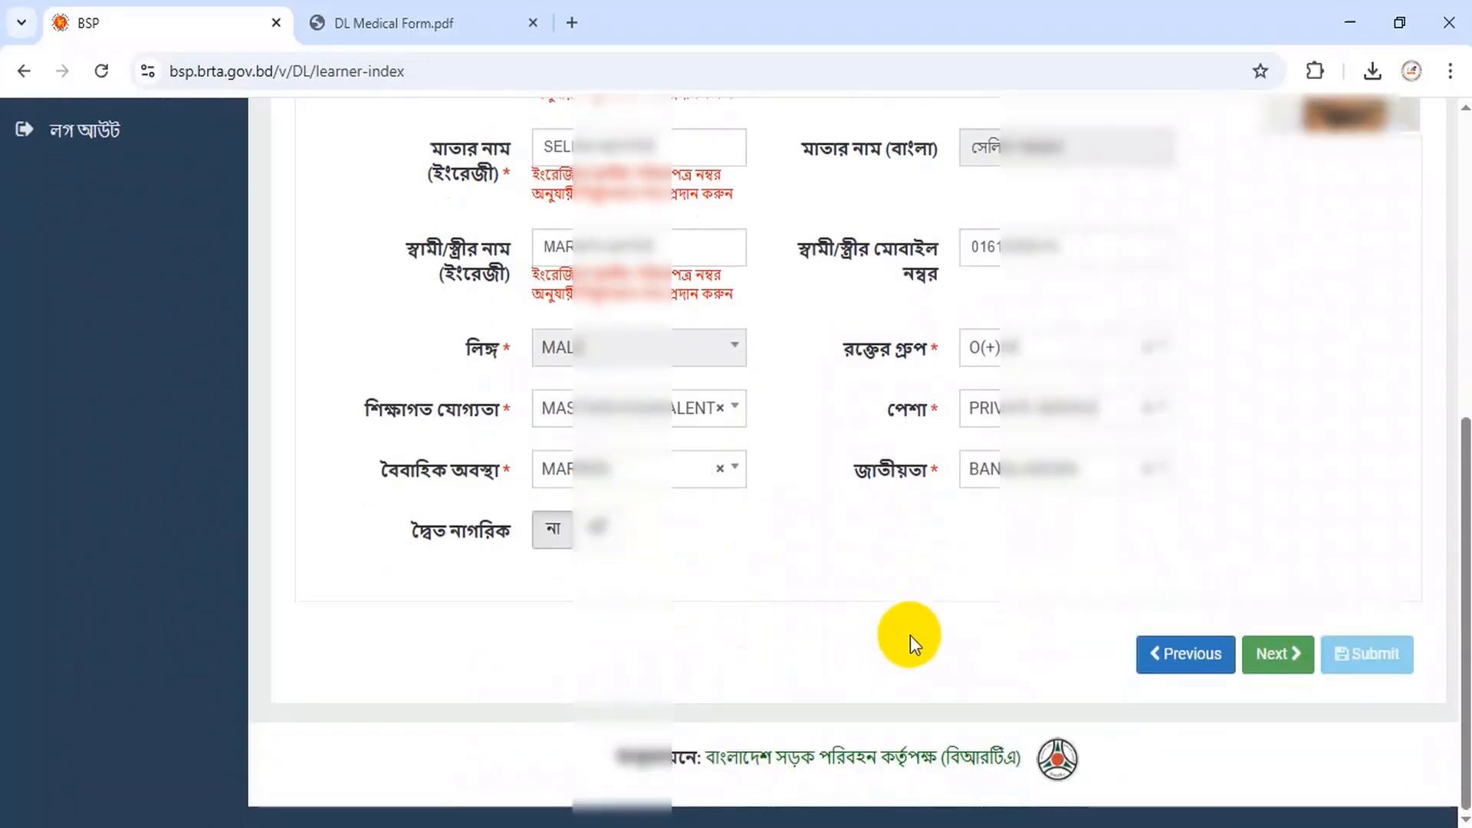
click(1294, 656)
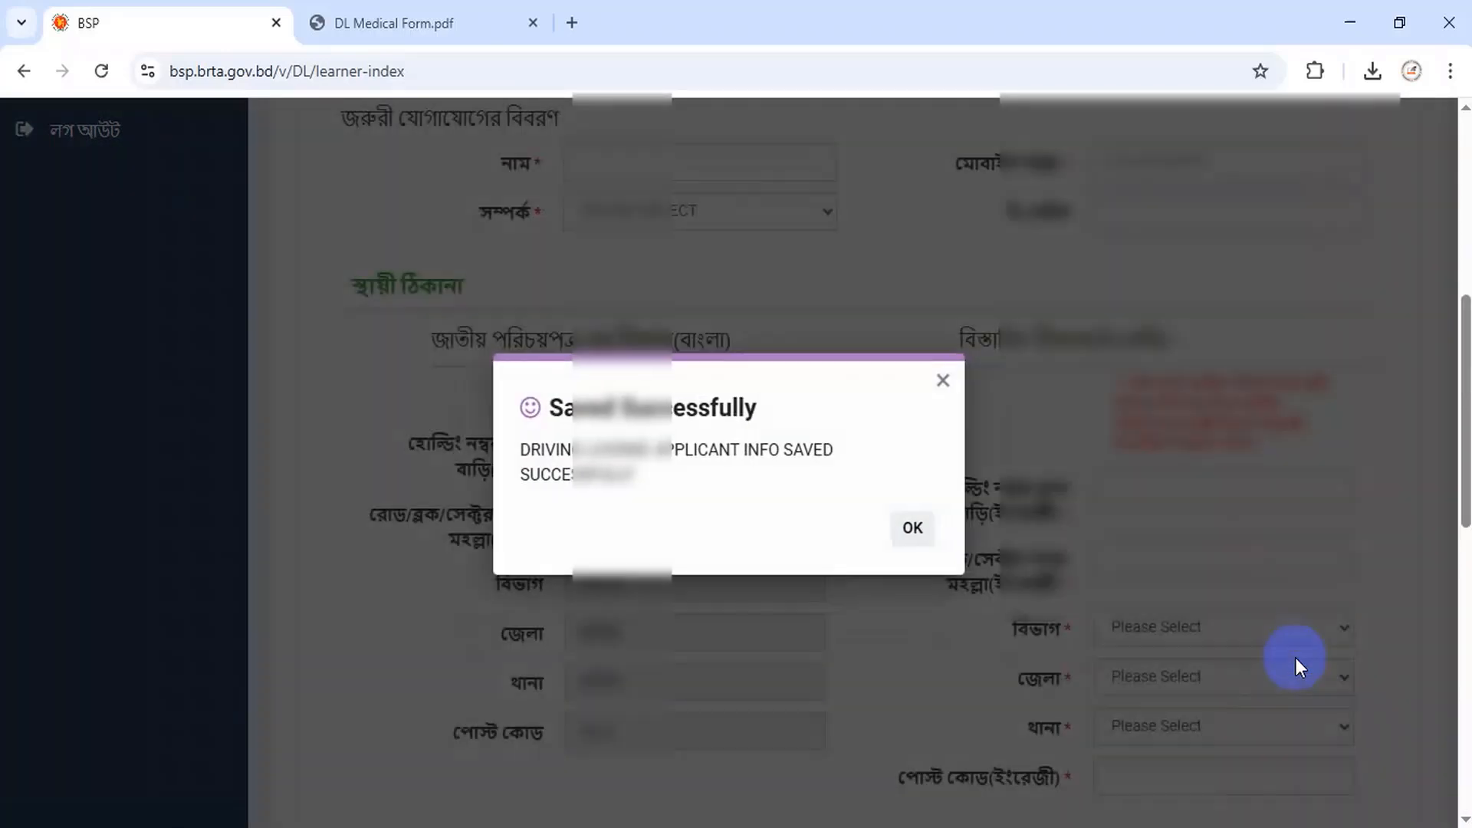
click(911, 527)
Enter the emergency contact's name in the address and contact information
scroll(811, 562, down, 12)
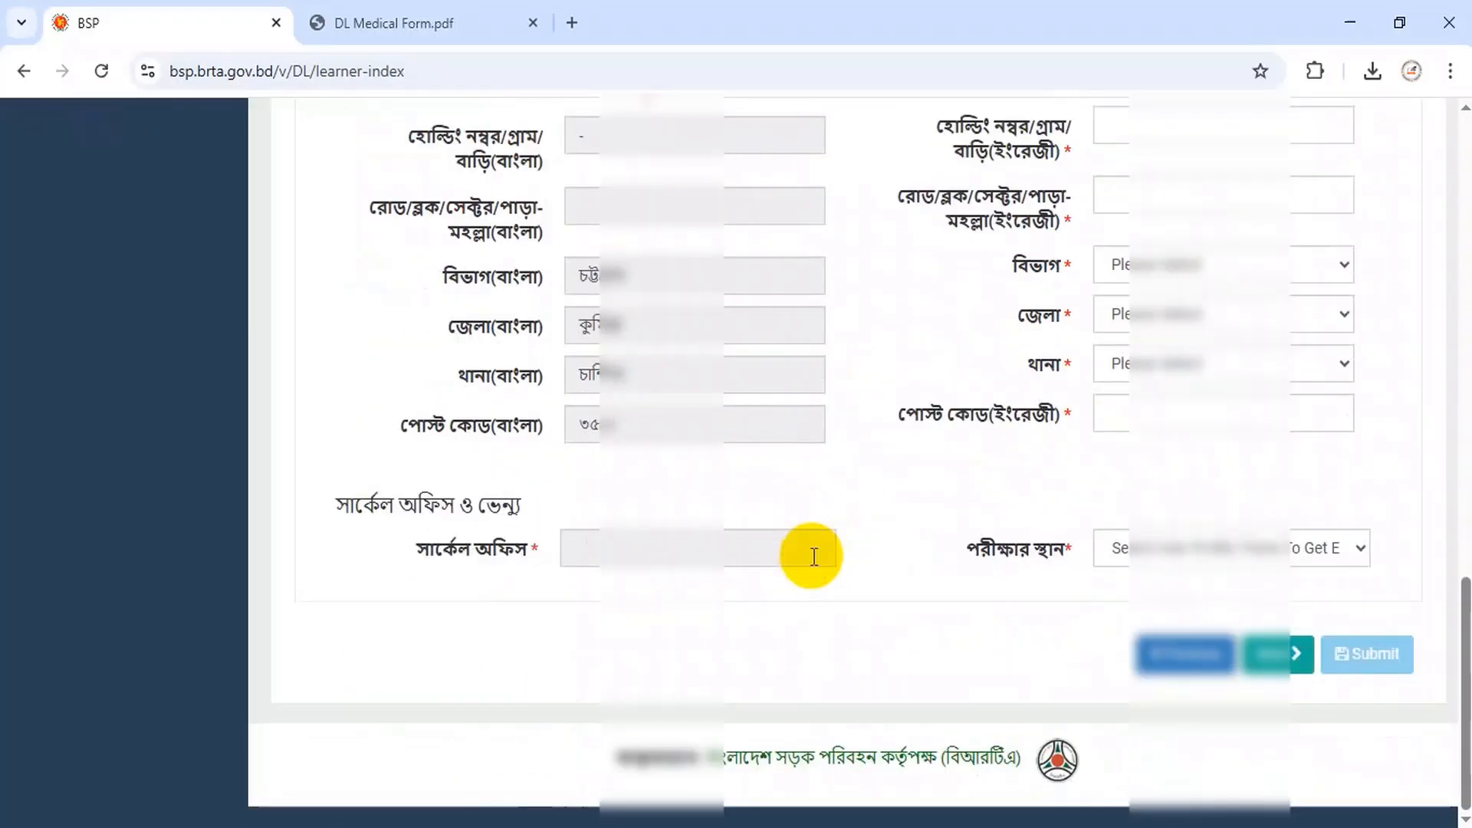
scroll(811, 552, up, 8)
scroll(813, 557, up, 8)
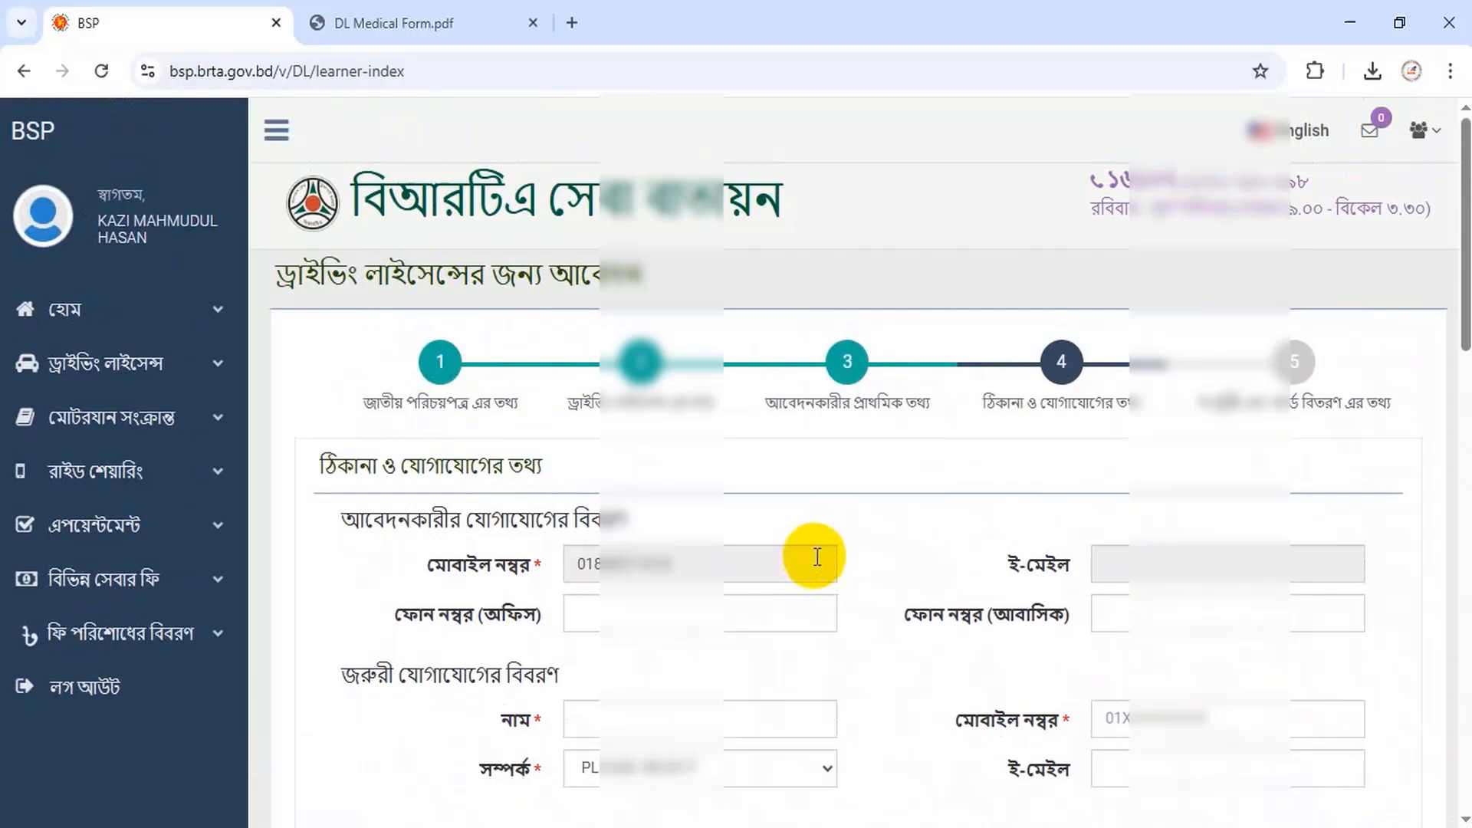
scroll(624, 605, down, 1)
drag(310, 357, 563, 342)
scroll(670, 412, down, 1)
drag(393, 456, 525, 454)
click(628, 494)
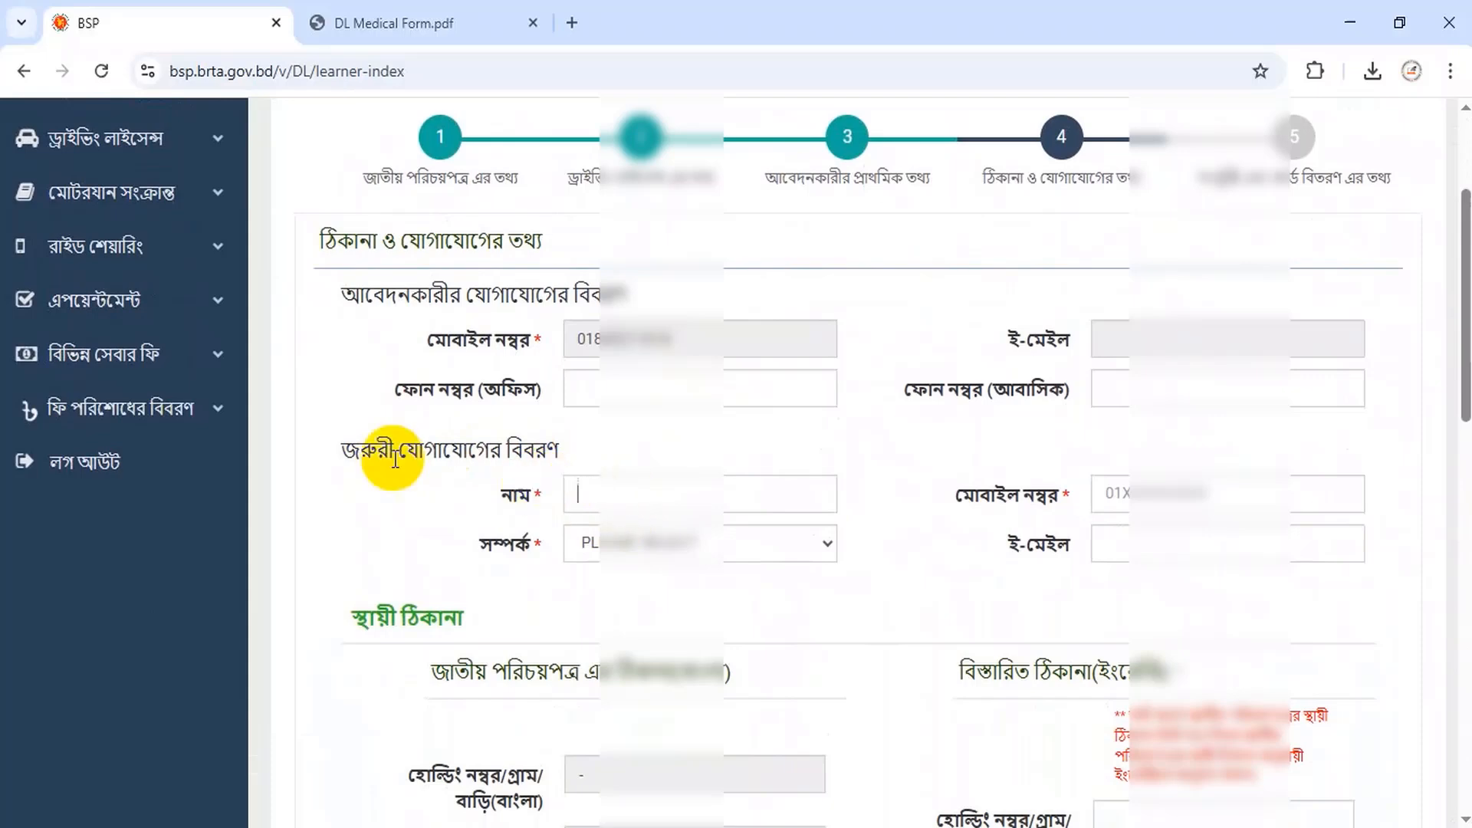
drag(337, 449, 565, 446)
click(625, 488)
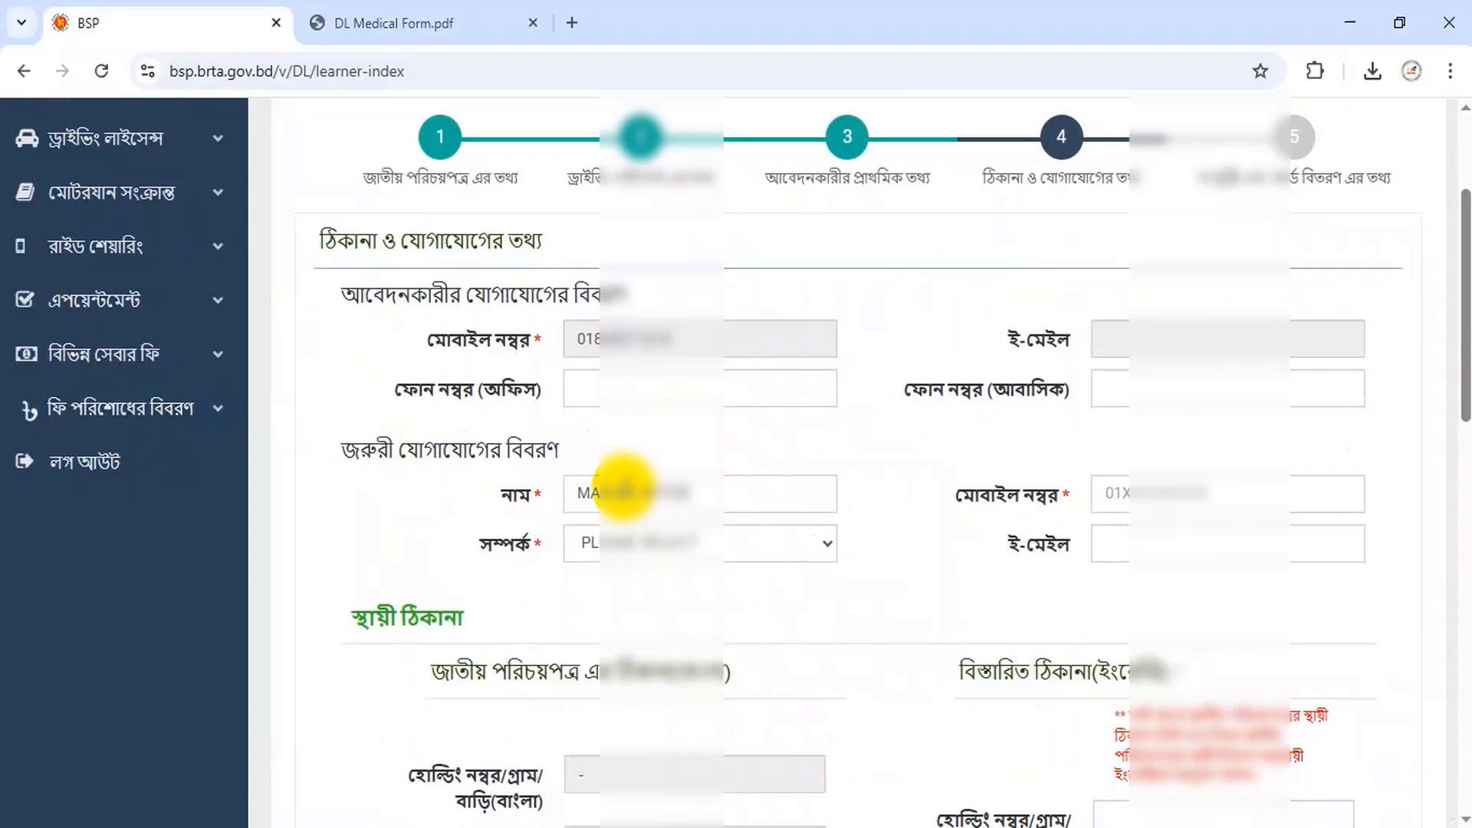
Set the emergency contact's relationship to WIFE and enter the contact's mobile number
click(674, 542)
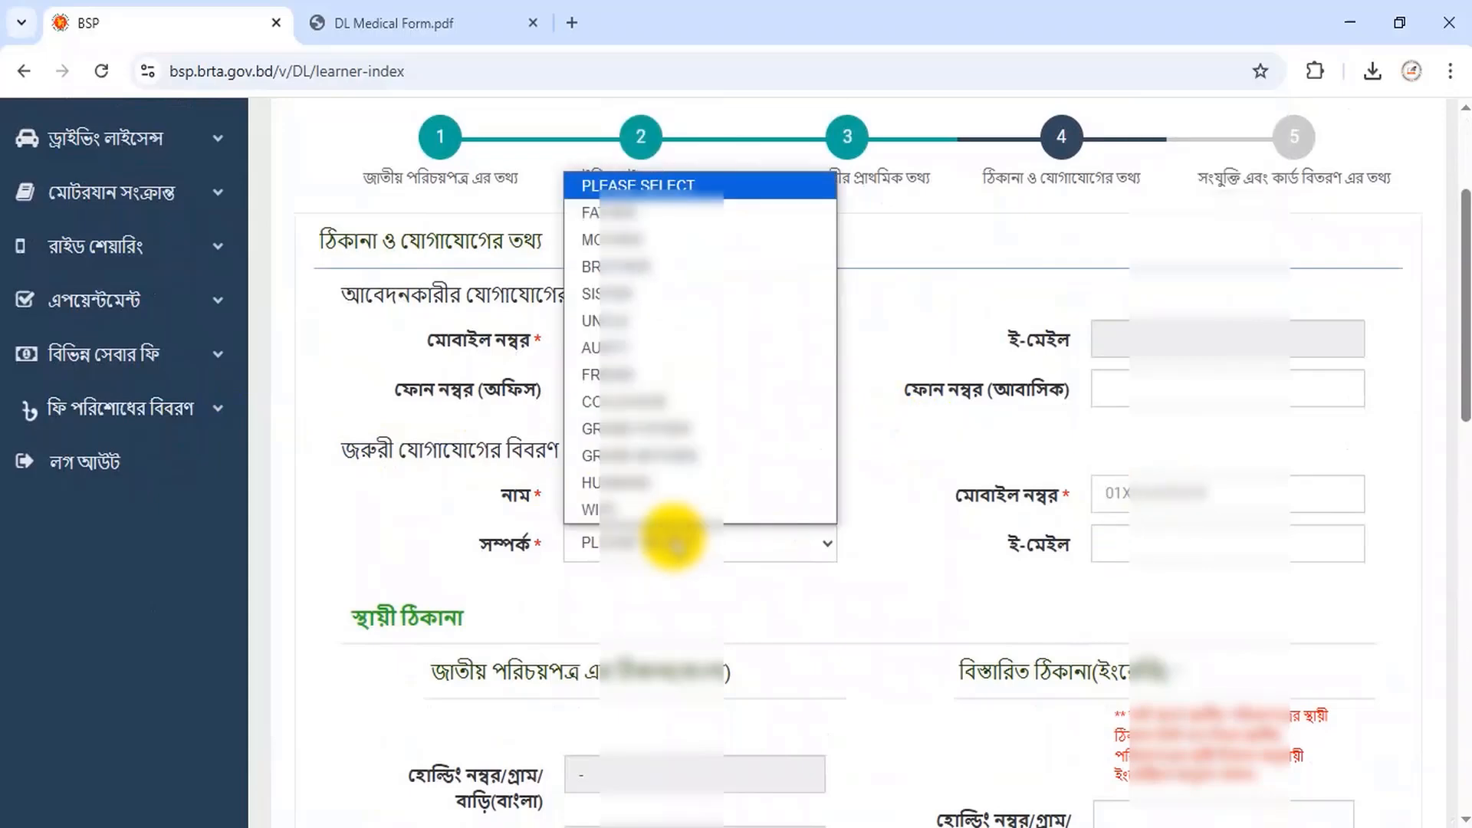
key(s)
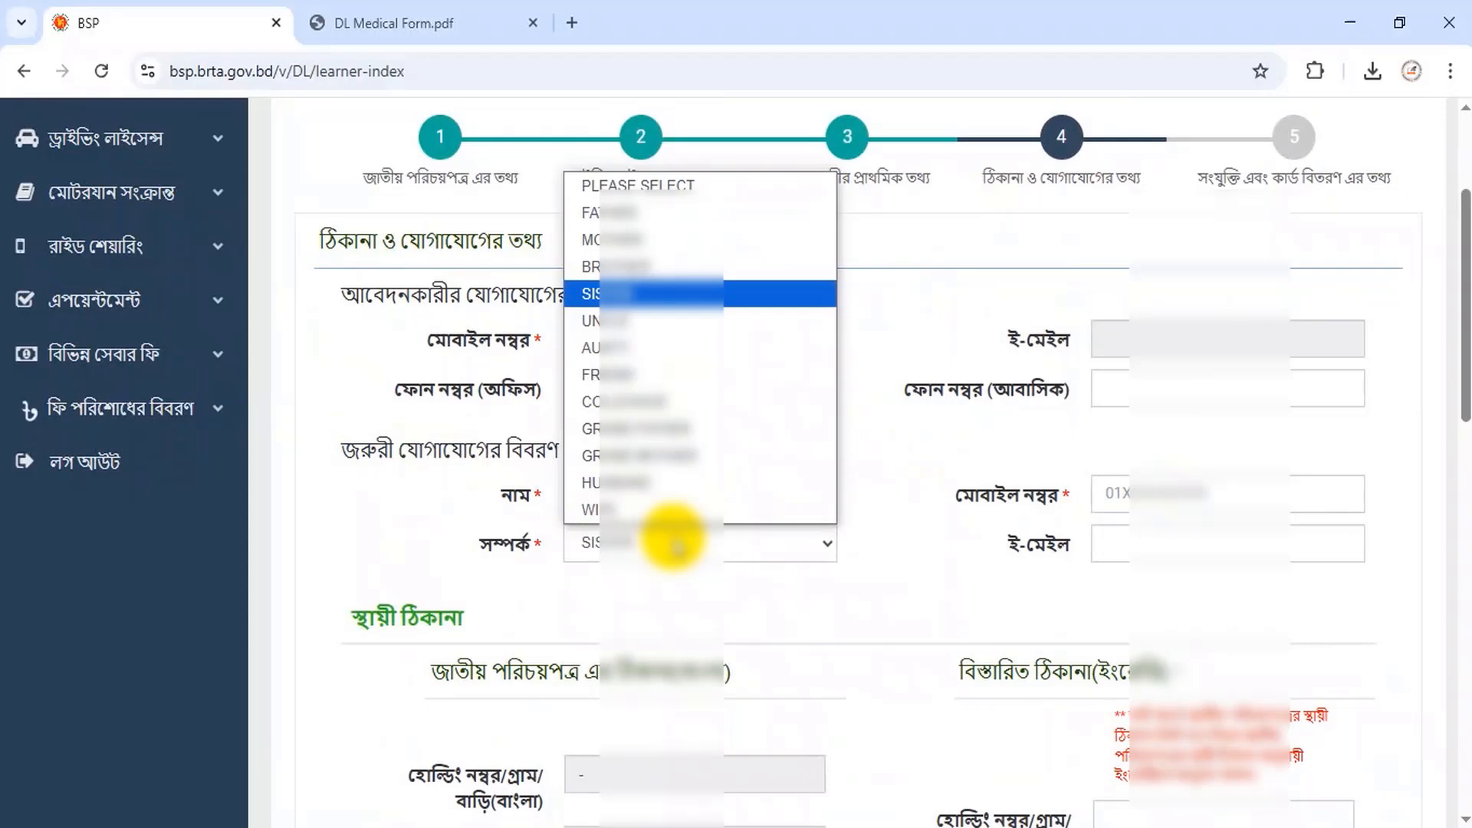
key(w)
key(Return)
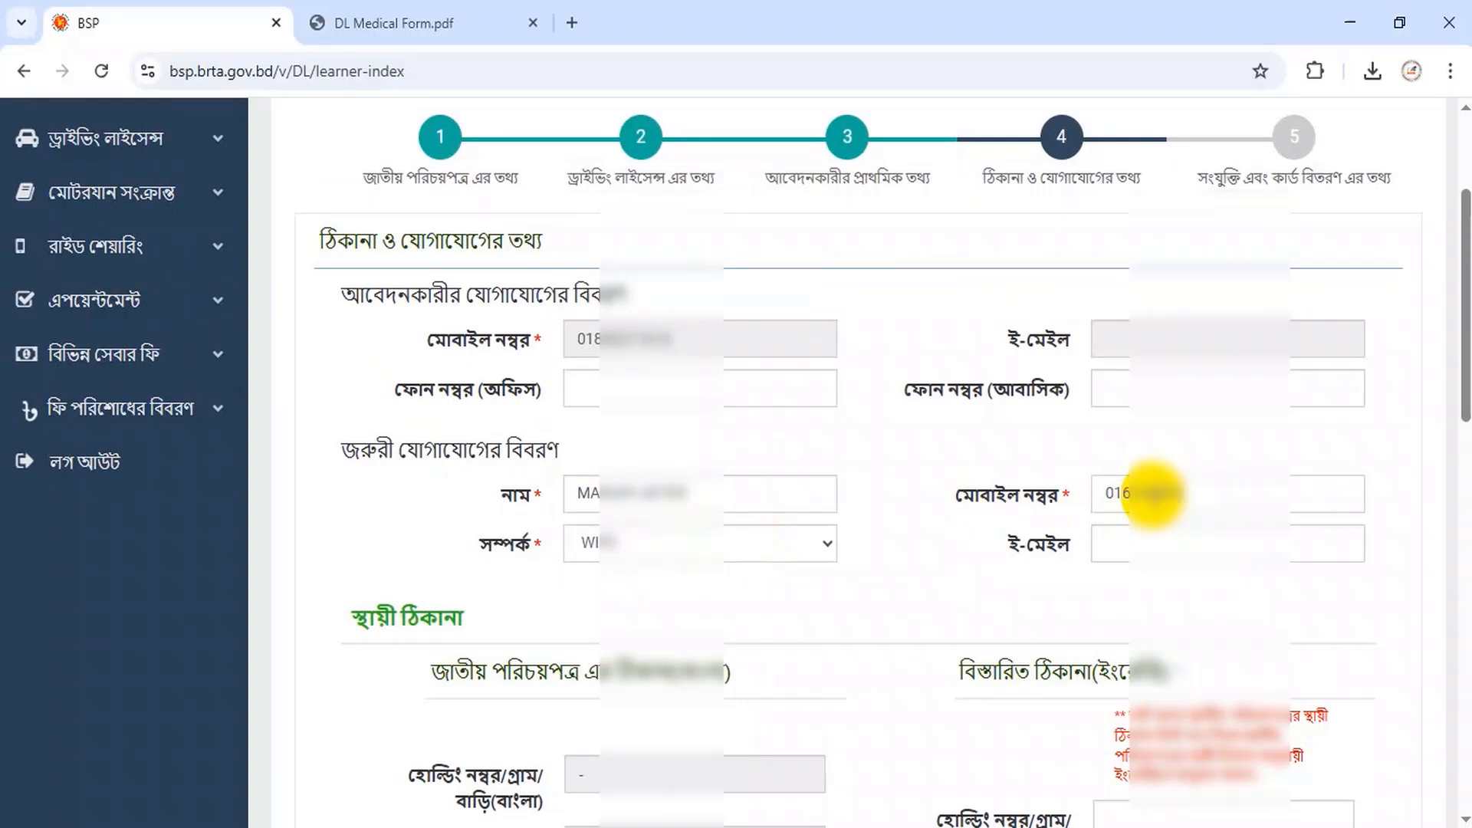
text(112)
Enter the permanent address's holding number or village in English, matching the national ID card
scroll(879, 567, down, 4)
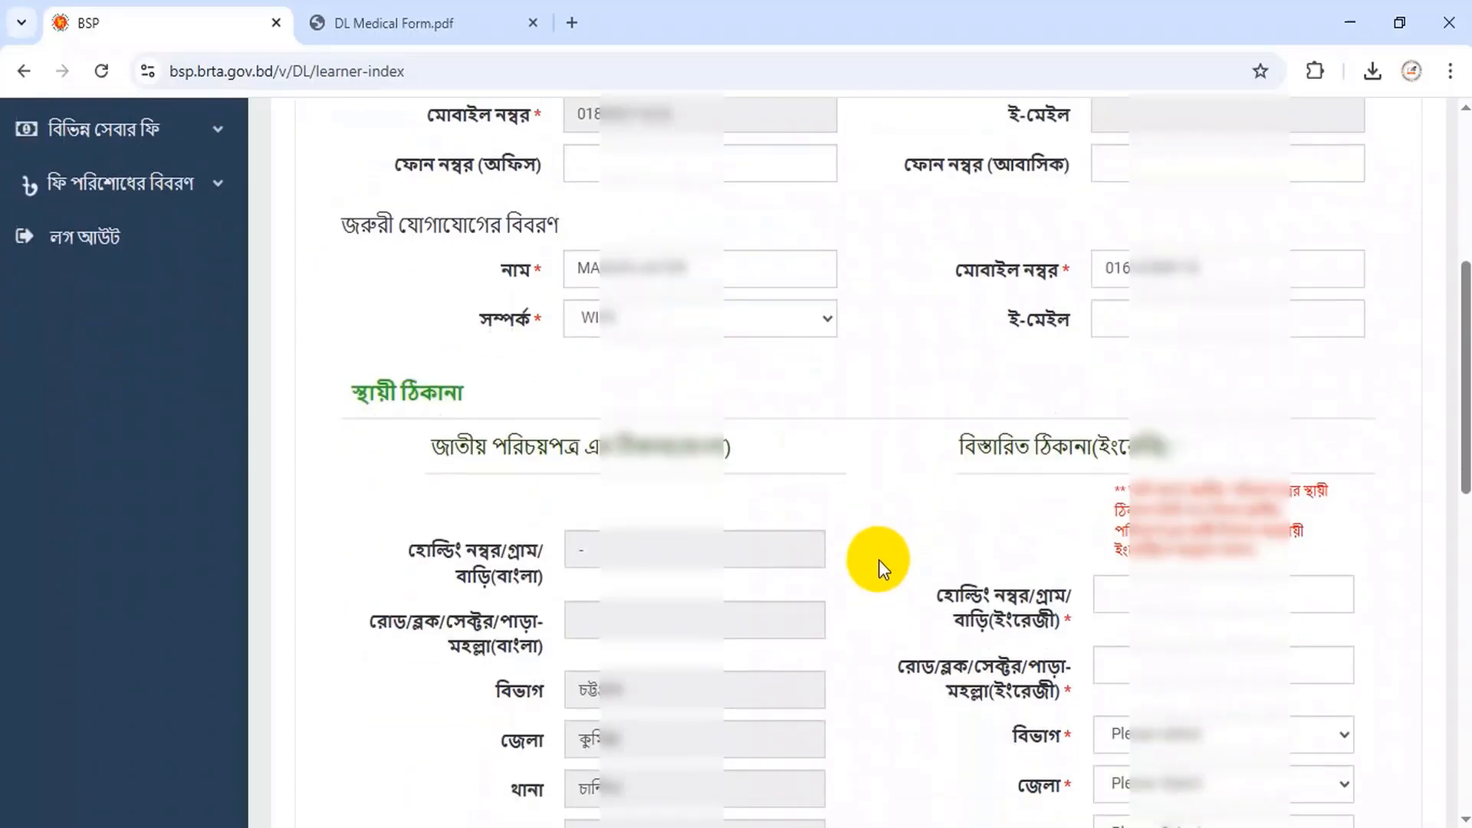
click(1149, 473)
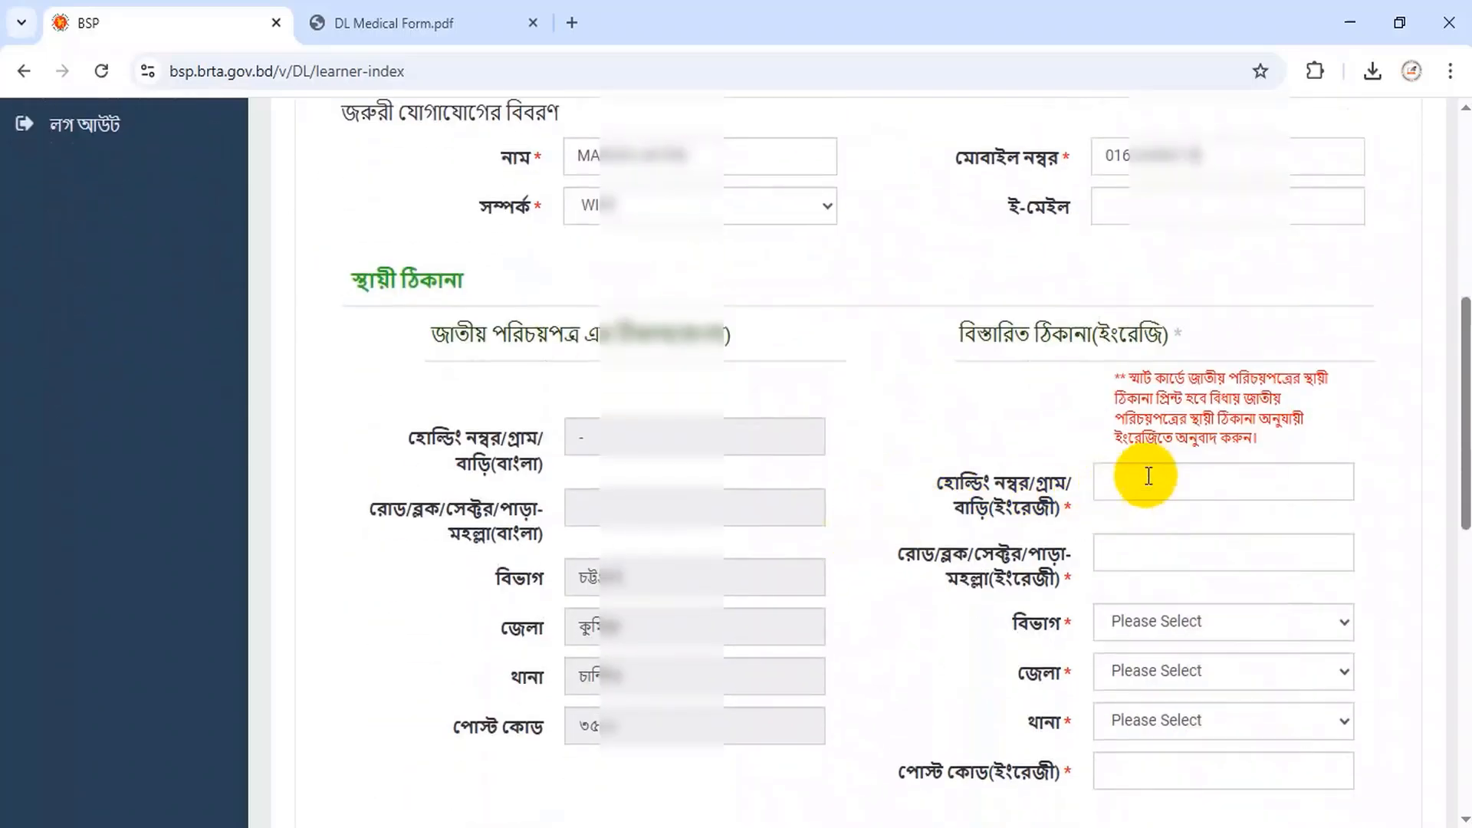
scroll(1149, 474, down, 1)
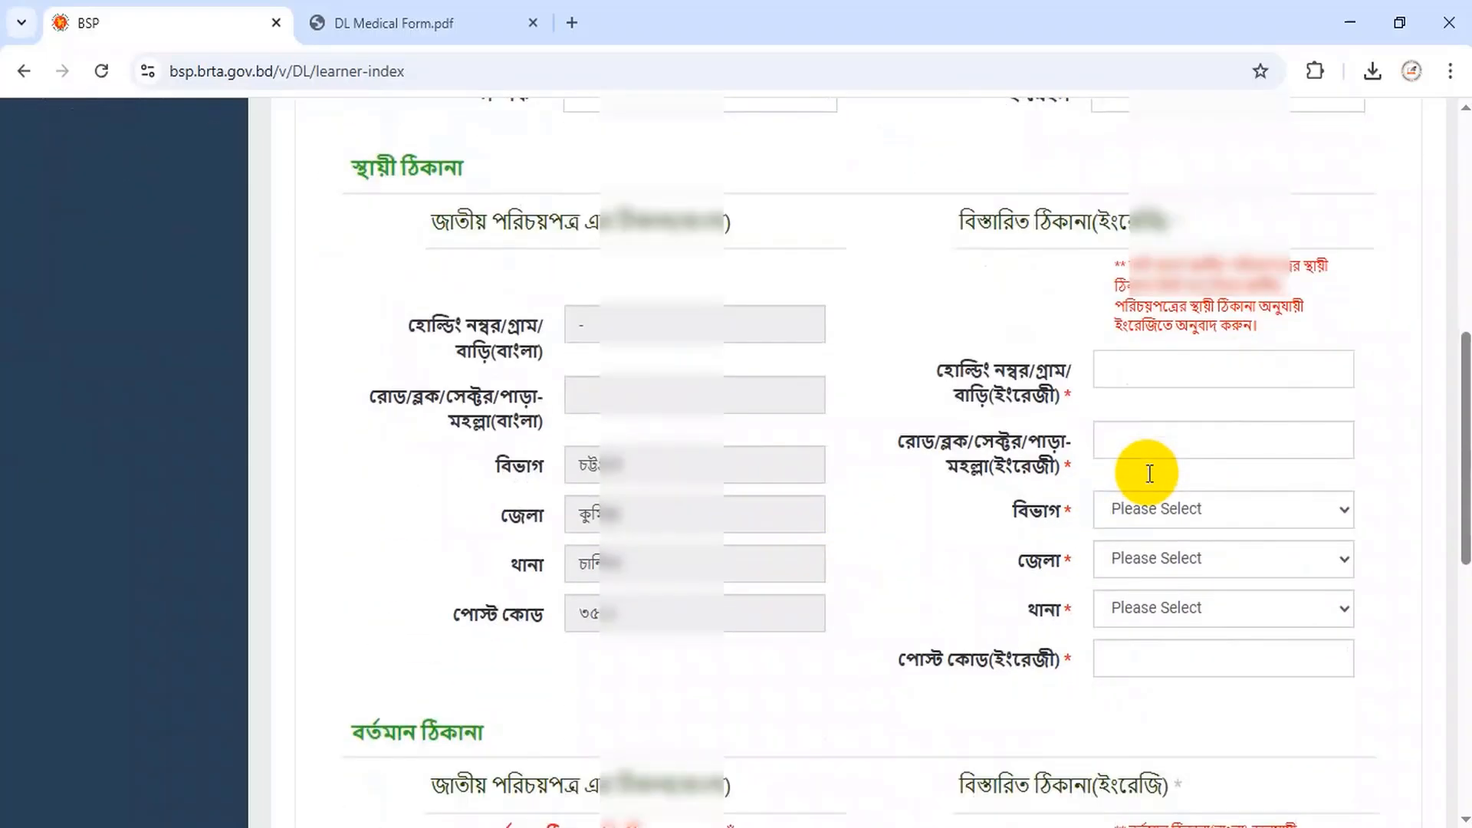
scroll(1136, 470, up, 1)
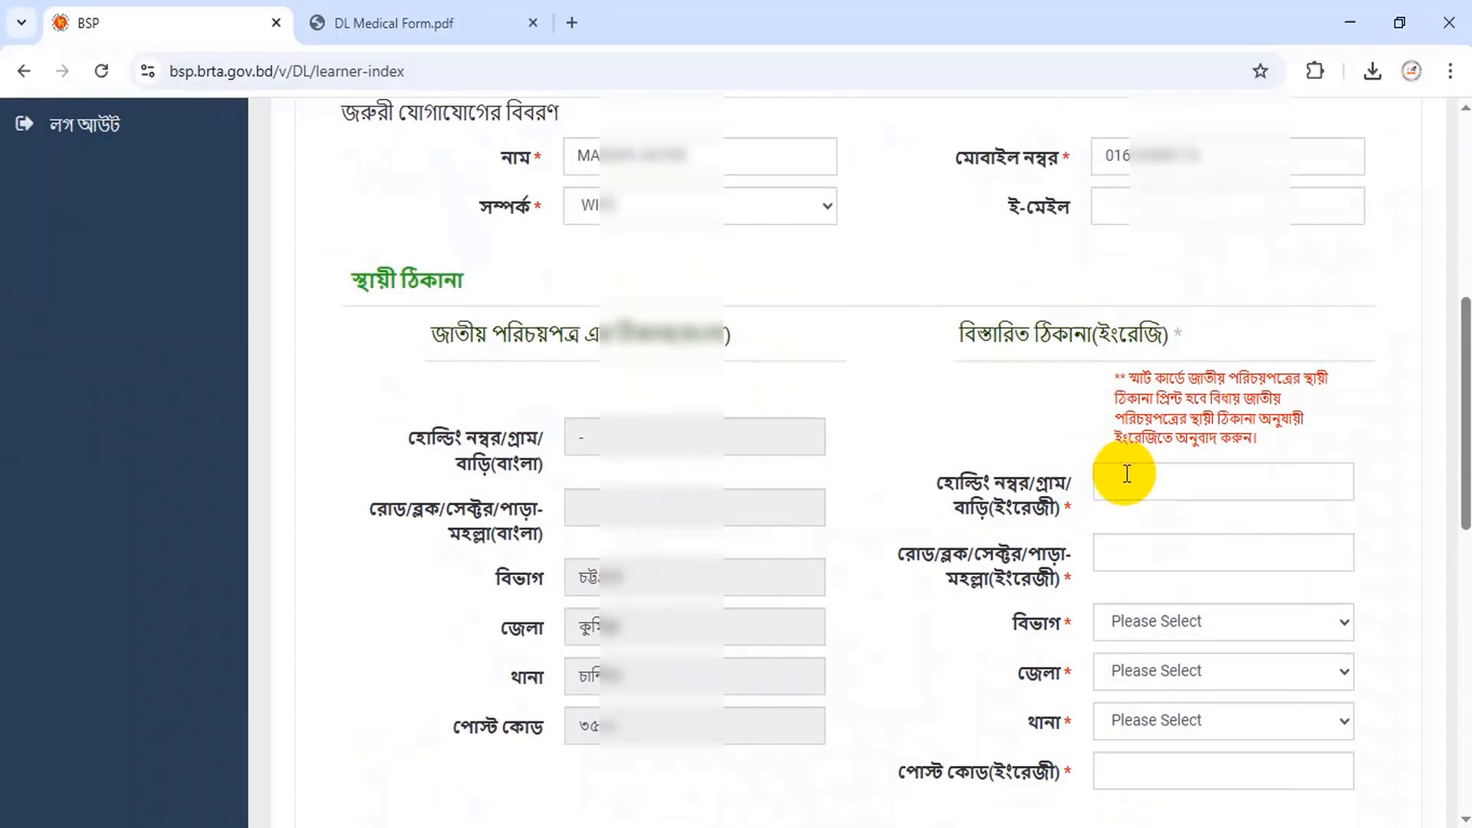
drag(1126, 377, 1280, 456)
click(1162, 477)
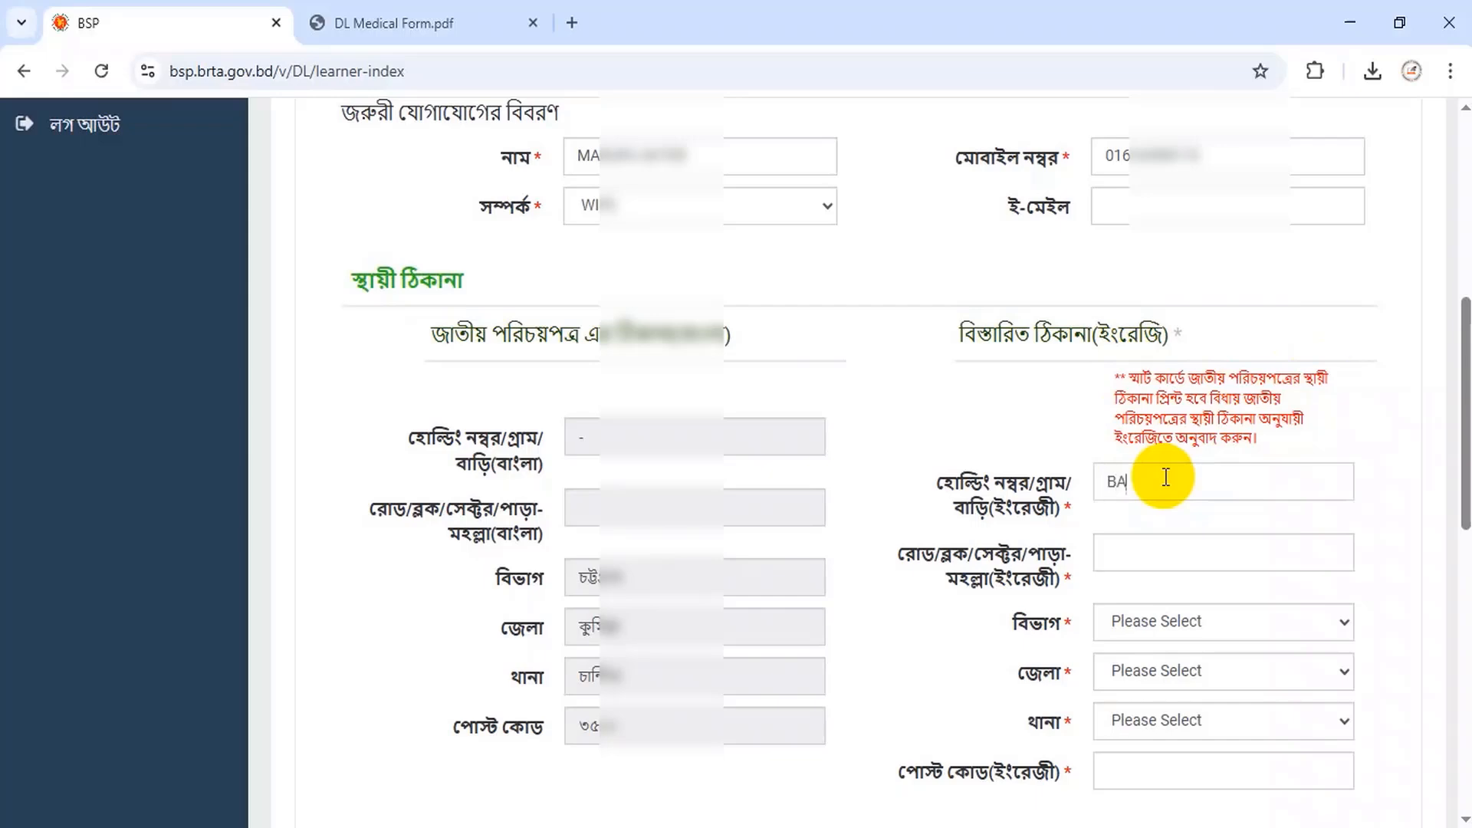
text(G)
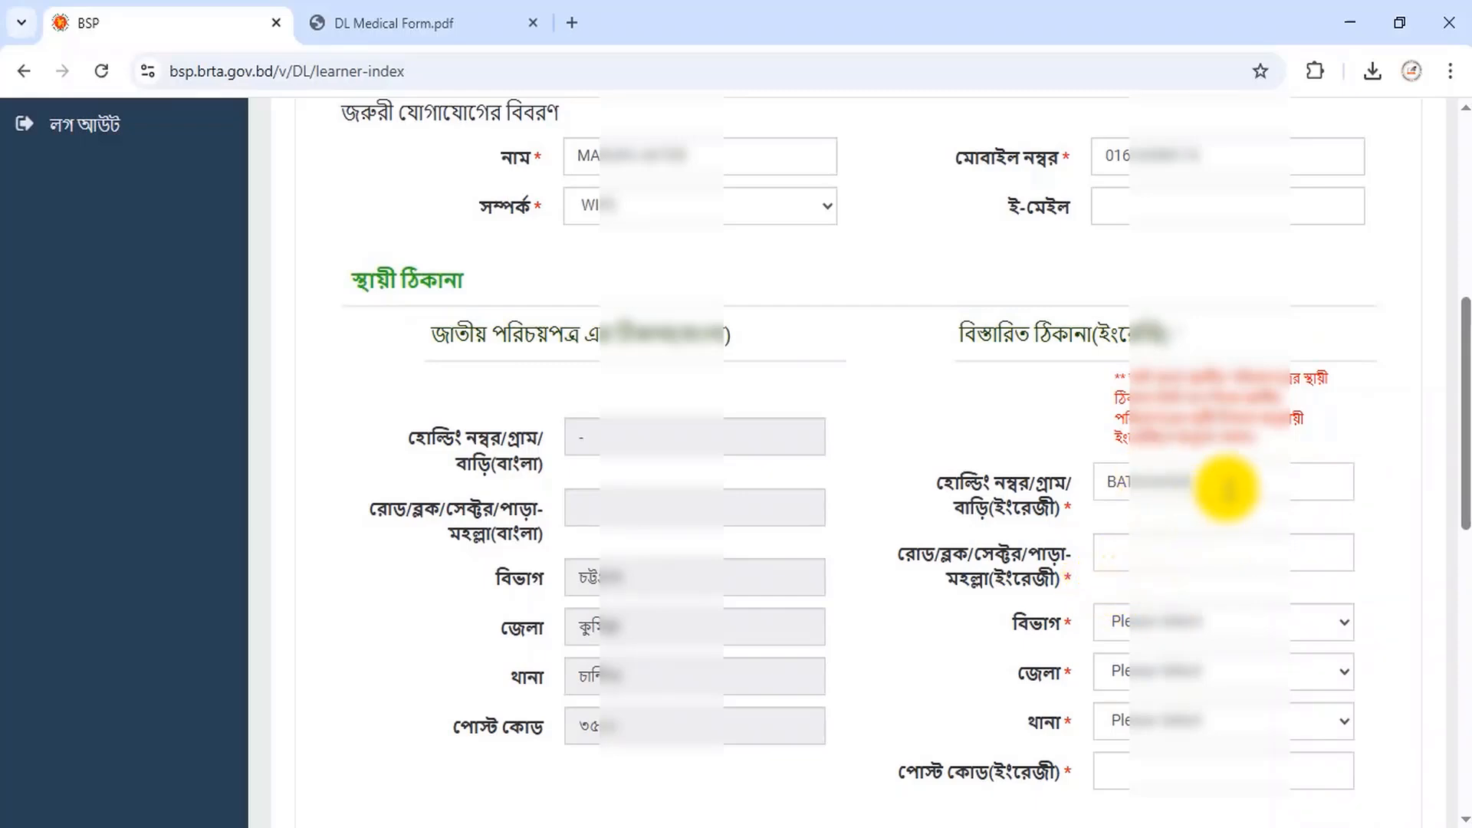
Copy the holding or village name into the permanent address's English road, block or area field
drag(1223, 498, 1081, 486)
click(1167, 546)
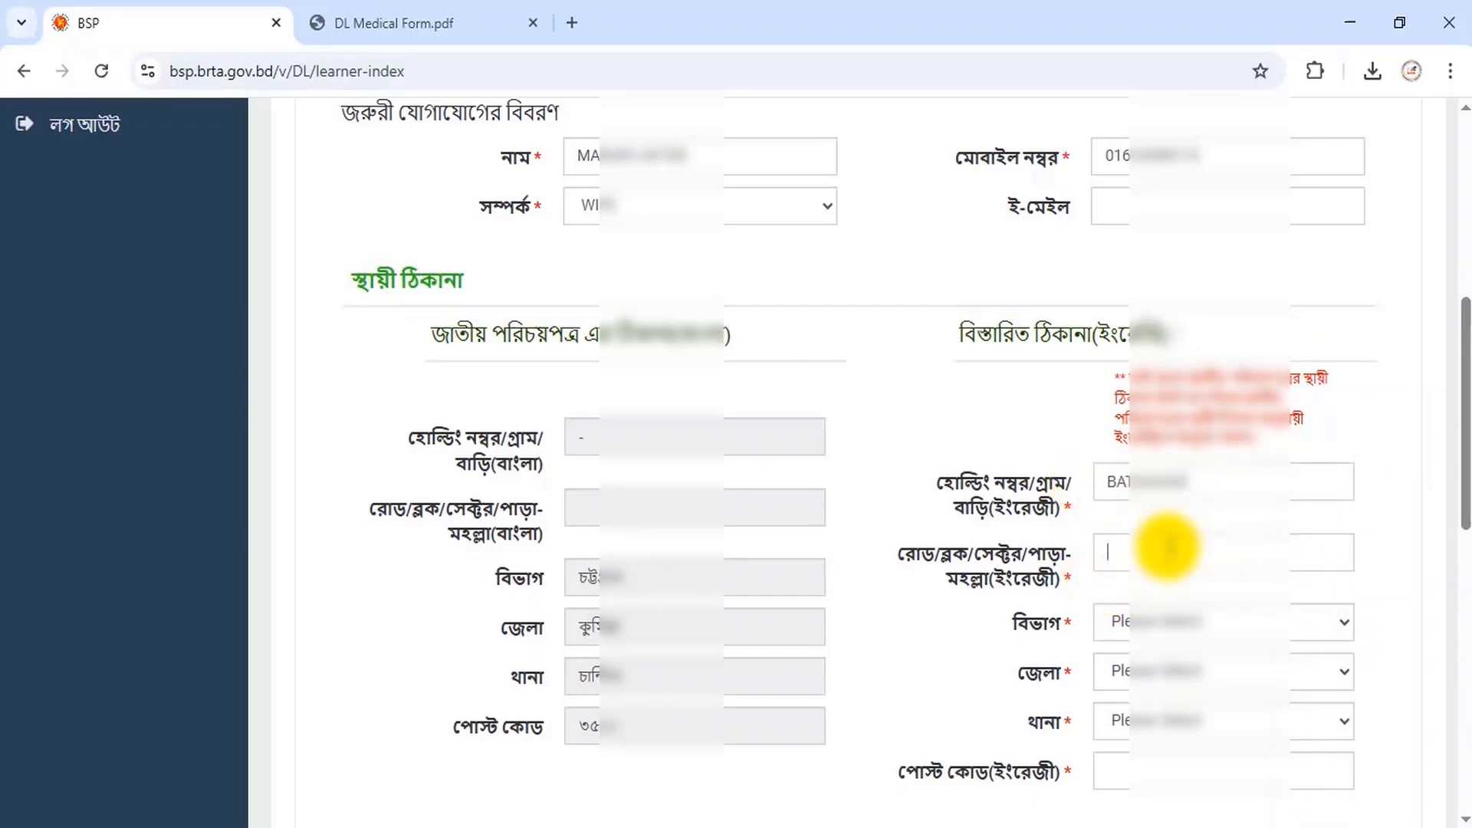
drag(894, 551, 1078, 572)
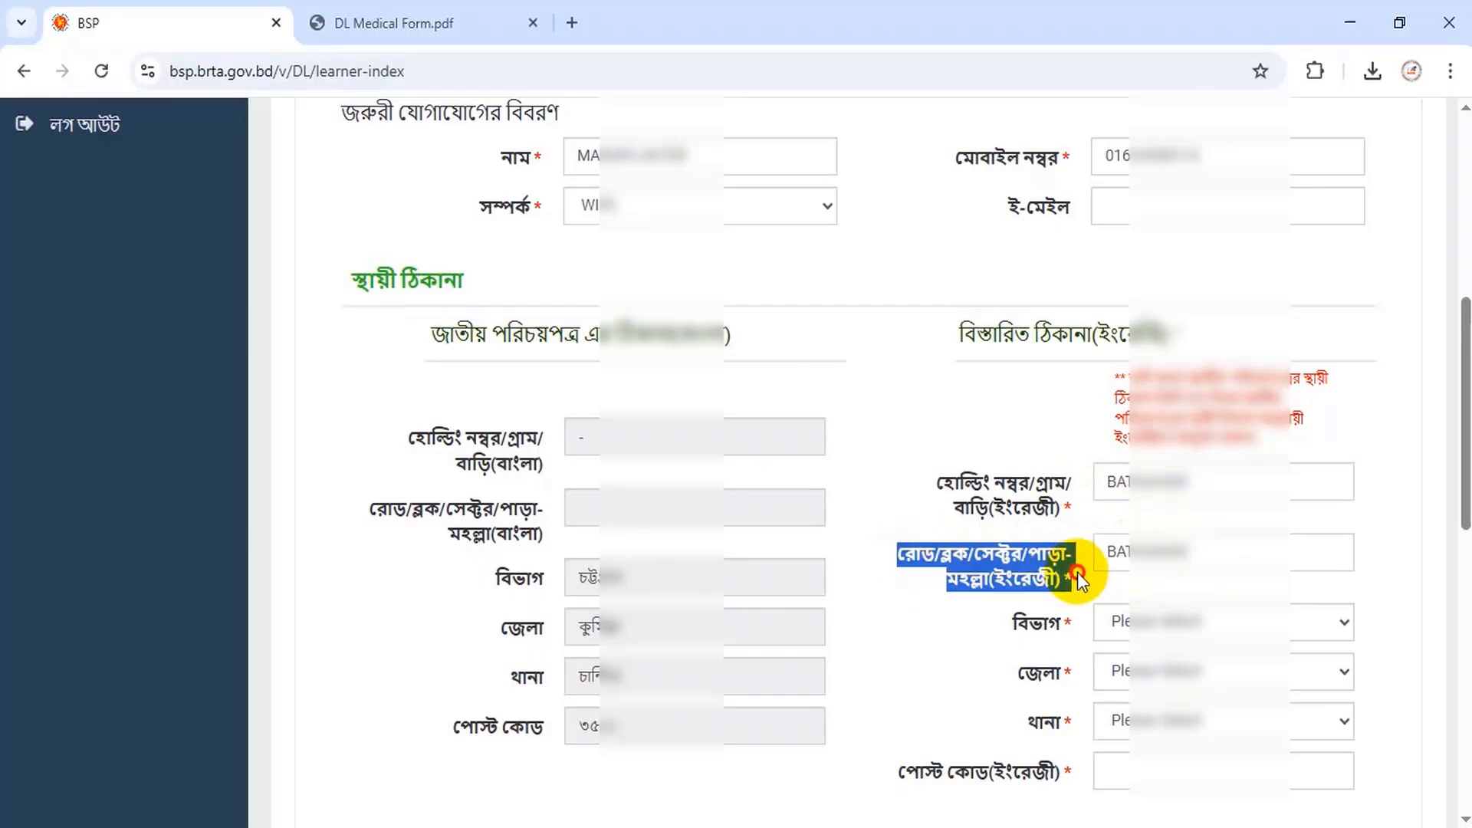
click(1222, 549)
key(ctrl+v)
Select the permanent address's division, district and thana, and enter its post code in English
scroll(1107, 591, down, 2)
click(1184, 508)
click(1162, 599)
click(1166, 559)
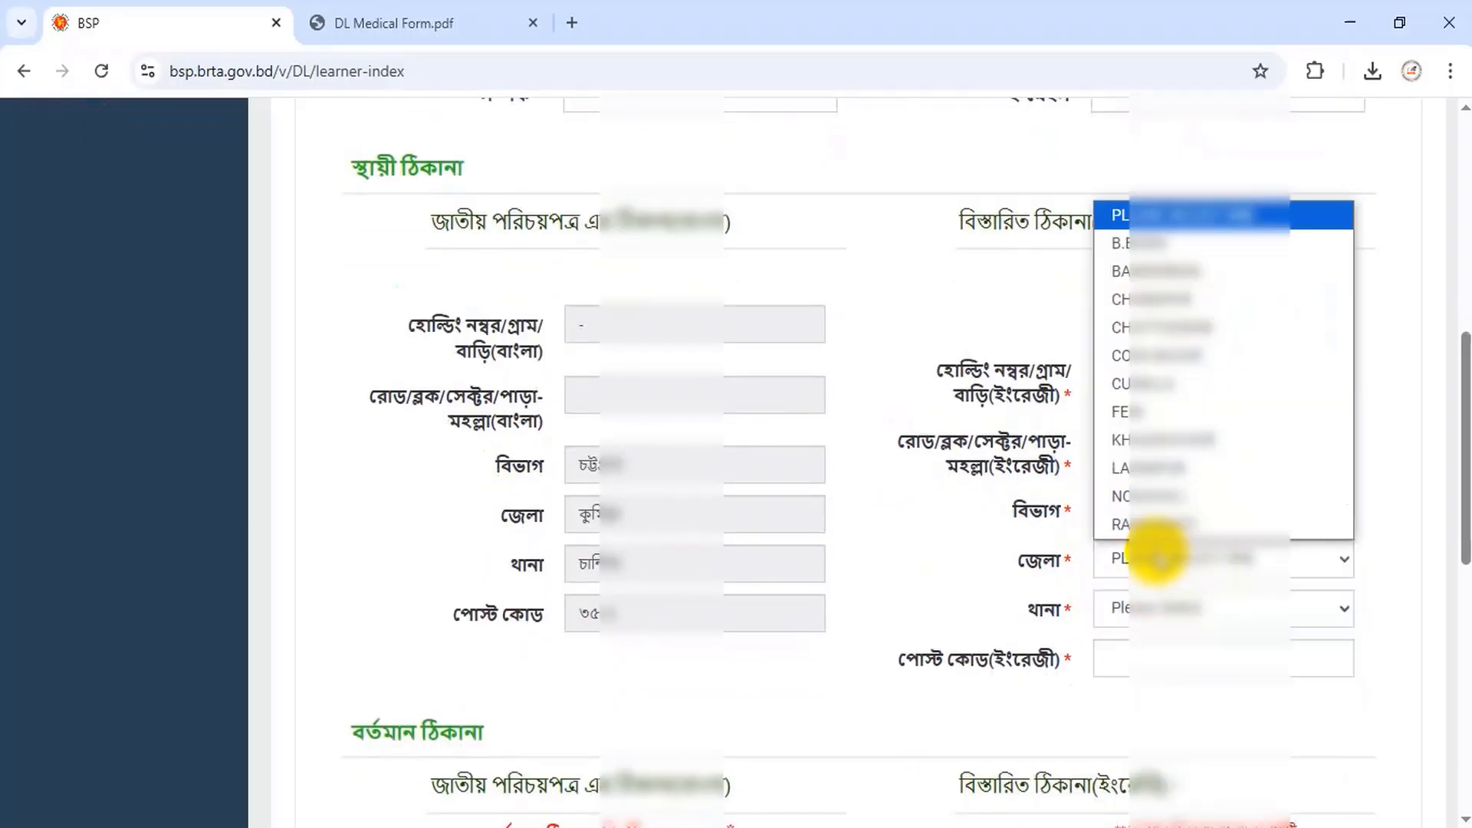
click(1150, 387)
click(1189, 605)
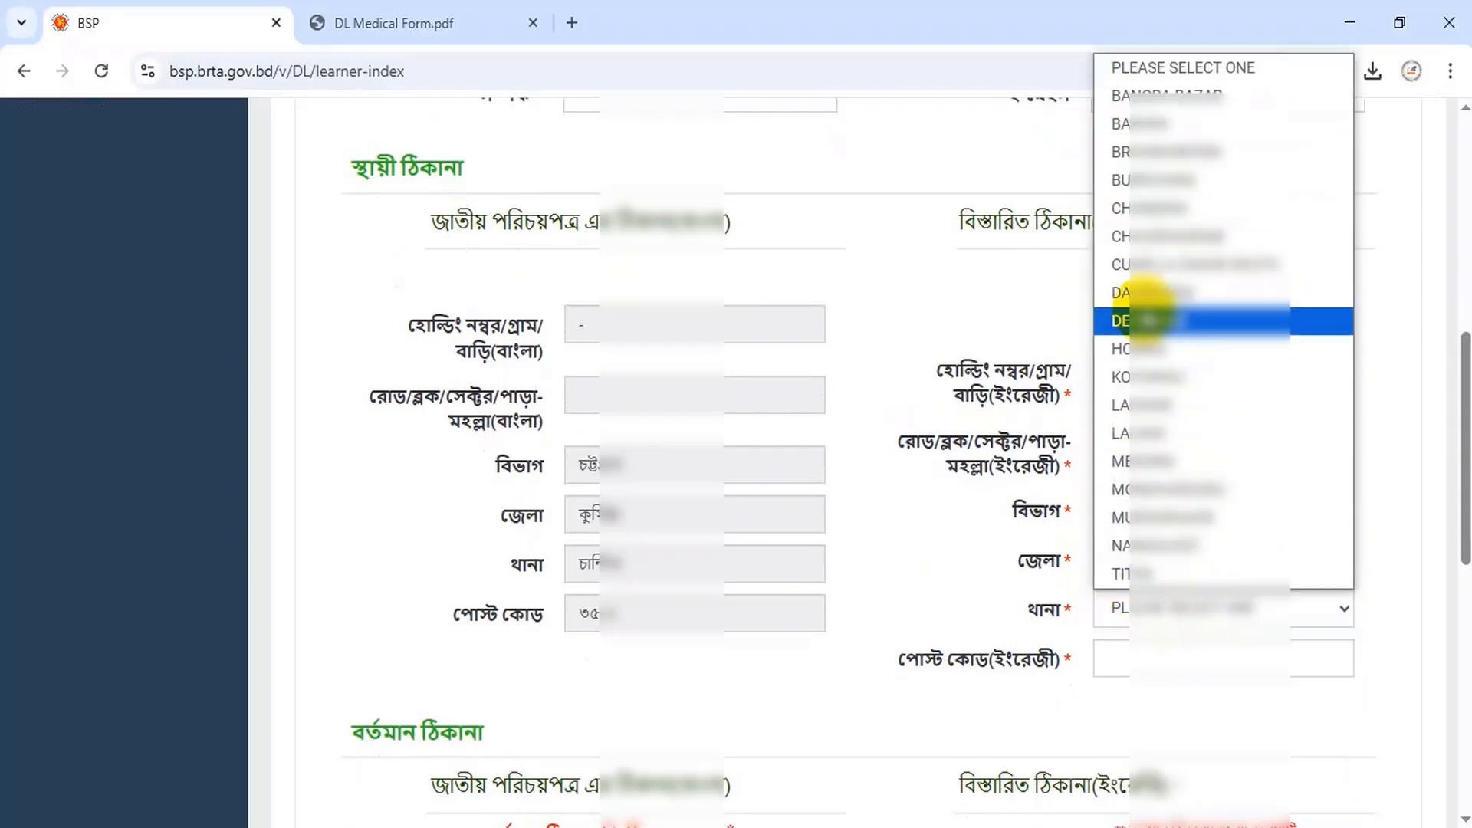
click(1144, 210)
double_click(986, 664)
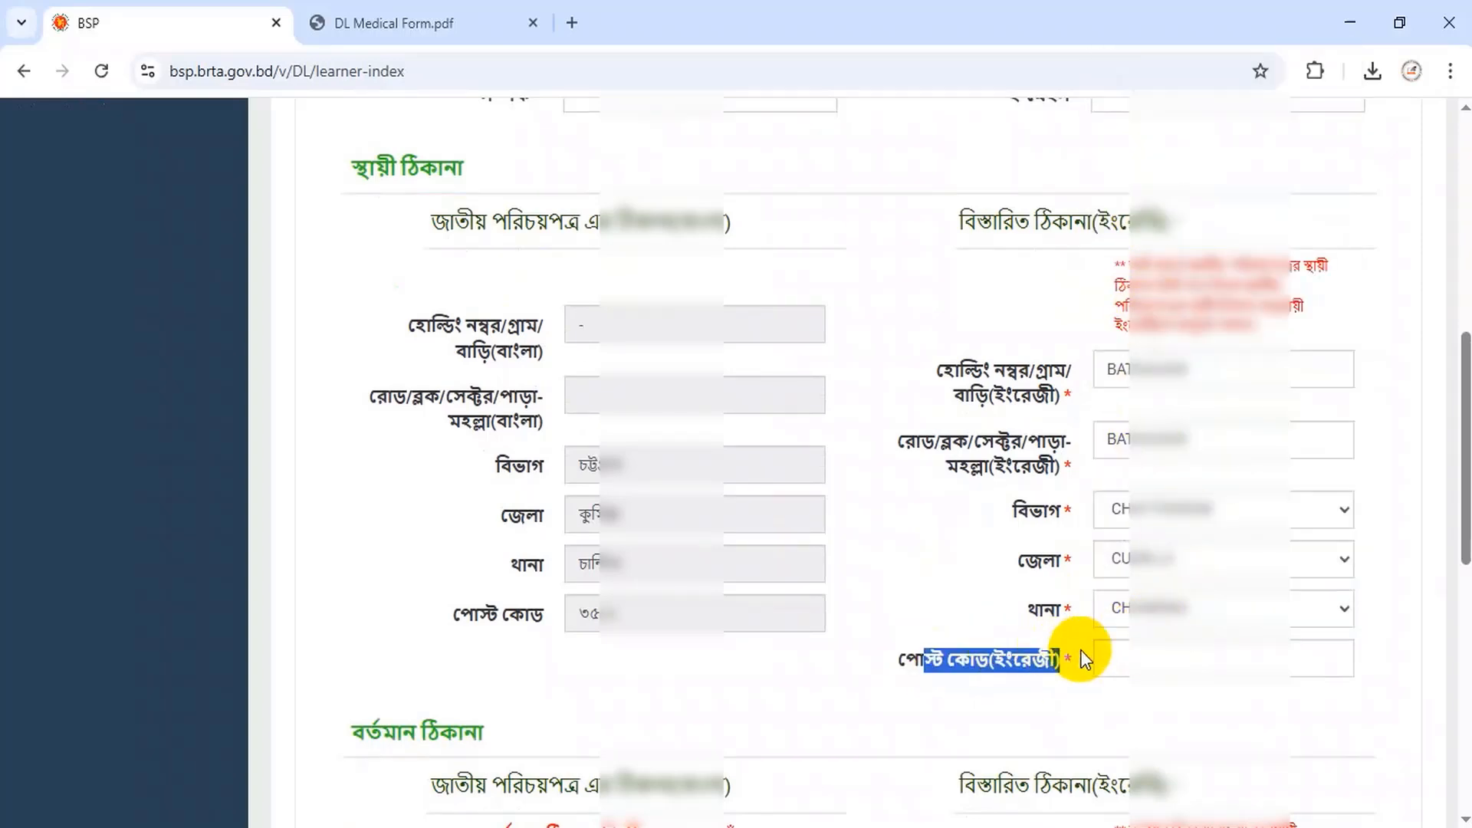
click(1159, 652)
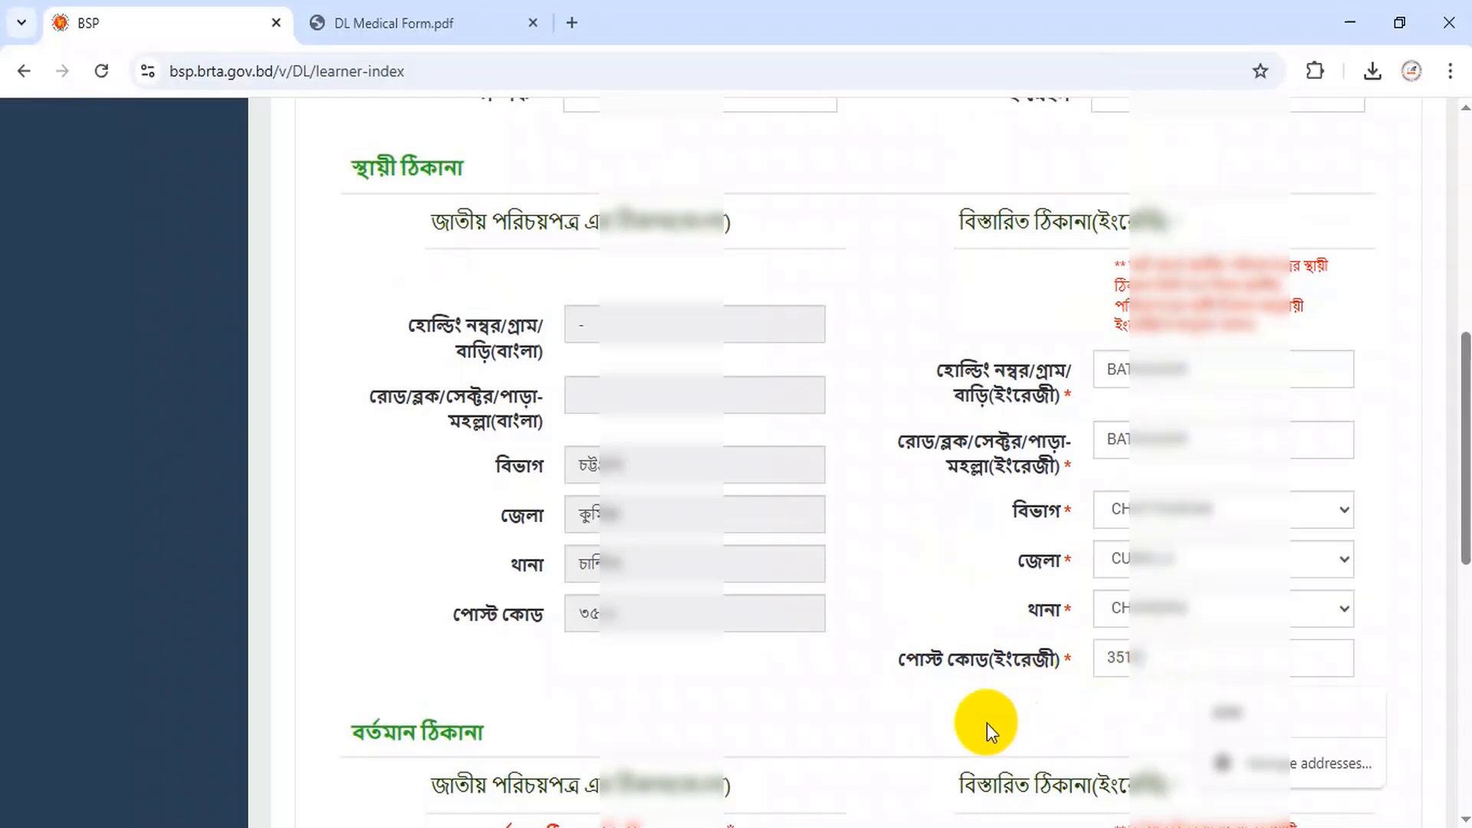
Keep the national ID's current address marked as correct and enter its holding number or village in English
scroll(1081, 650, down, 2)
scroll(1087, 645, down, 2)
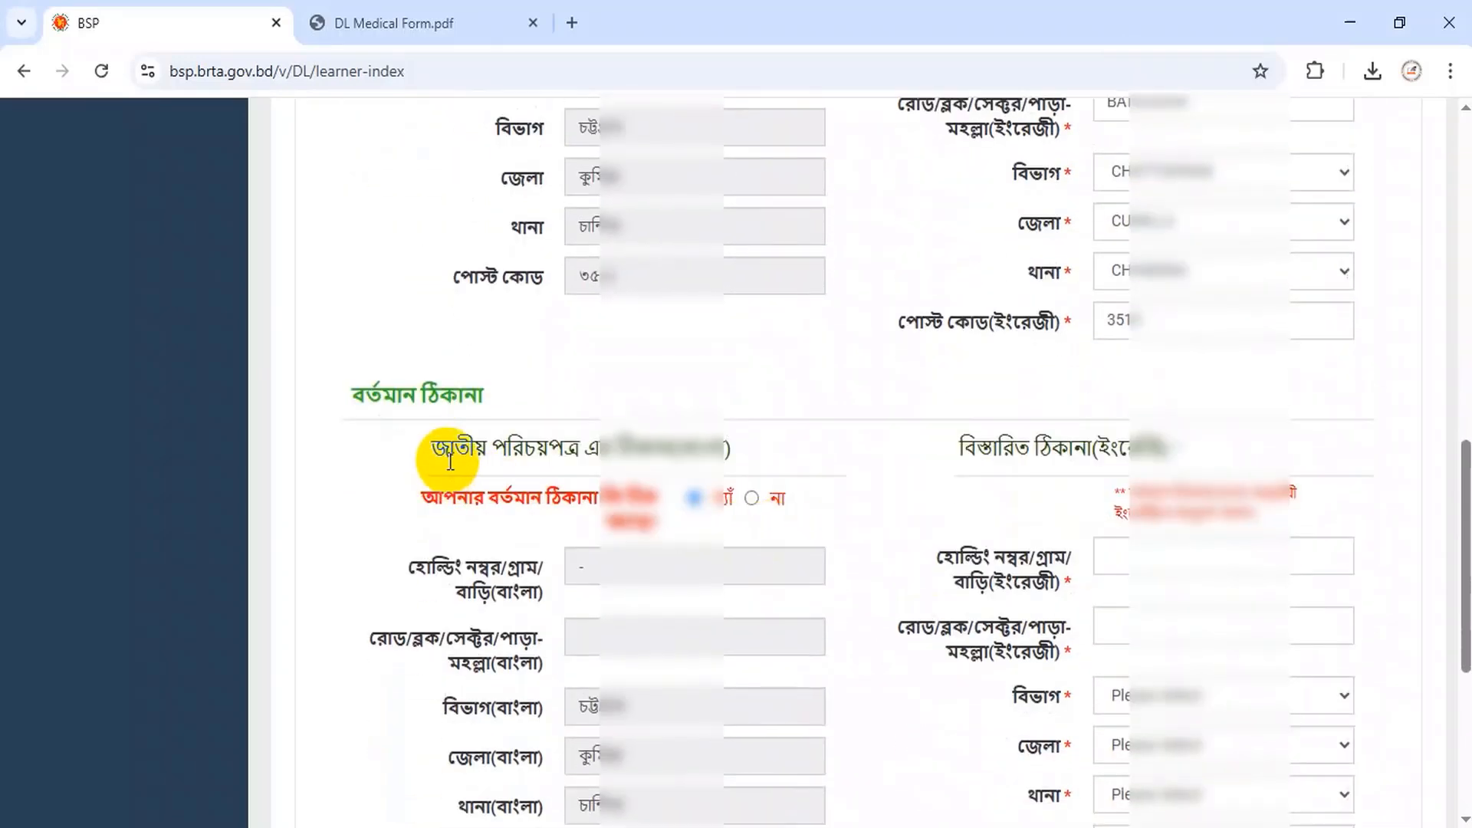
drag(433, 450, 805, 450)
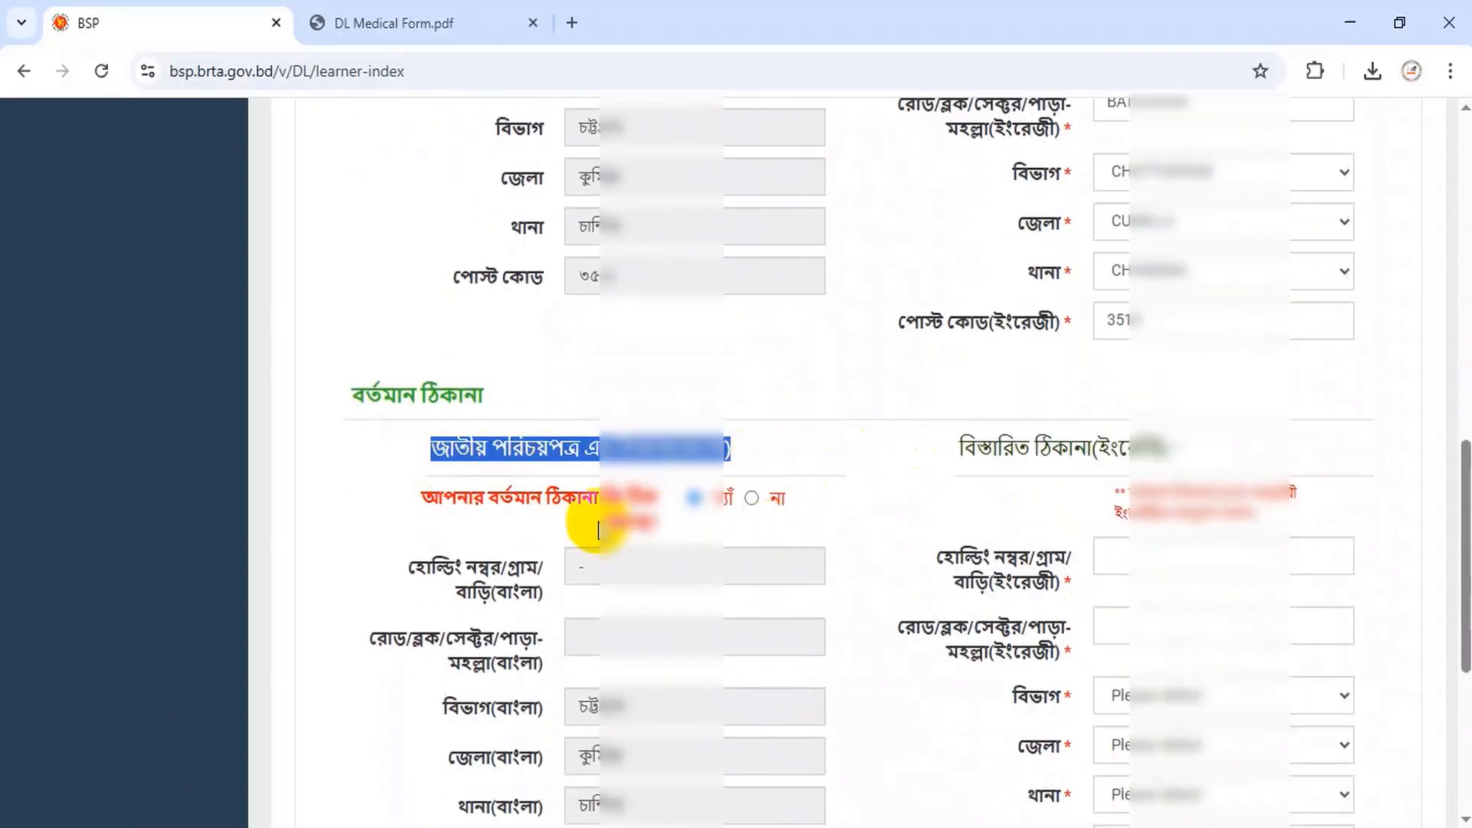
drag(447, 501, 579, 498)
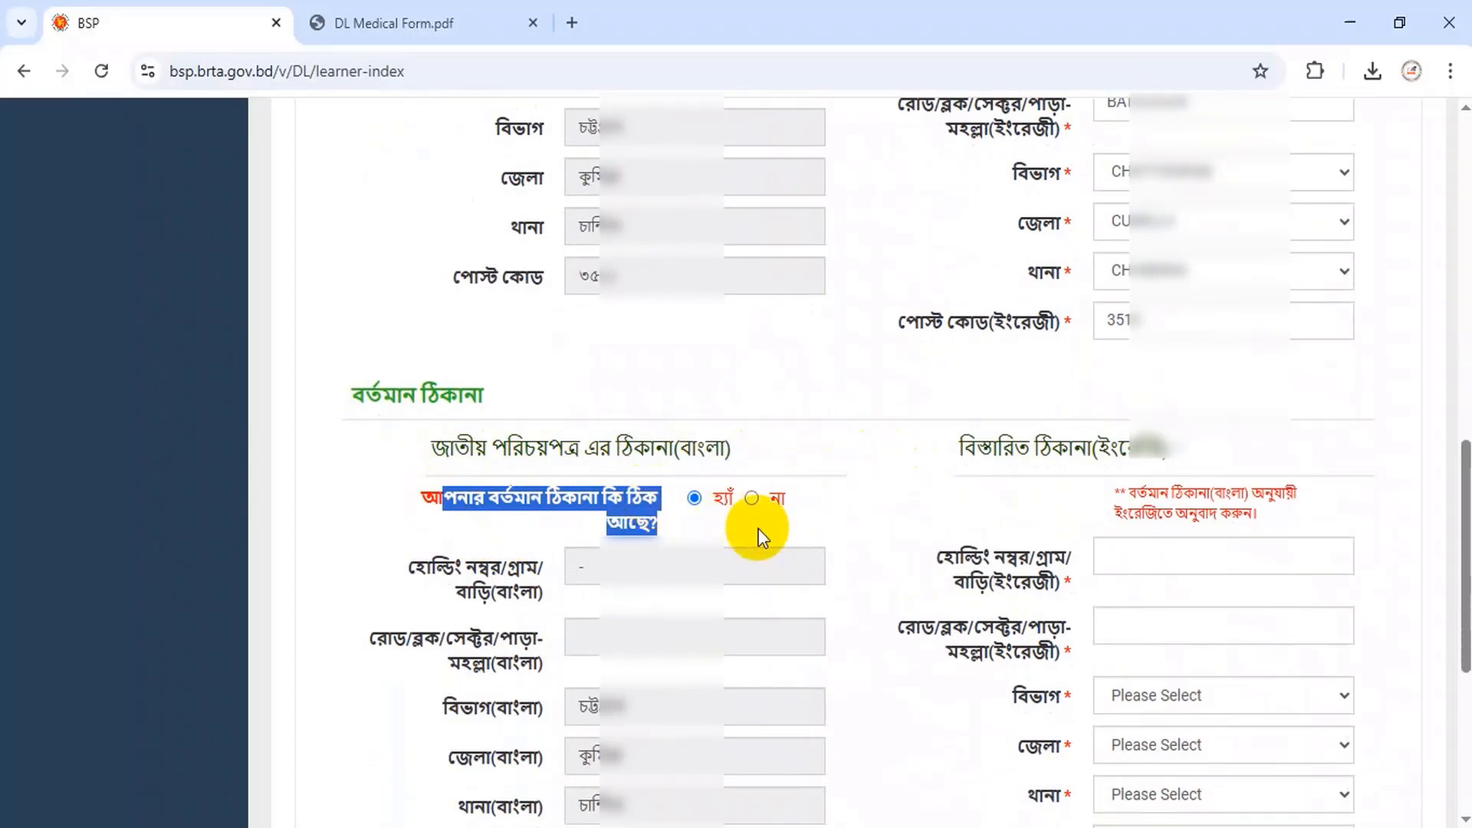
click(852, 499)
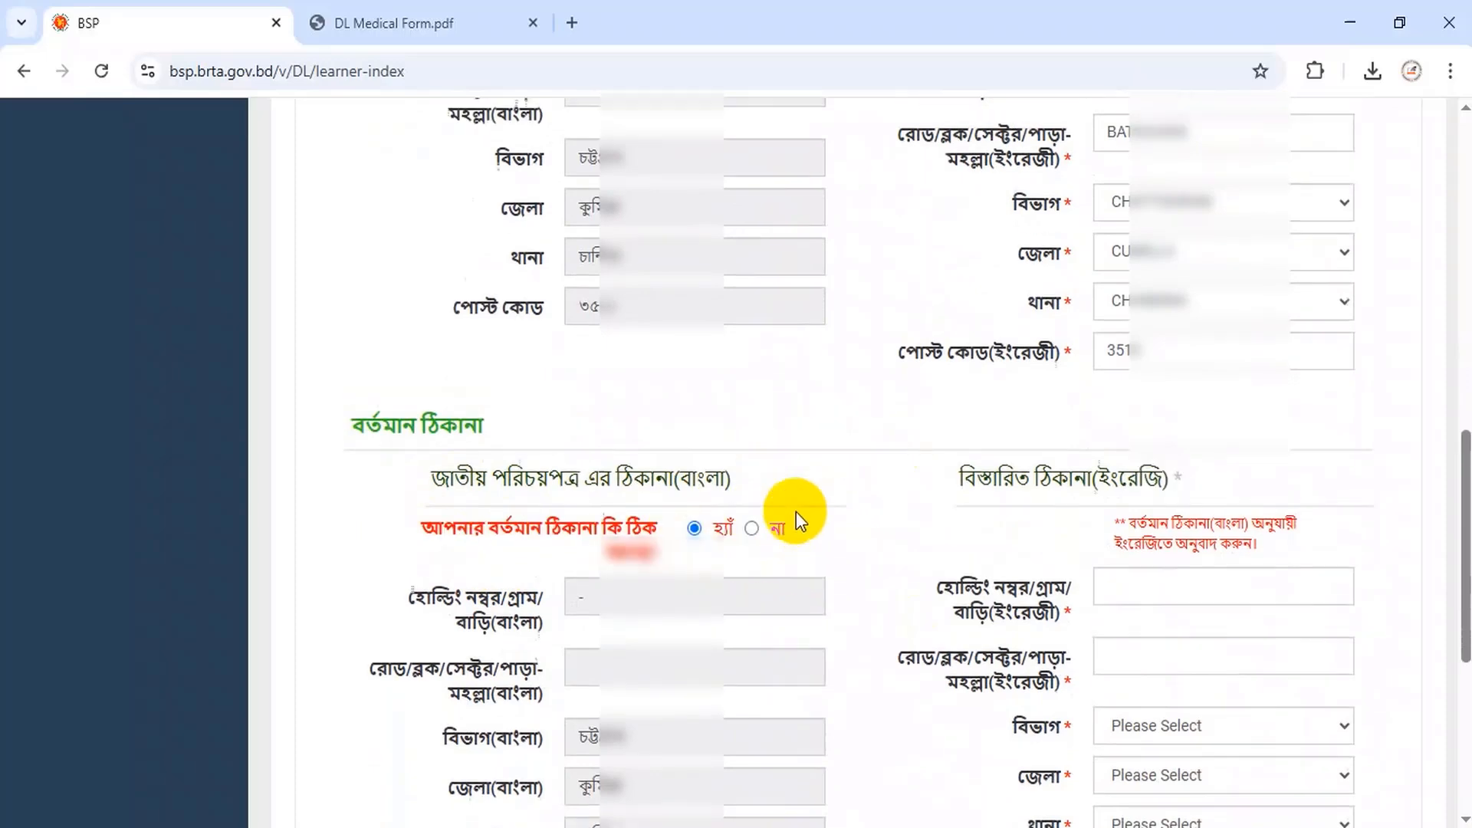
scroll(894, 496, down, 1)
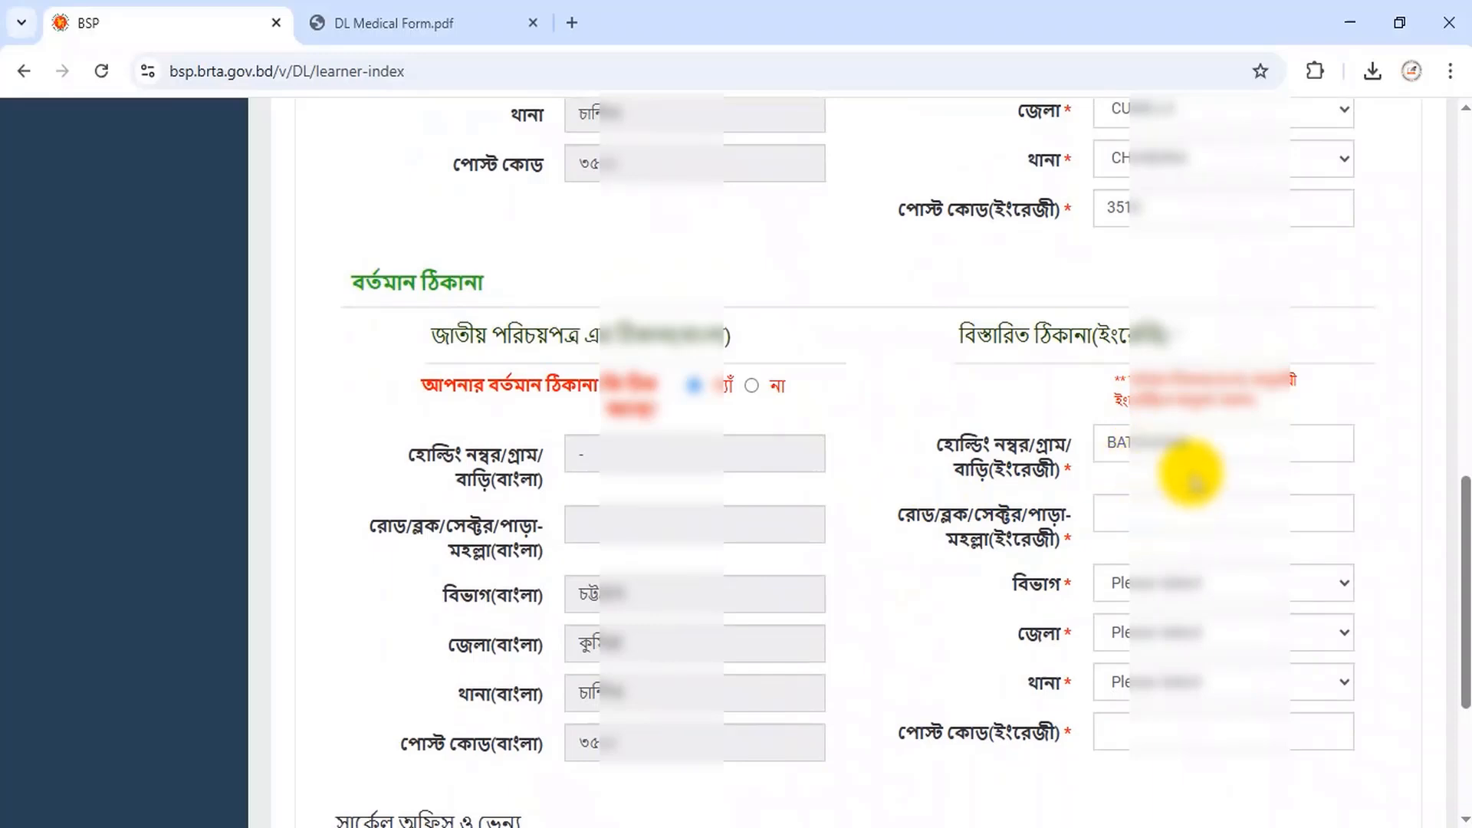
Complete the current address in English with the copied village name as road or area, plus the division, district, thana and post code
drag(1184, 443, 1112, 445)
click(1123, 529)
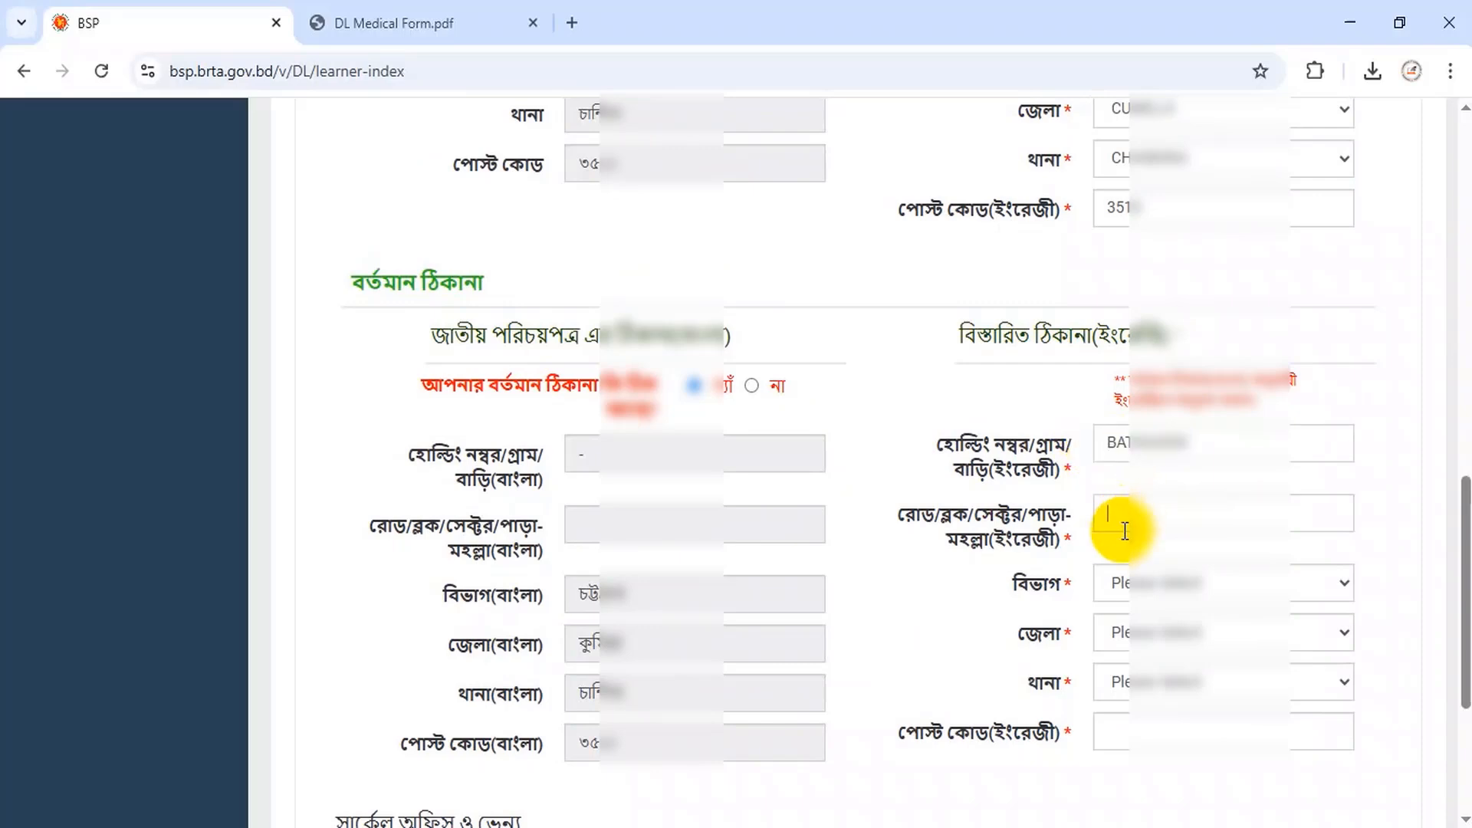
click(1148, 592)
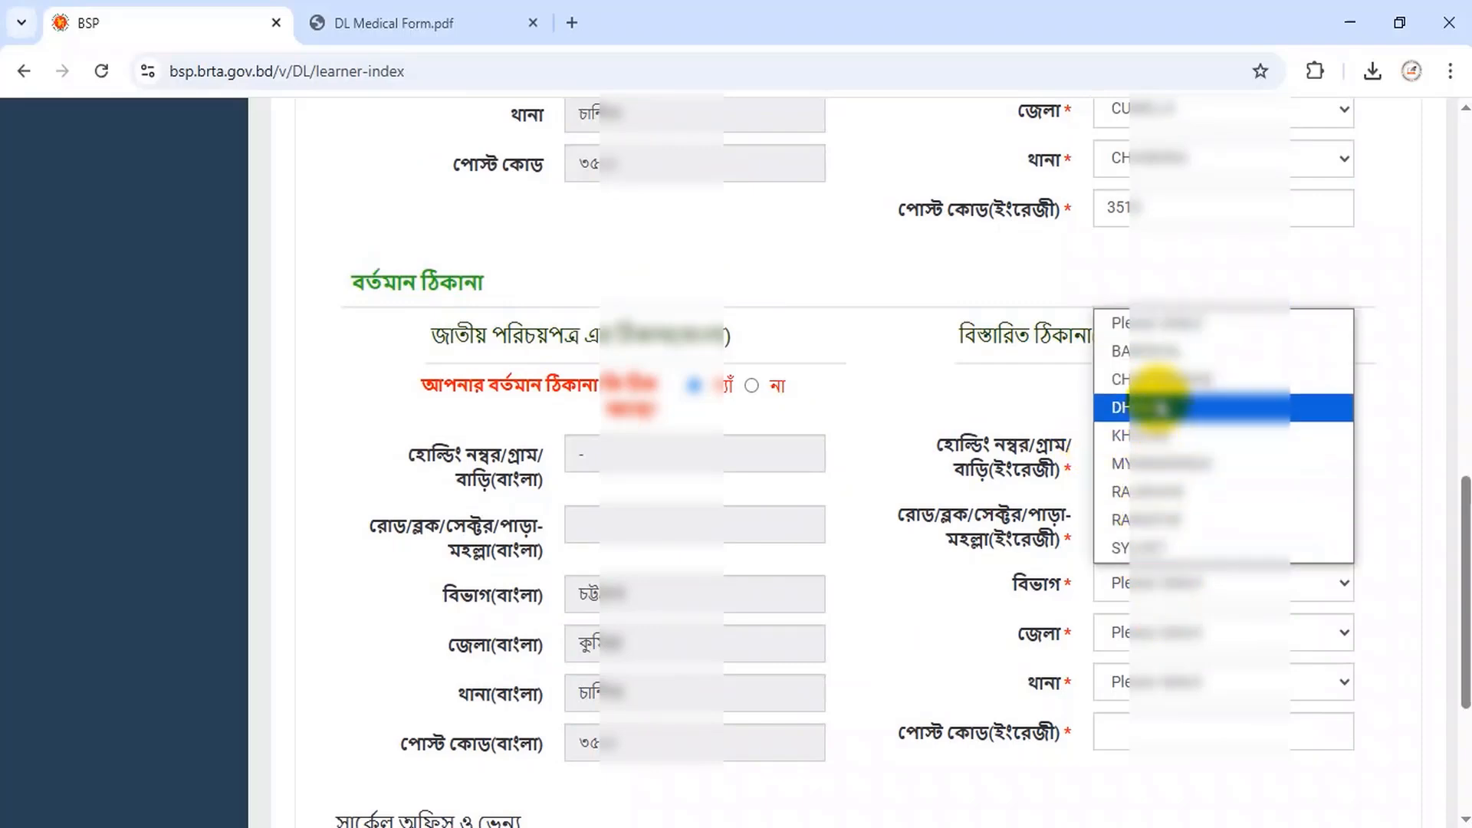
click(1158, 379)
click(1159, 625)
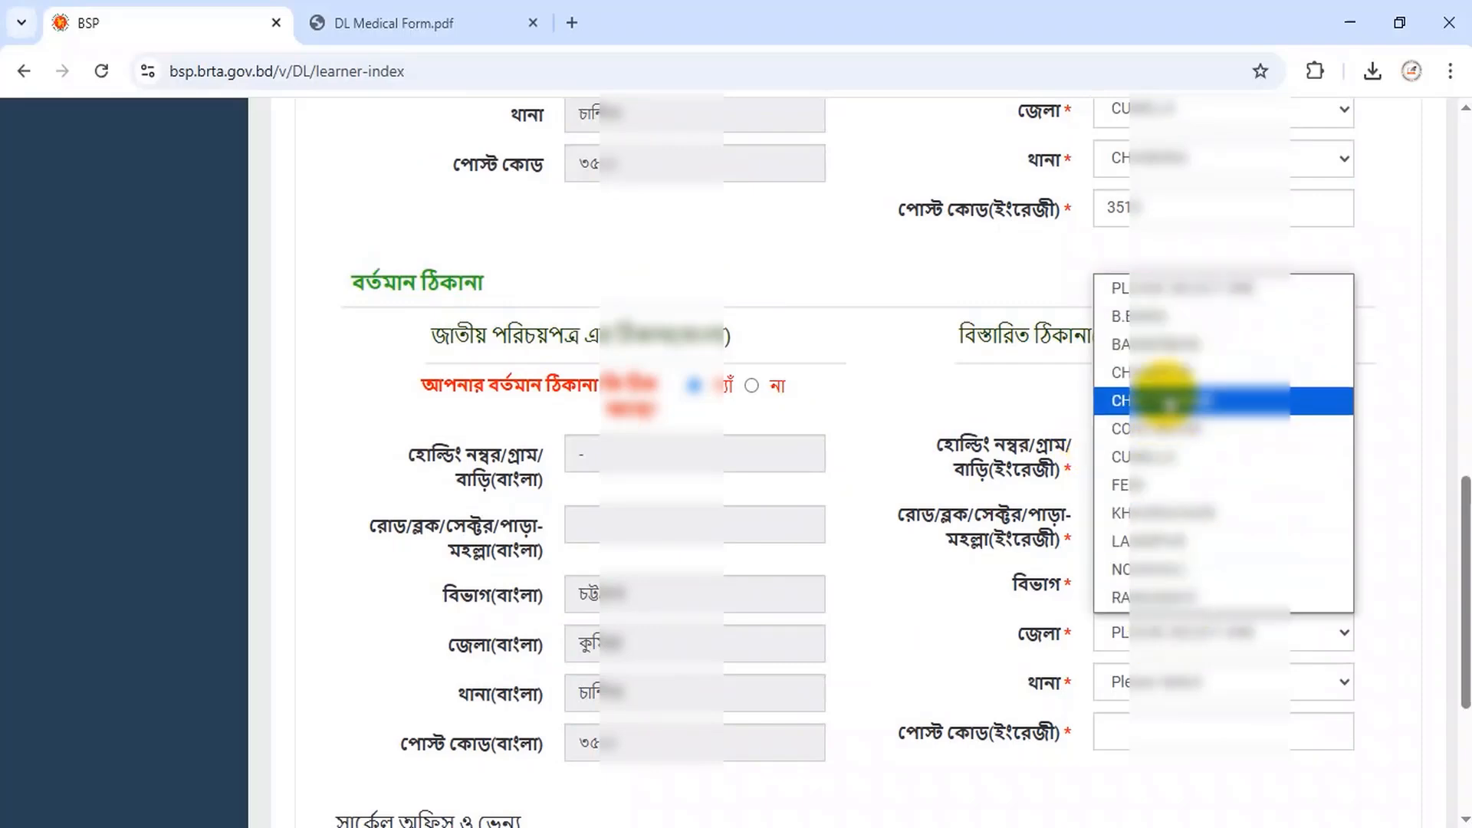
click(1159, 456)
click(1248, 679)
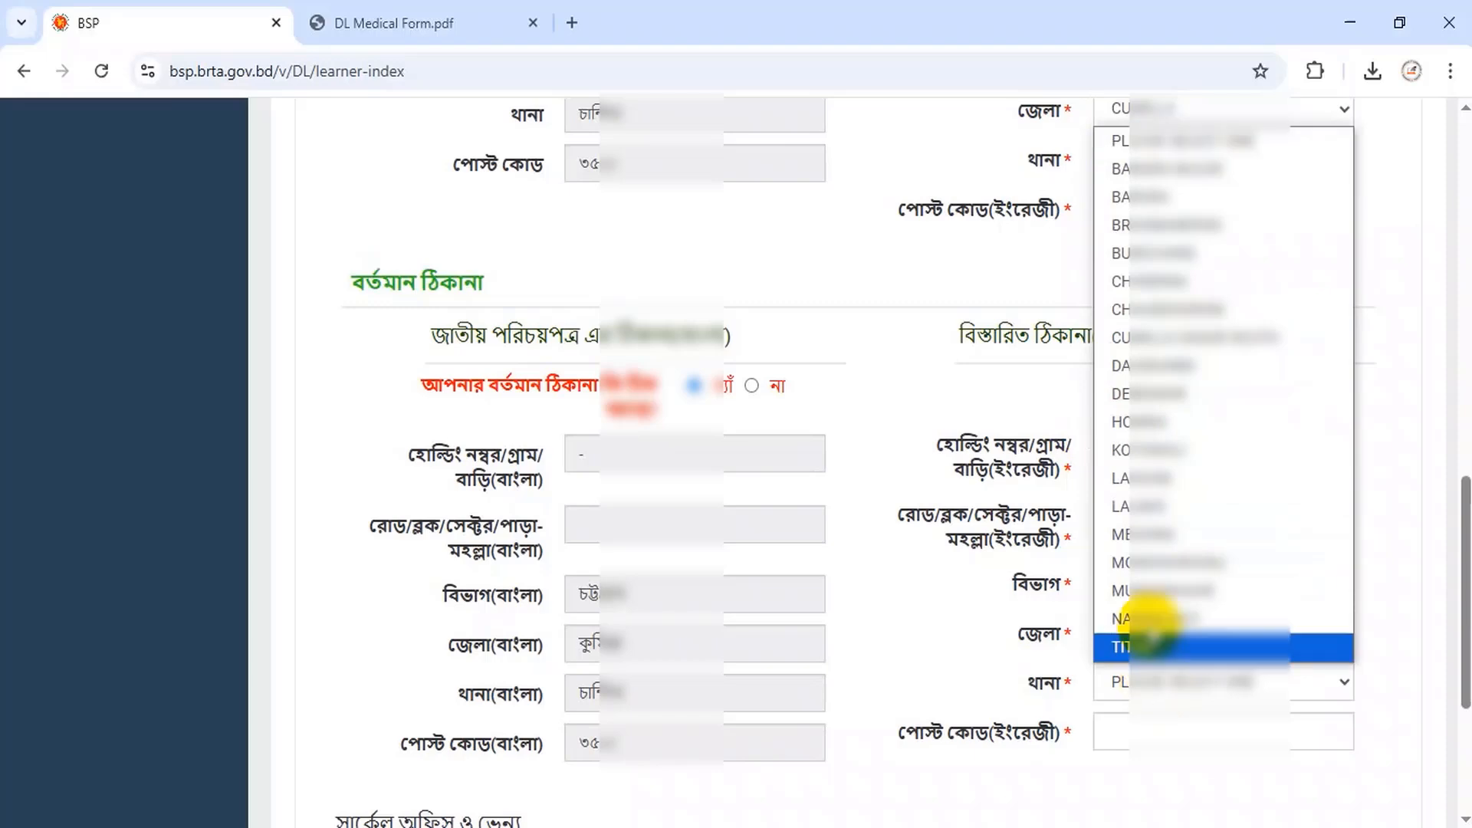
click(1158, 306)
click(1128, 728)
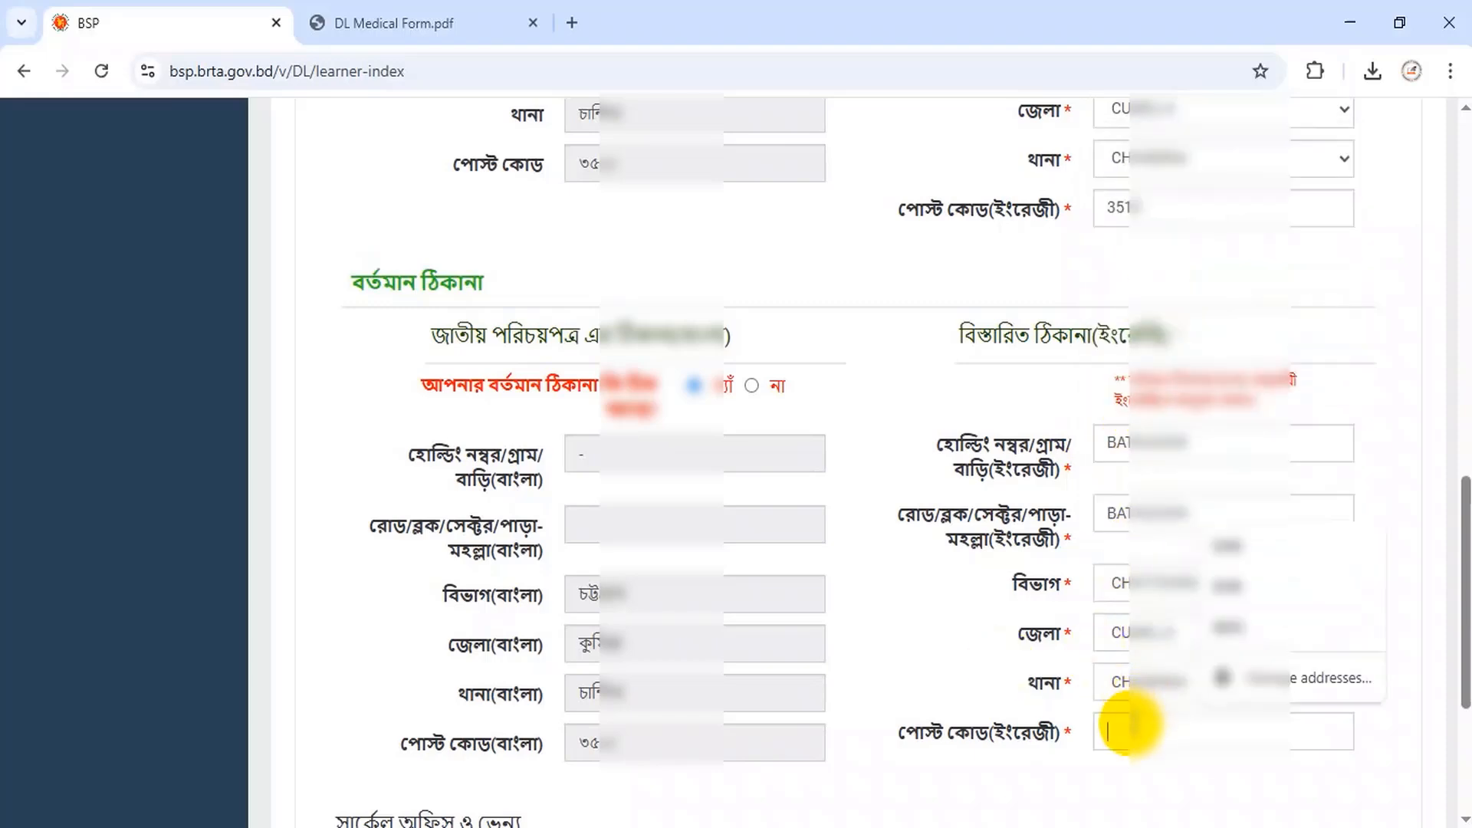
Select the exam venue under the circle office and continue to the attachment and card delivery page
scroll(844, 591, down, 5)
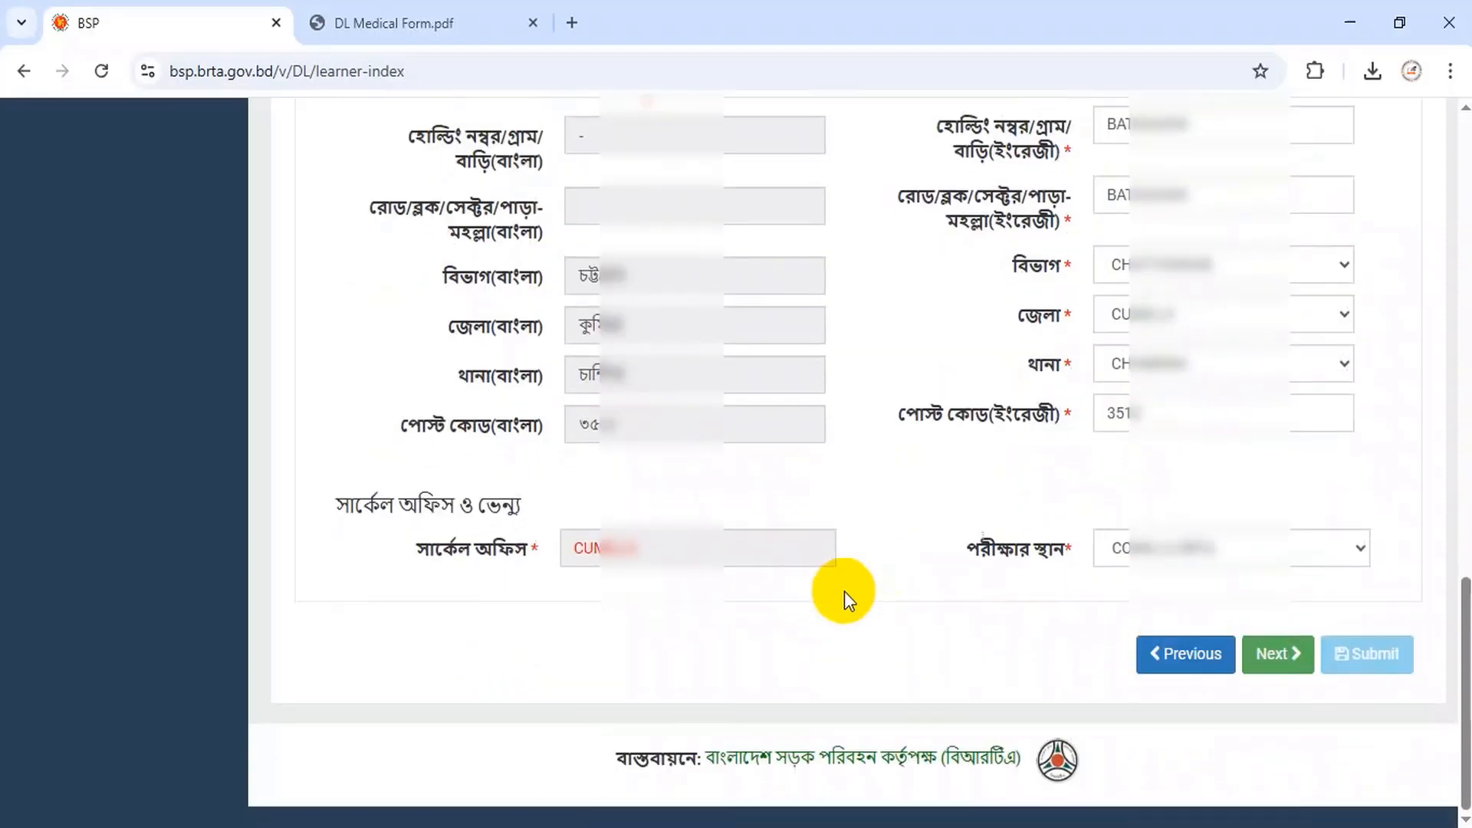
drag(352, 506, 532, 499)
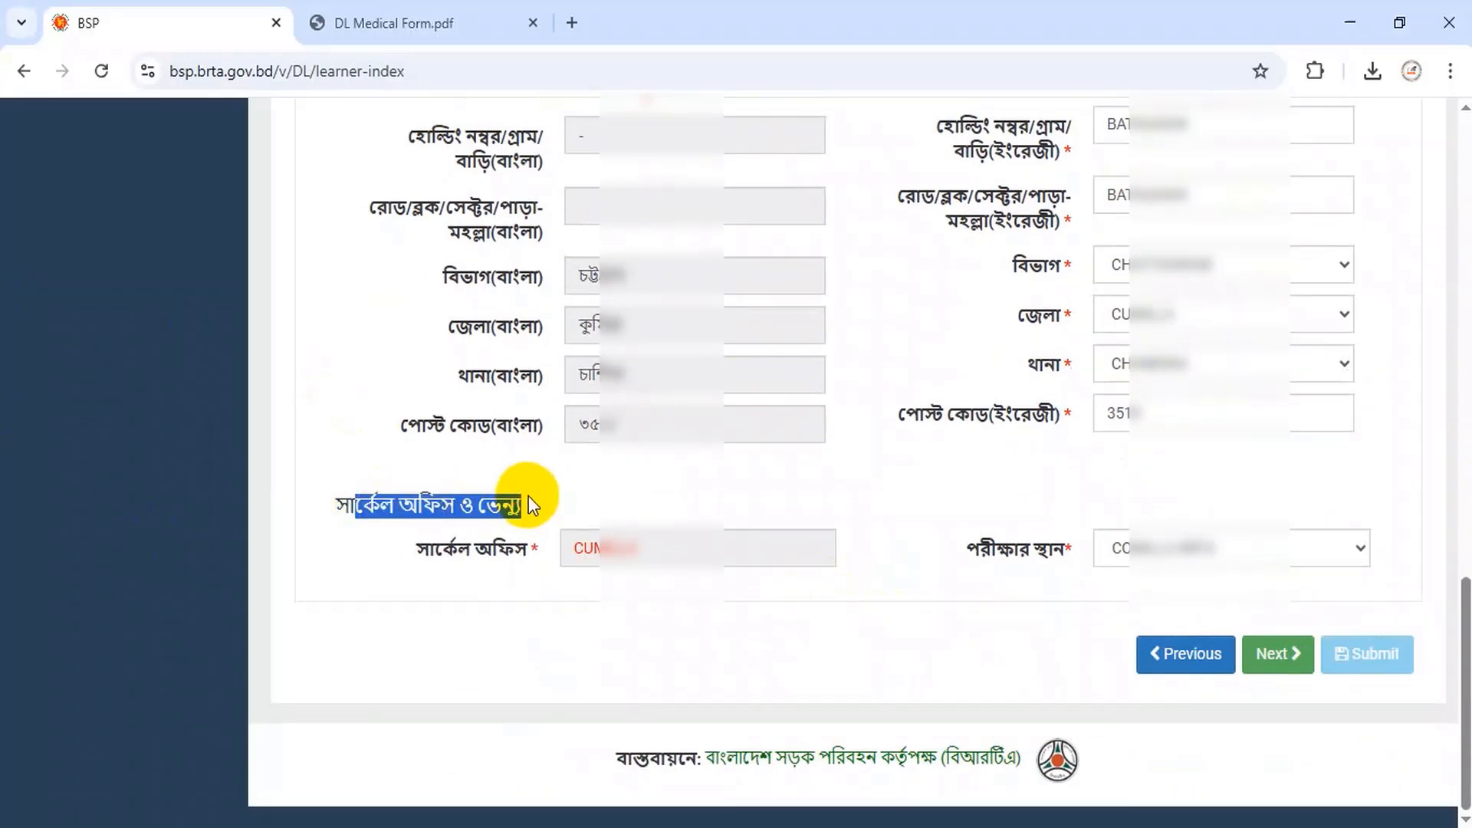
click(611, 590)
click(1142, 547)
click(1149, 581)
click(1291, 655)
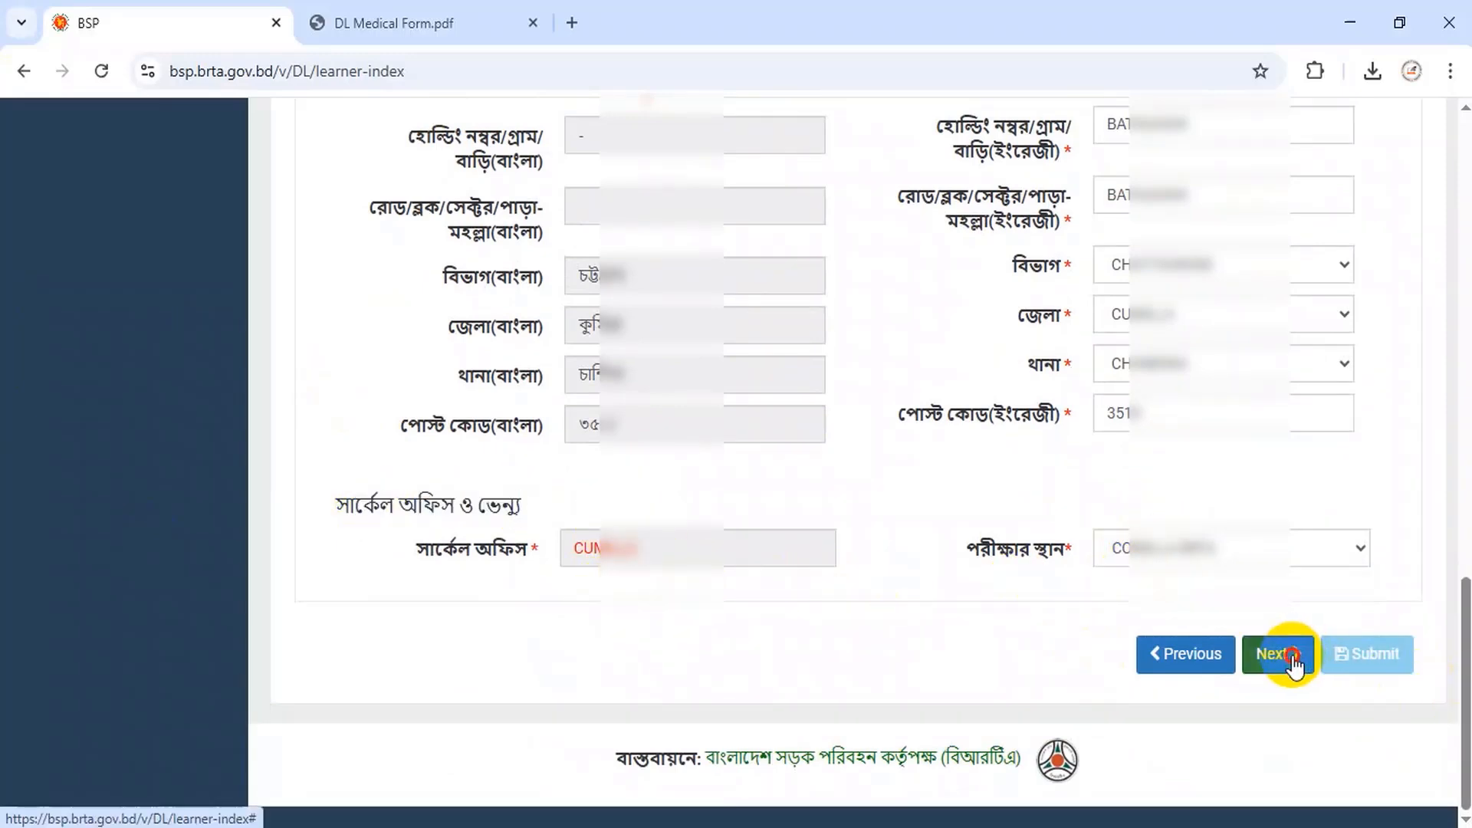
click(912, 529)
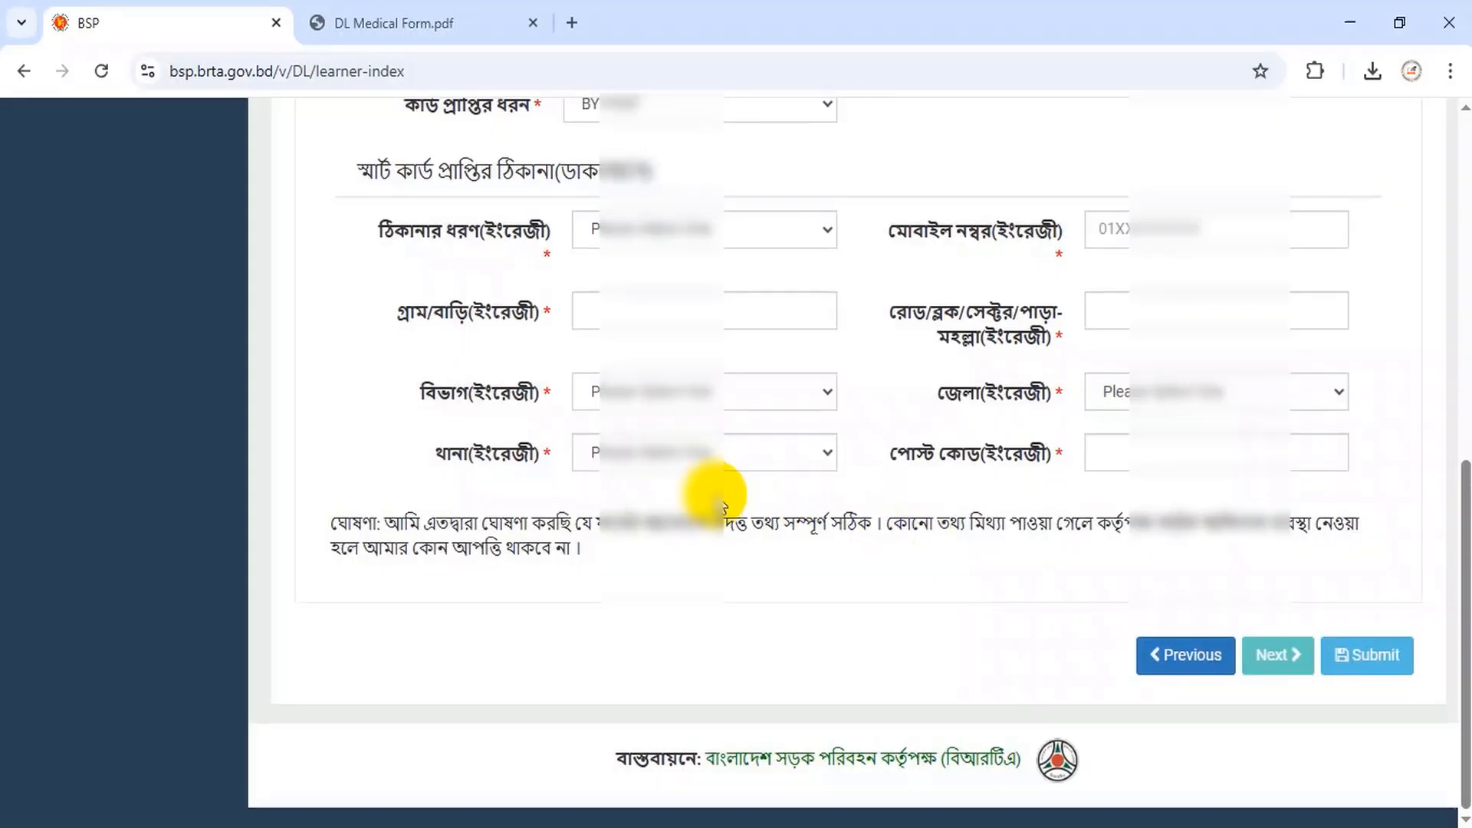
Attach medical certificate.jpg as the medical certificate and save the attachment
scroll(713, 495, up, 6)
scroll(721, 502, up, 3)
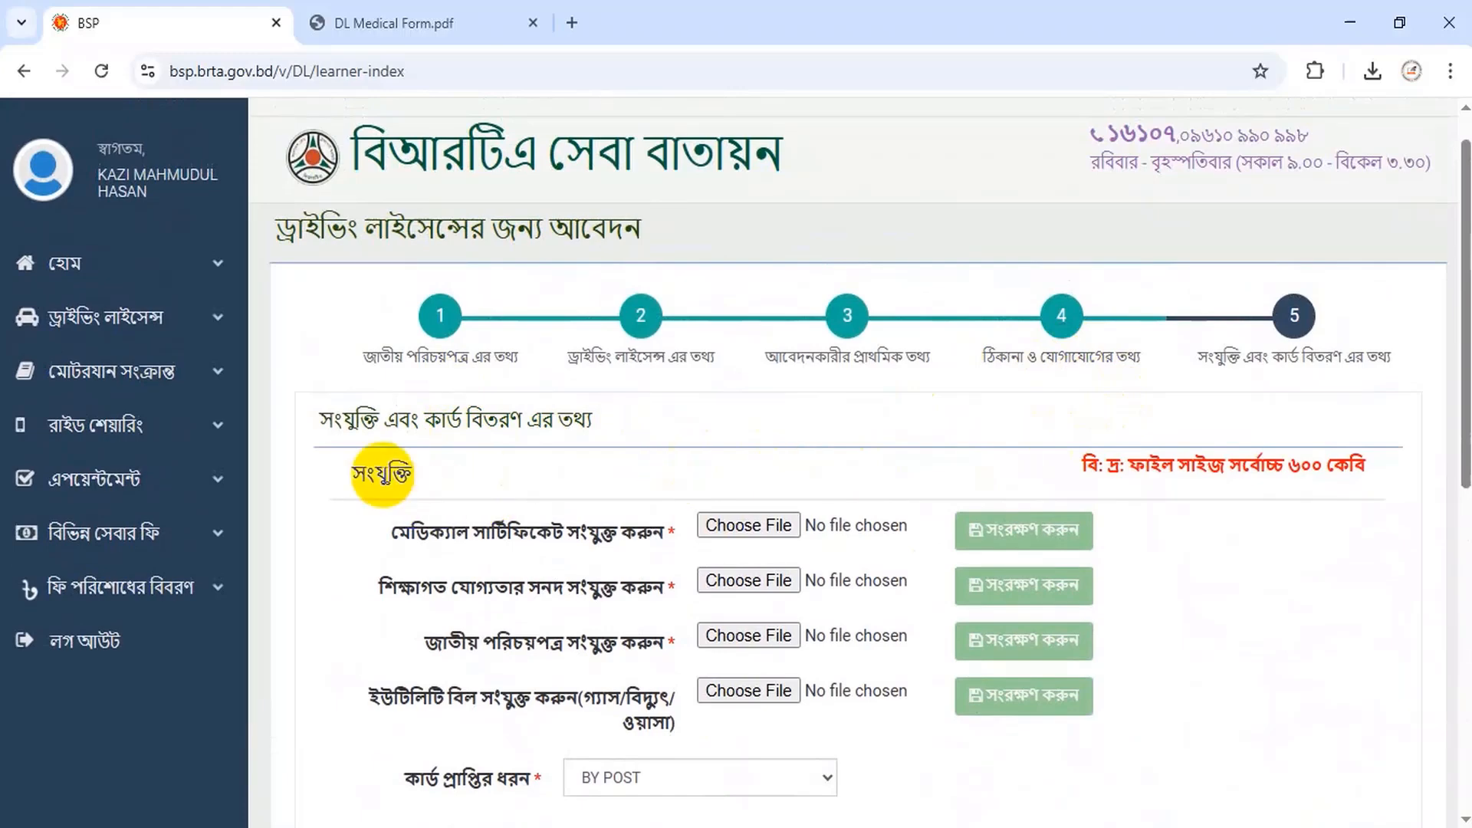
drag(337, 418, 633, 418)
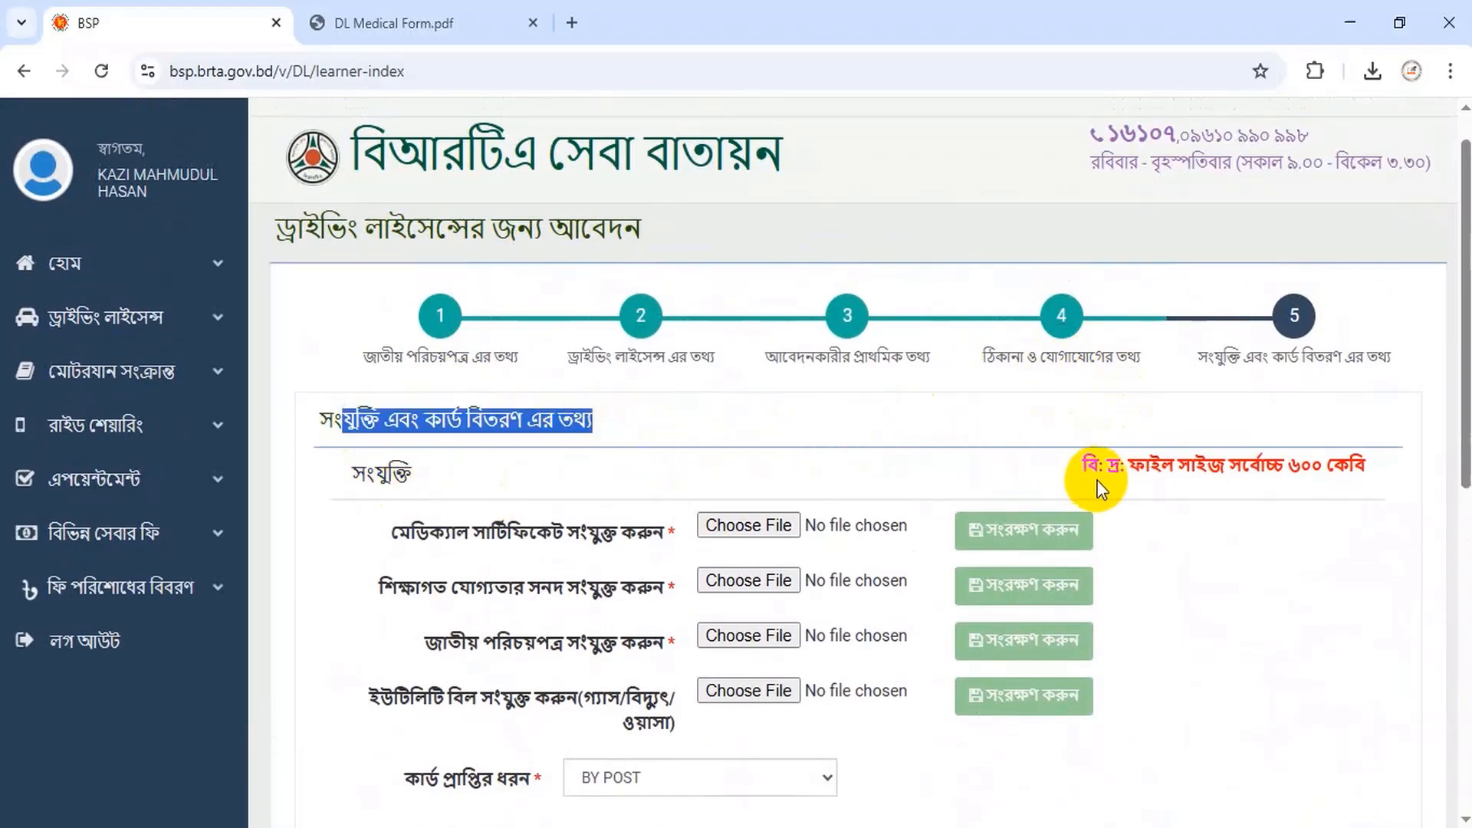
drag(1130, 468, 1413, 476)
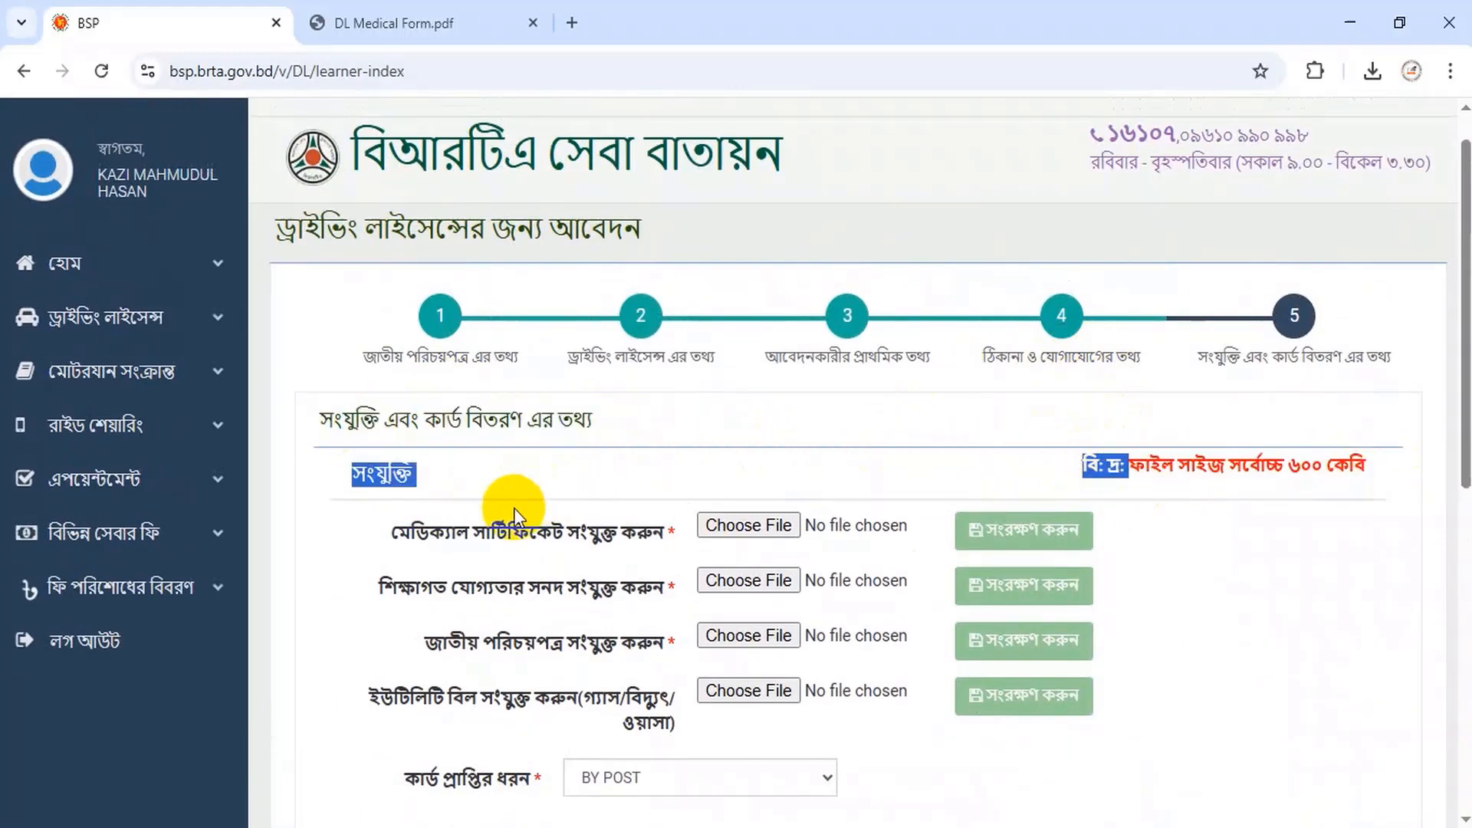
click(735, 525)
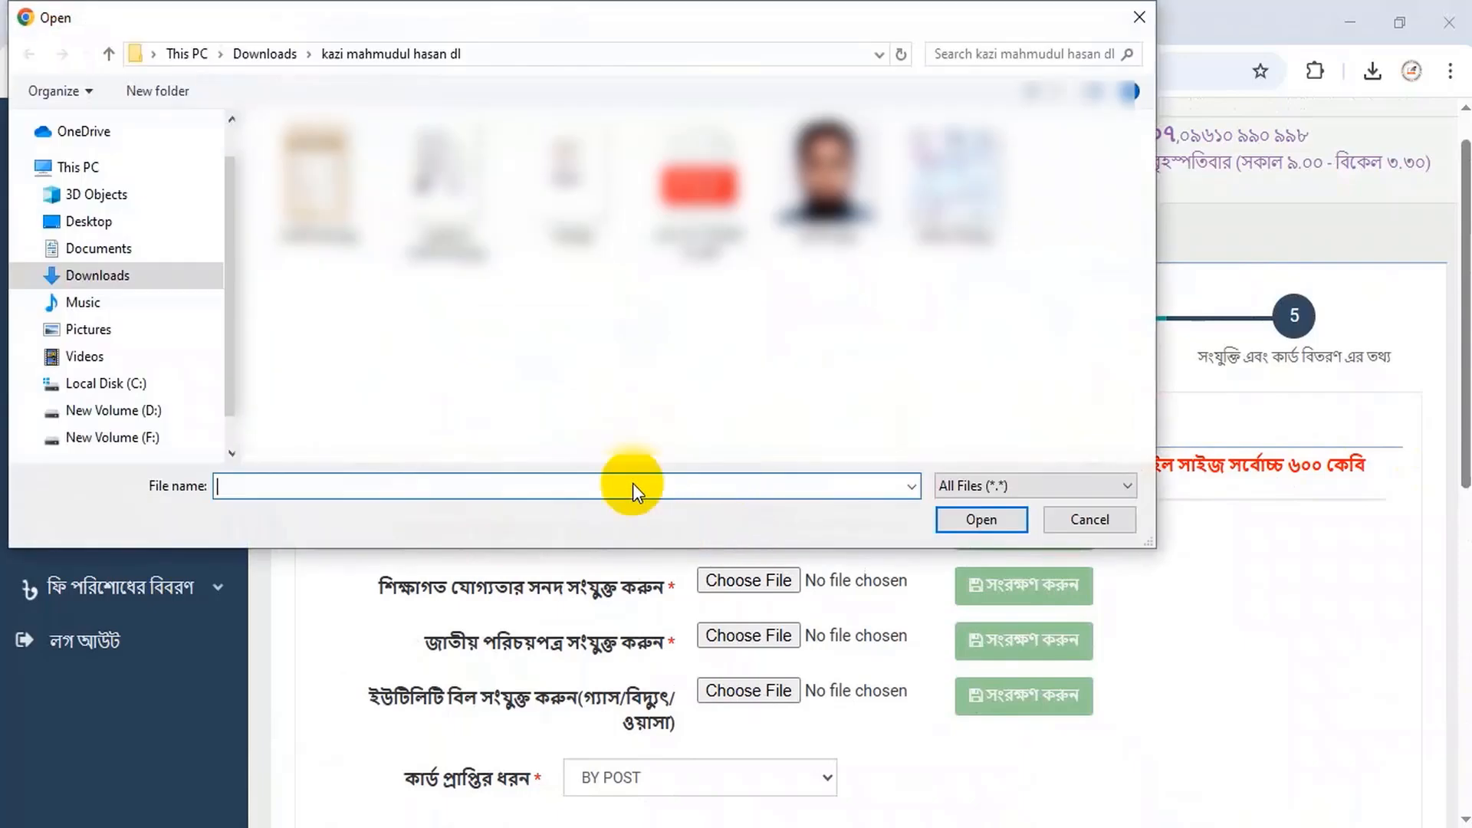
click(425, 184)
click(973, 518)
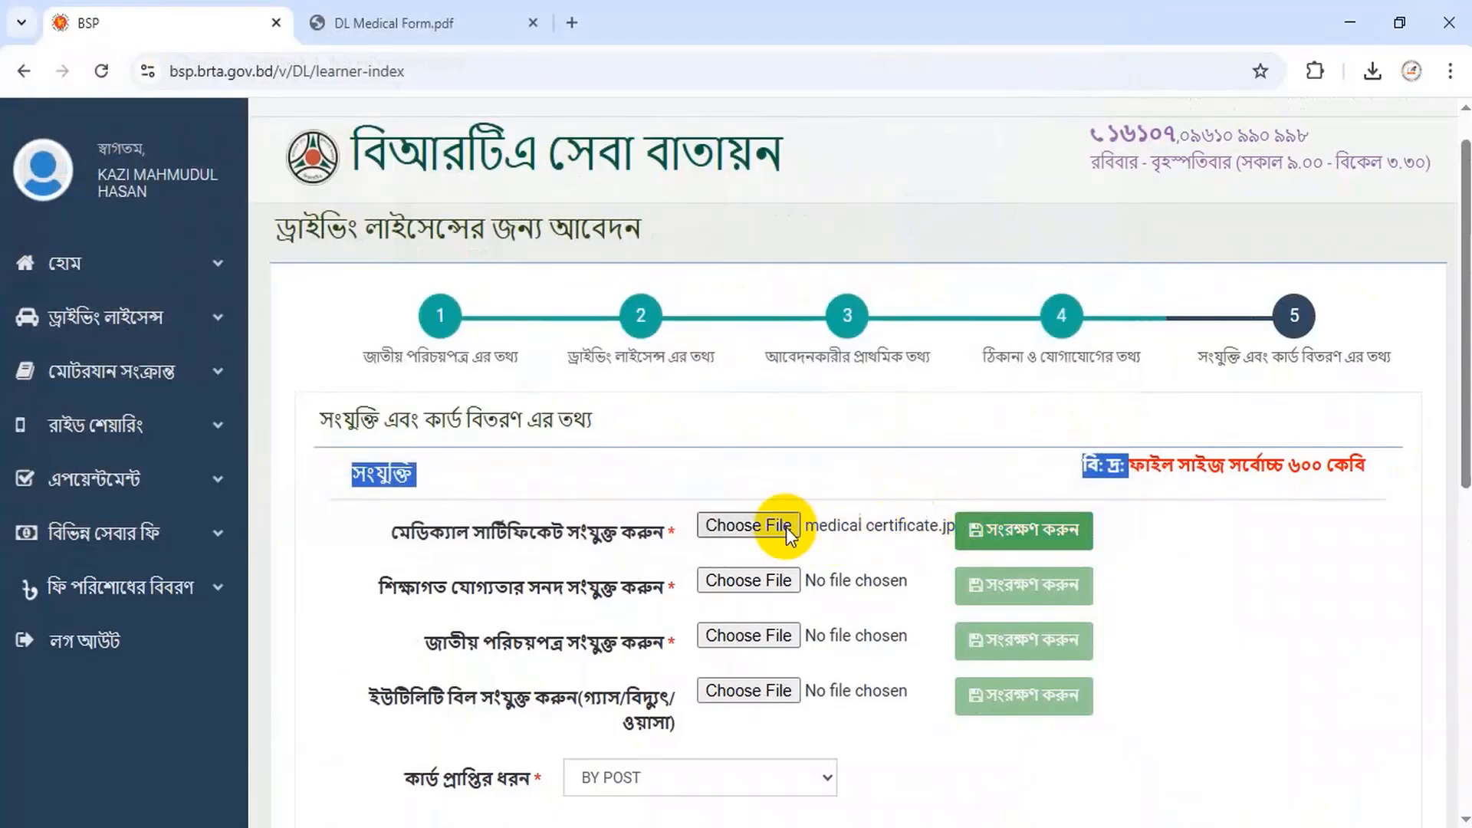
click(1004, 533)
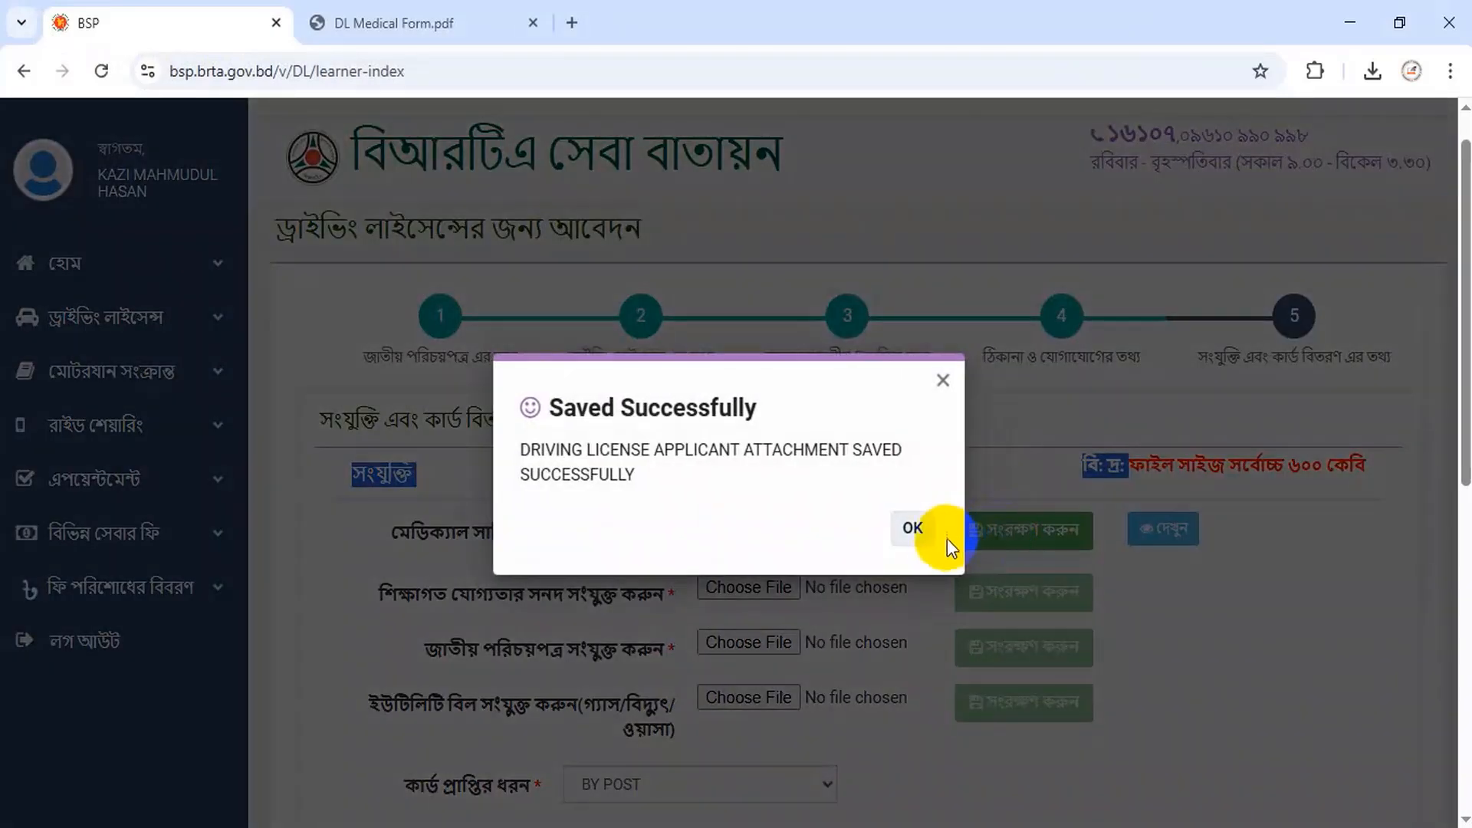
click(914, 529)
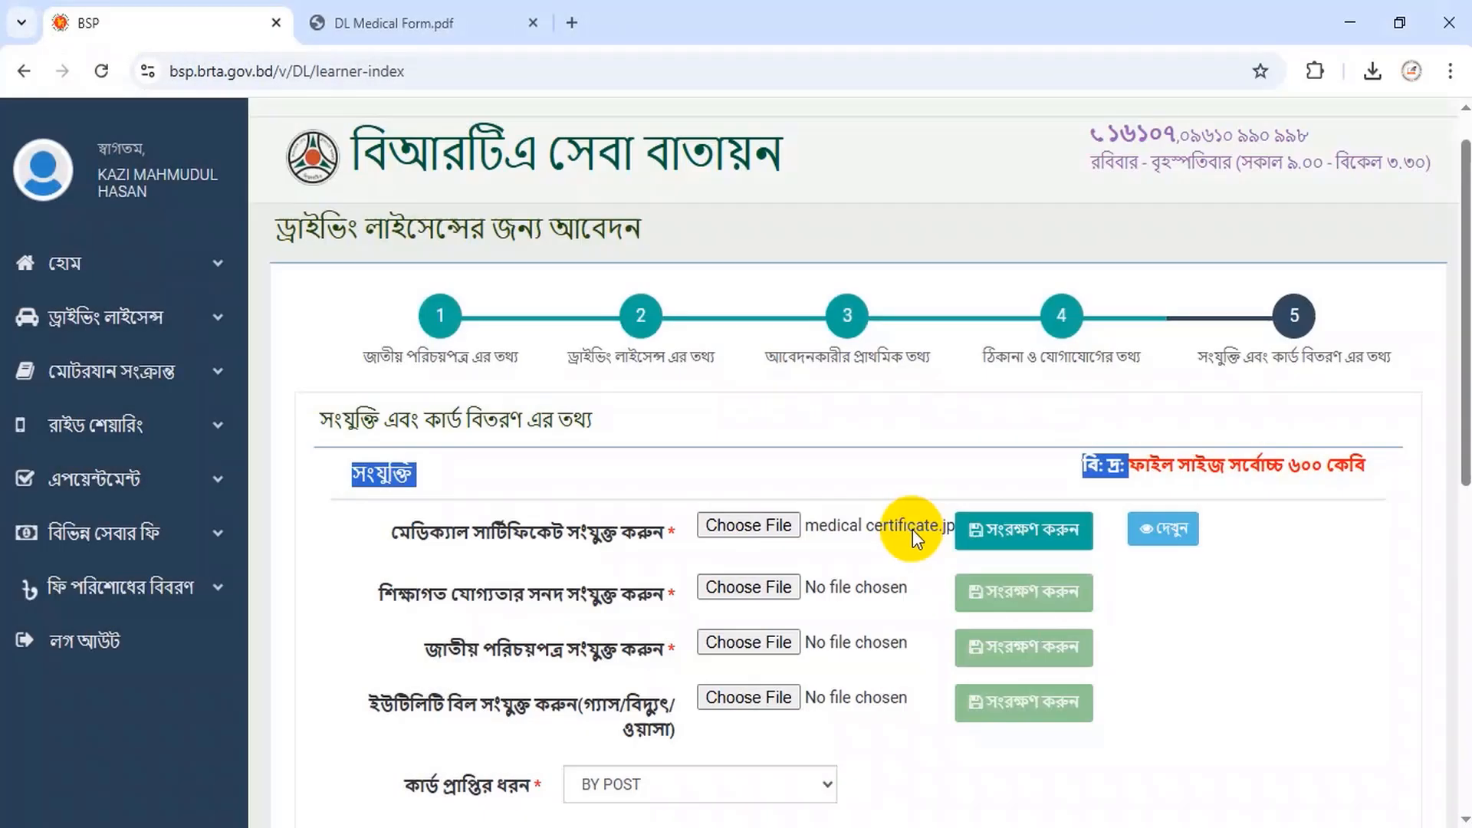
Preview the saved medical certificate attachment and close the preview
click(1155, 530)
scroll(871, 394, down, 3)
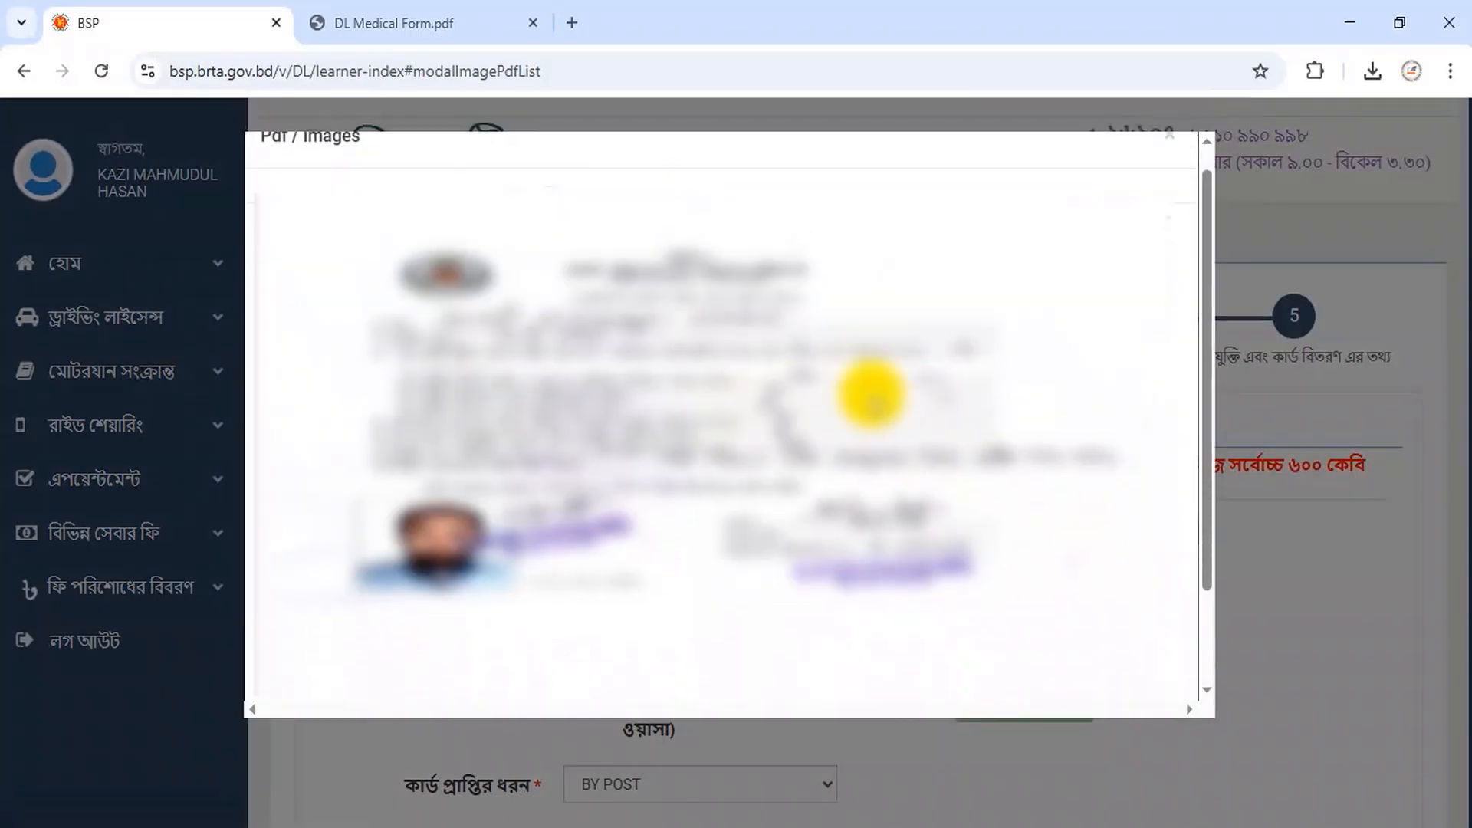
scroll(870, 388, up, 3)
click(1169, 159)
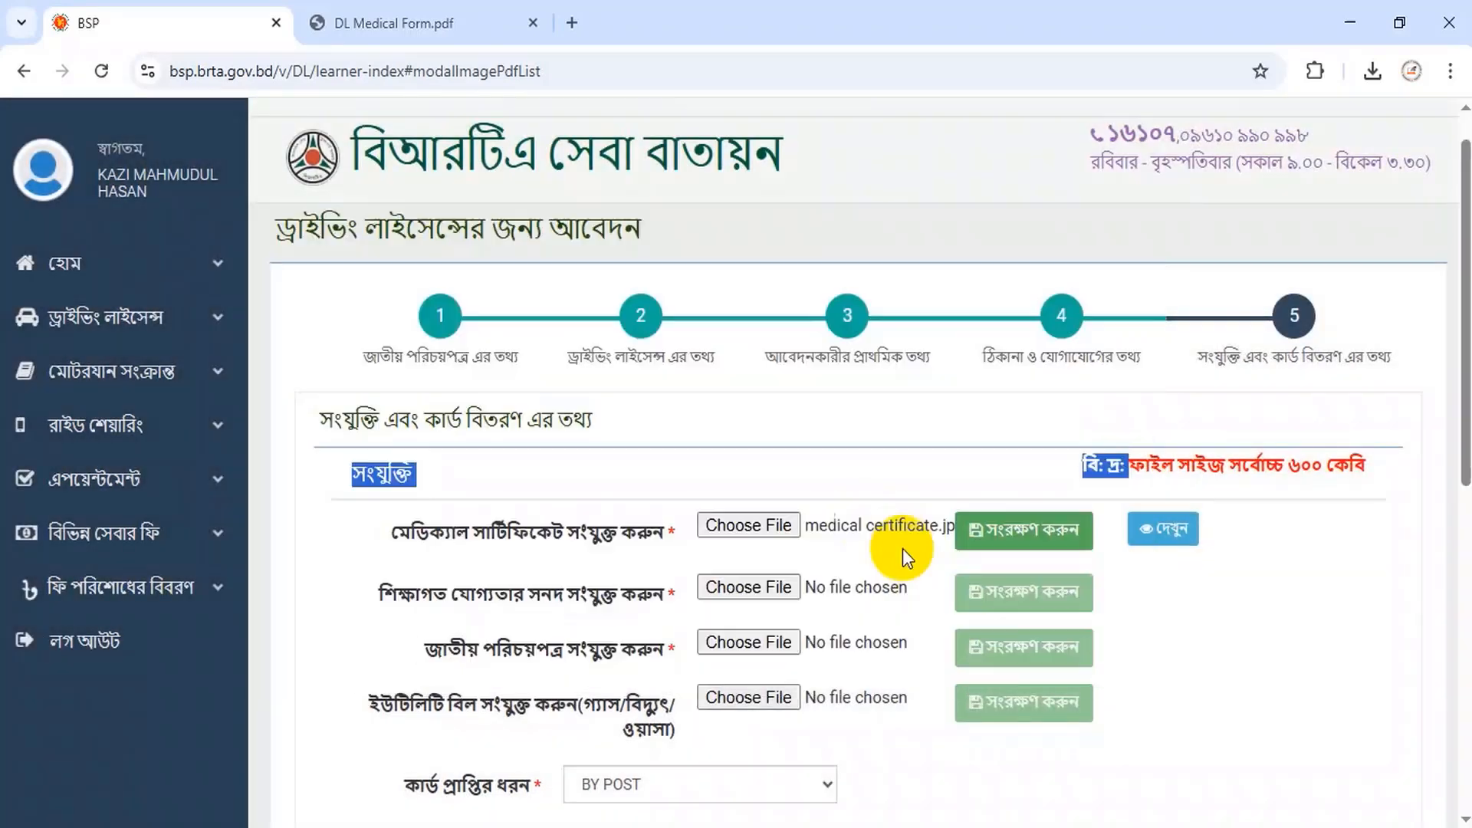
click(1146, 537)
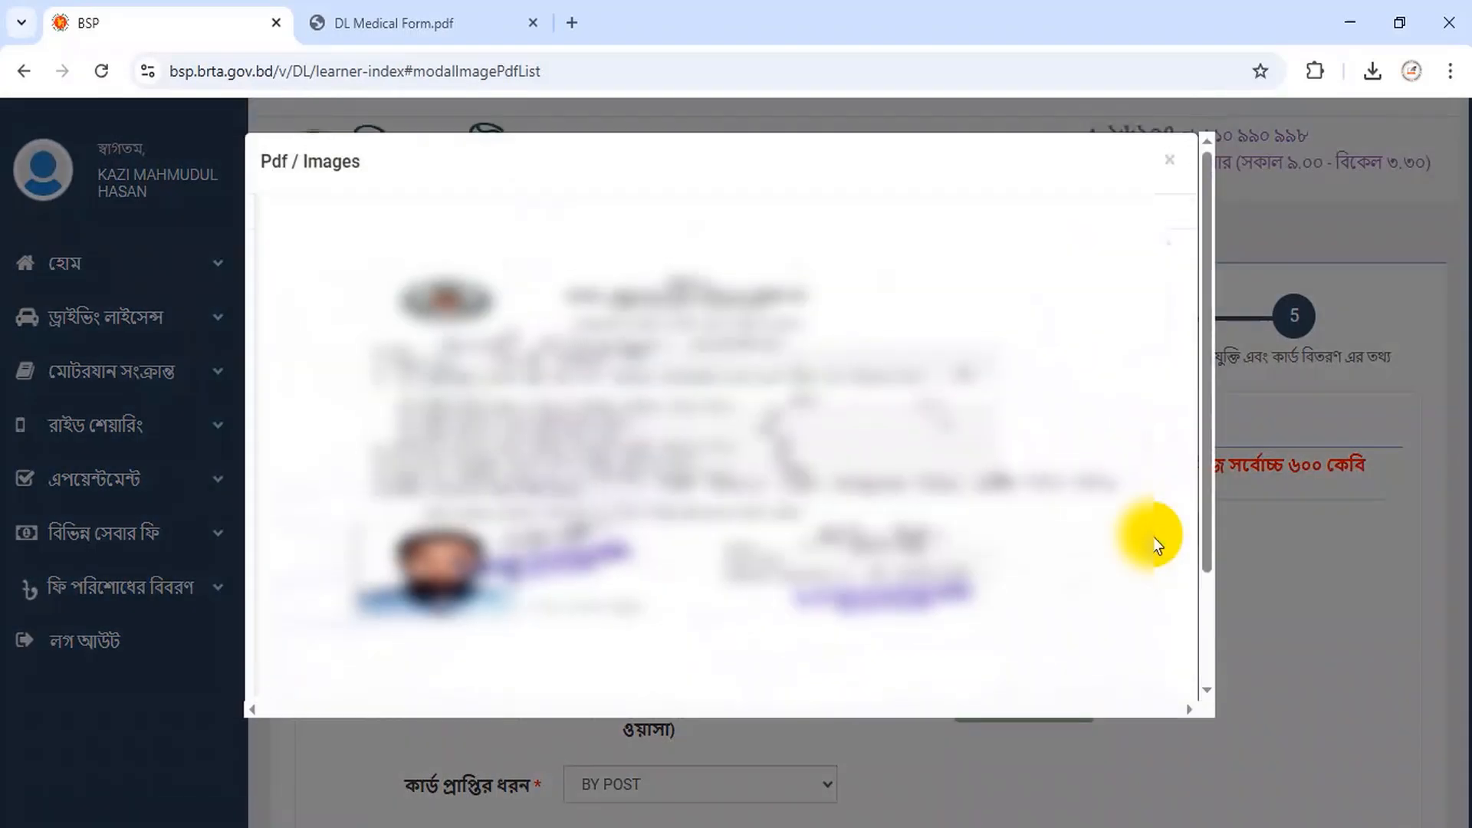
click(1168, 159)
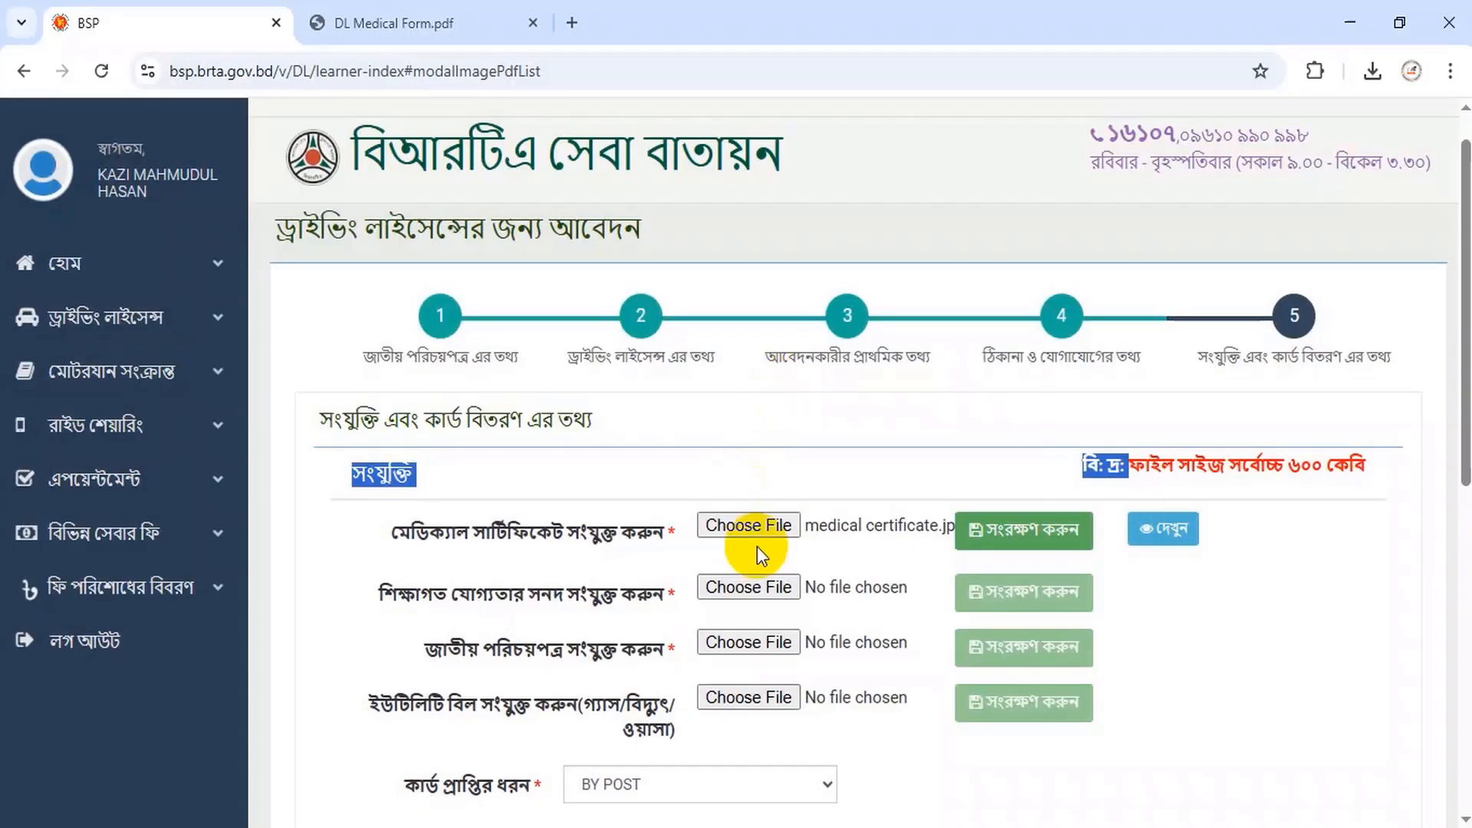
Attach certificate.jpg as the educational qualification certificate and save the attachment
click(743, 588)
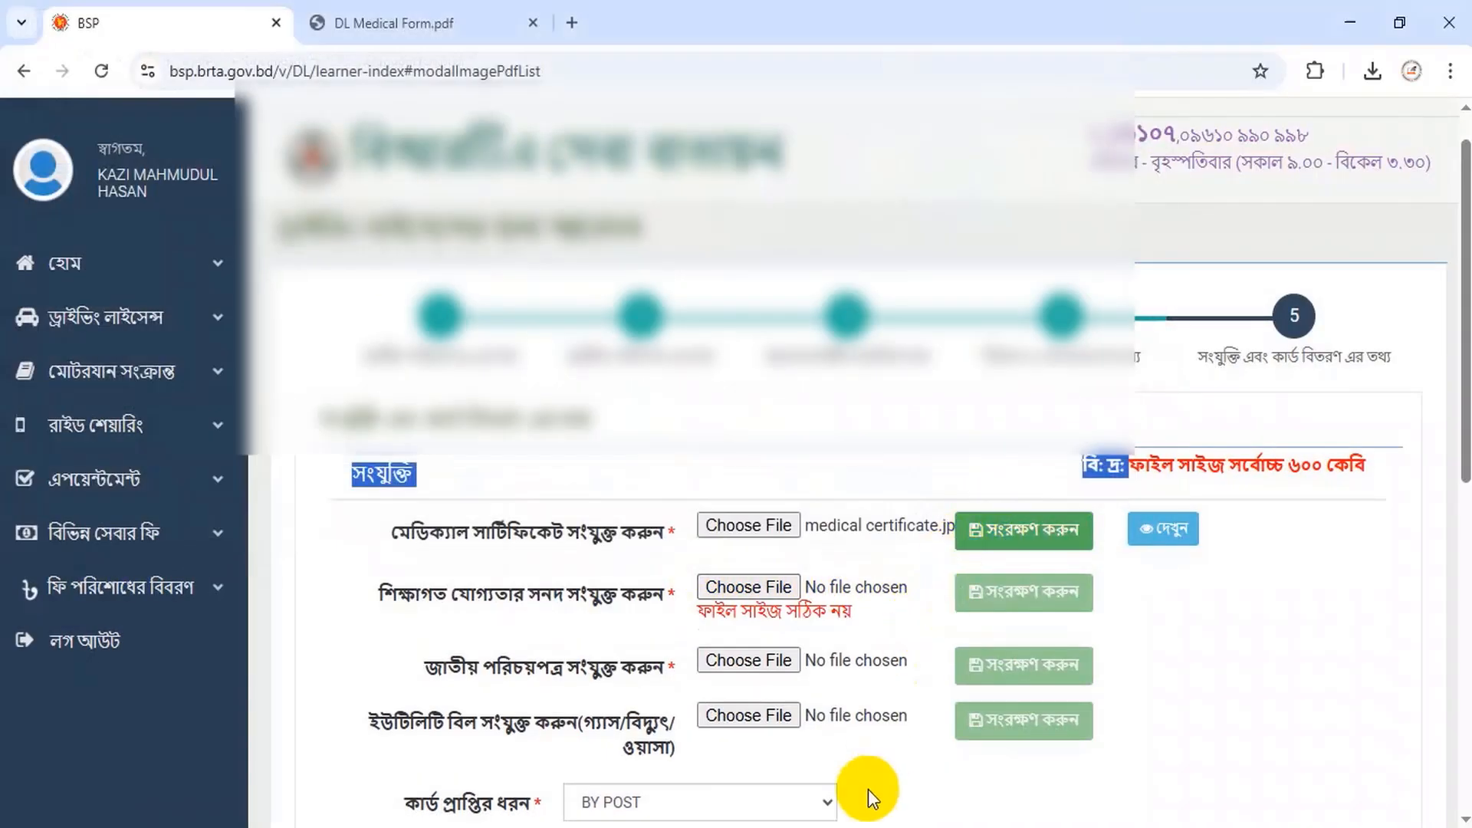
click(748, 587)
double_click(326, 172)
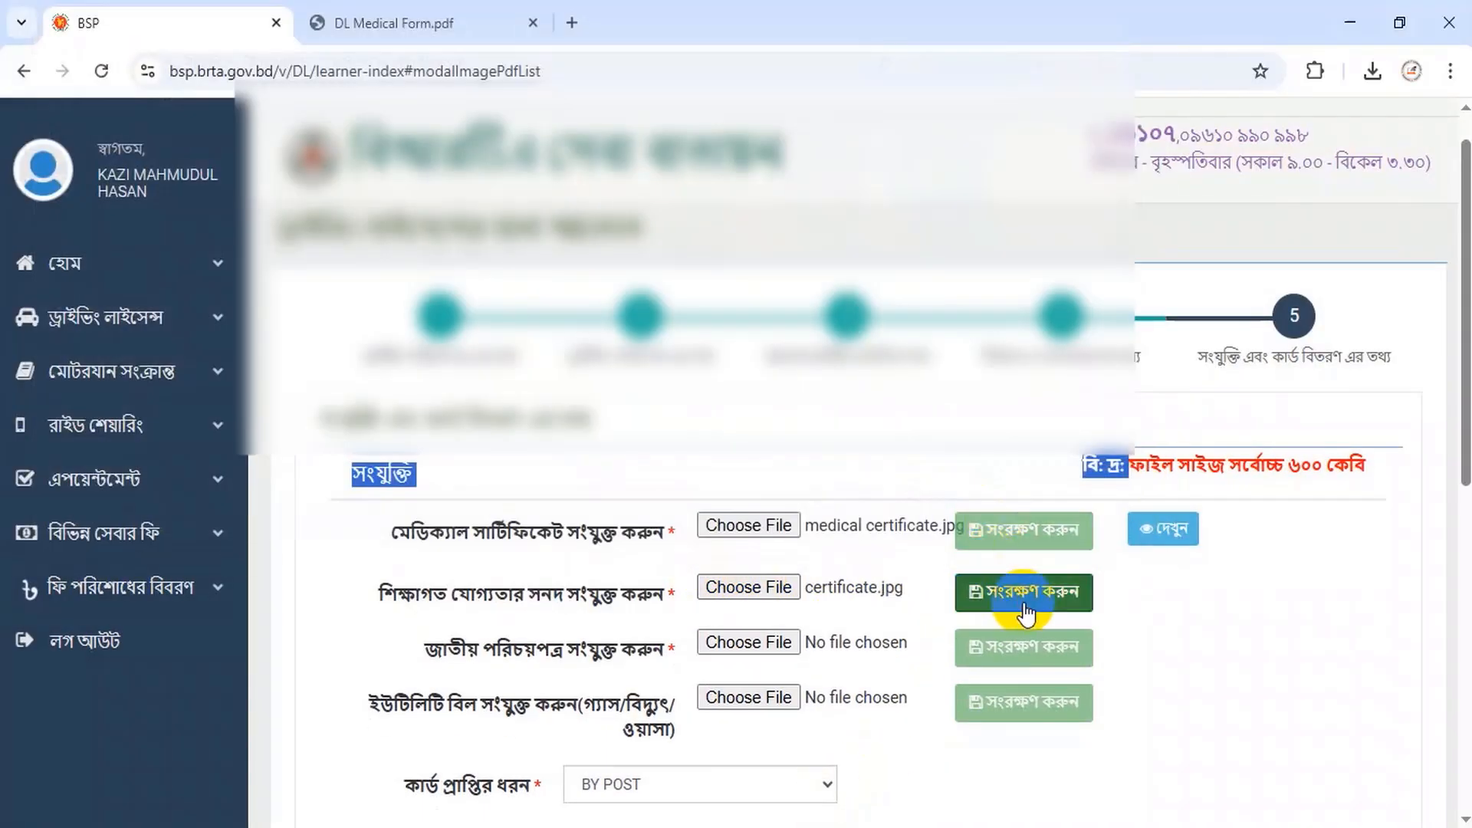
click(1025, 598)
Attach nid.jpg as the national ID card and utility bill.jpg as the utility bill, saving both attachments
scroll(853, 664, down, 1)
drag(447, 543, 649, 532)
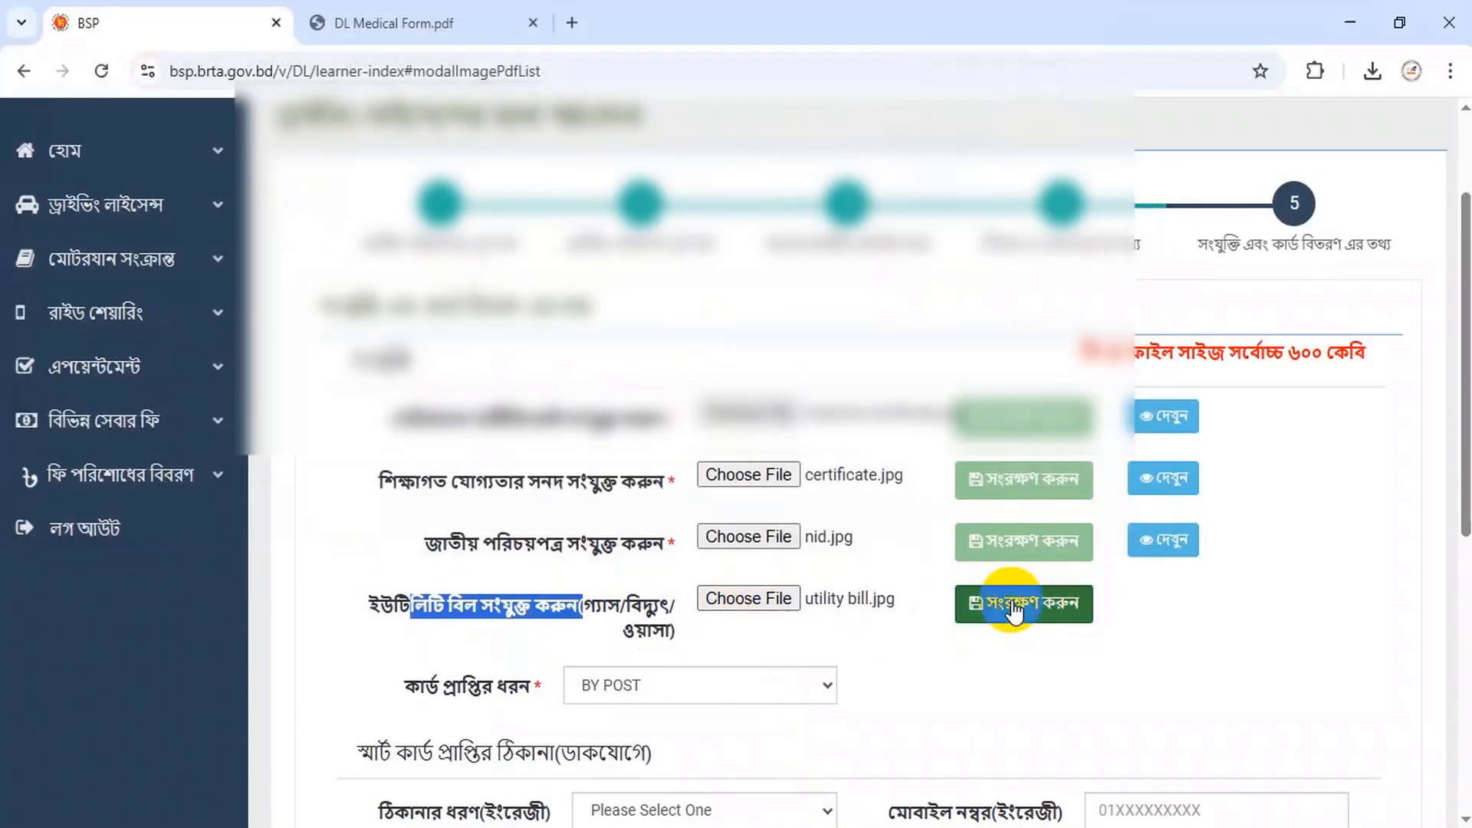
click(1009, 602)
Set the card delivery type to BY POST
scroll(475, 675, down, 4)
drag(424, 349, 509, 348)
click(577, 384)
click(600, 352)
click(602, 382)
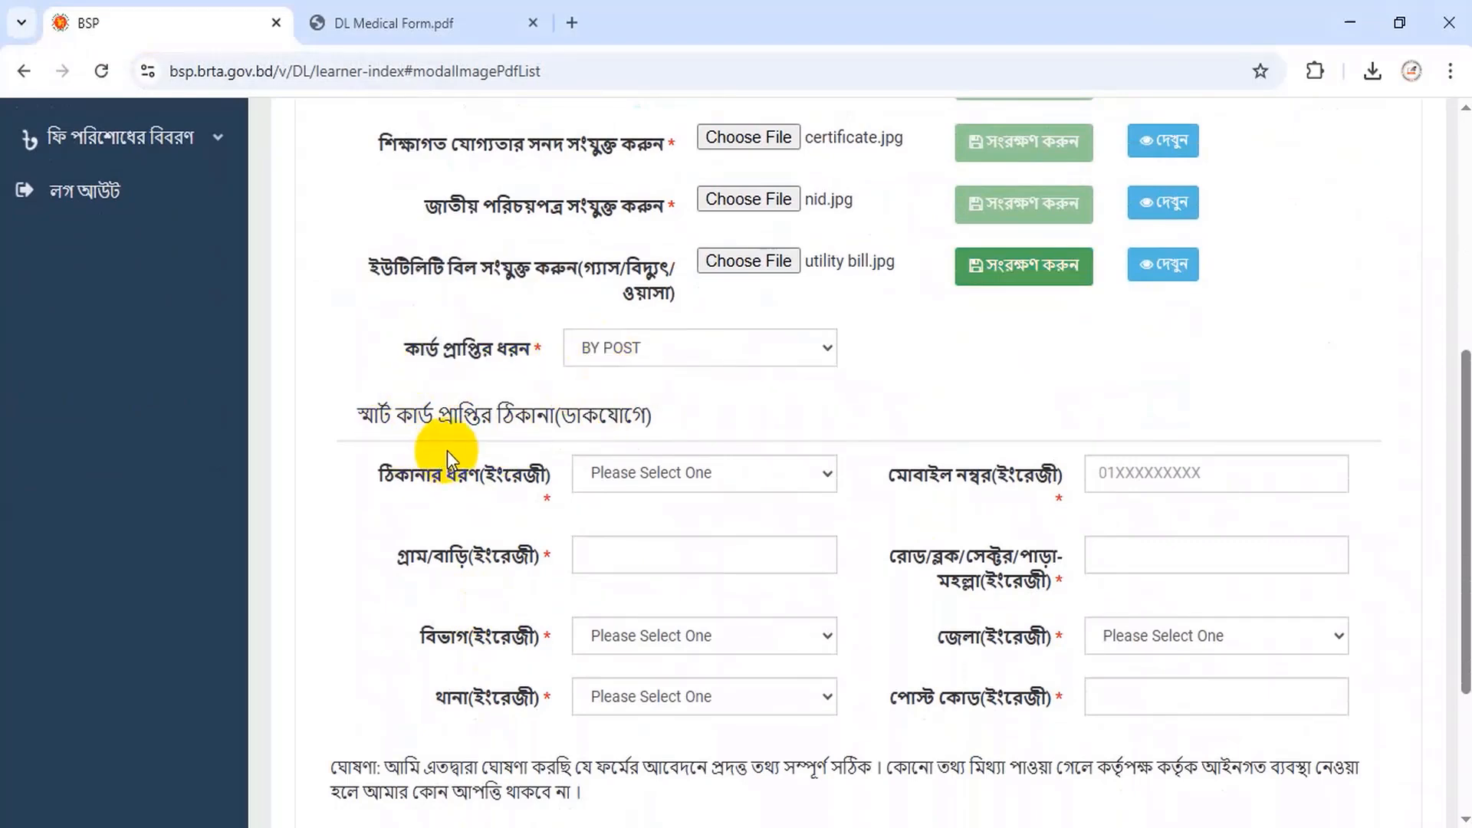
Set the smart card's postal address type to PRESENT and submit the licence application
drag(381, 416, 652, 420)
click(616, 473)
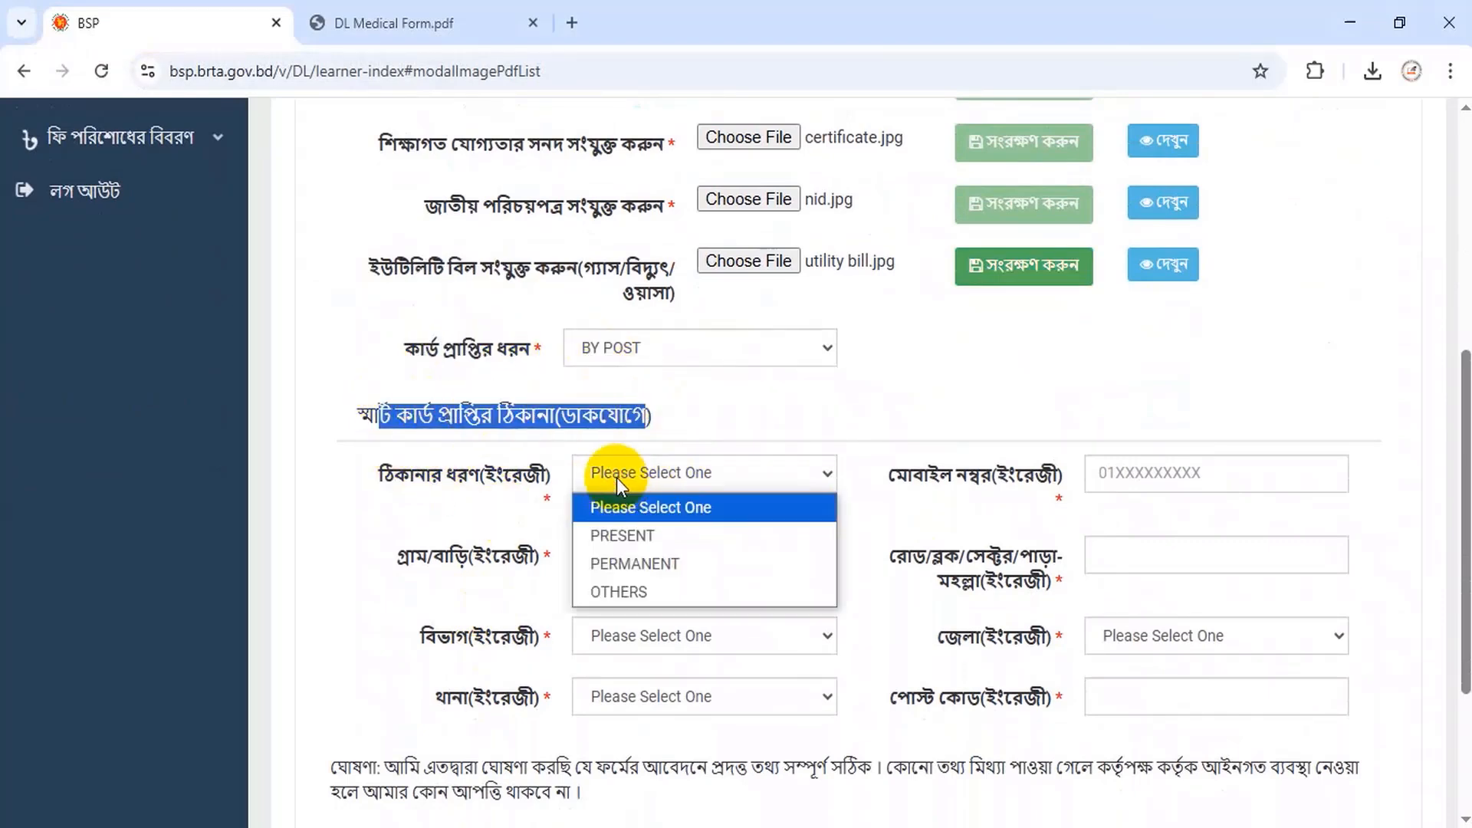
click(645, 533)
scroll(982, 595, down, 3)
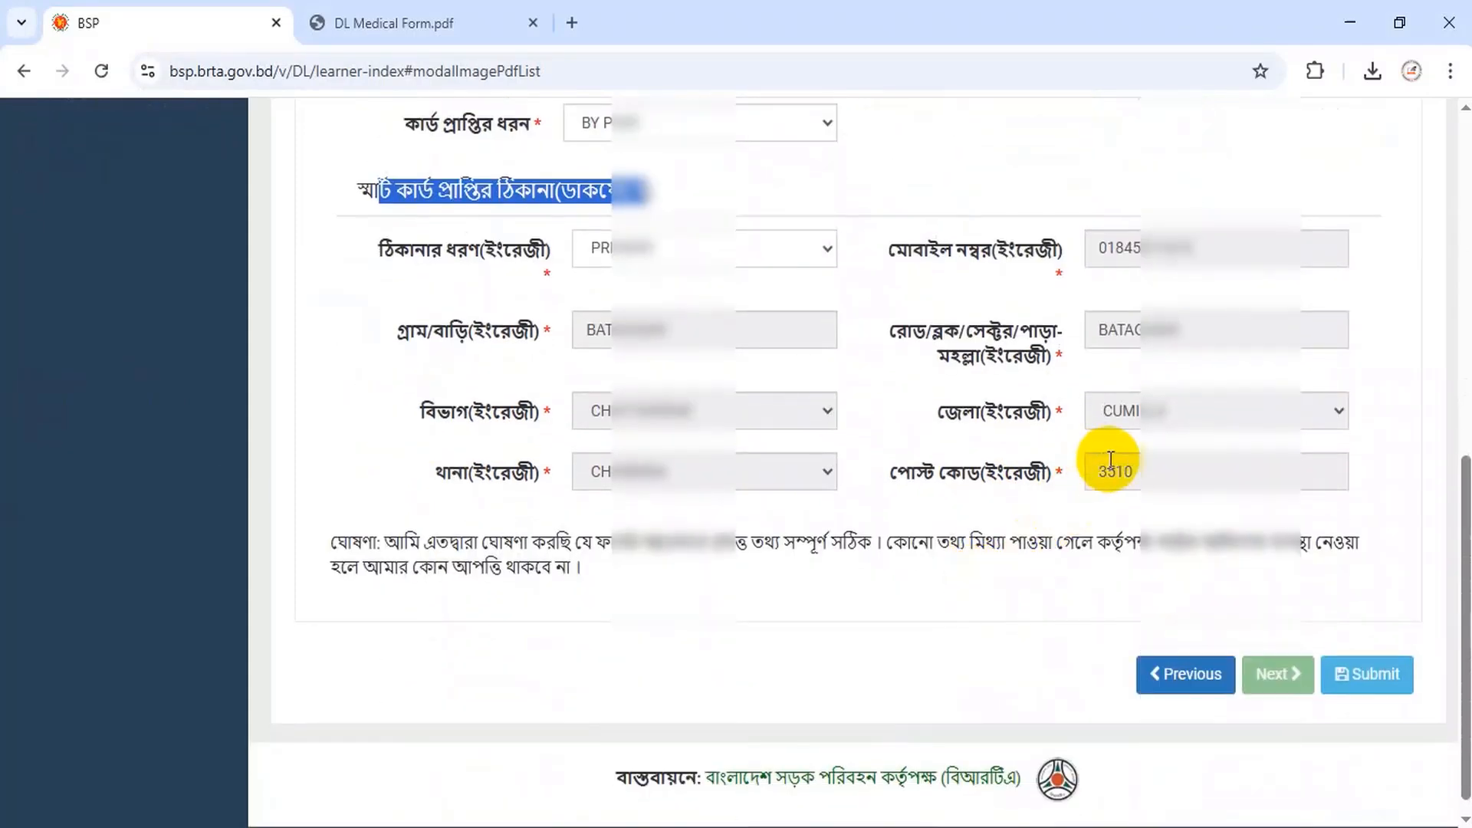
scroll(1150, 491, down, 1)
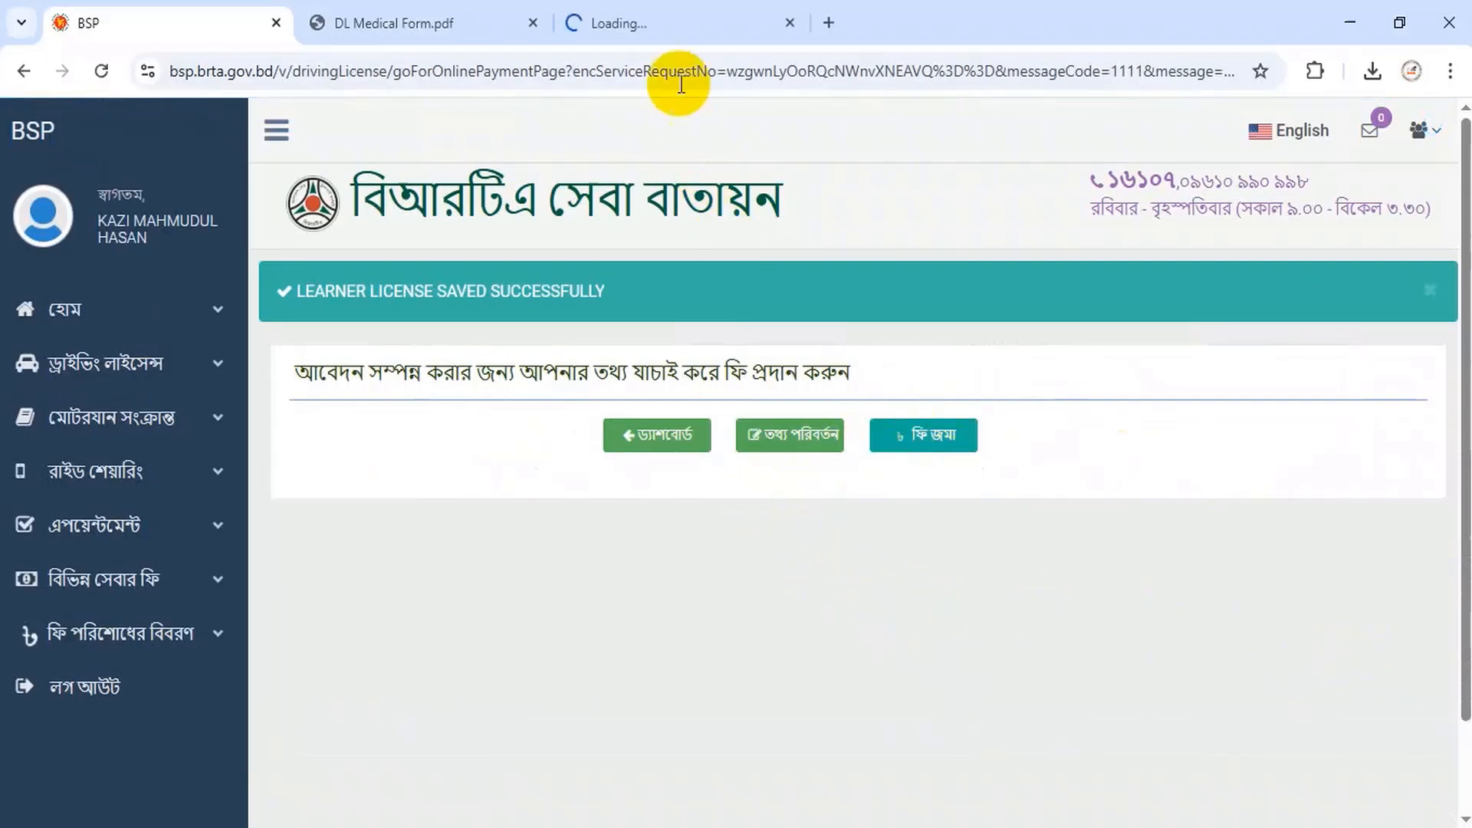
Open the learner licence online fee payment page and review the applicant's personal details and addresses
click(667, 25)
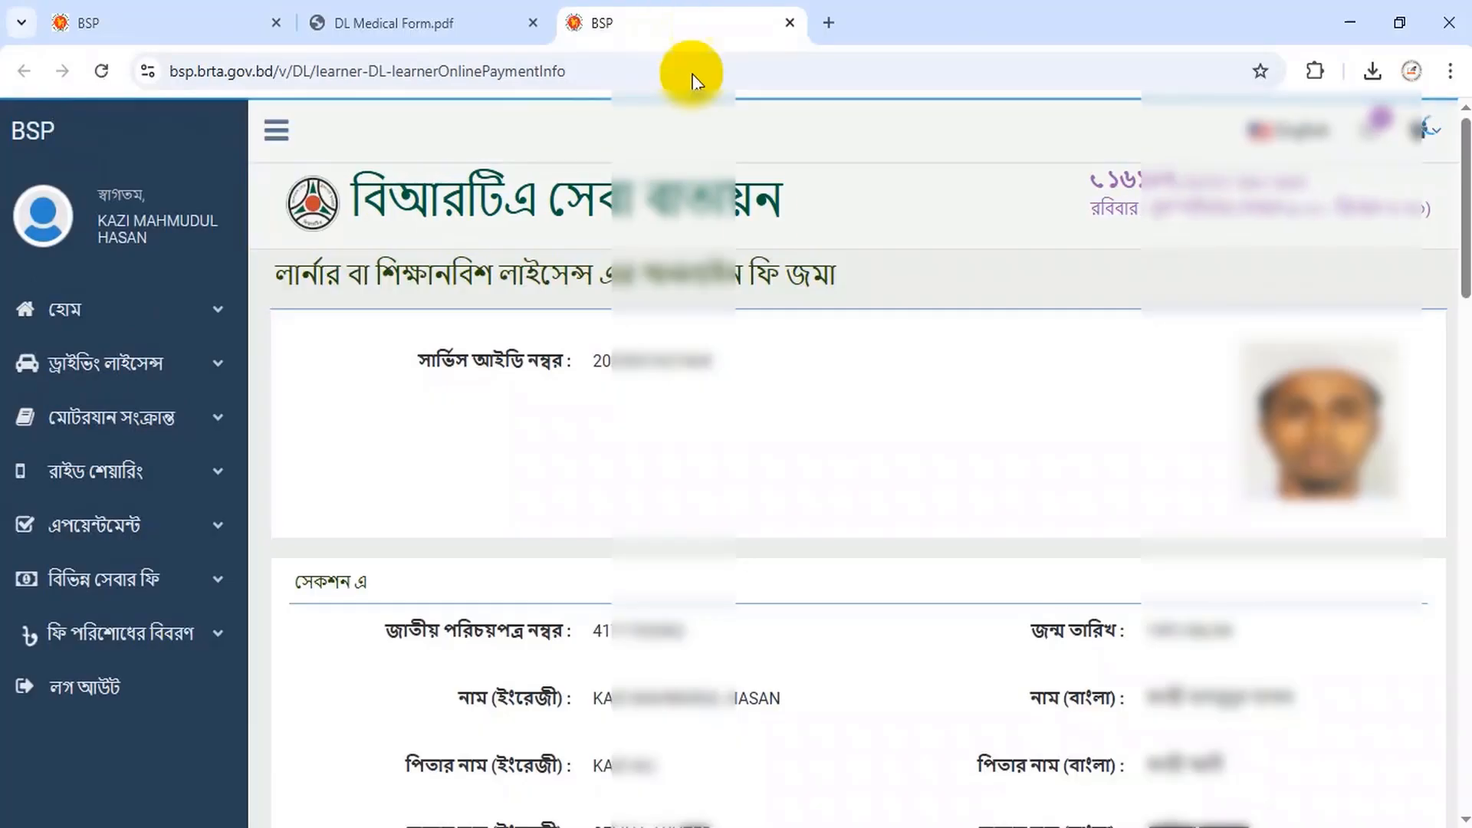
scroll(923, 463, down, 1)
scroll(923, 463, down, 10)
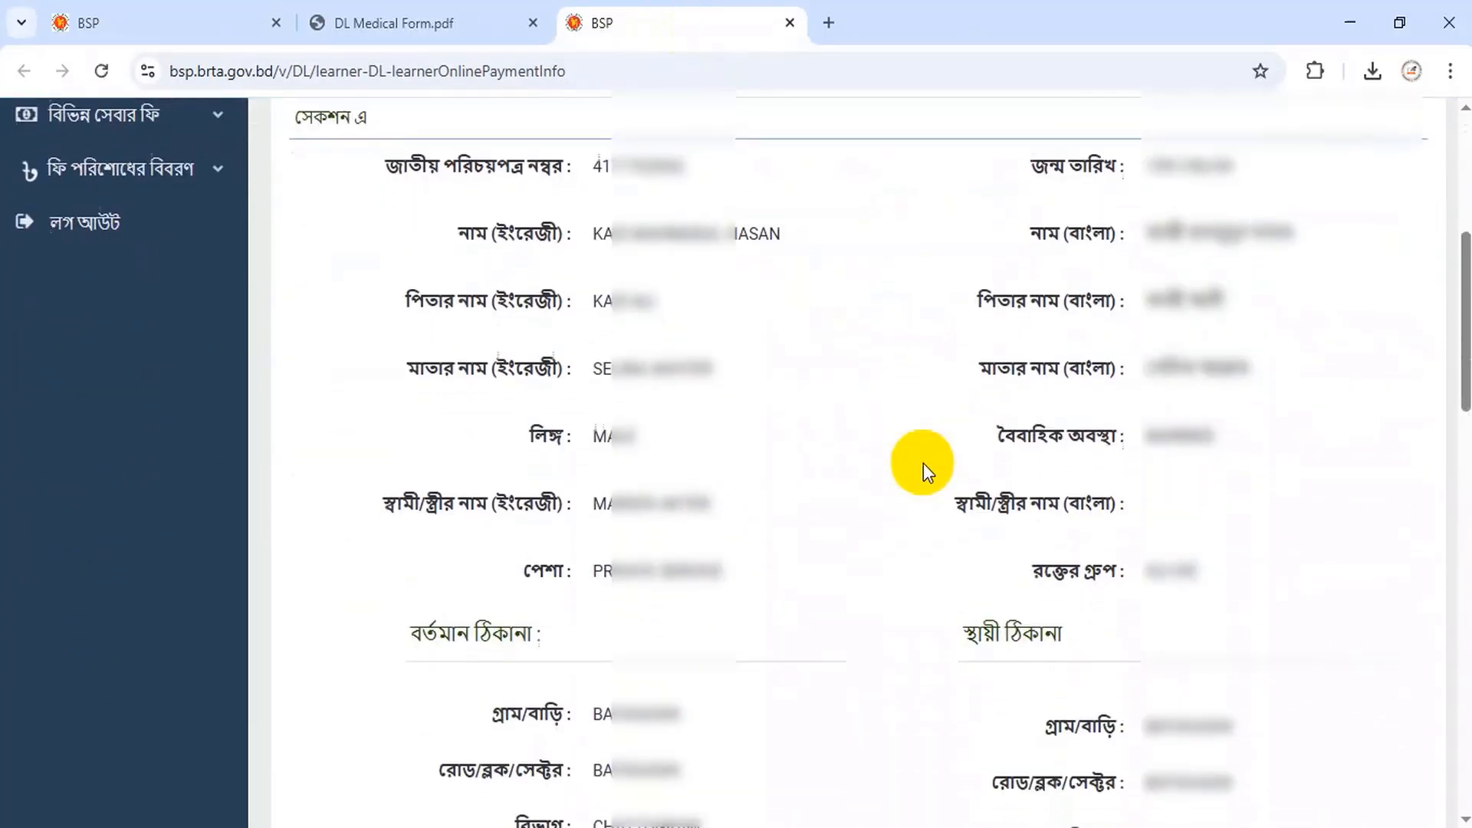
scroll(923, 463, up, 3)
scroll(923, 463, up, 5)
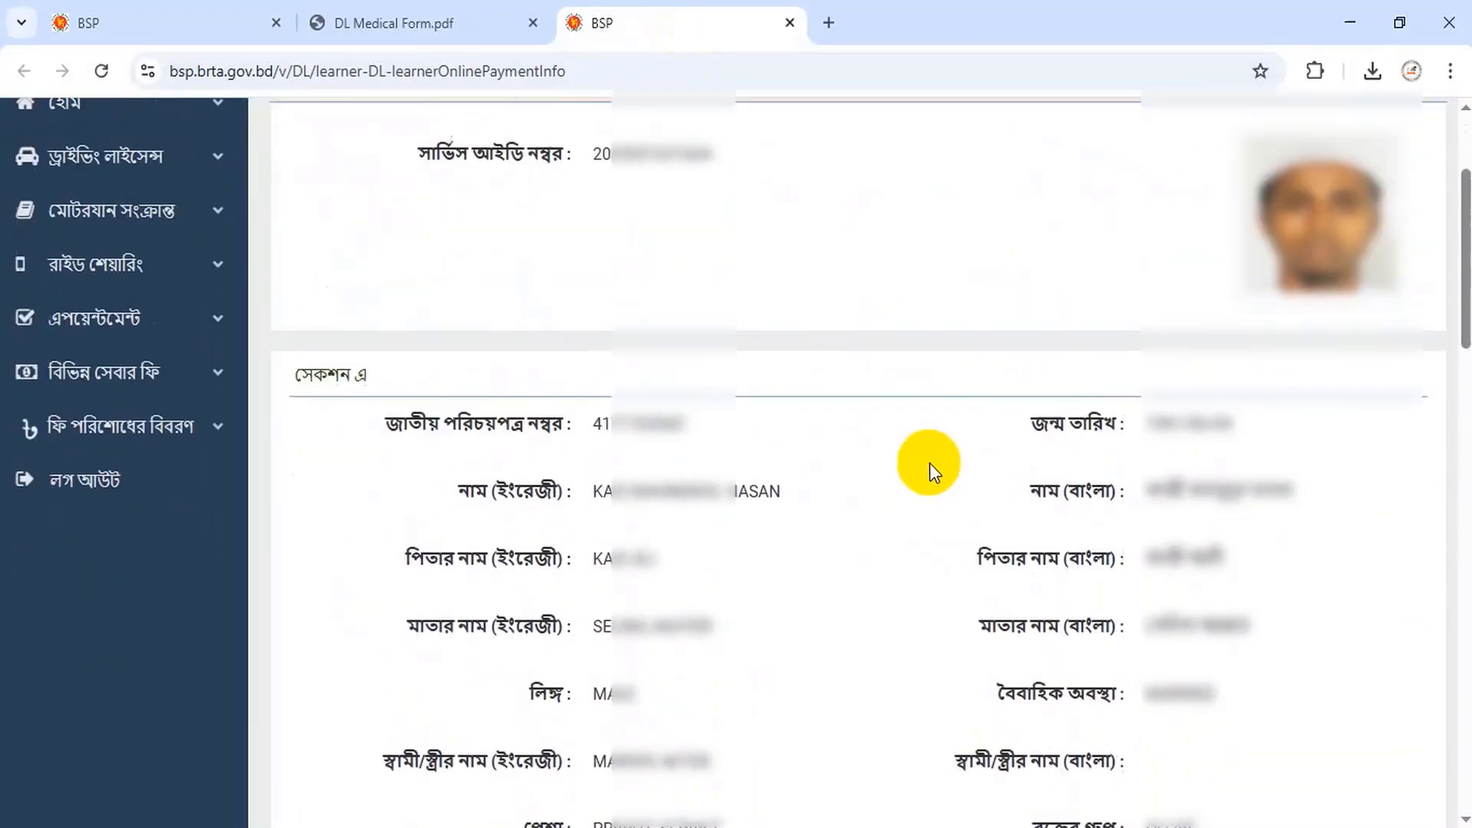
scroll(929, 463, down, 2)
scroll(929, 463, down, 1)
Close the DL Medical Form.pdf page, keeping the submission result and fee payment pages open
click(460, 21)
click(652, 23)
click(172, 13)
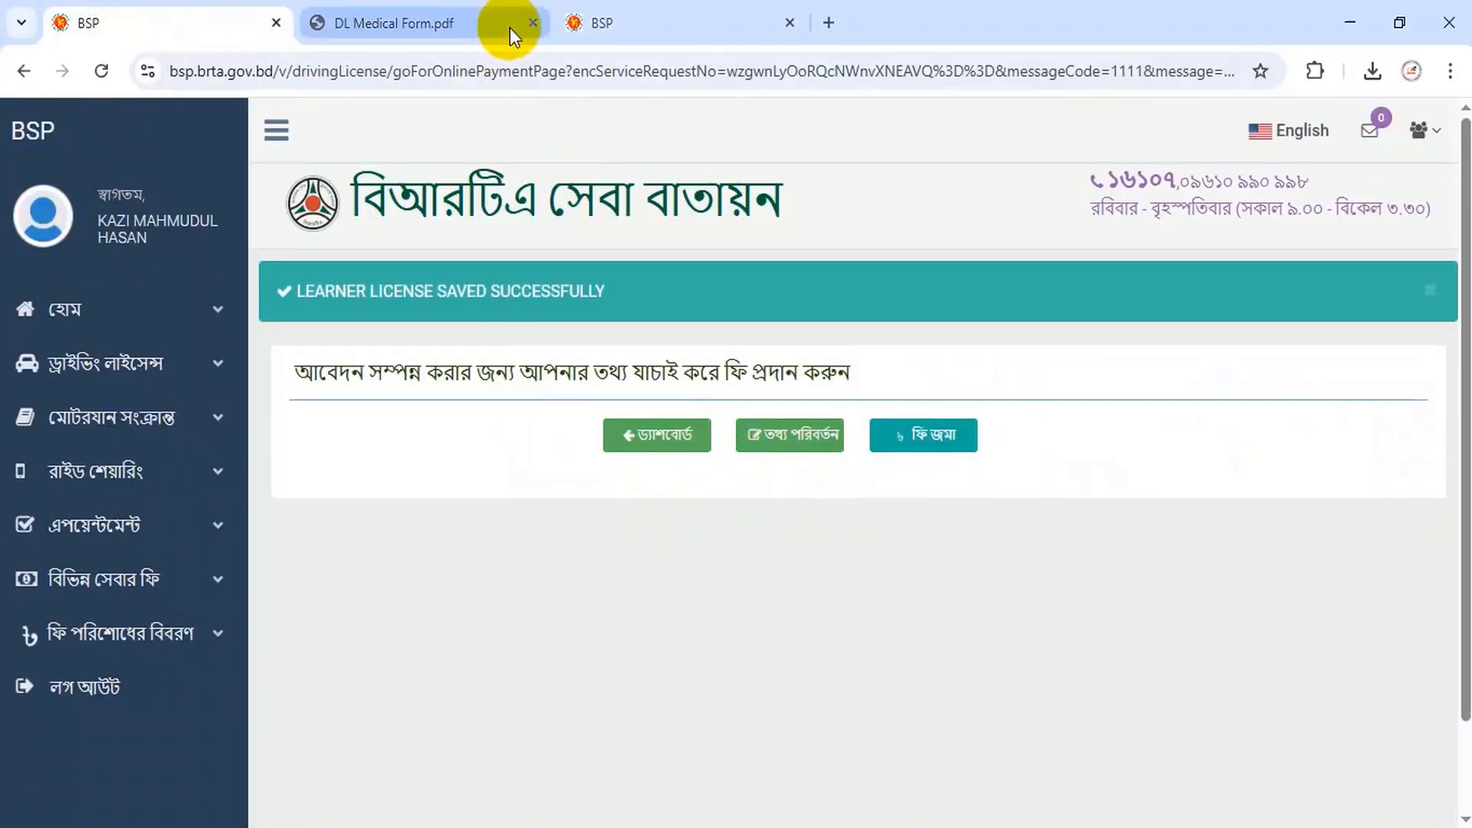
click(530, 23)
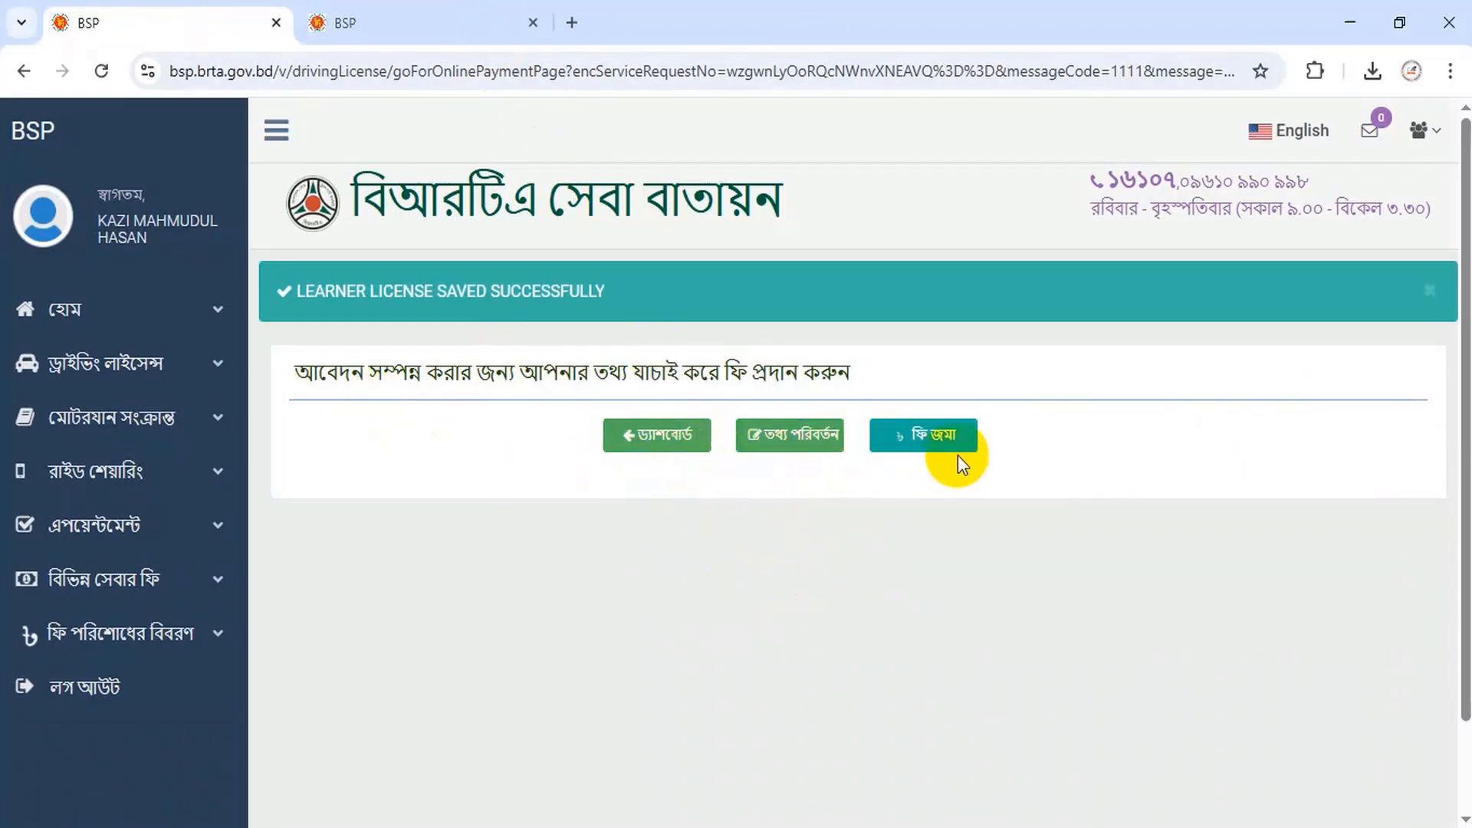
Review the contact details, attached documents, exam information and fee breakdown on the online fee payment page
click(394, 19)
scroll(973, 509, down, 15)
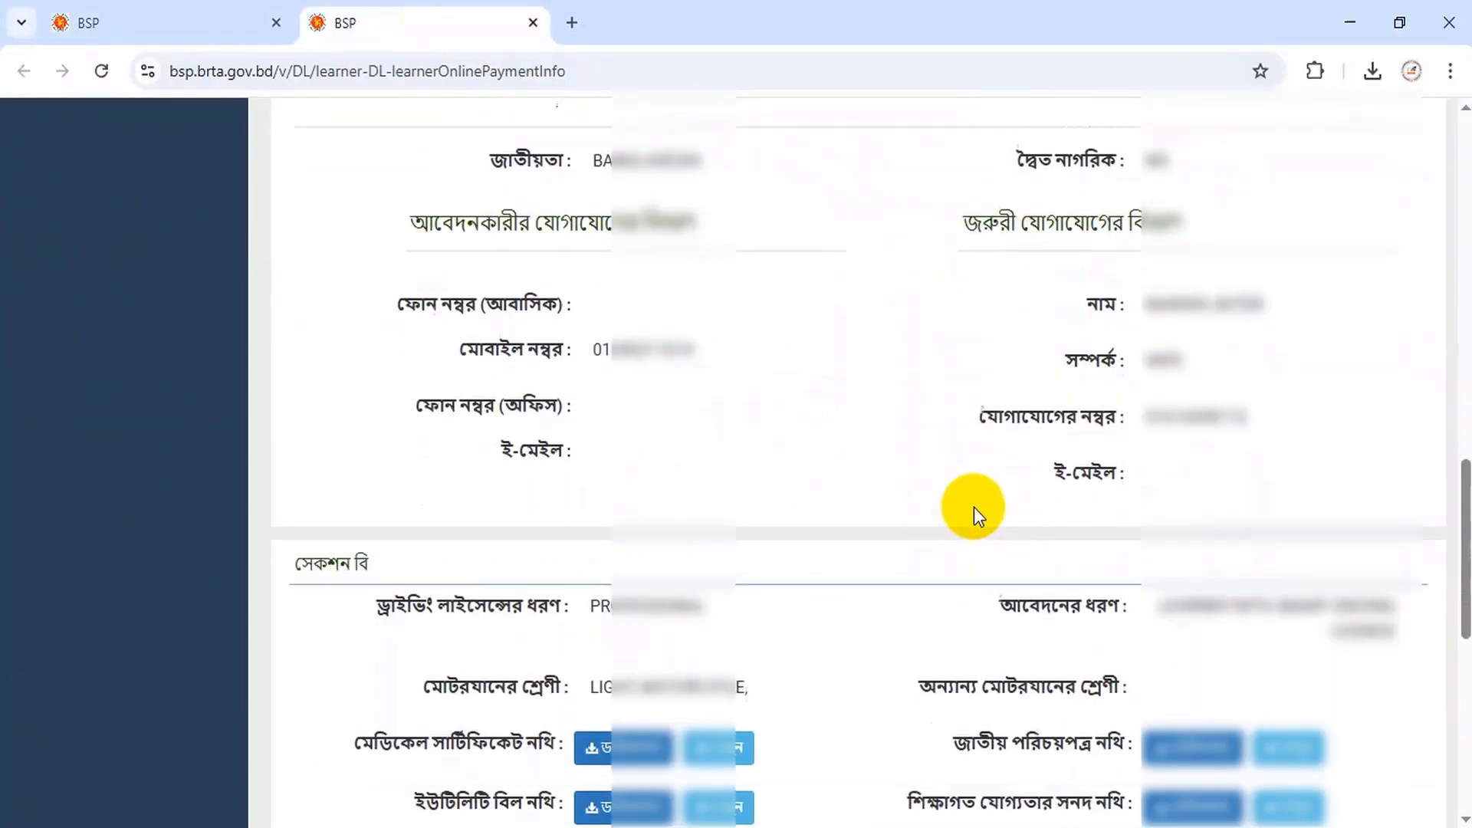
scroll(973, 508, down, 9)
scroll(920, 545, up, 1)
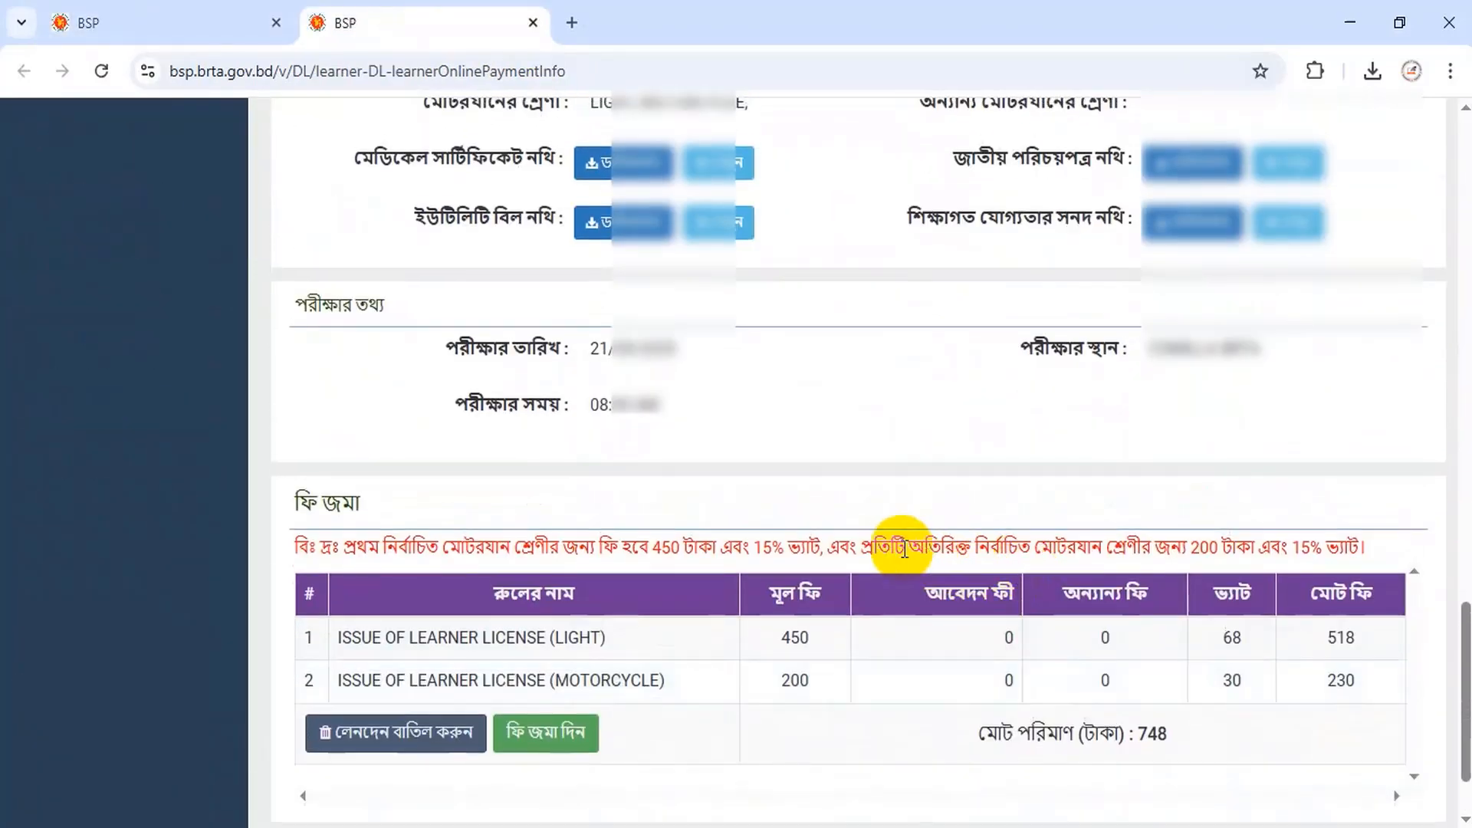
scroll(897, 546, up, 20)
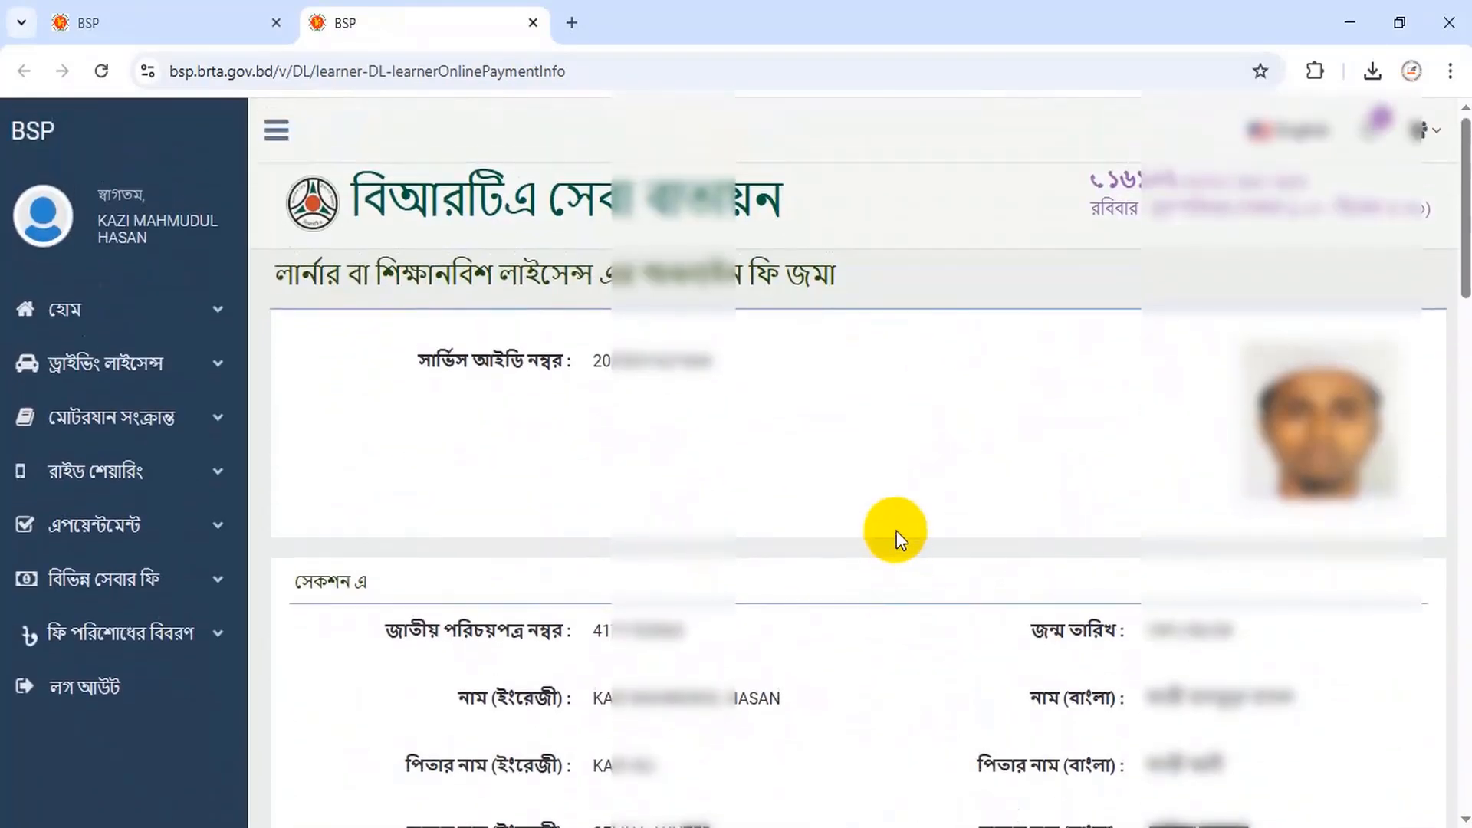
Review the applicant's personal details, addresses, exam information and fee table on the learner fee payment page
scroll(895, 531, down, 20)
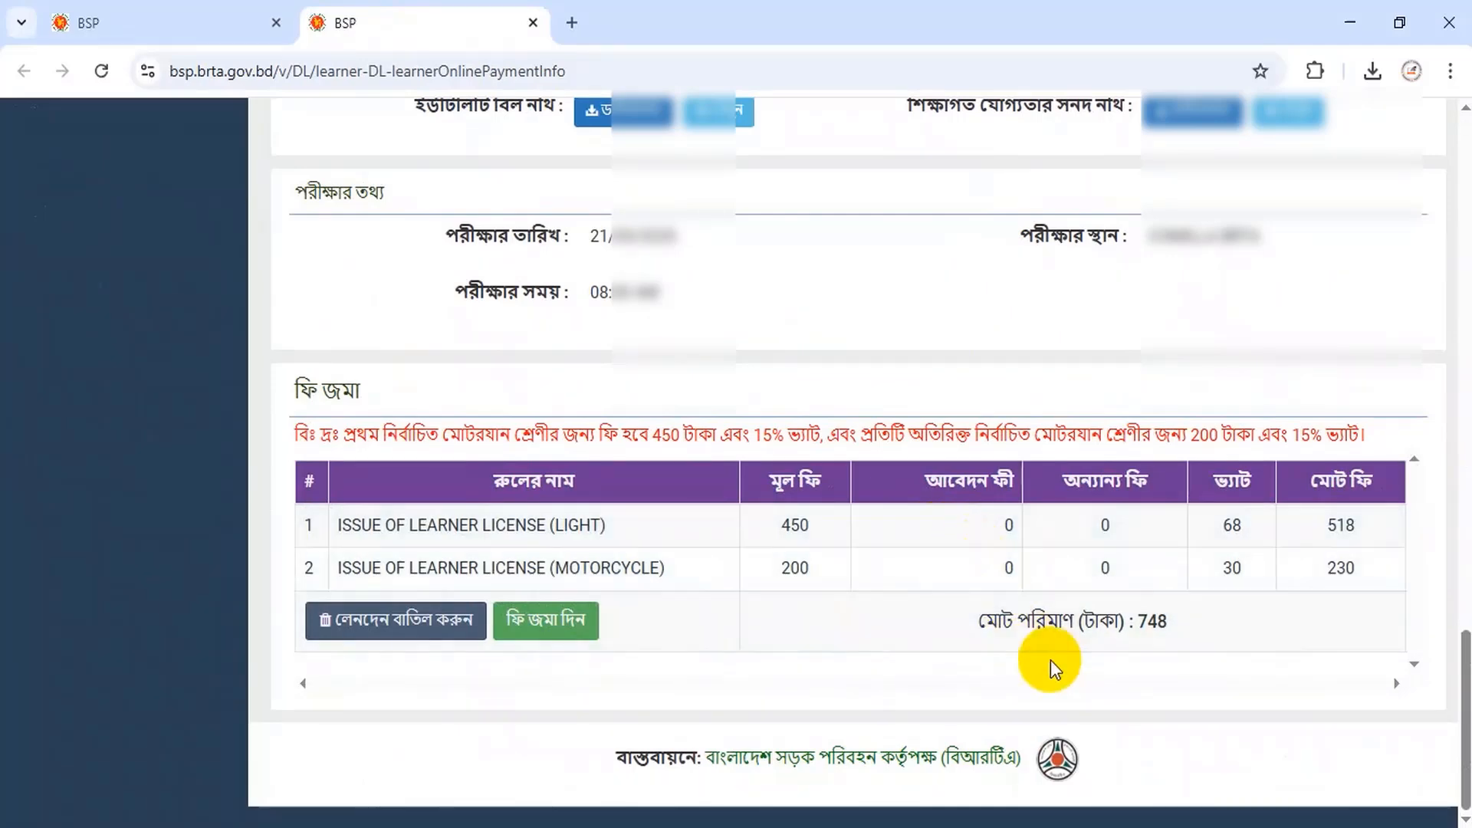
scroll(1050, 660, up, 1)
scroll(1050, 659, up, 15)
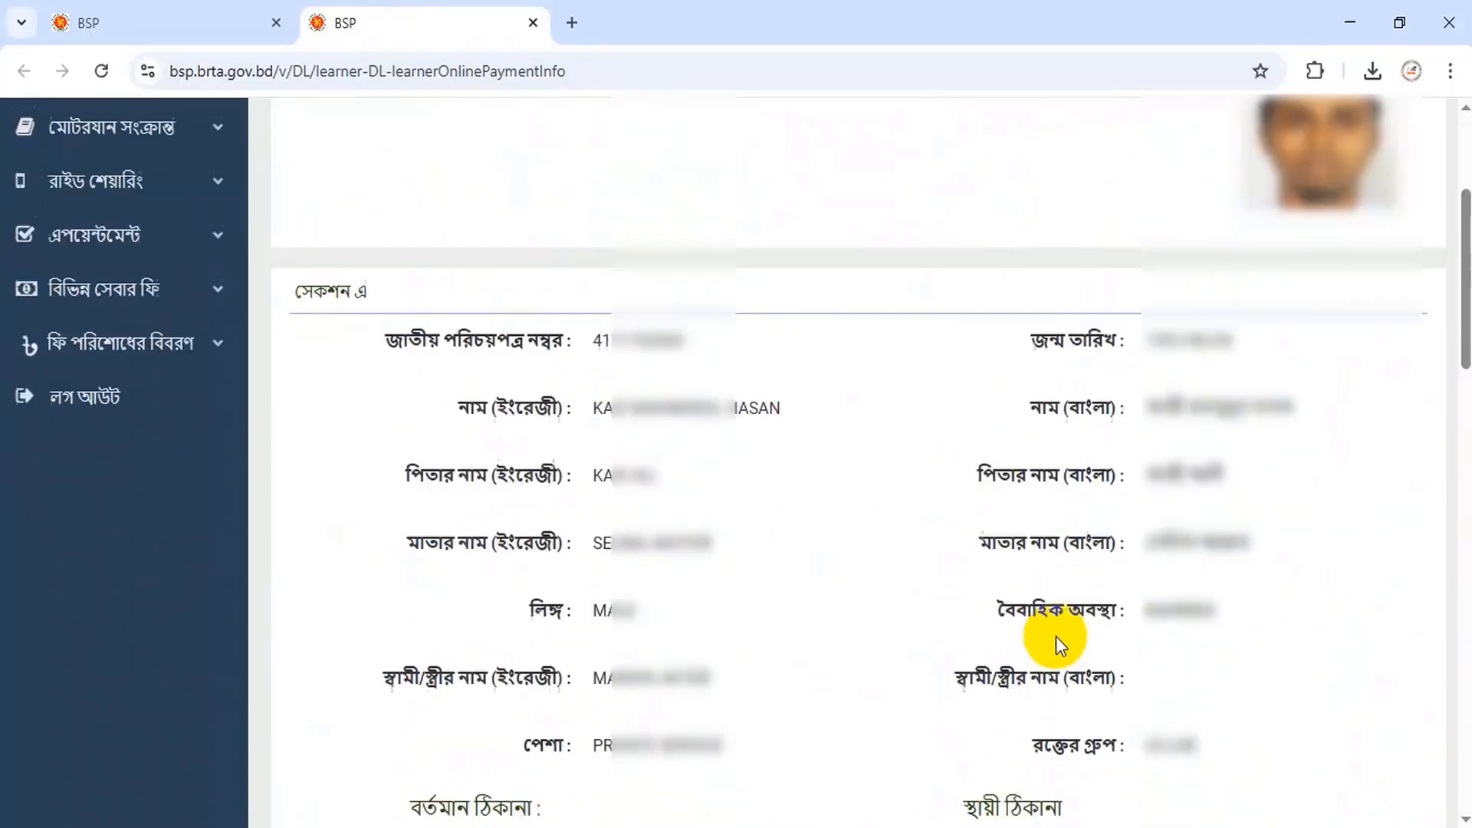
scroll(1055, 636, up, 3)
scroll(1055, 618, down, 18)
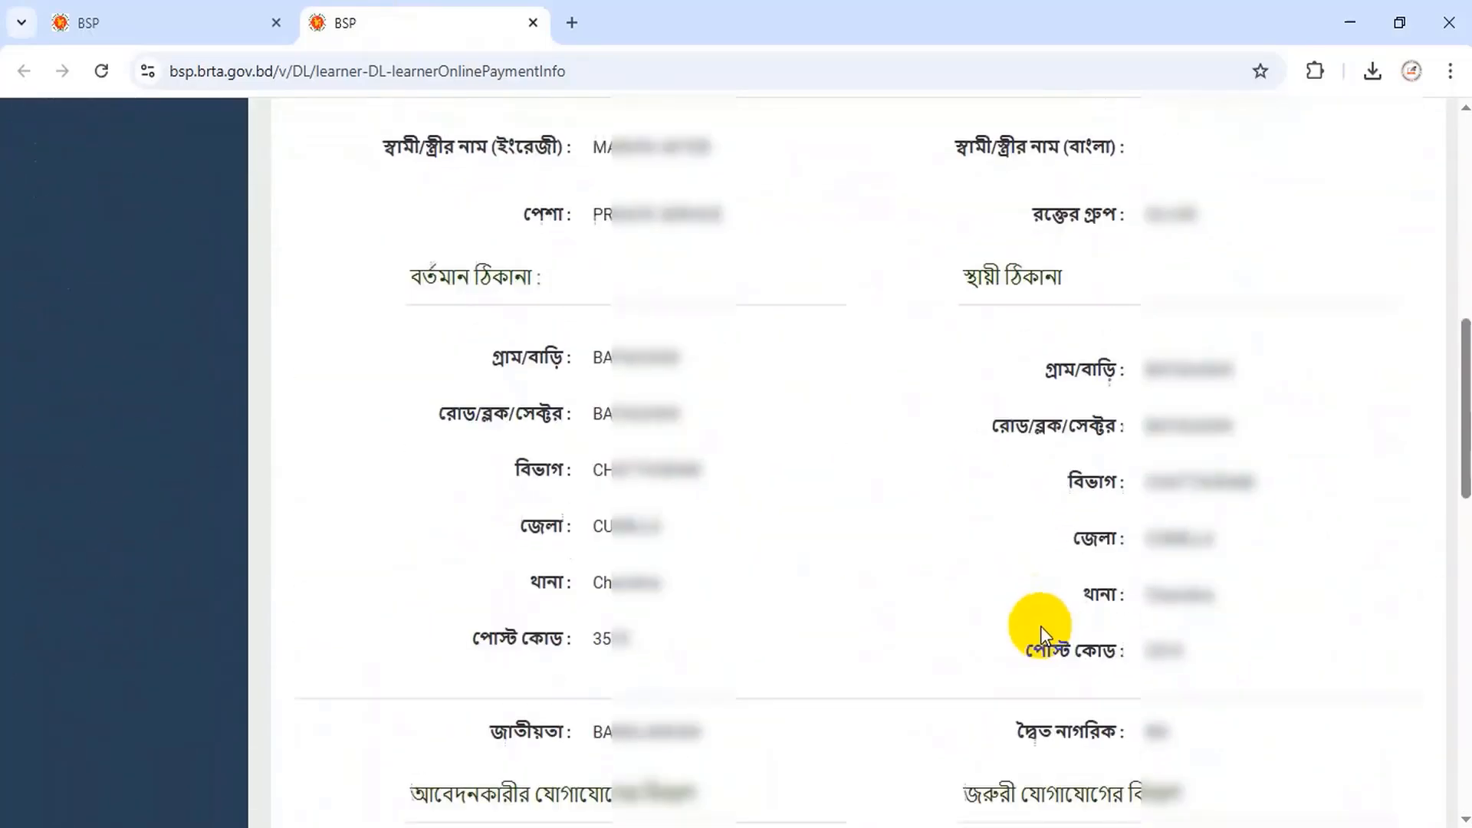
scroll(1013, 646, down, 1)
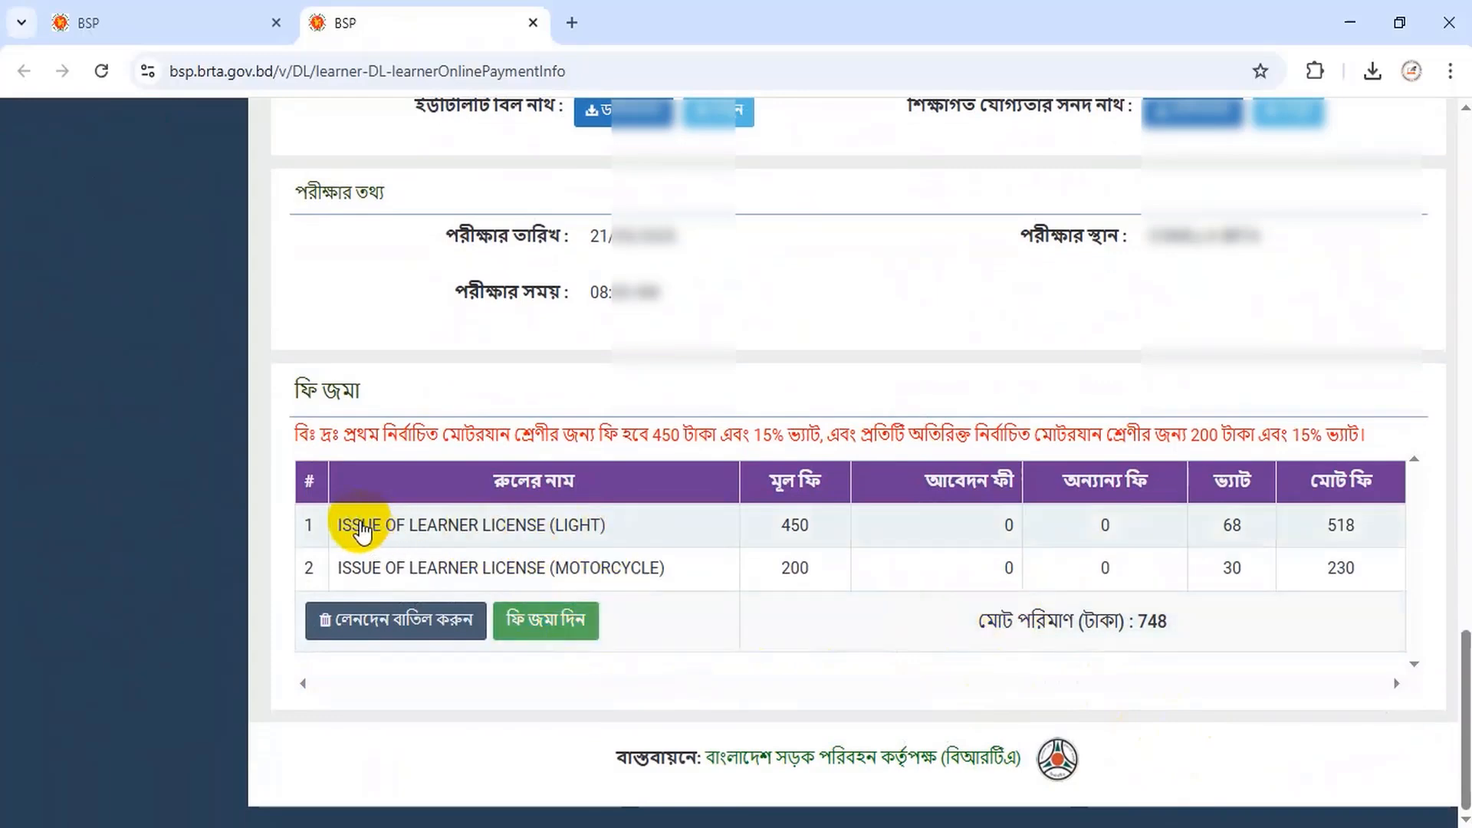
Examine the base fee, VAT and total for the light and motorcycle learner licence rows in the fee table
drag(296, 388, 371, 381)
drag(344, 526, 825, 537)
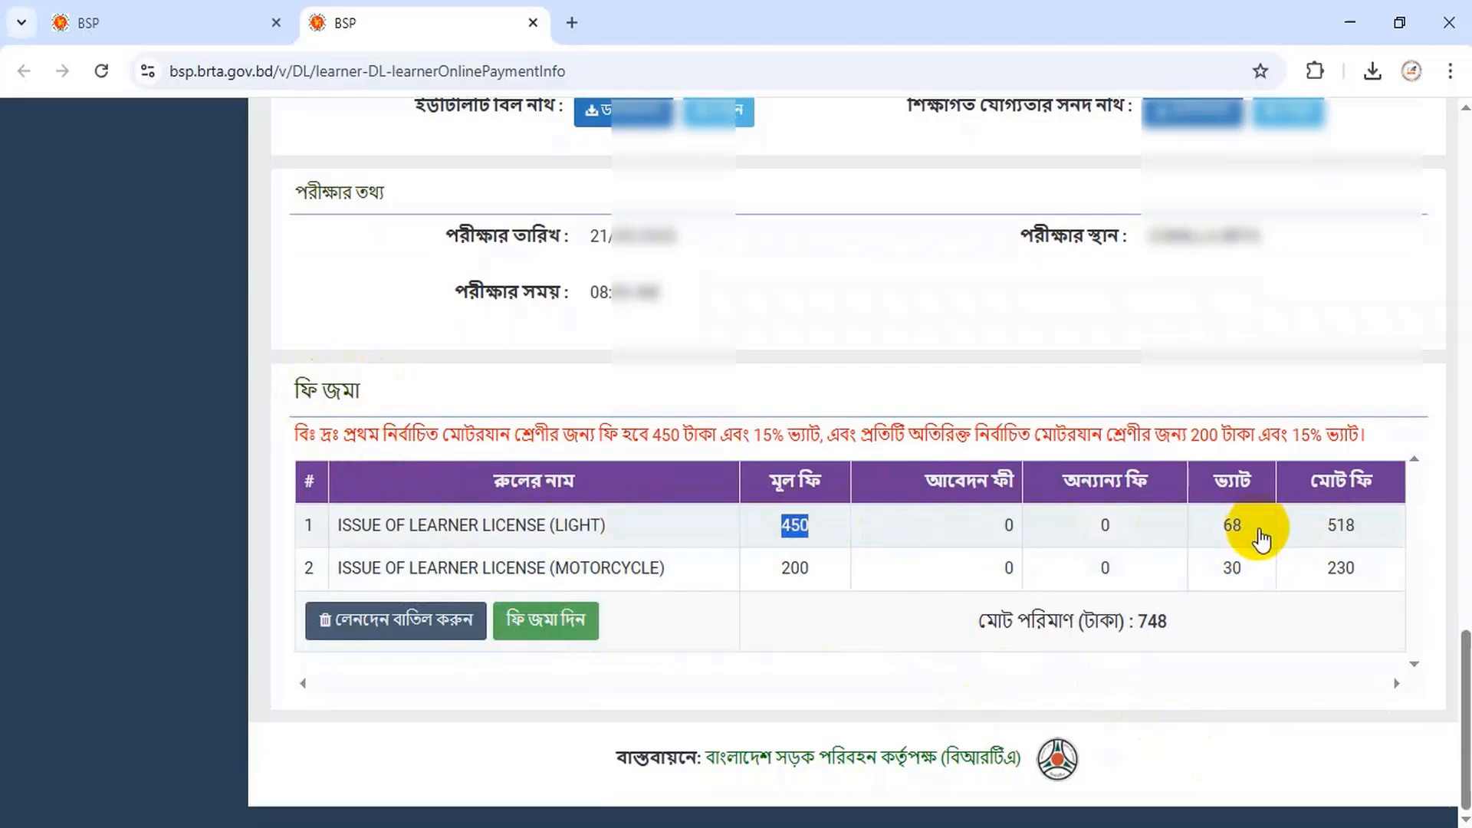
double_click(1336, 527)
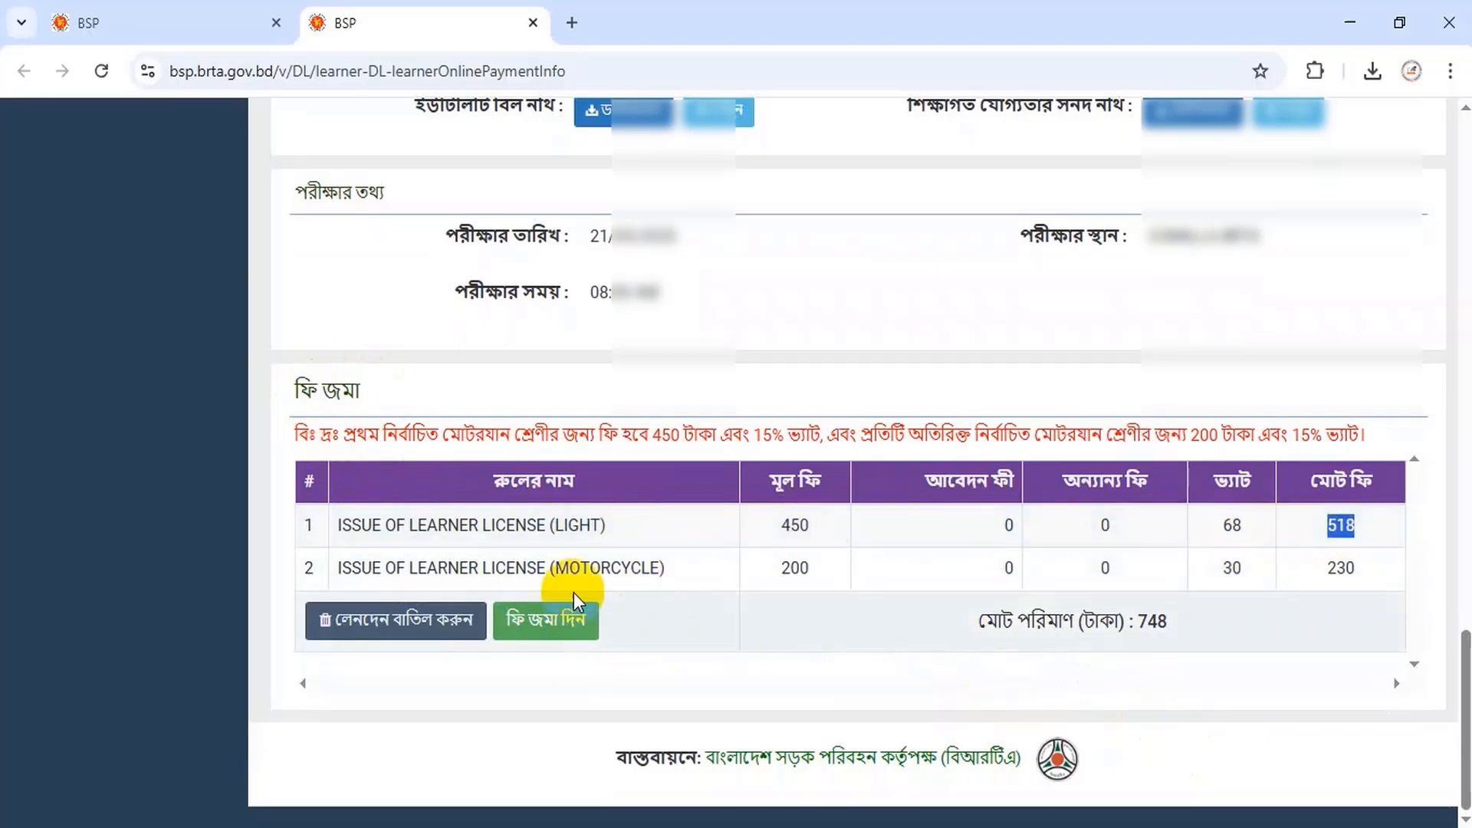
drag(407, 569, 645, 569)
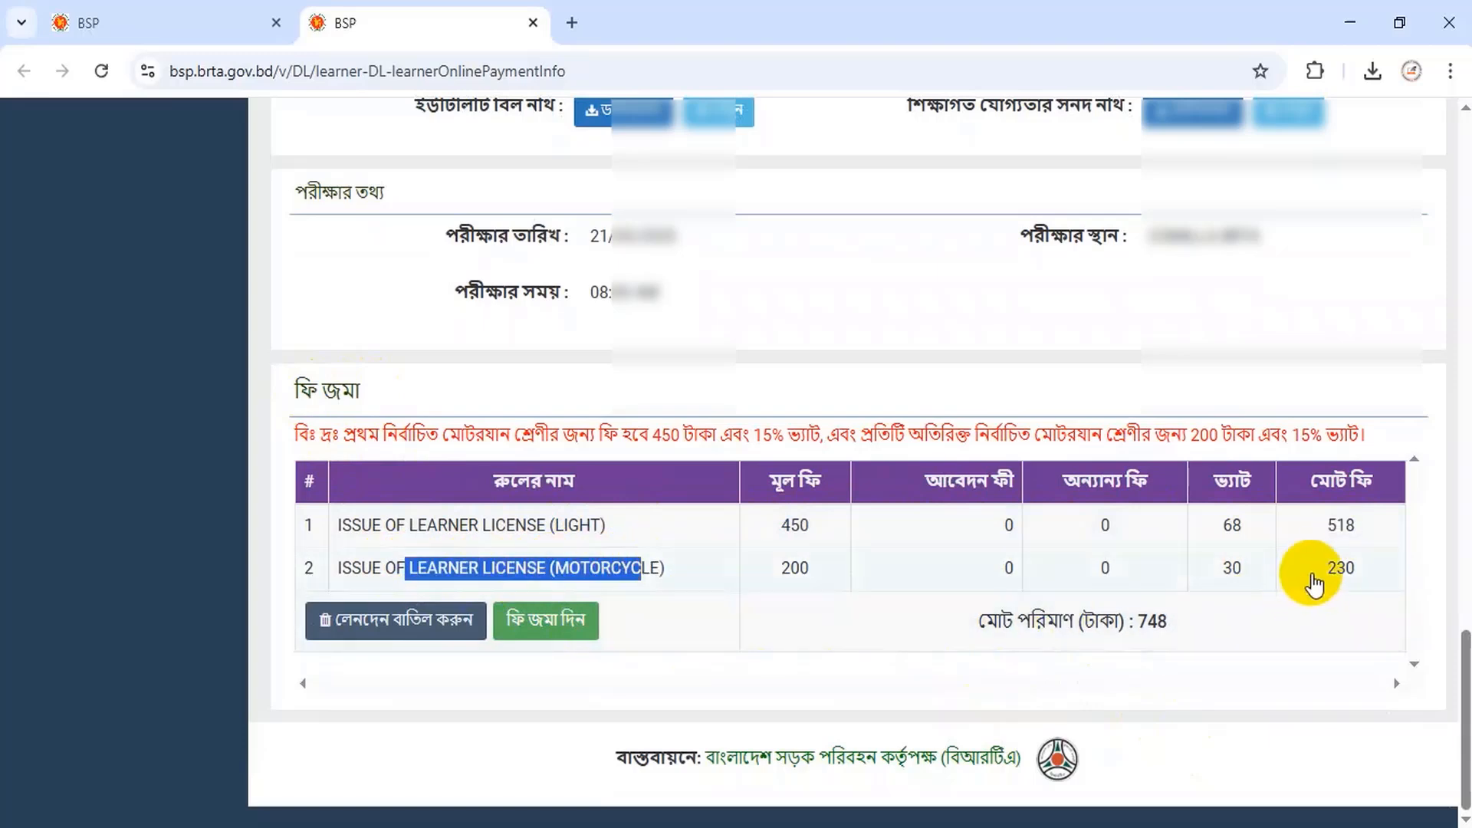
drag(1326, 571, 1401, 575)
click(1159, 665)
Proceed to the fee payment confirmation, replace the mobile number for the confirmation SMS and mark it as confirmed
click(550, 623)
click(656, 25)
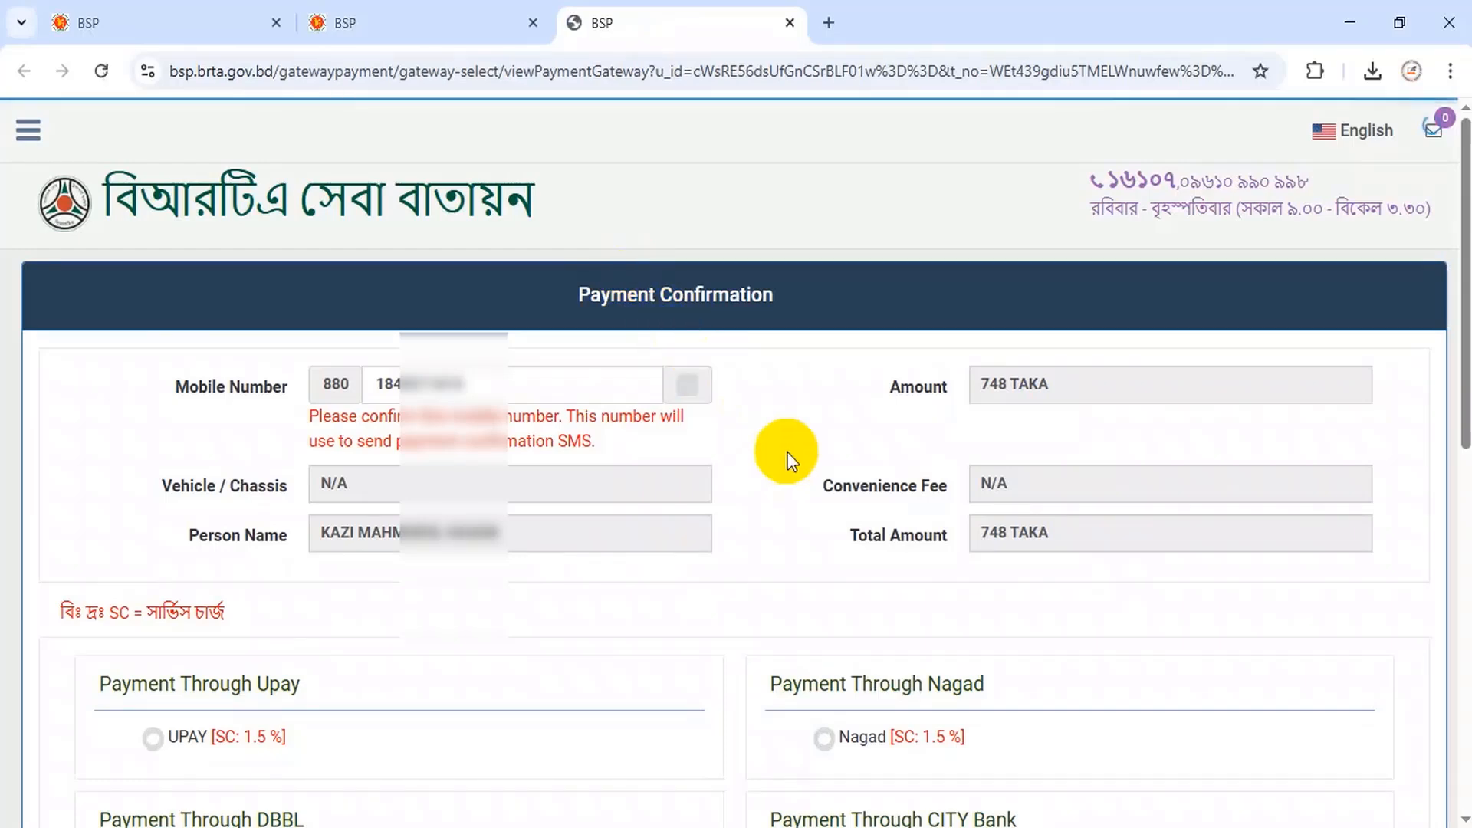
click(475, 393)
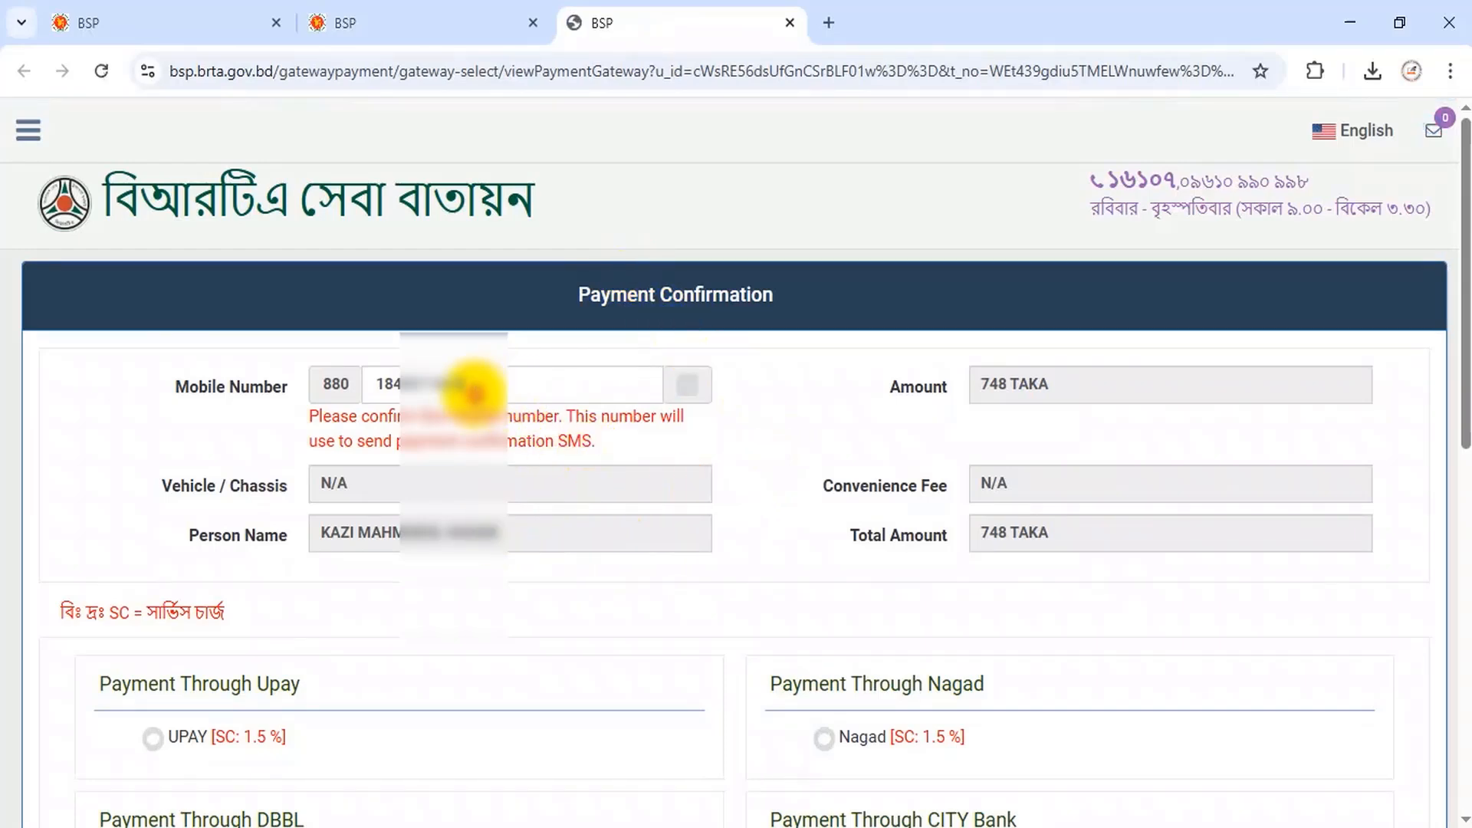
drag(468, 393, 410, 387)
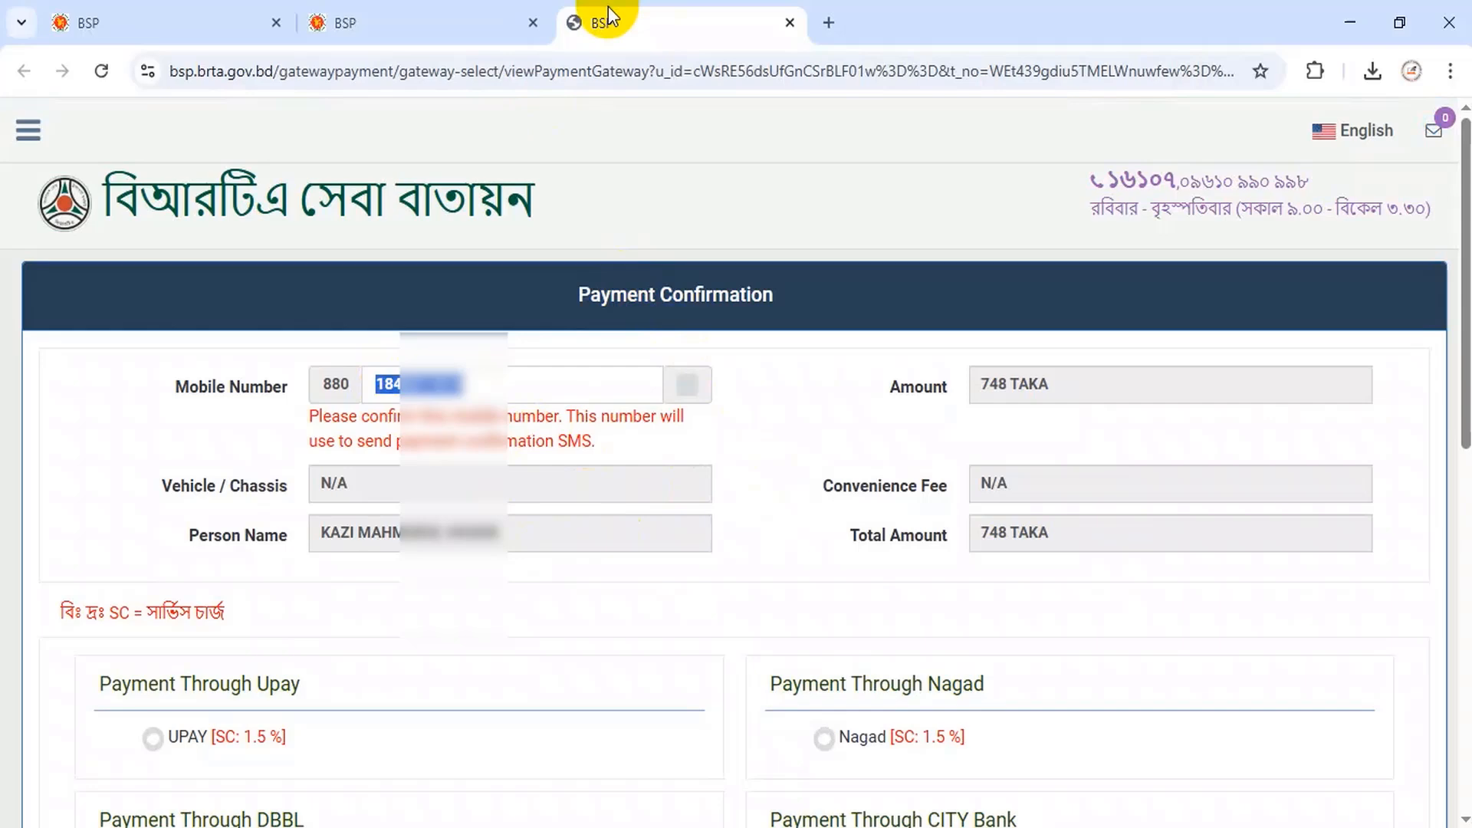
text(18)
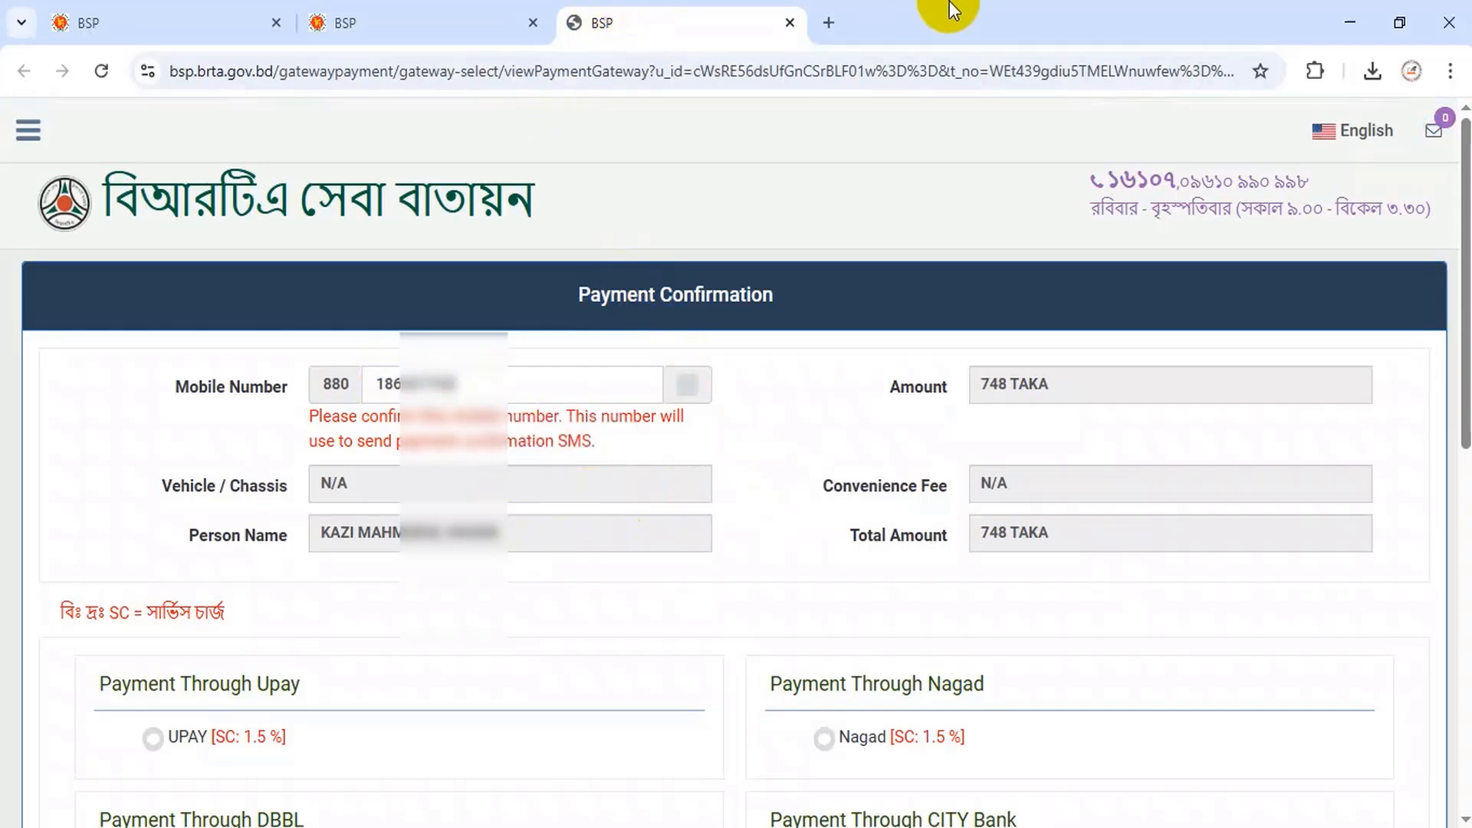
click(688, 384)
Choose bKash as the payment method, agree to the payment Terms and Conditions, and confirm the payment
scroll(600, 487, down, 3)
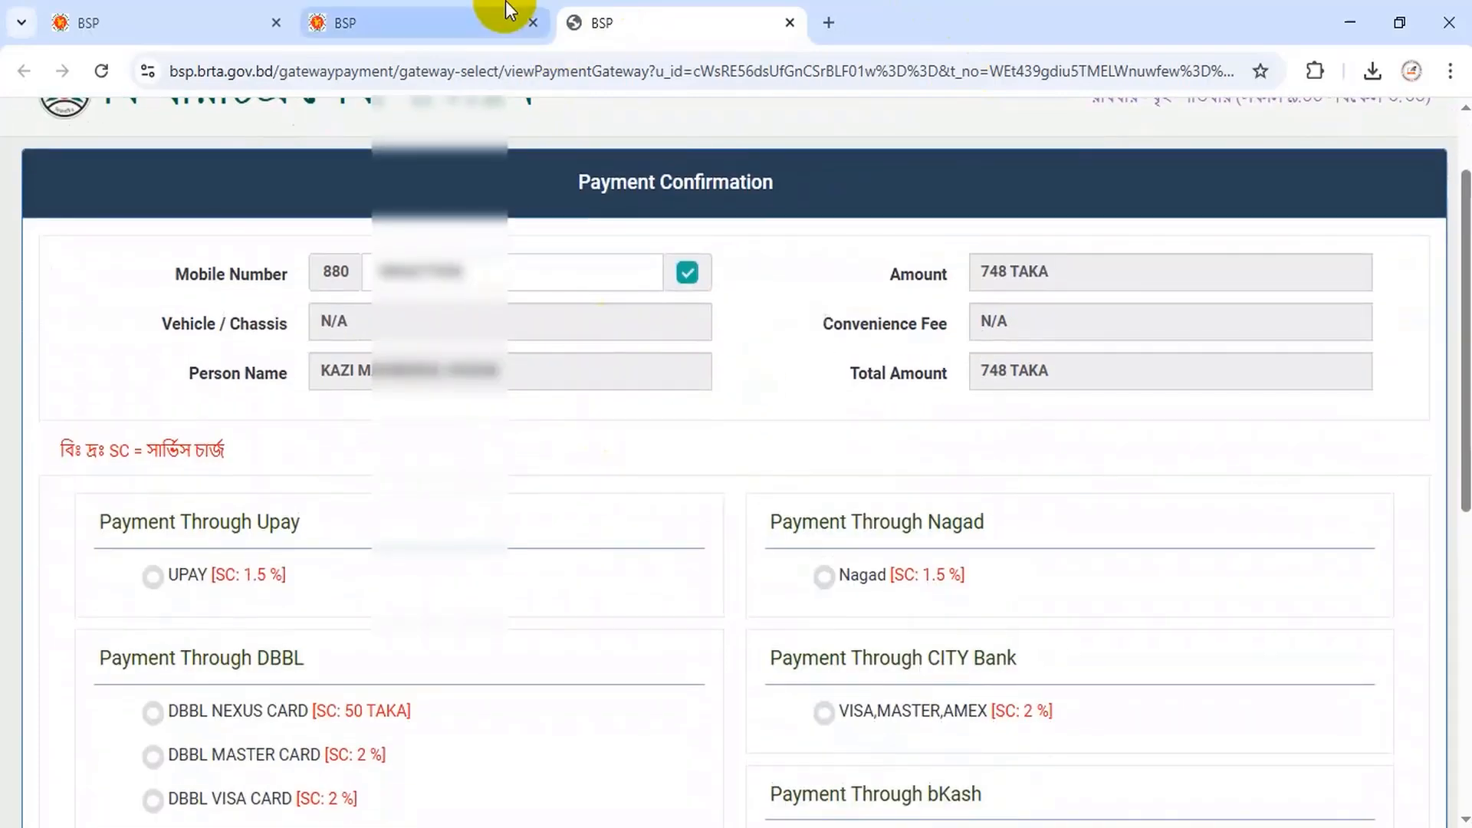
scroll(296, 531, down, 2)
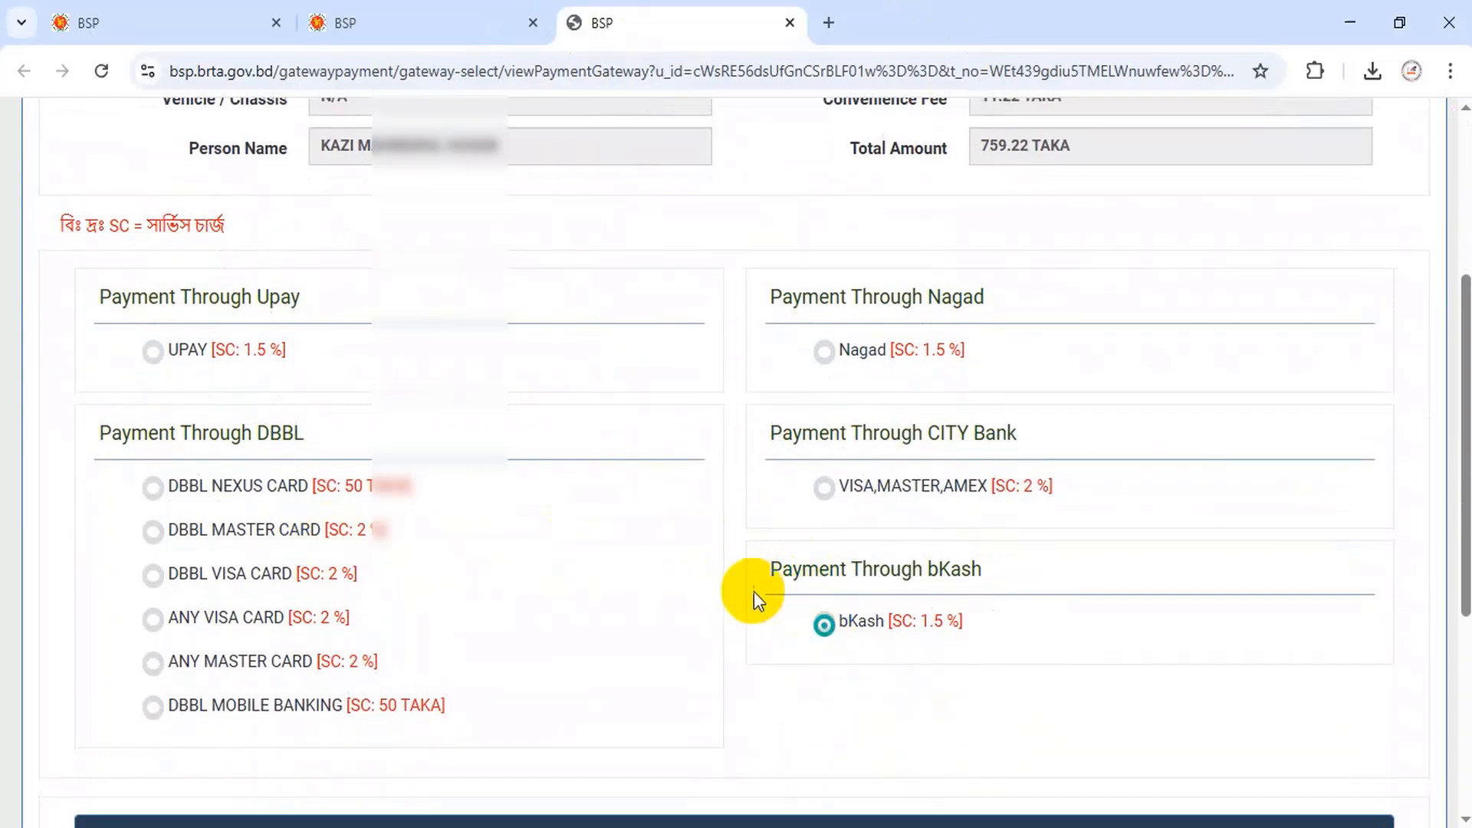
scroll(779, 588, up, 2)
scroll(823, 537, down, 2)
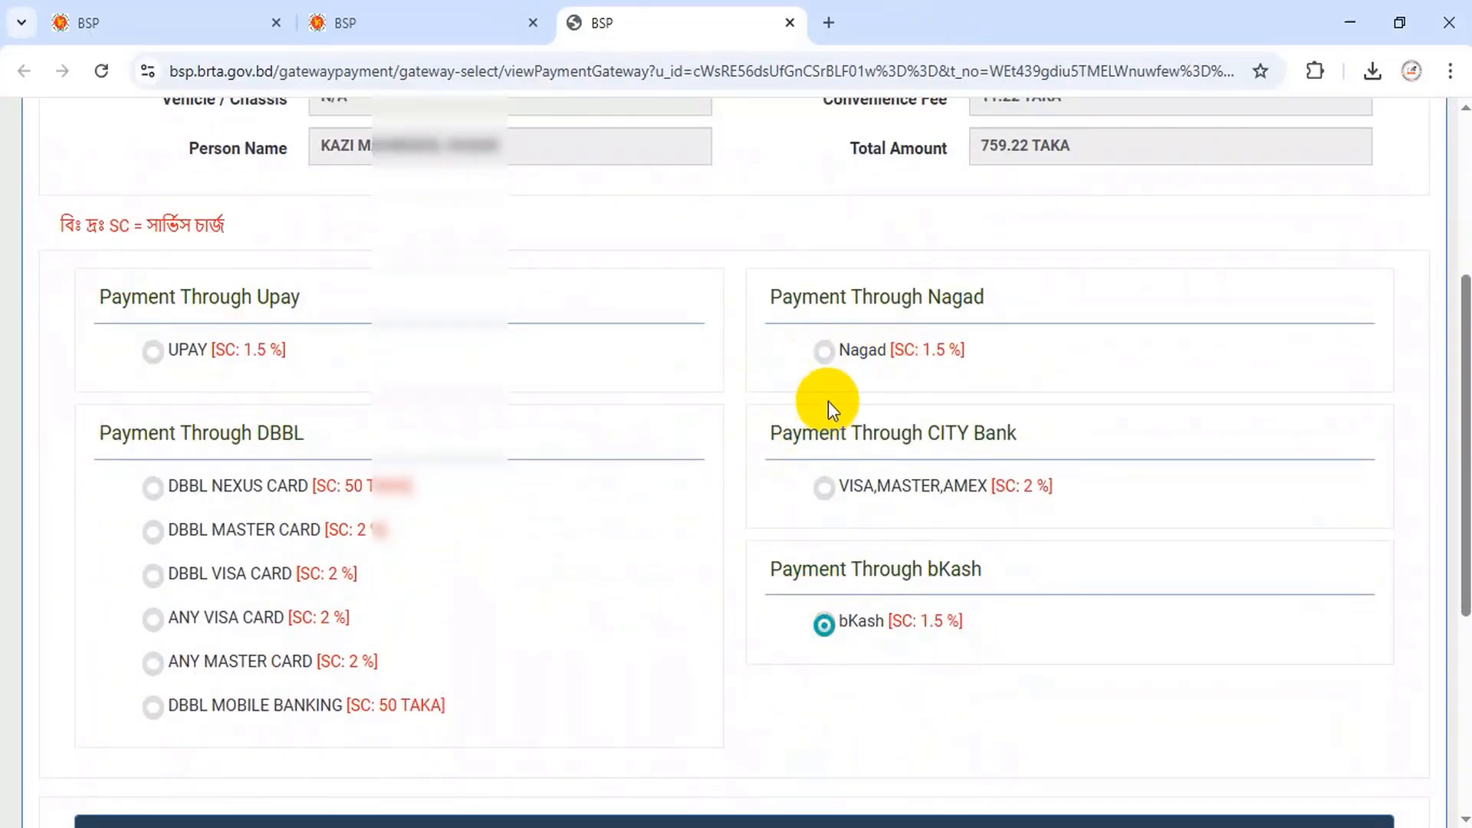
scroll(840, 560, up, 4)
scroll(870, 591, down, 1)
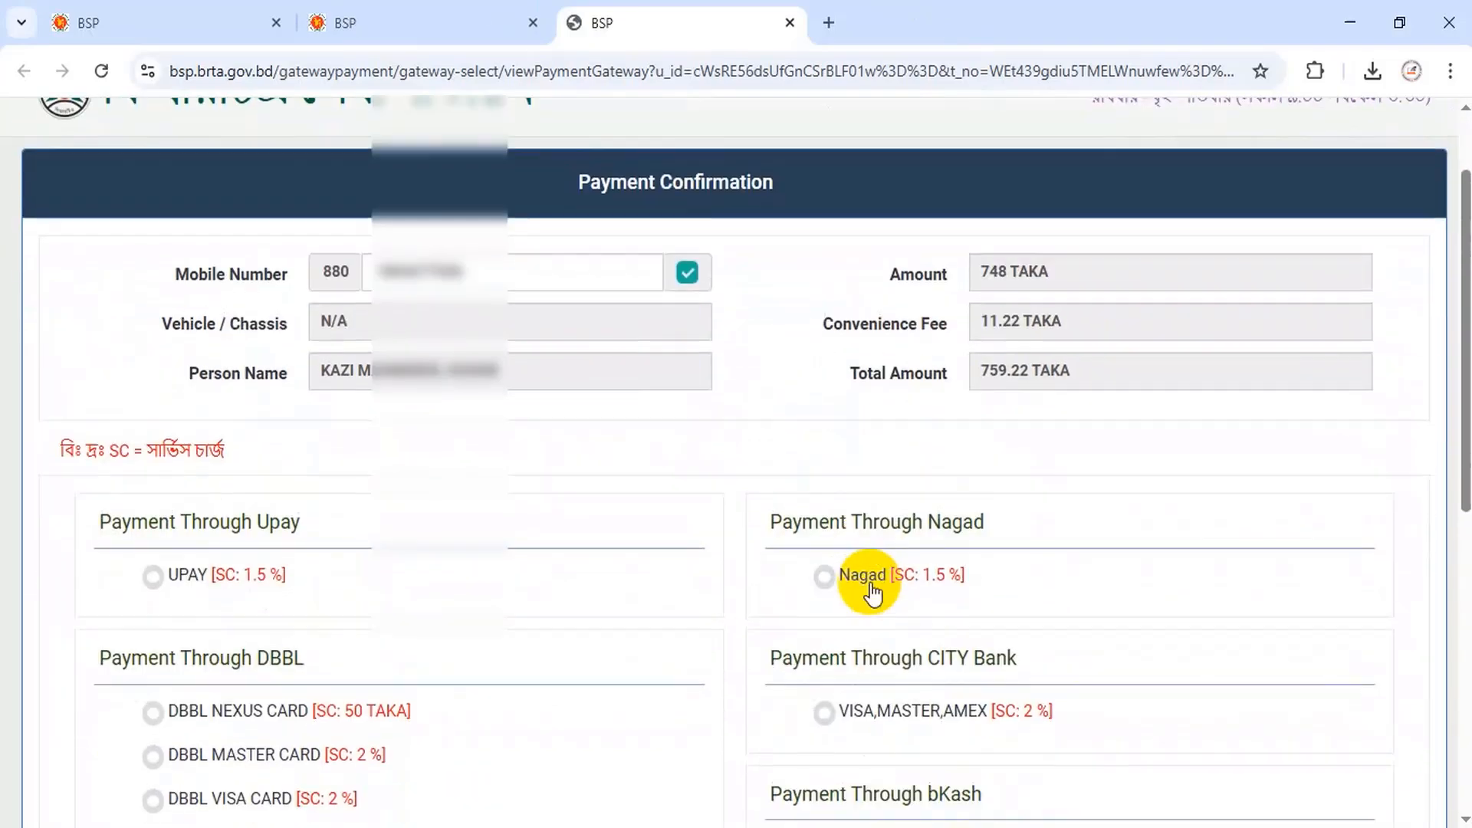
scroll(870, 592, down, 8)
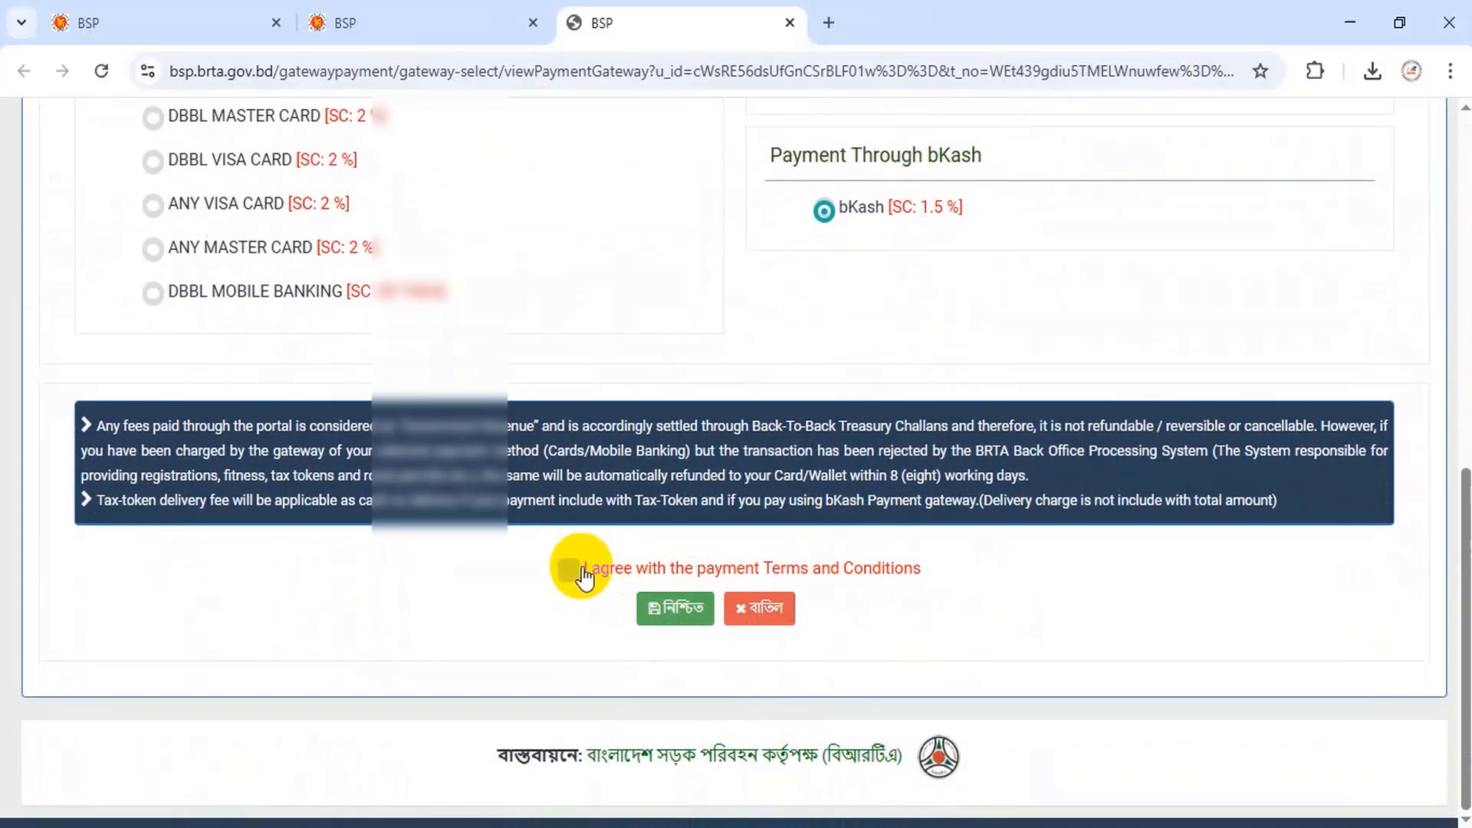
click(568, 569)
click(674, 610)
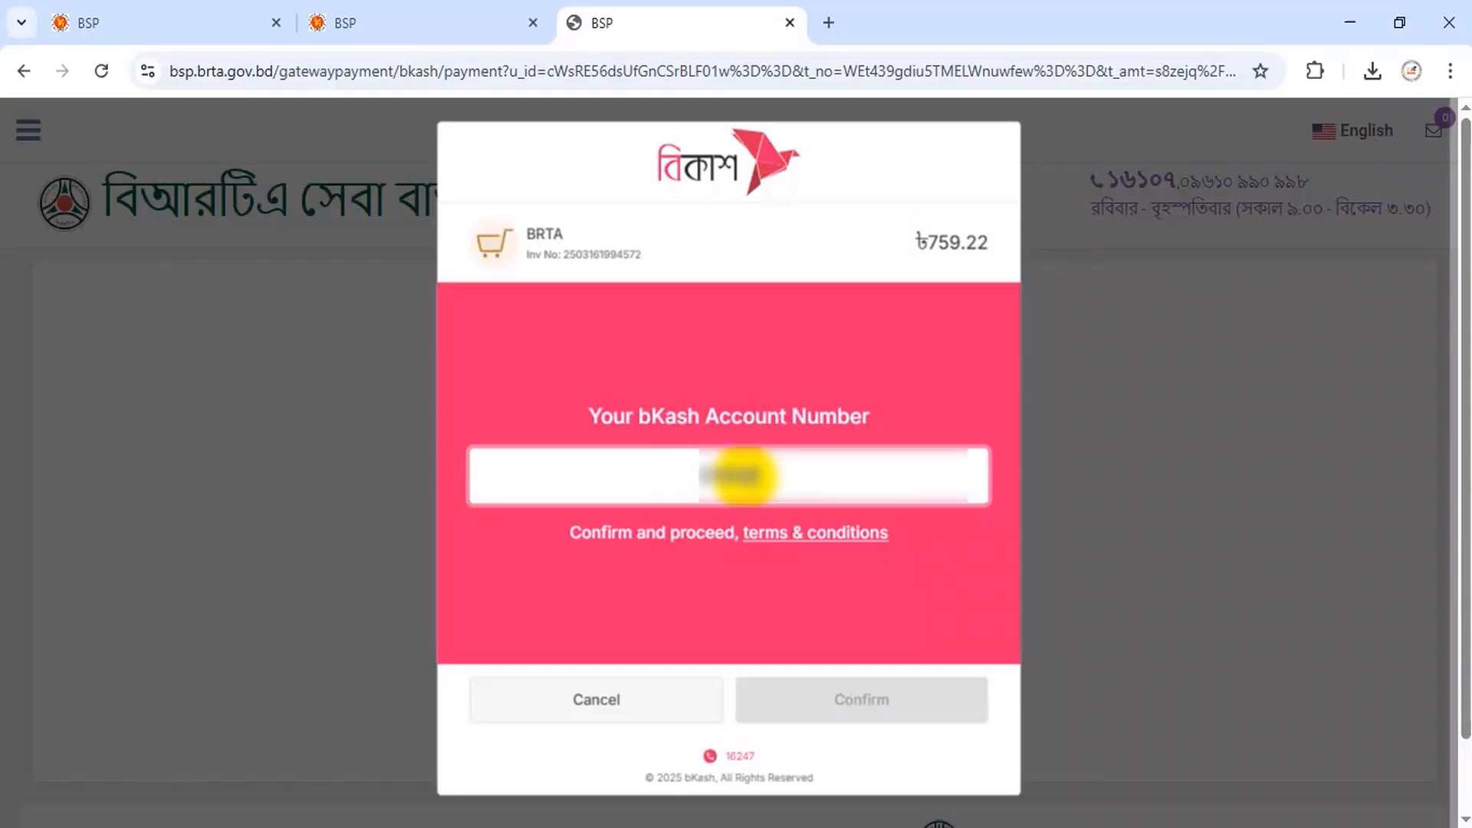
Pay the learner fee through bKash by entering and confirming the account number, verification code and account PIN
key(Return)
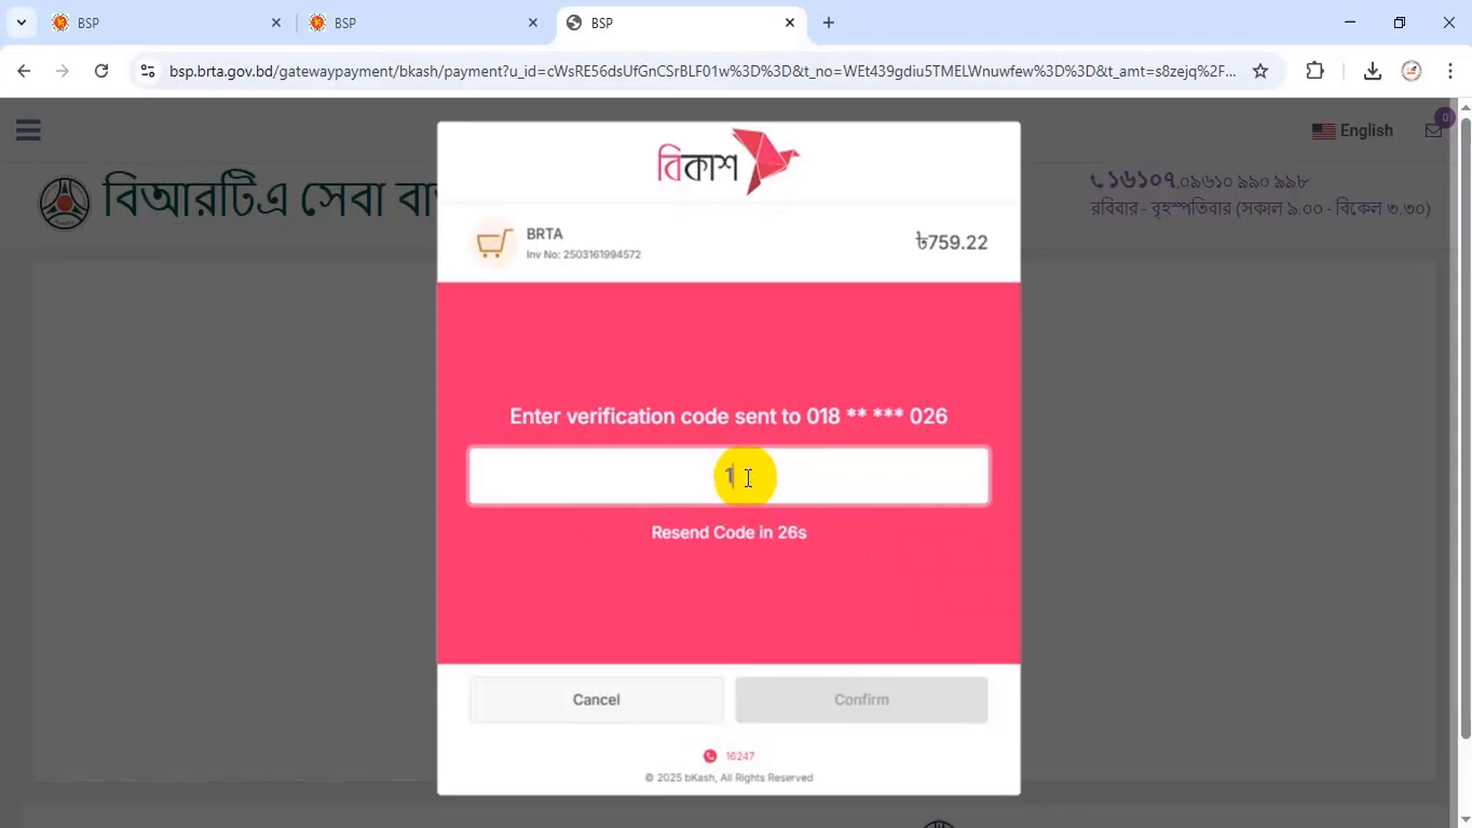
key(Return)
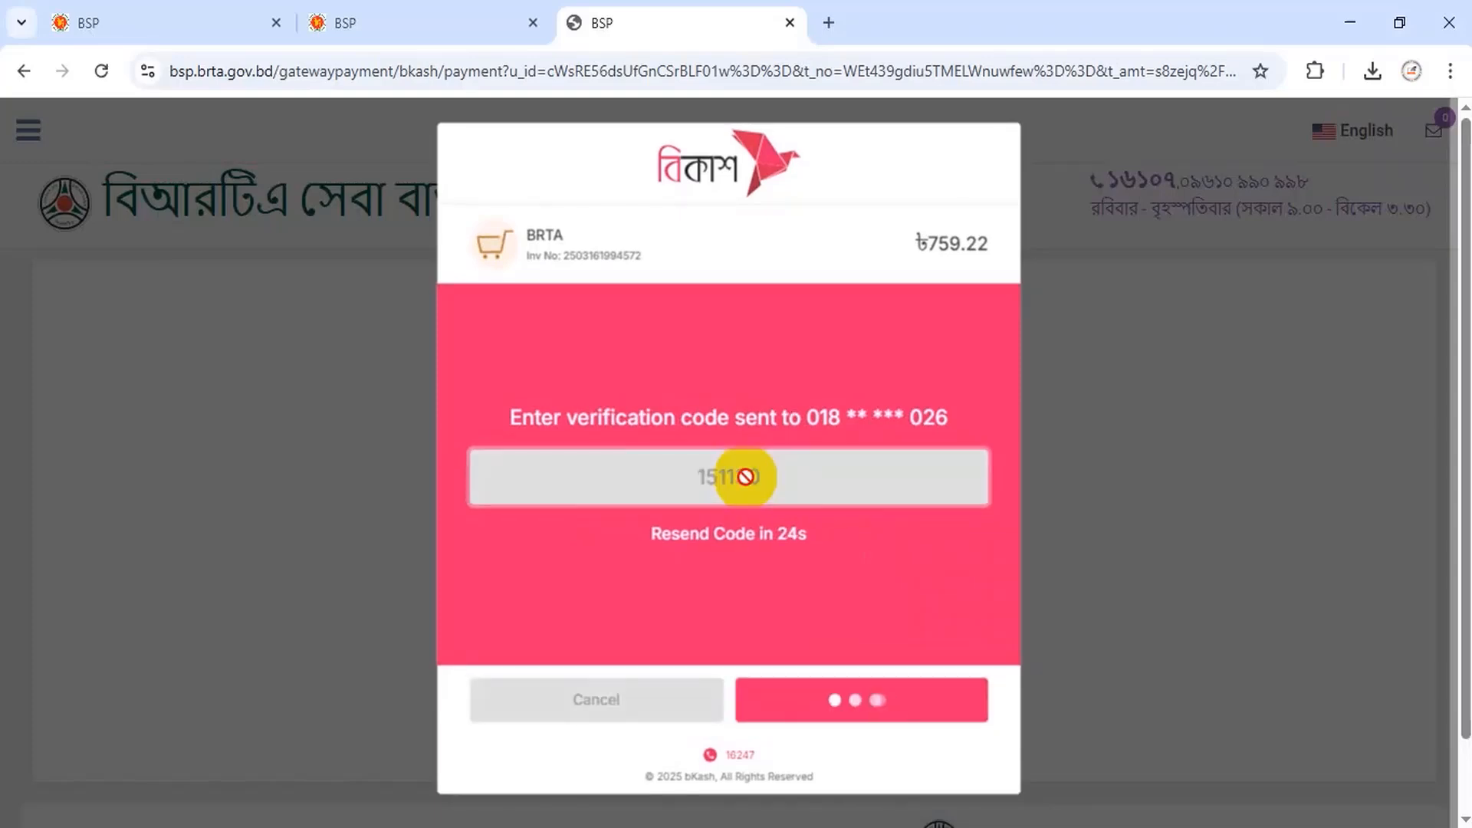
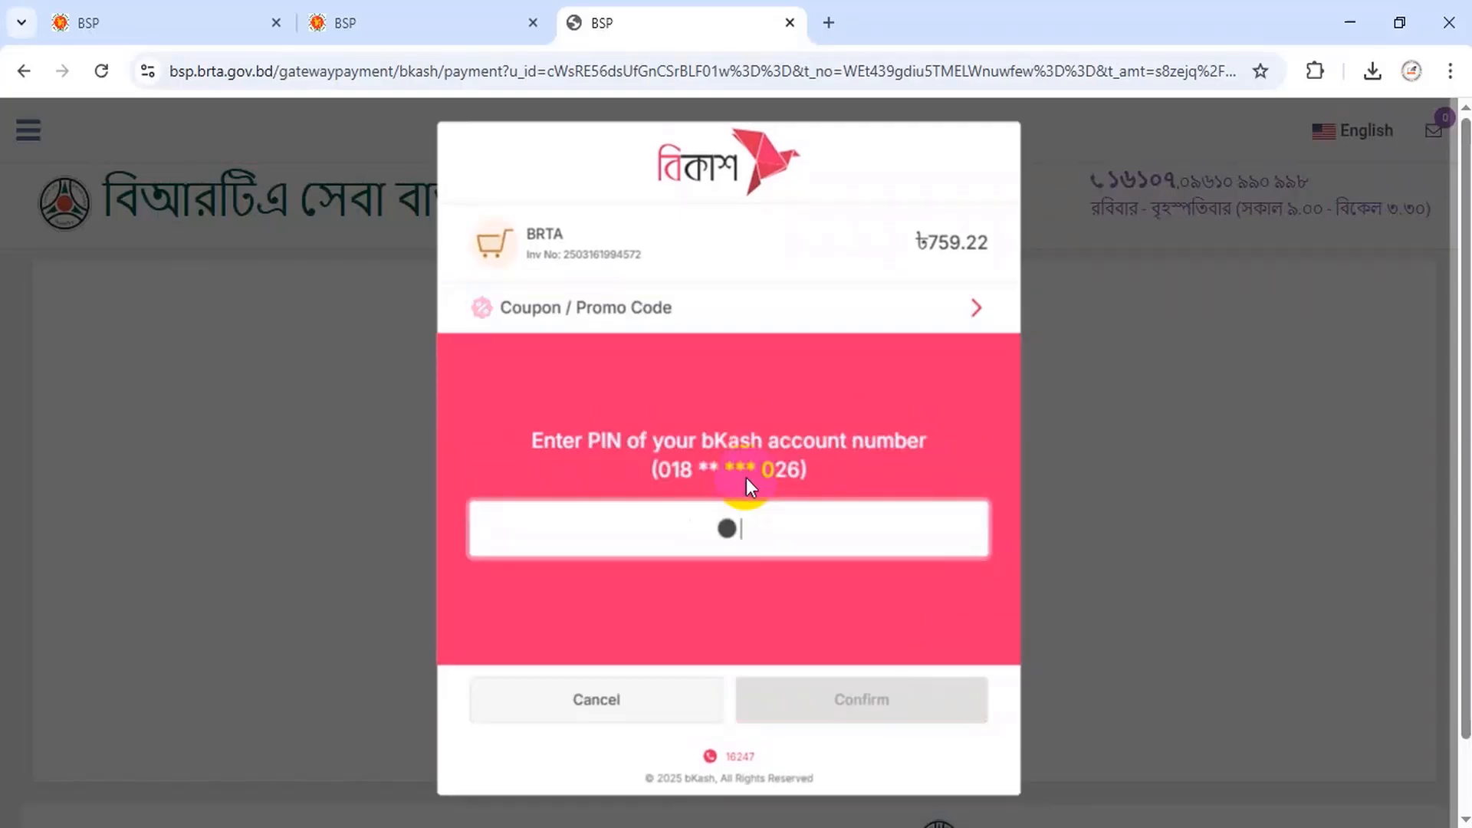
key(Return)
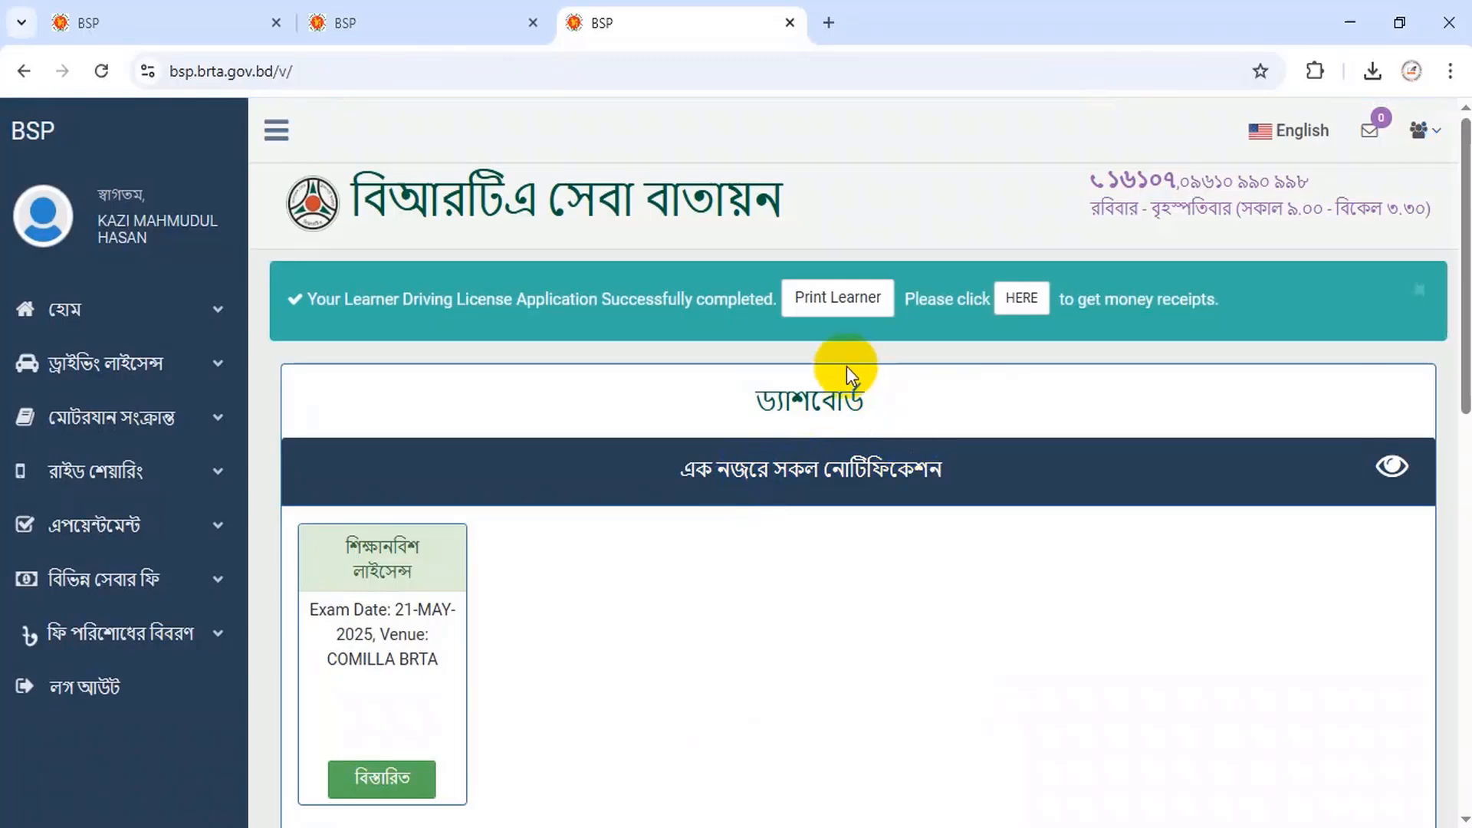
Open the printable learner licence and save it as a PDF in the applicant's driving licence folder under Downloads
click(836, 306)
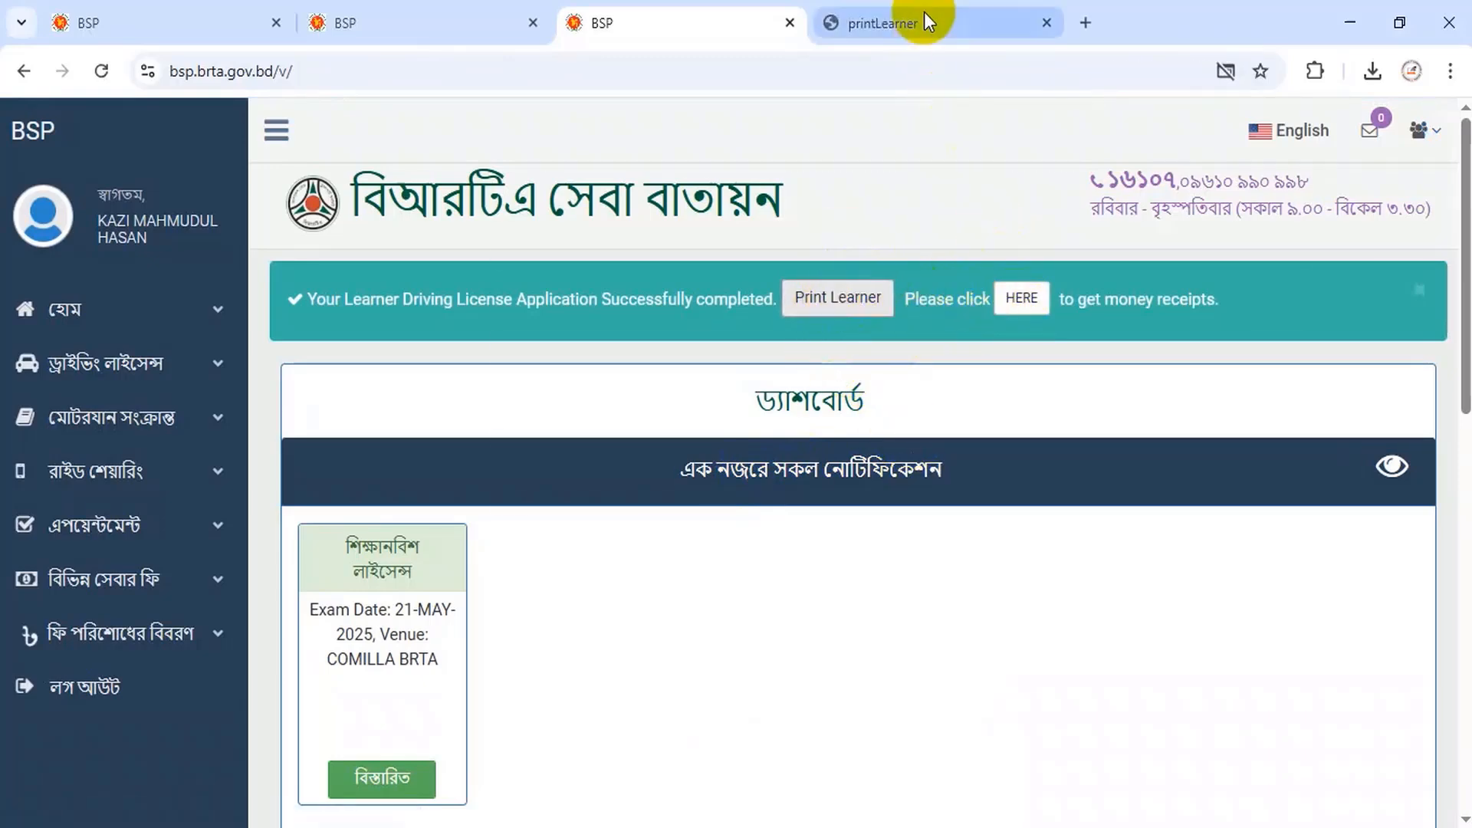
click(926, 25)
scroll(858, 429, down, 8)
scroll(1051, 434, up, 8)
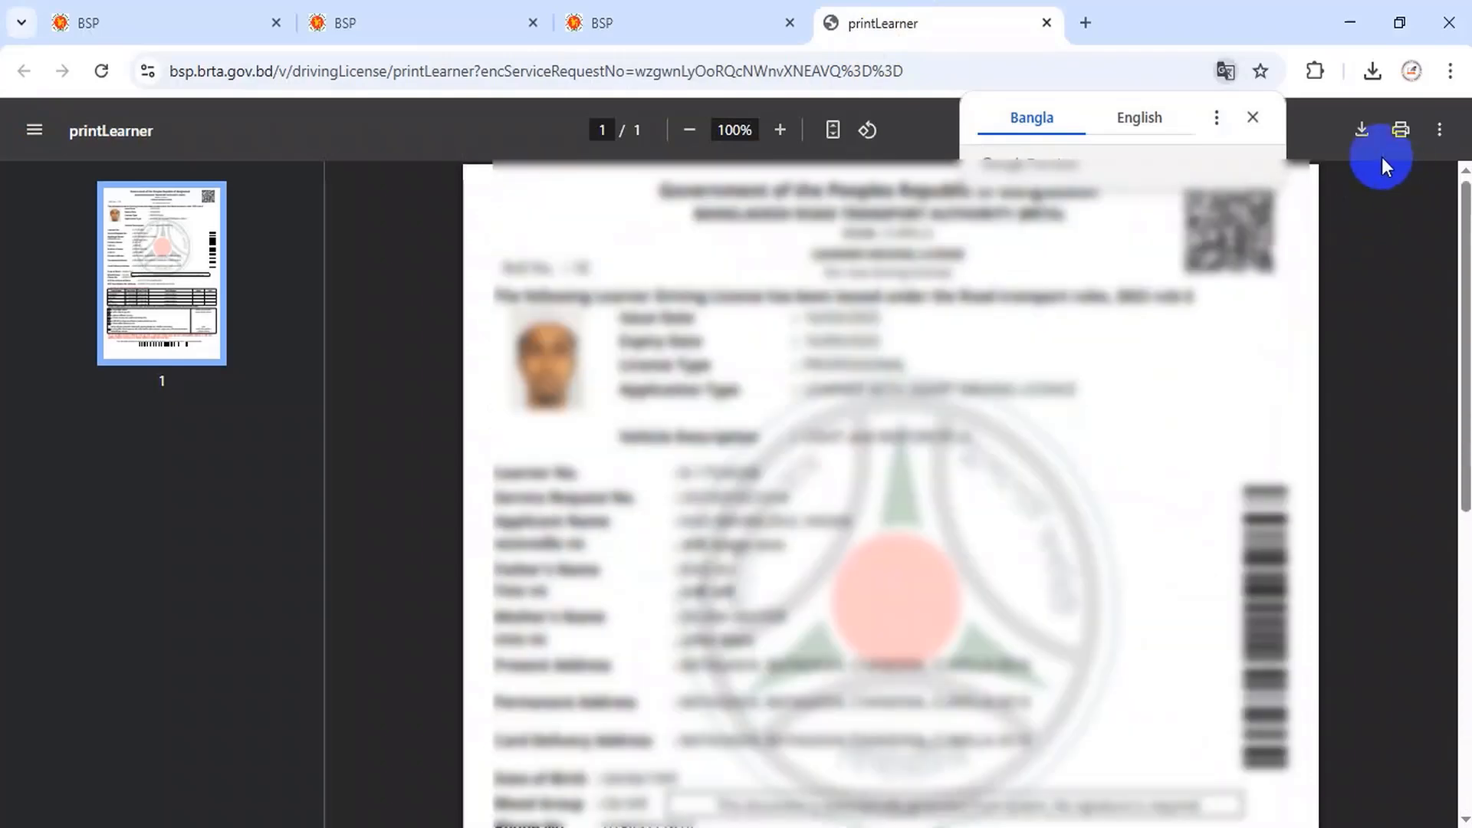
click(1370, 131)
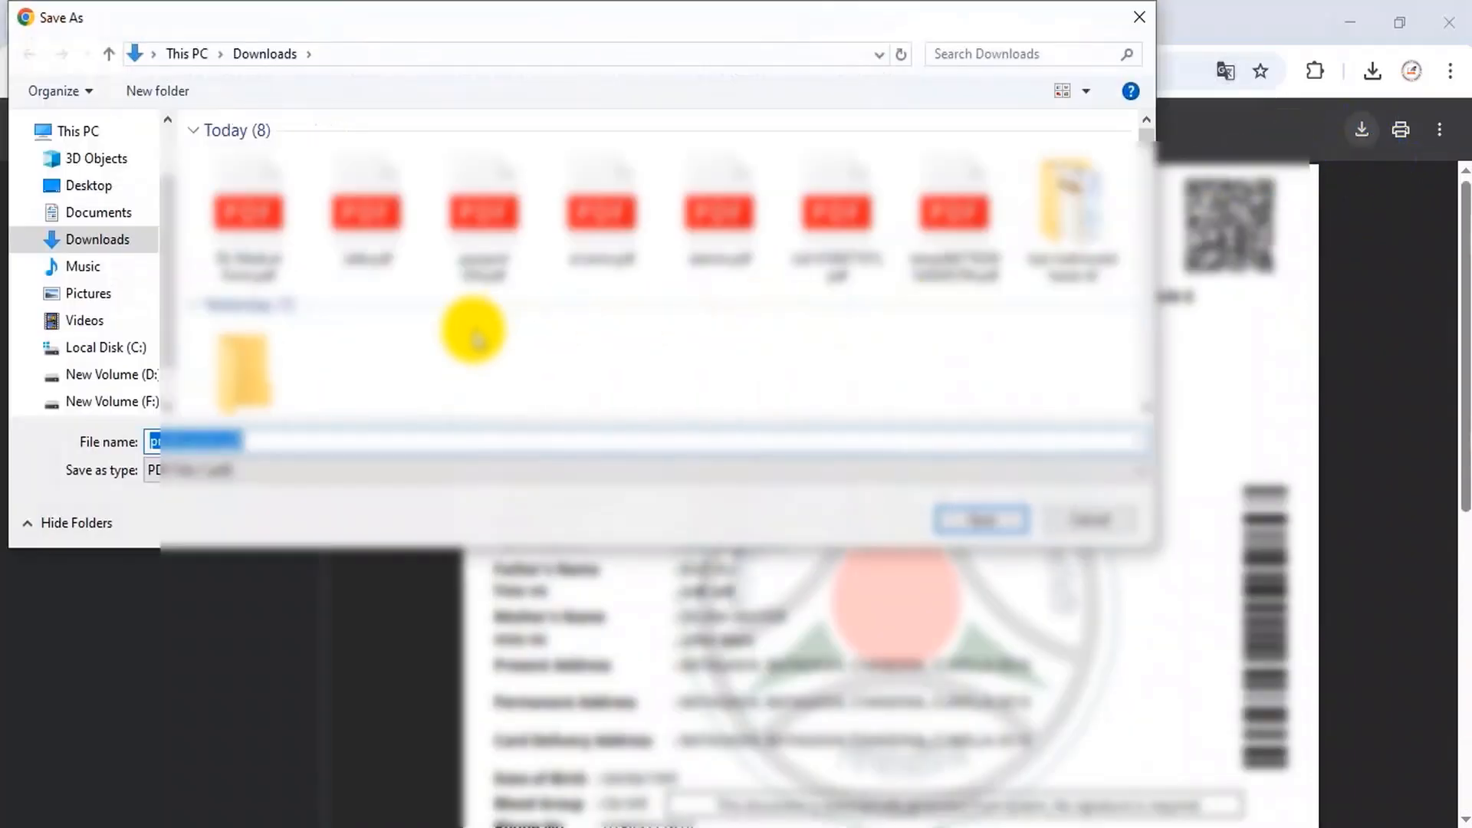
text(KAZI)
key(Down)
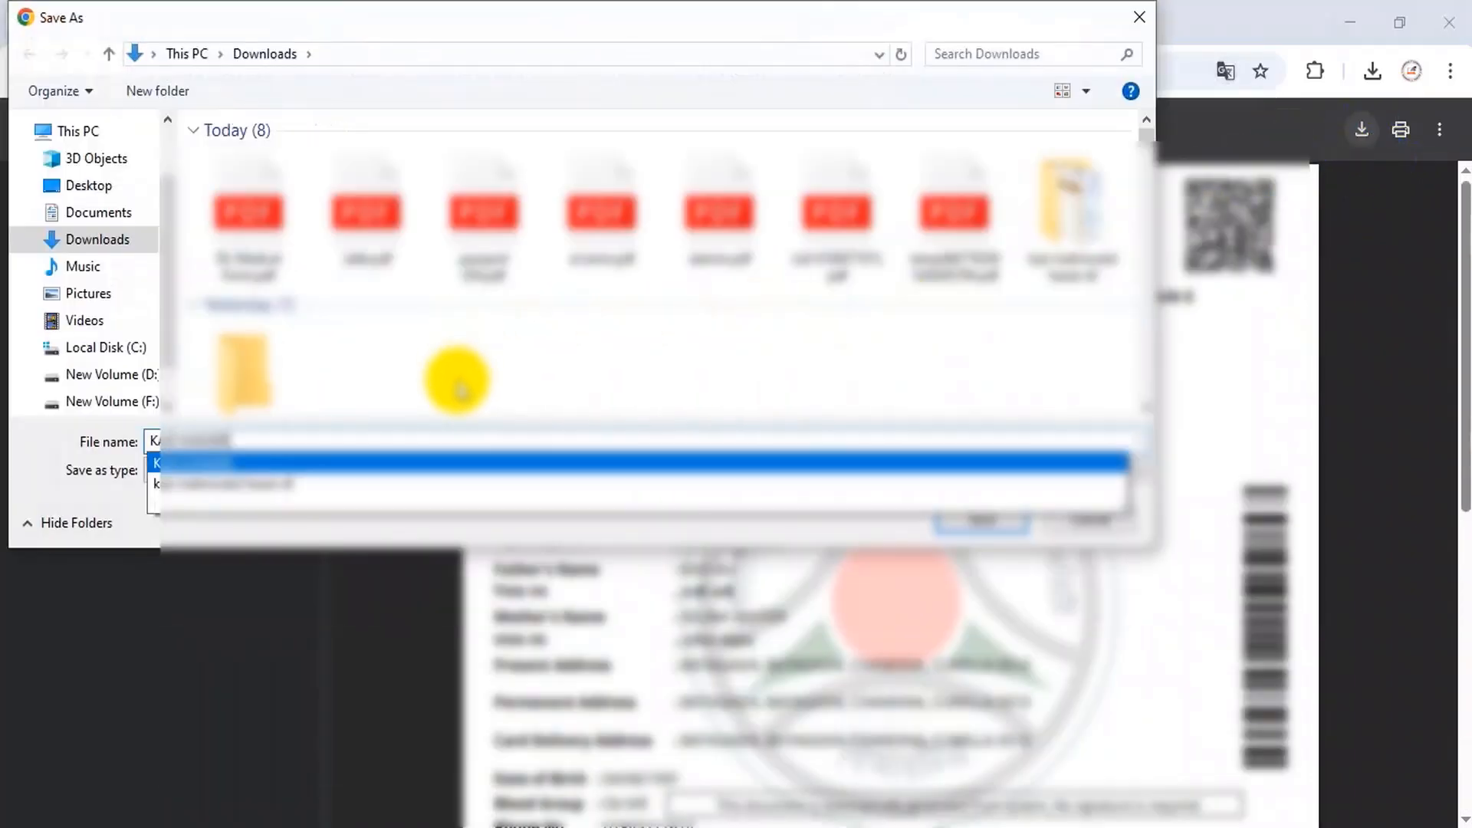
key(Return)
click(975, 518)
Open the money receipt for the learner licence payment and save it as a PDF in the applicant's folder
click(716, 14)
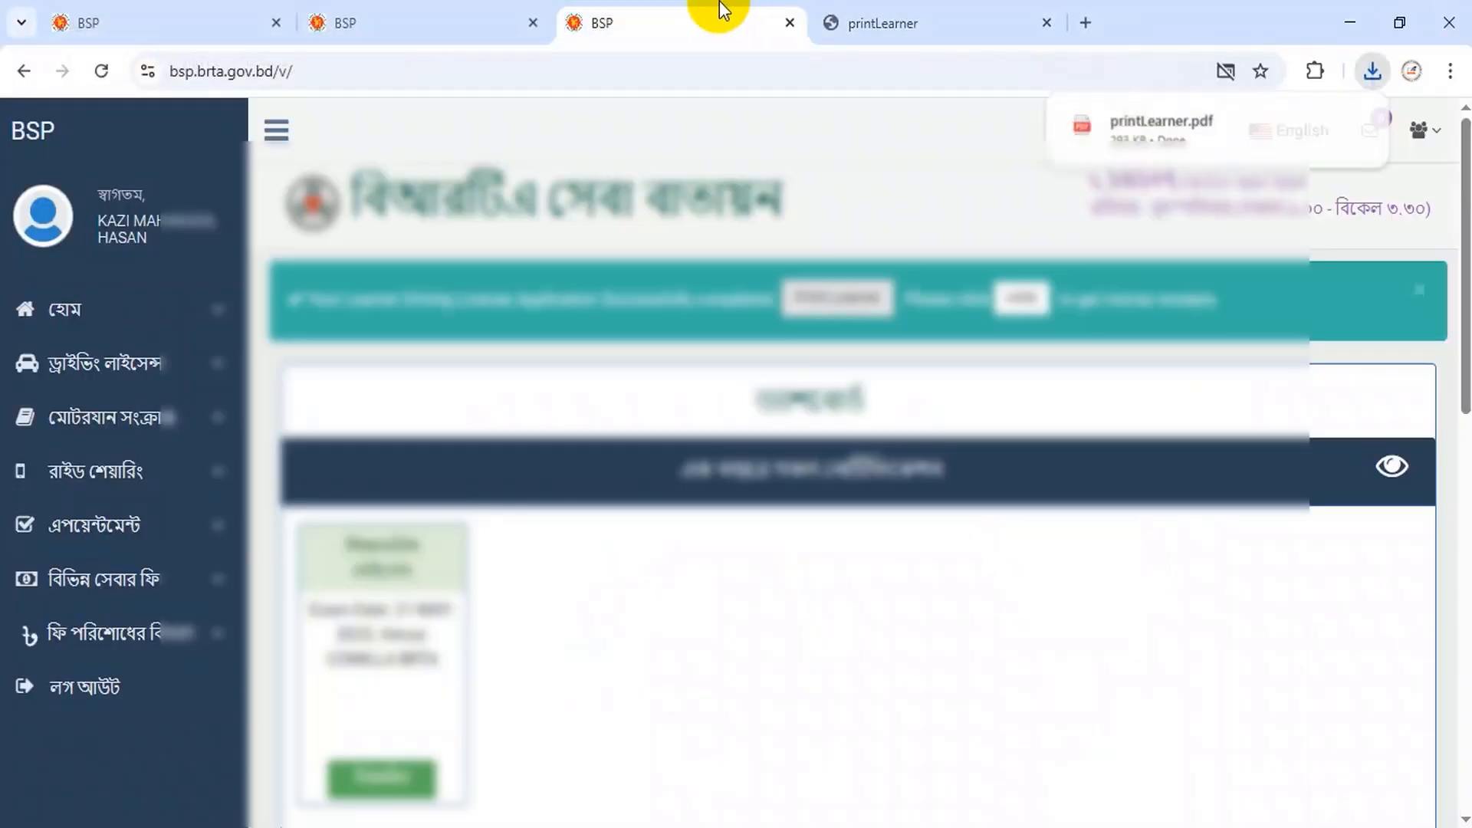
click(1021, 305)
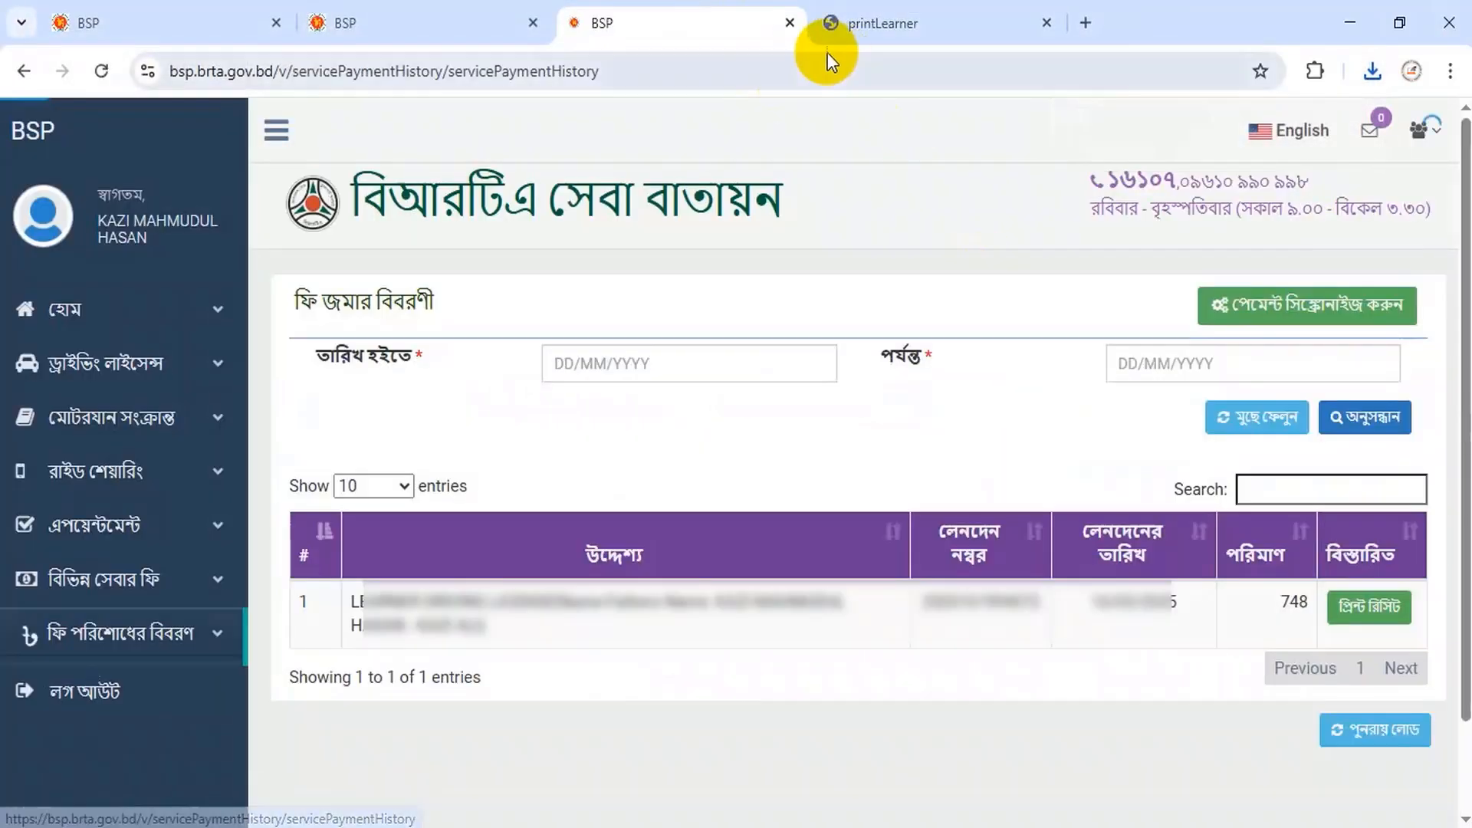
click(1368, 606)
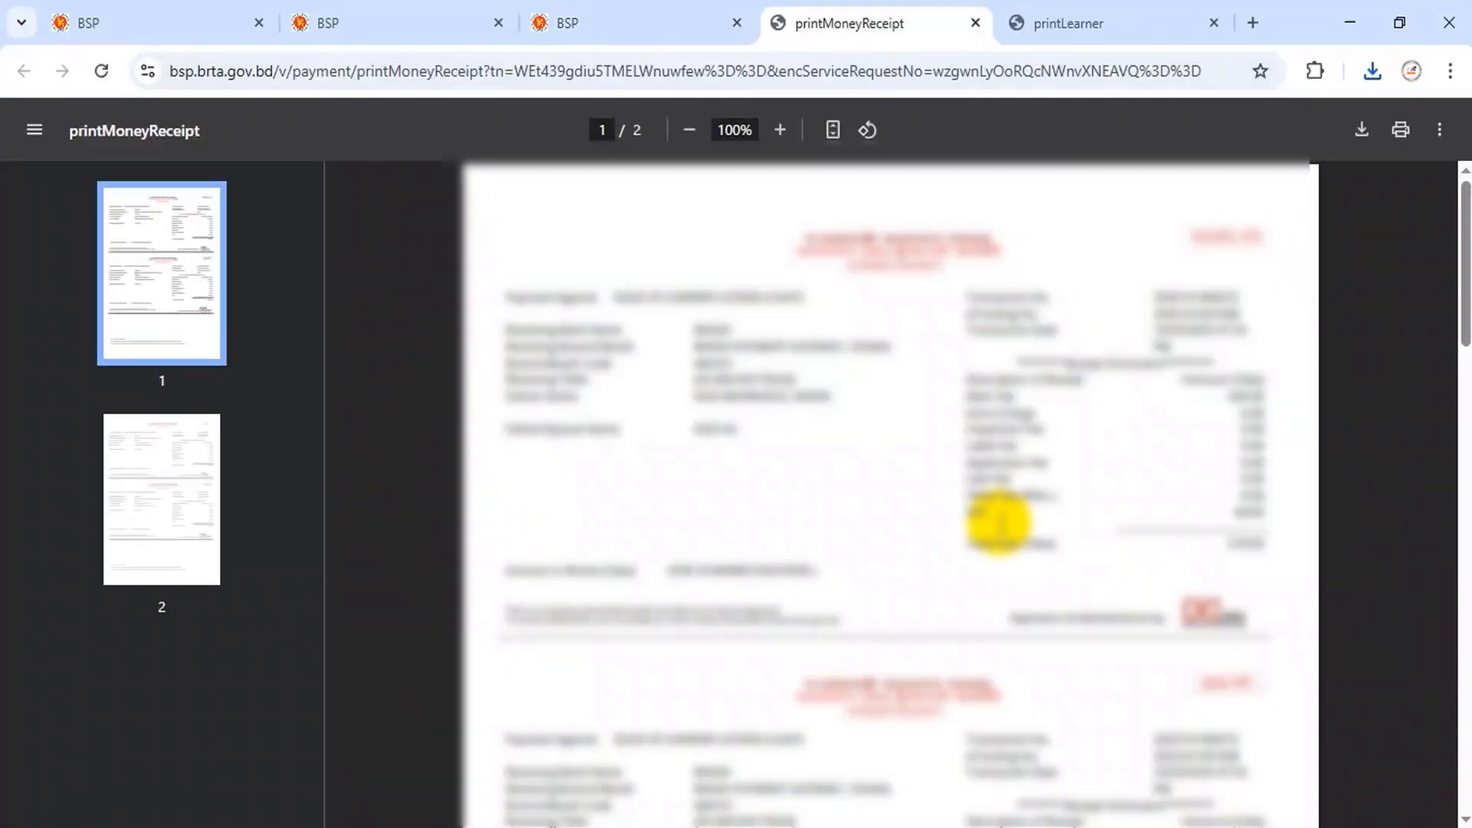
click(1361, 130)
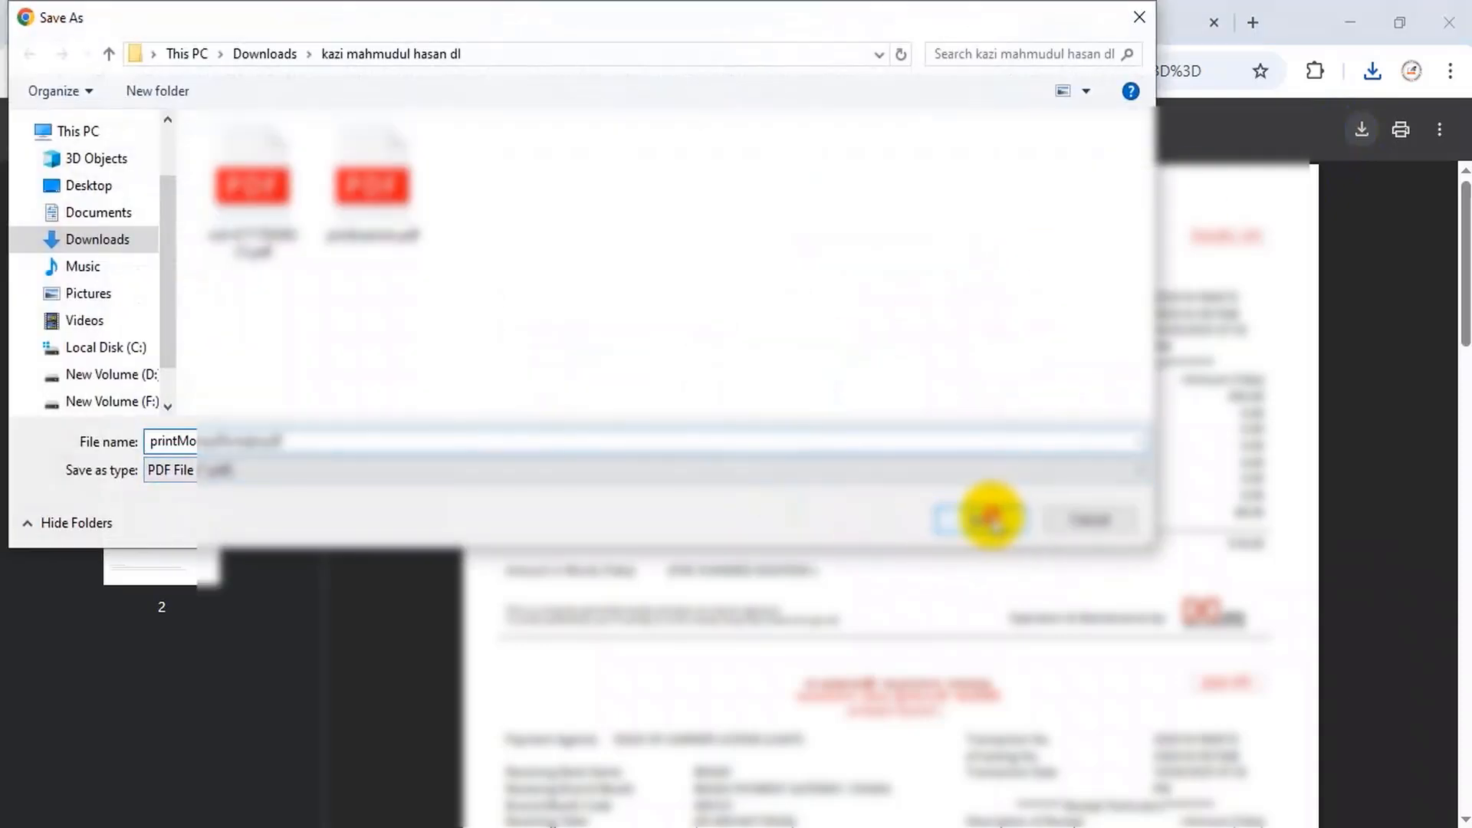
click(988, 515)
scroll(930, 664, down, 3)
scroll(926, 667, up, 3)
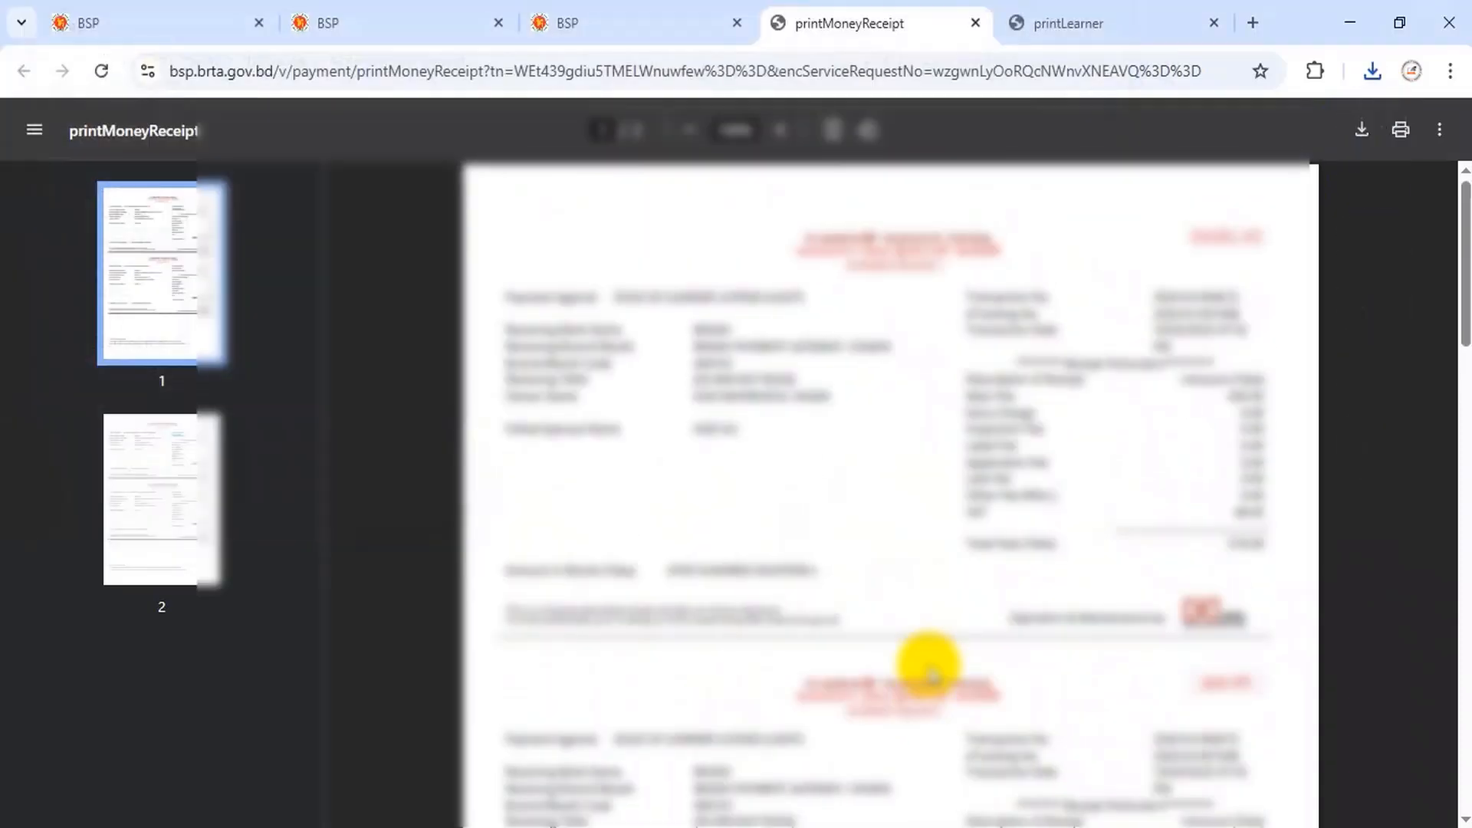
scroll(926, 667, down, 3)
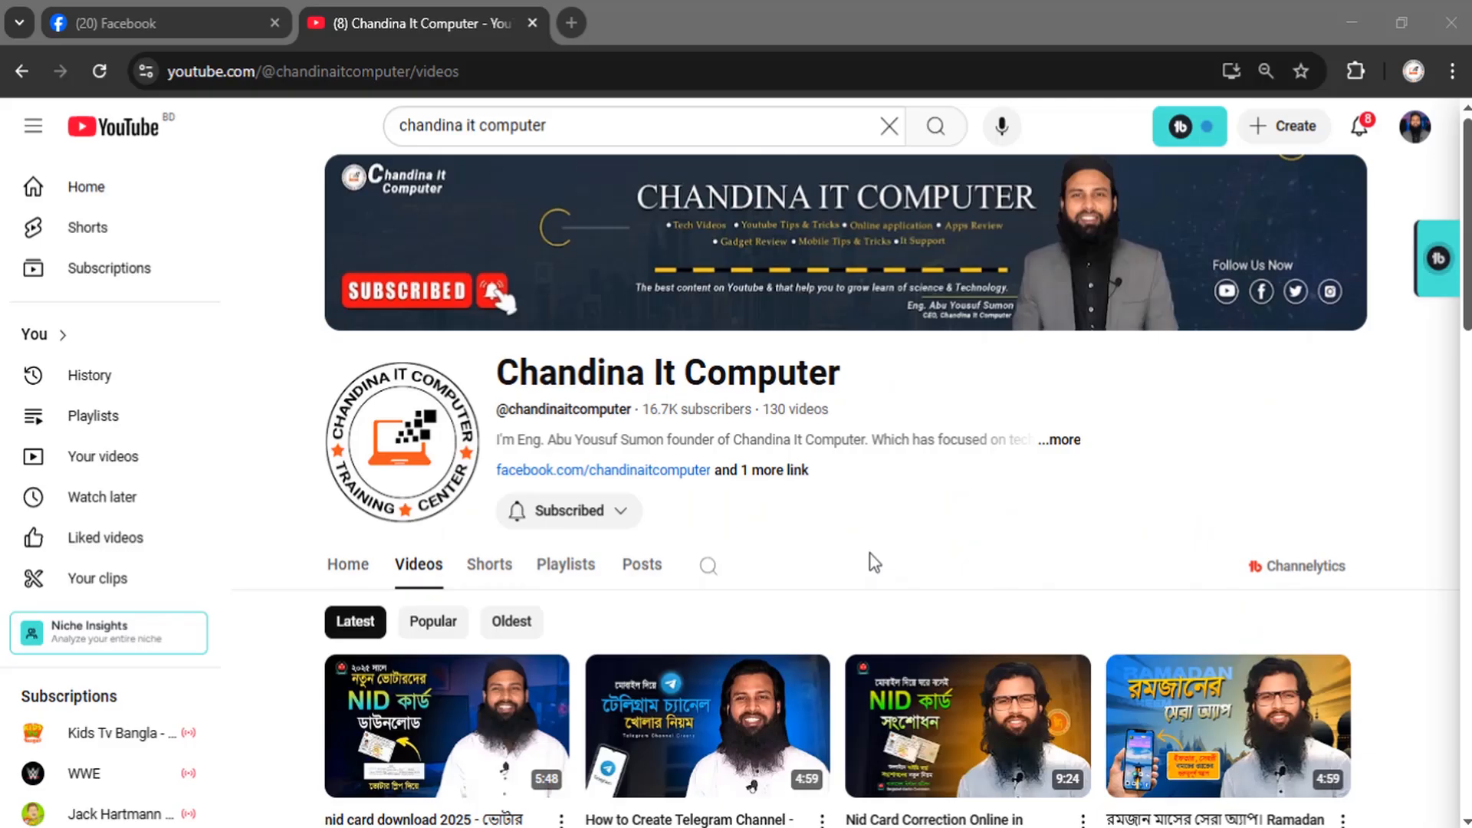
Browse the Chandina It Computer channel's videos on YouTube, sorting them by Popular
scroll(873, 564, down, 8)
scroll(924, 745, down, 10)
scroll(920, 743, up, 20)
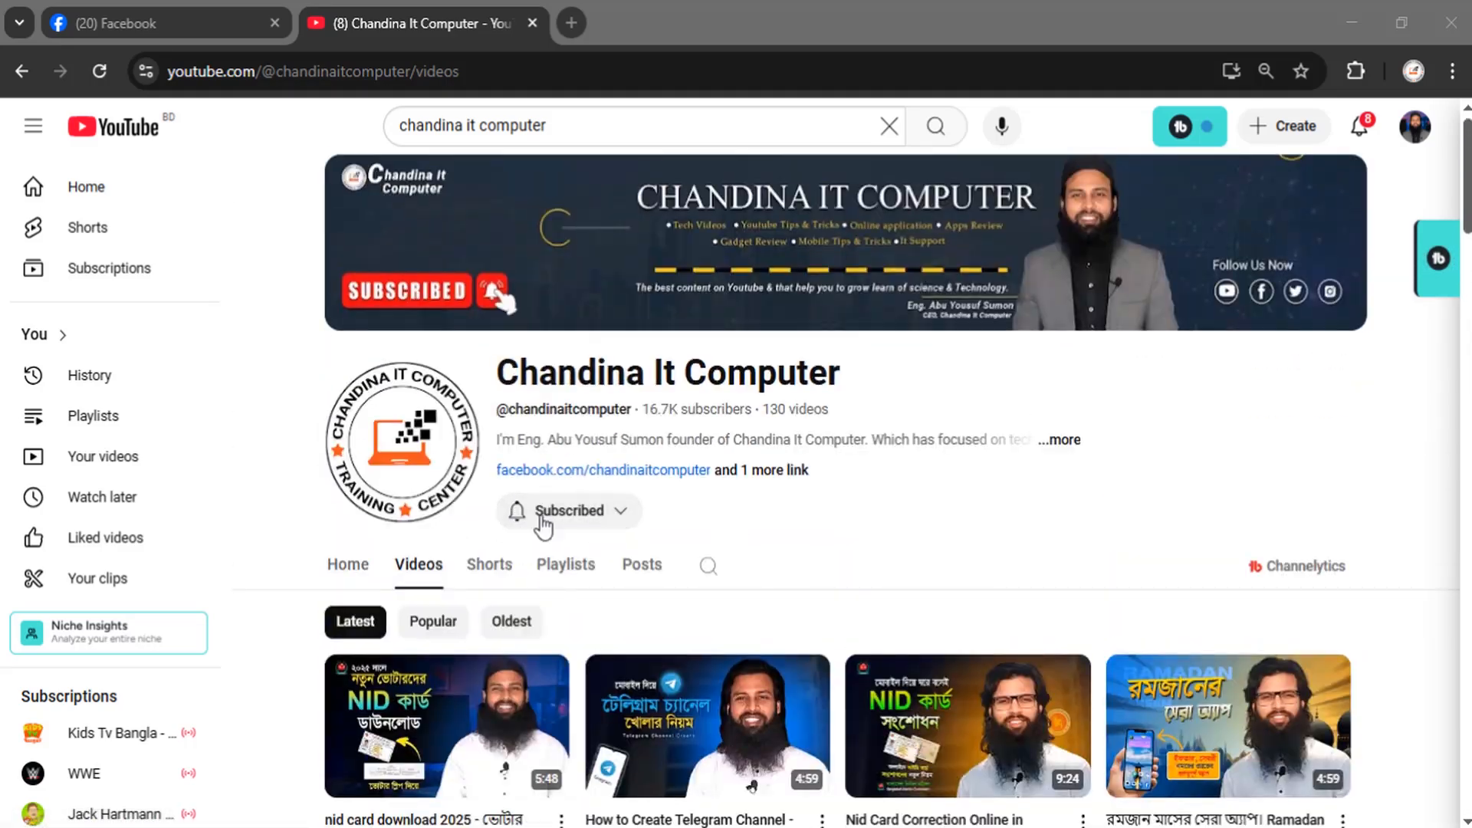
click(434, 623)
scroll(736, 554, down, 4)
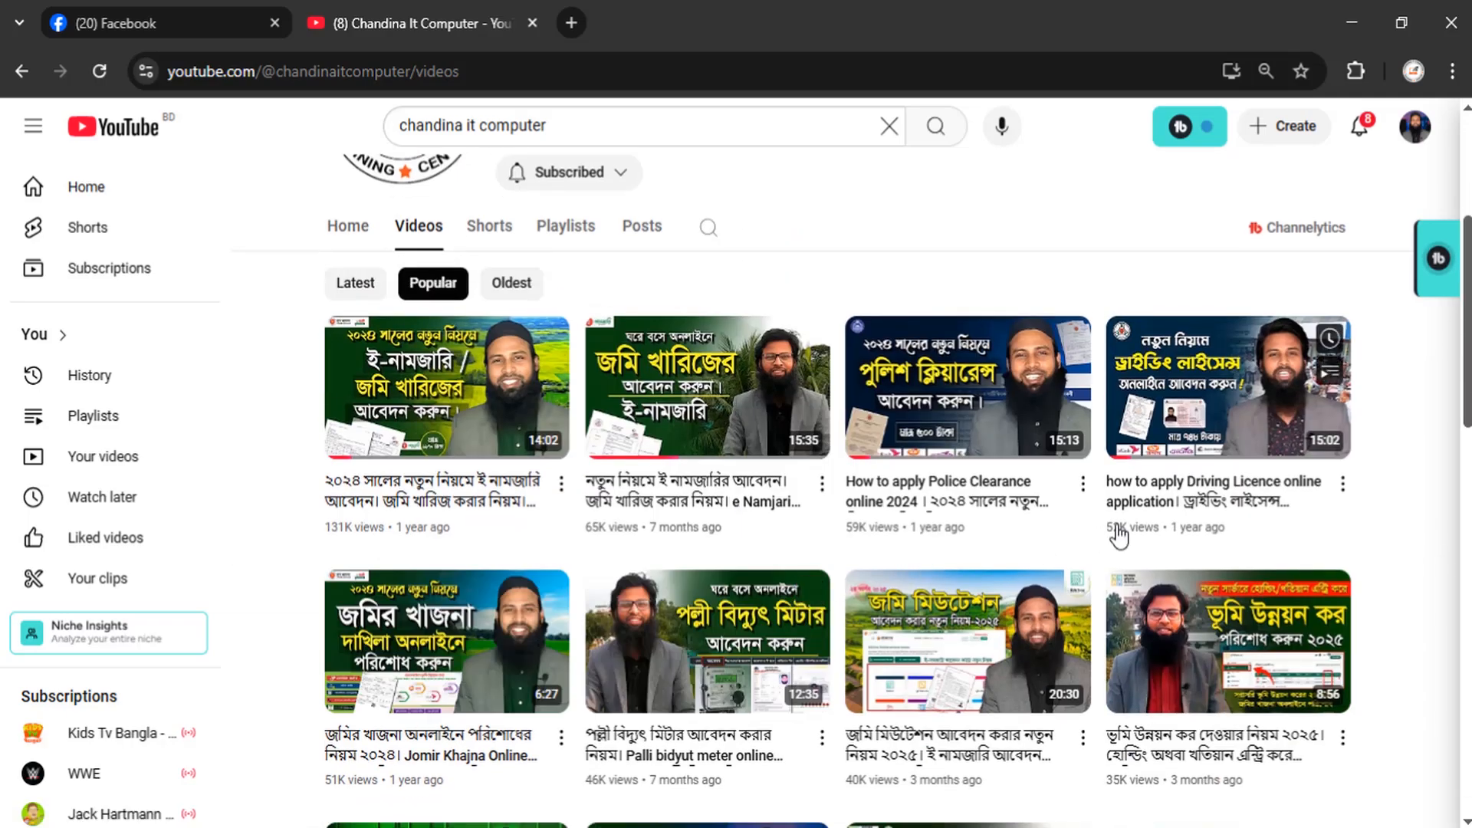
scroll(1458, 628, down, 5)
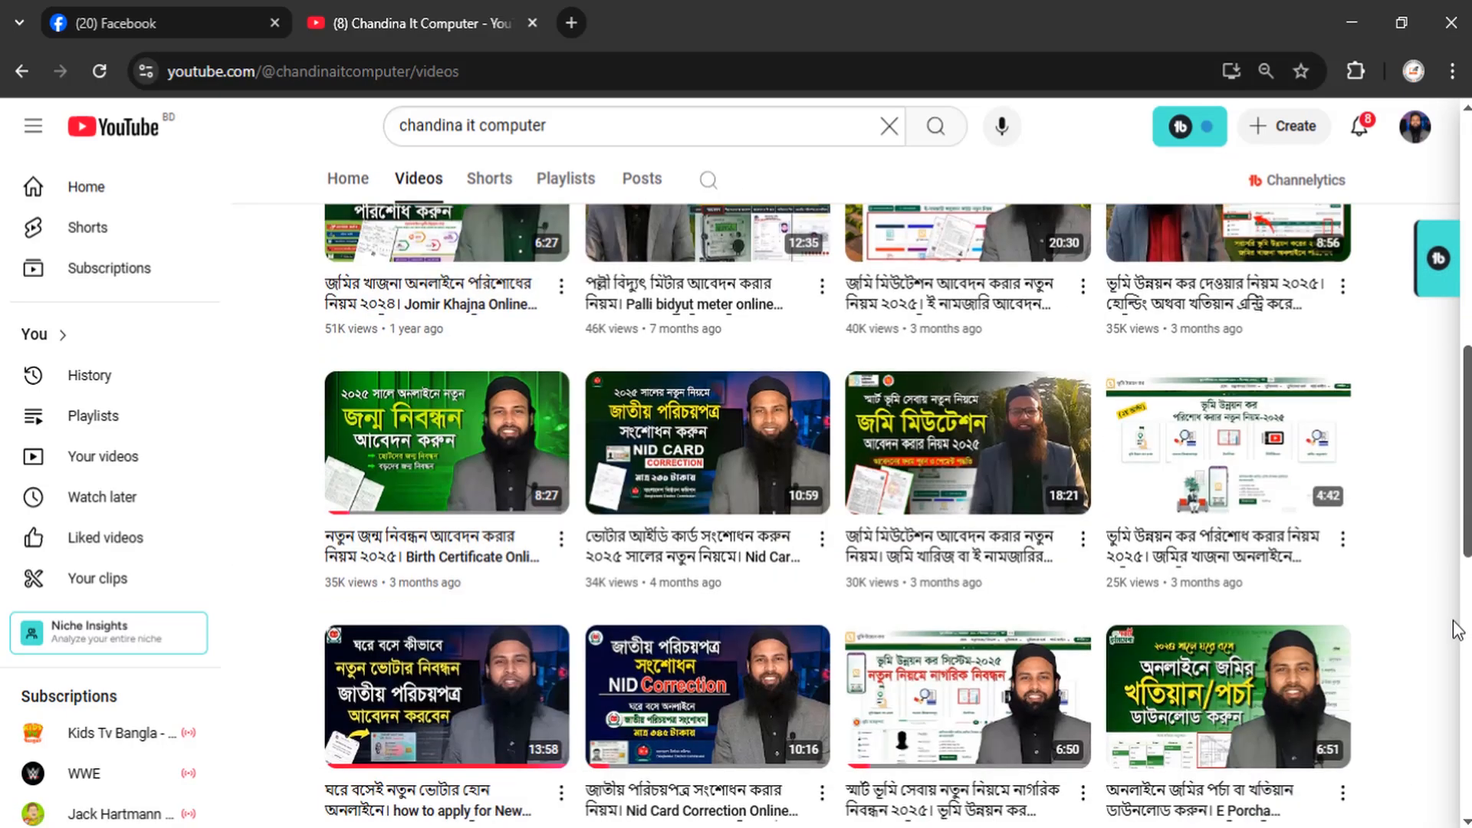